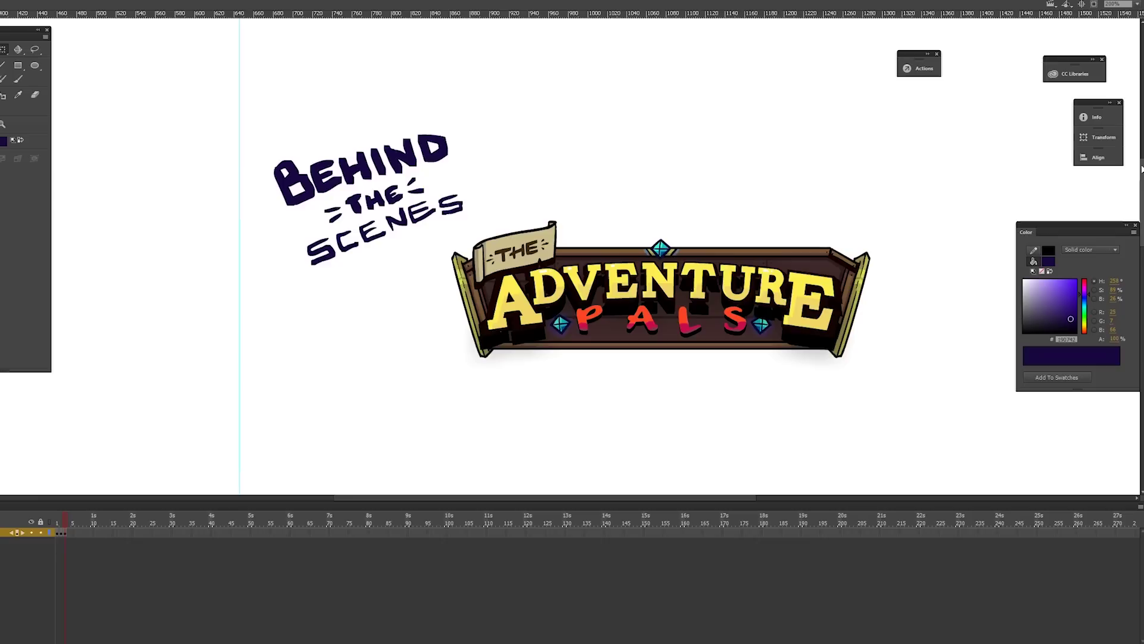
# Try moving the plant character upward as a single object and undo the move.
pyautogui.scroll(-5, 960, 244)
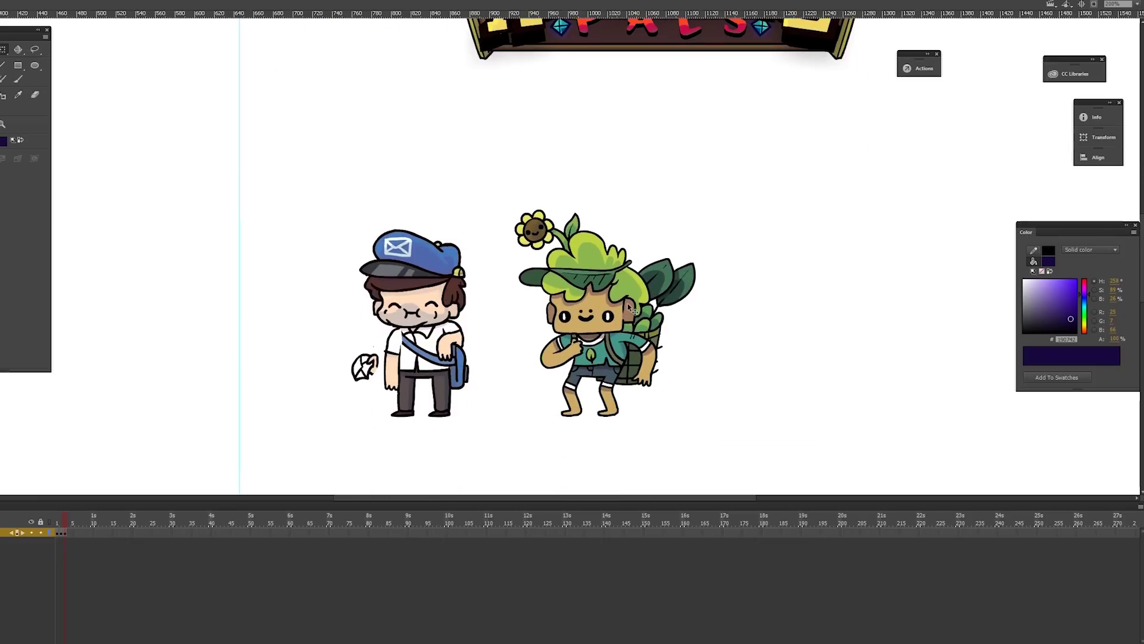
pyautogui.click(628, 315)
pyautogui.moveTo(527, 275); pyautogui.dragTo(561, 258)
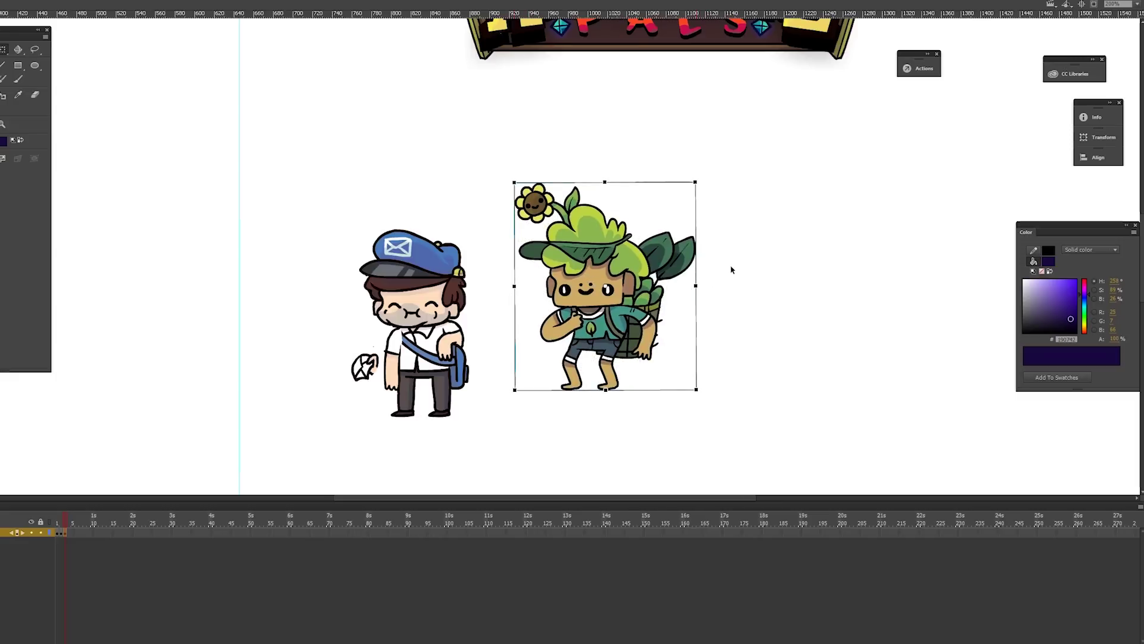
pyautogui.hotkey('ctrl', 'z')
pyautogui.click(738, 270)
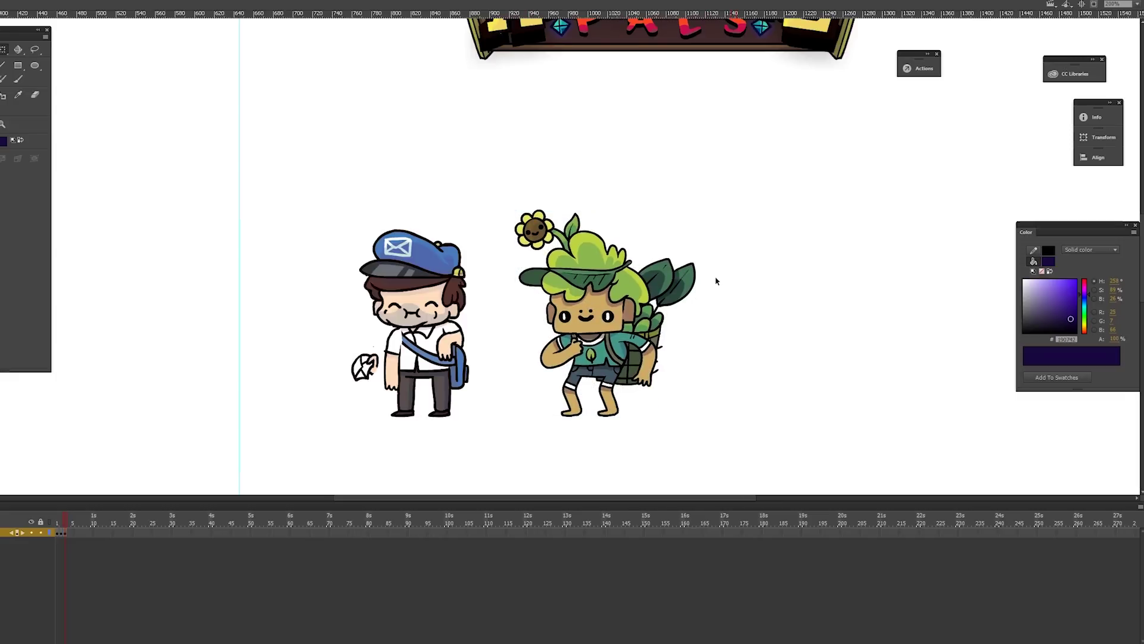
# Open the plant character's symbol and the nested group inside it to check how the artwork is structured.
pyautogui.click(685, 284)
pyautogui.click(728, 285)
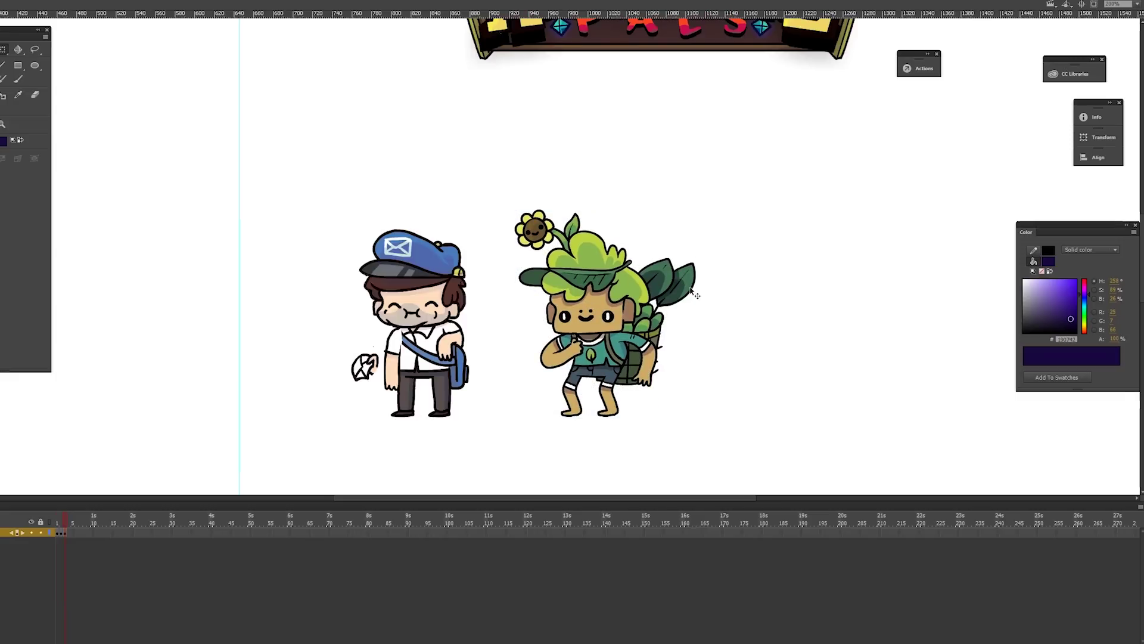
pyautogui.doubleClick(696, 295)
pyautogui.click(737, 297)
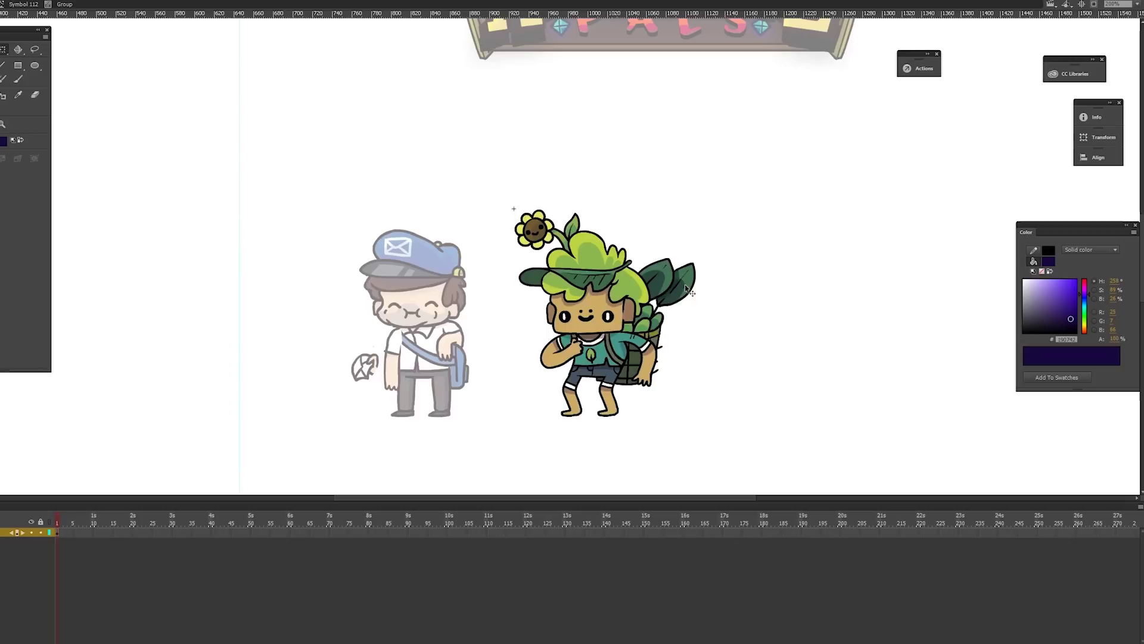
pyautogui.doubleClick(687, 288)
pyautogui.click(715, 296)
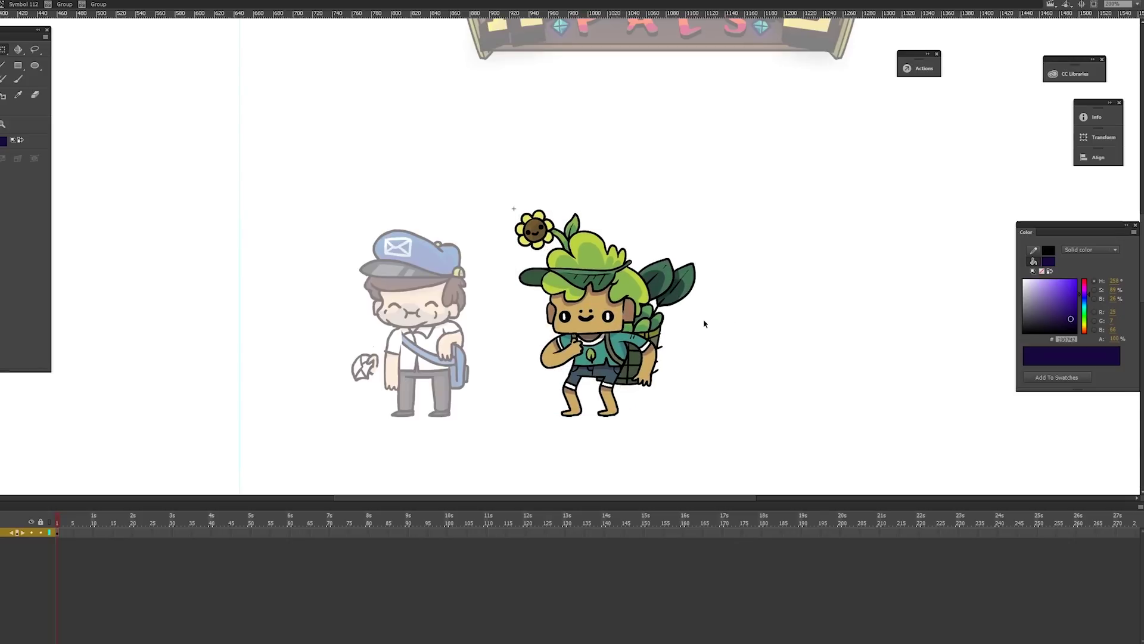
# Inspect the plant character's body group and backpack basket group separately, and return to the outer group.
pyautogui.doubleClick(655, 351)
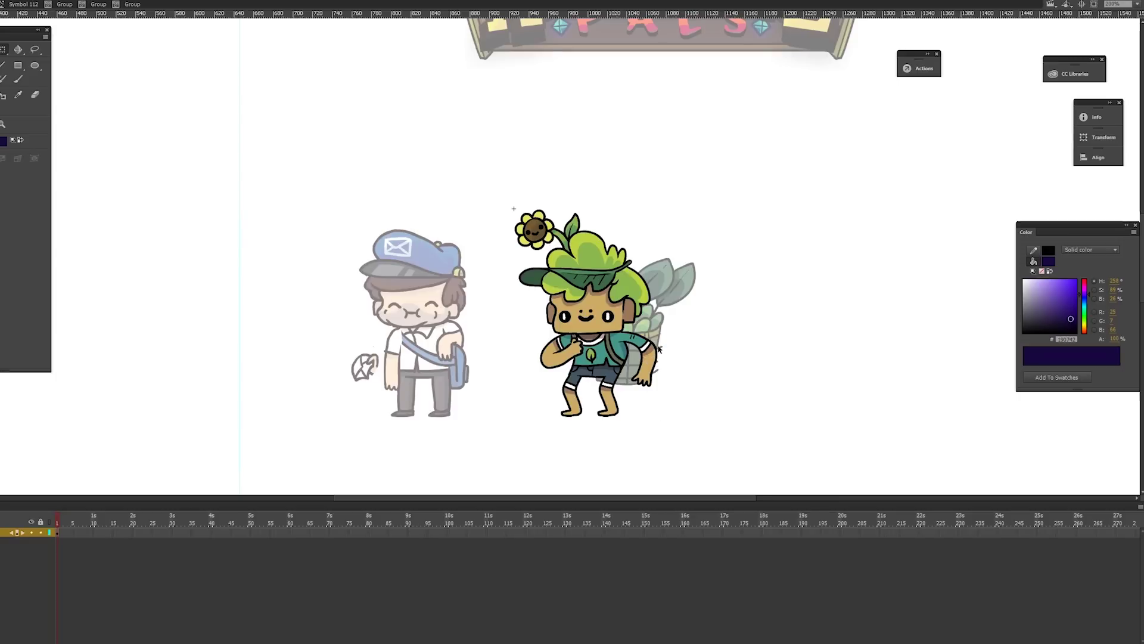
pyautogui.doubleClick(663, 347)
pyautogui.doubleClick(650, 332)
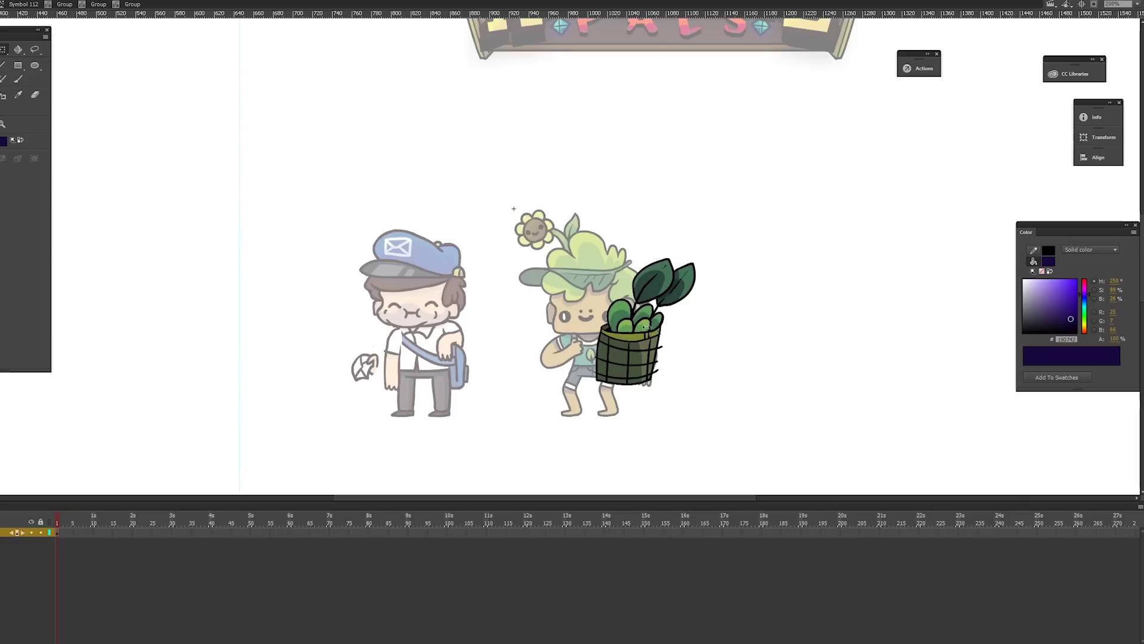
pyautogui.doubleClick(688, 330)
pyautogui.click(584, 311)
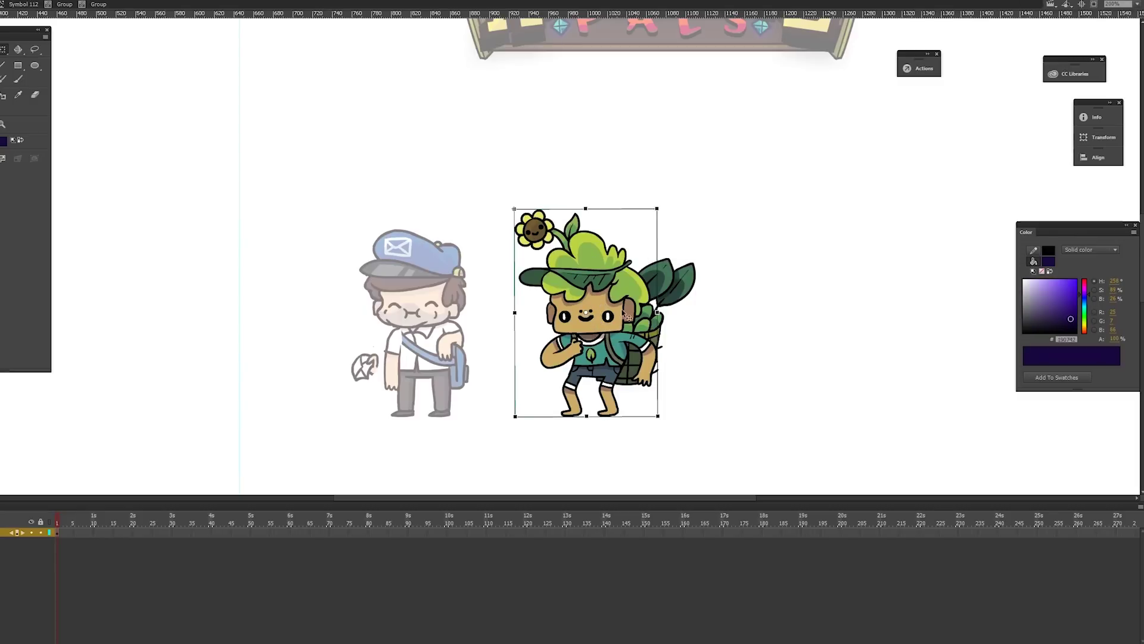
pyautogui.click(522, 334)
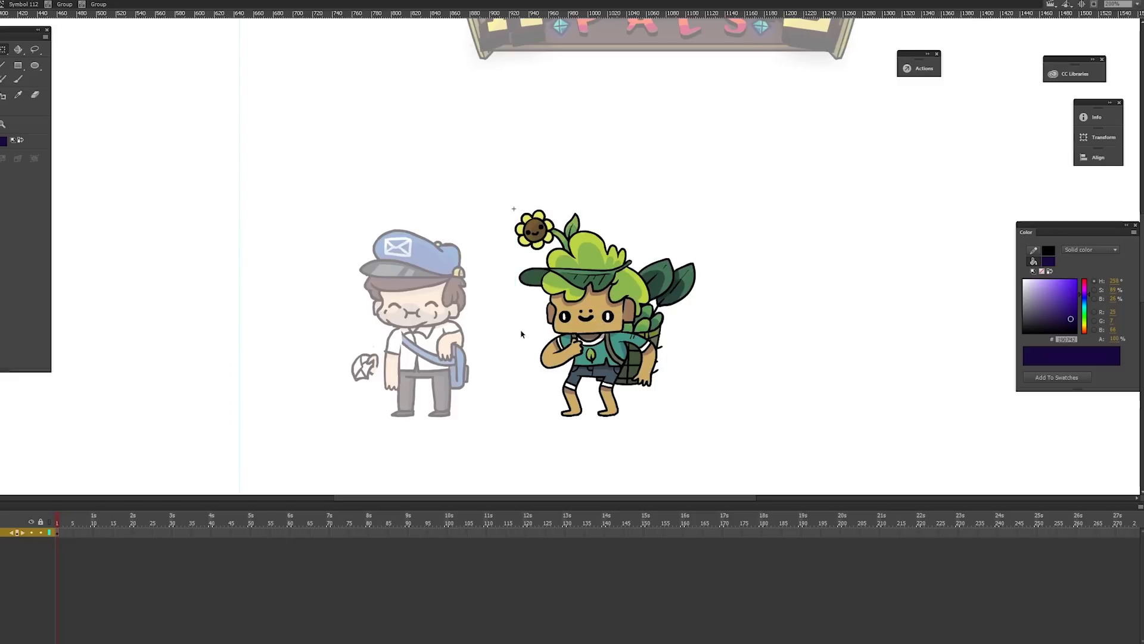
pyautogui.doubleClick(503, 334)
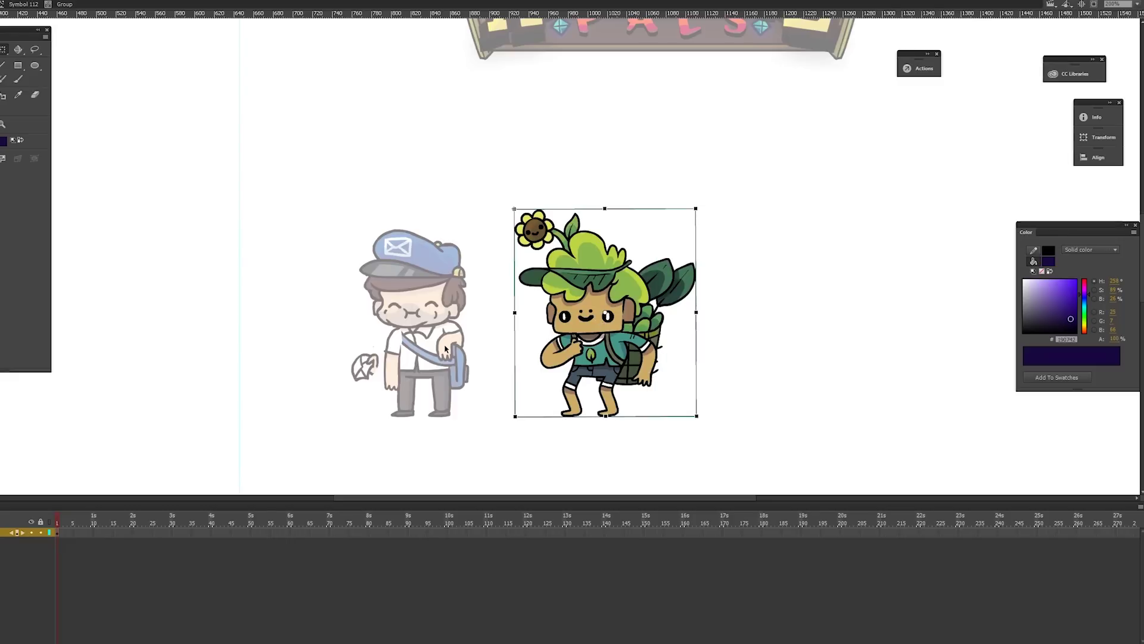
# Open the postman's group and try moving his arm, the letter and his body separately, undoing each move.
pyautogui.doubleClick(403, 354)
pyautogui.click(370, 339)
pyautogui.doubleClick(397, 345)
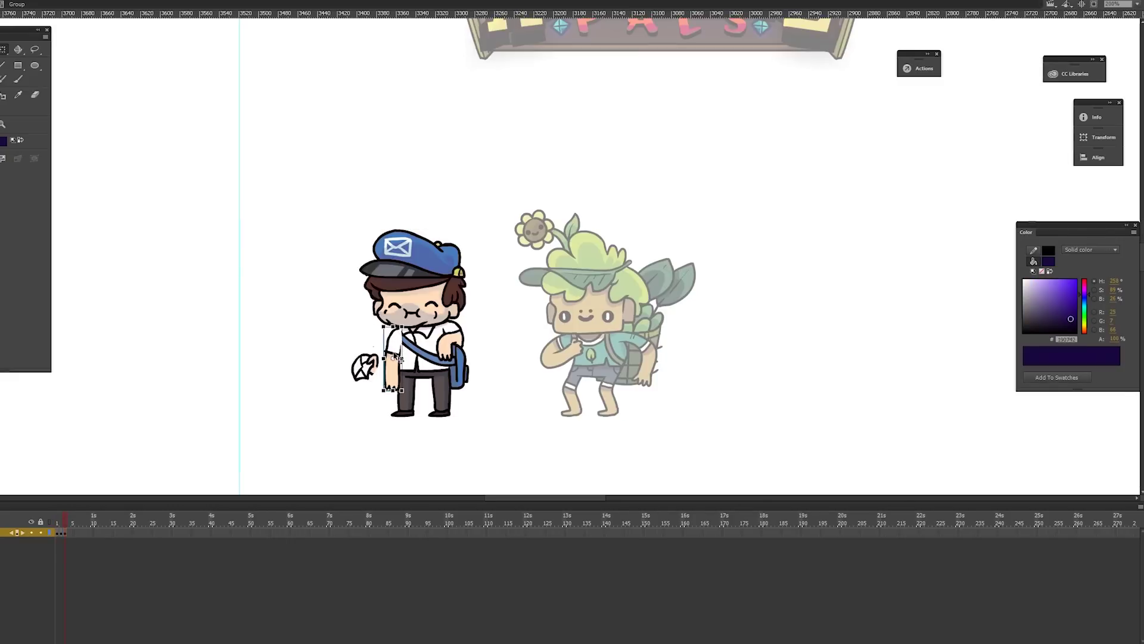
pyautogui.moveTo(395, 348); pyautogui.dragTo(338, 310)
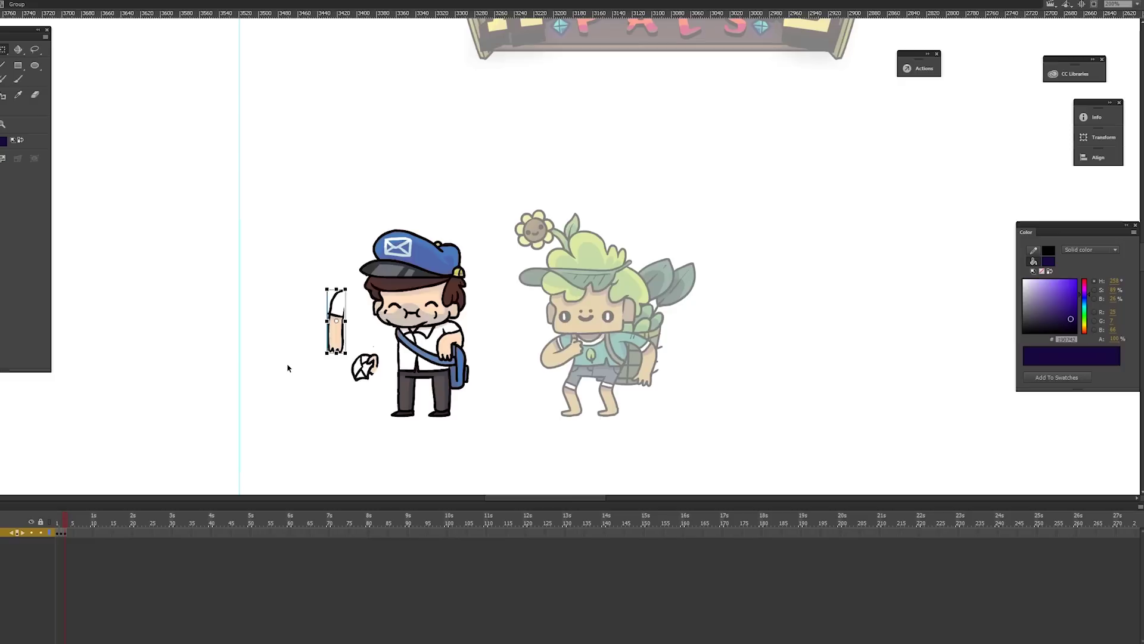
pyautogui.hotkey('ctrl', 'z')
pyautogui.moveTo(366, 371); pyautogui.dragTo(317, 339)
pyautogui.hotkey('ctrl', 'z')
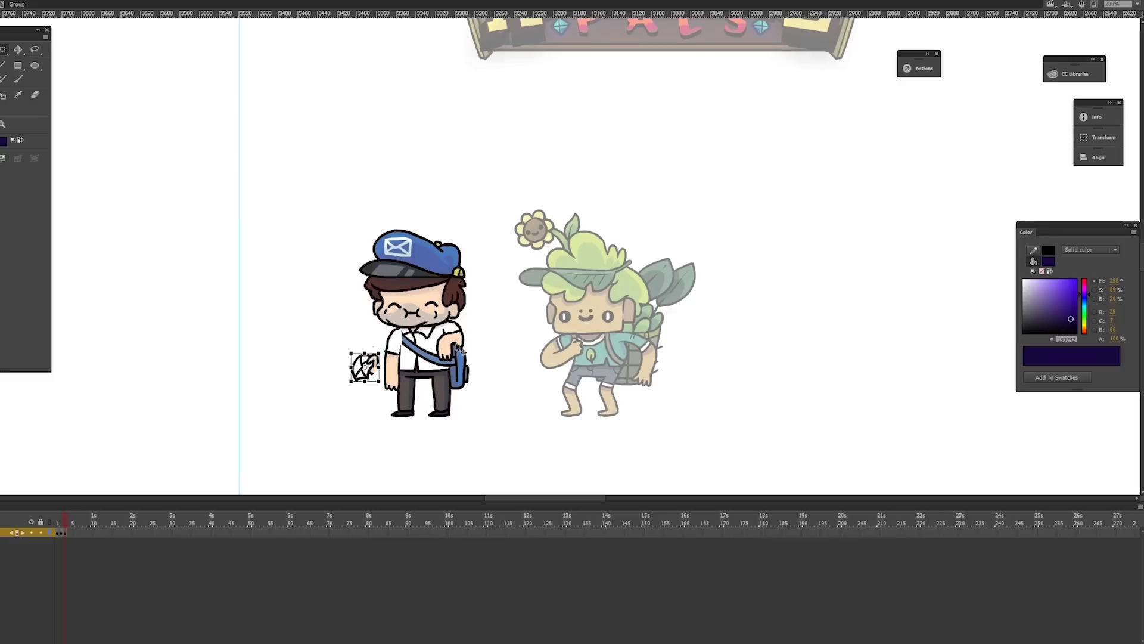
pyautogui.moveTo(457, 351); pyautogui.dragTo(589, 377)
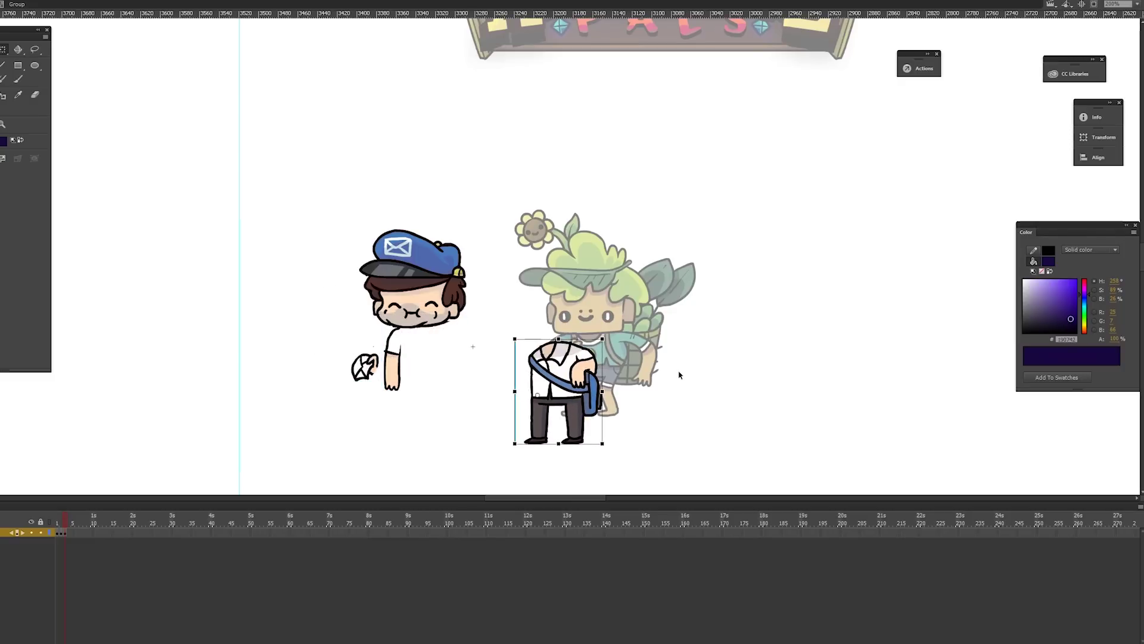
pyautogui.hotkey('ctrl', 'z')
# Open the face symbol on the postman's head, examine its expression frames, and return to the main canvas.
pyautogui.click(442, 306)
pyautogui.moveTo(443, 306)
pyautogui.mouseDown()
pyautogui.moveTo(442, 242)
pyautogui.moveTo(442, 307)
pyautogui.mouseUp()
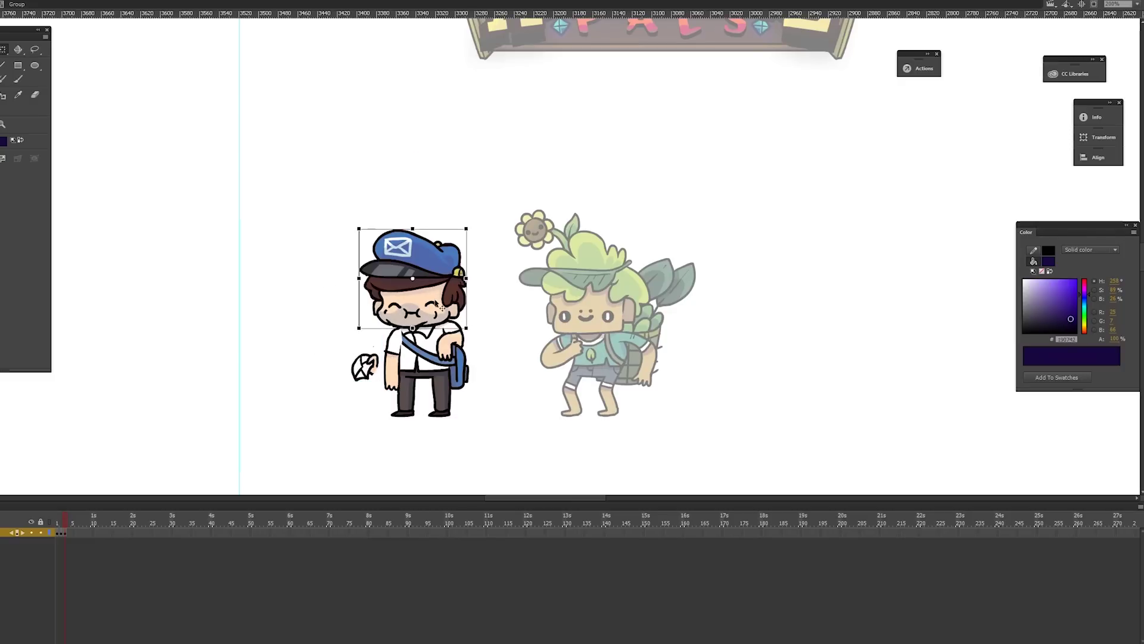
pyautogui.click(478, 308)
pyautogui.doubleClick(434, 309)
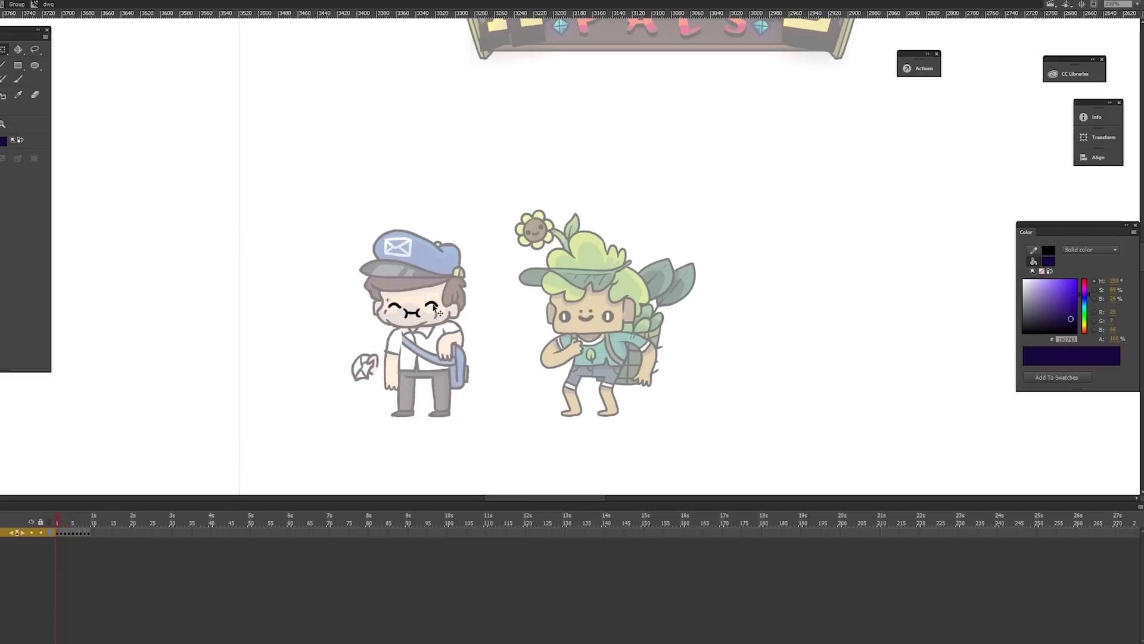
pyautogui.moveTo(63, 532)
pyautogui.mouseDown()
pyautogui.moveTo(101, 541)
pyautogui.moveTo(74, 537)
pyautogui.mouseUp()
pyautogui.doubleClick(402, 368)
pyautogui.doubleClick(503, 342)
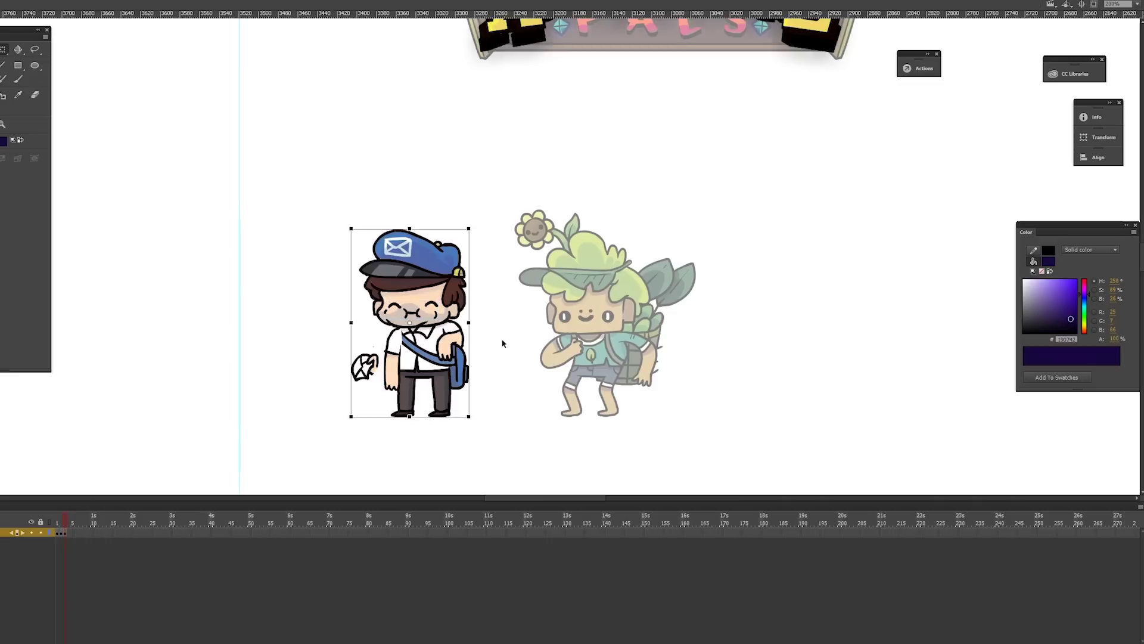
pyautogui.click(537, 315)
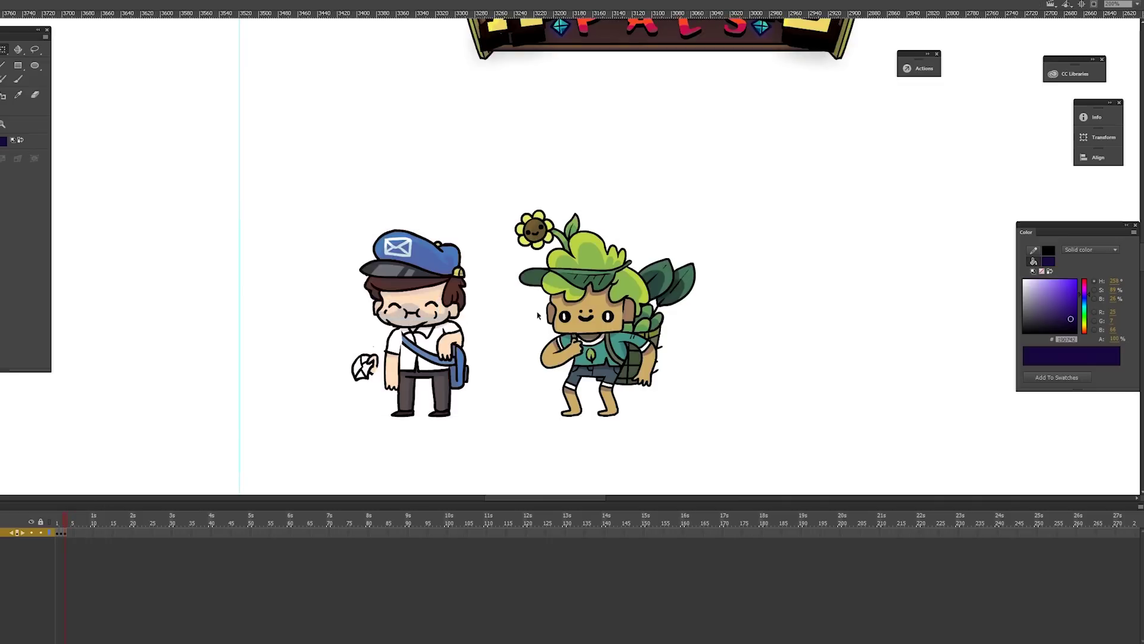
# Open the plant character's symbol down to the nested group that holds the head and body without the basket.
pyautogui.doubleClick(574, 305)
pyautogui.doubleClick(587, 292)
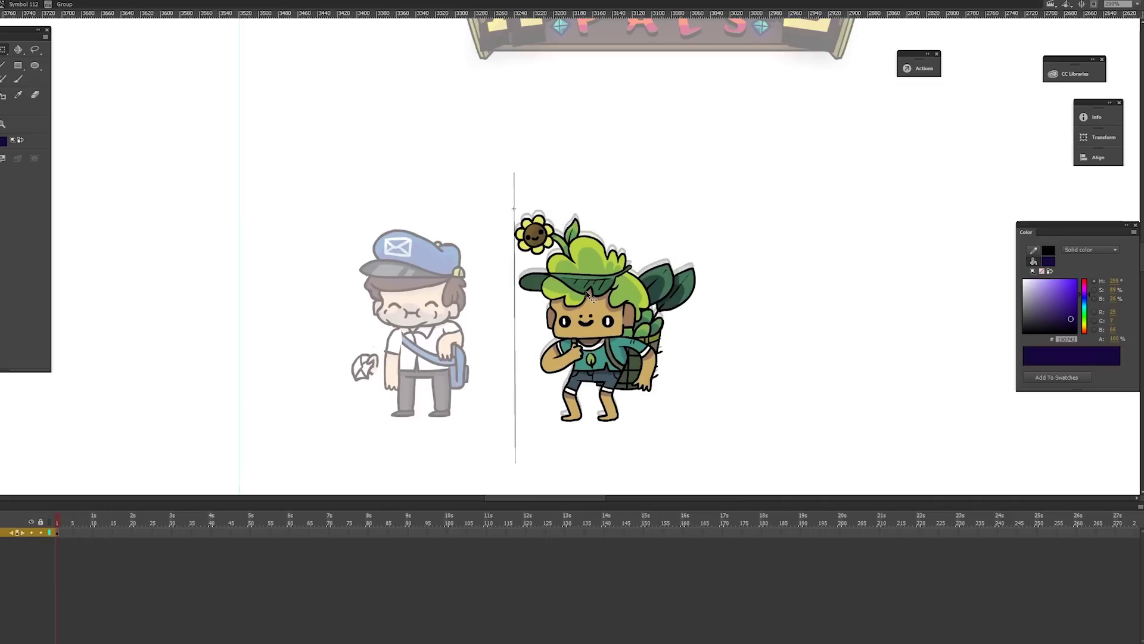
pyautogui.doubleClick(590, 296)
pyautogui.doubleClick(589, 295)
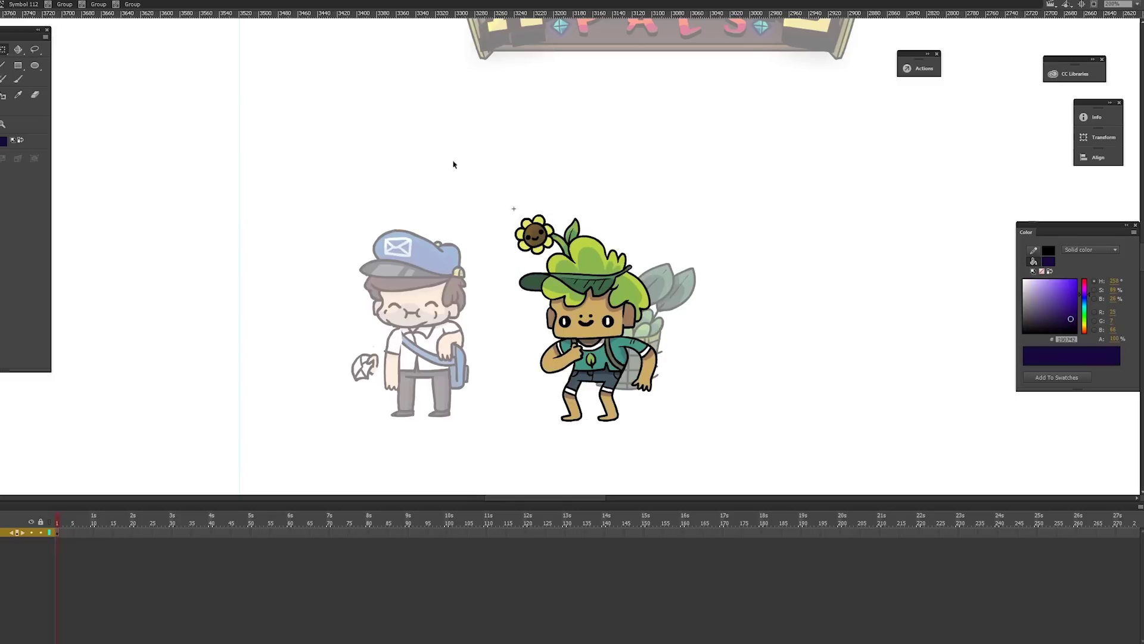
# Select the plant character's whole head, including the leaf hat and sunflower, with the Lasso tool.
pyautogui.moveTo(445, 157); pyautogui.dragTo(702, 339)
pyautogui.click(143, 74)
pyautogui.click(35, 48)
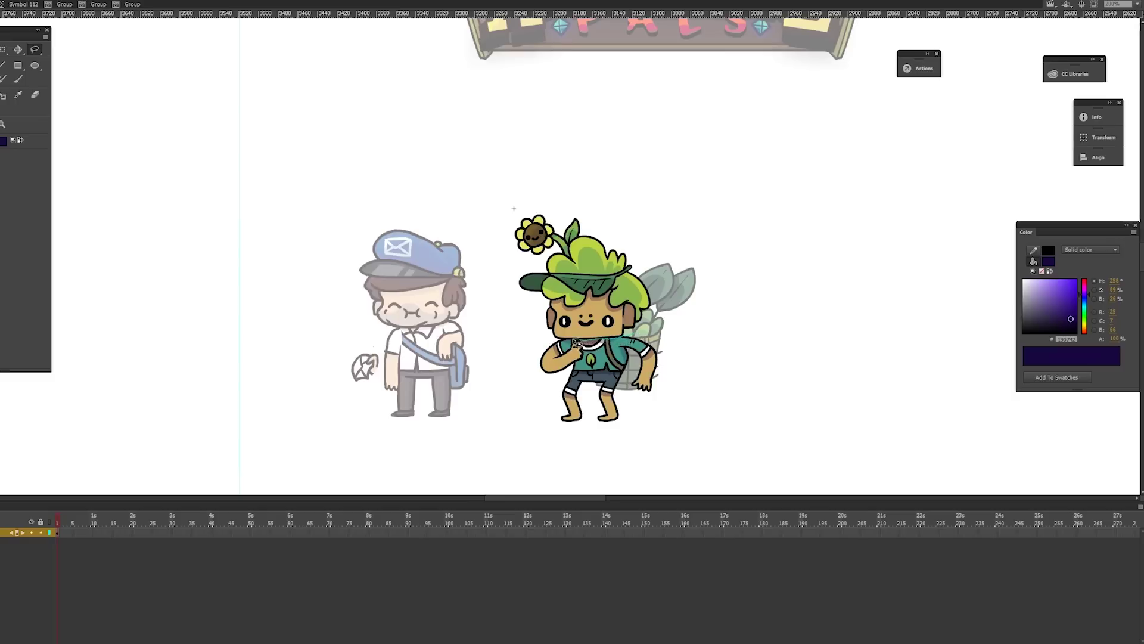
pyautogui.moveTo(560, 345)
pyautogui.mouseDown()
pyautogui.moveTo(479, 204)
pyautogui.moveTo(686, 280)
pyautogui.mouseUp()
pyautogui.moveTo(635, 337); pyautogui.dragTo(638, 341)
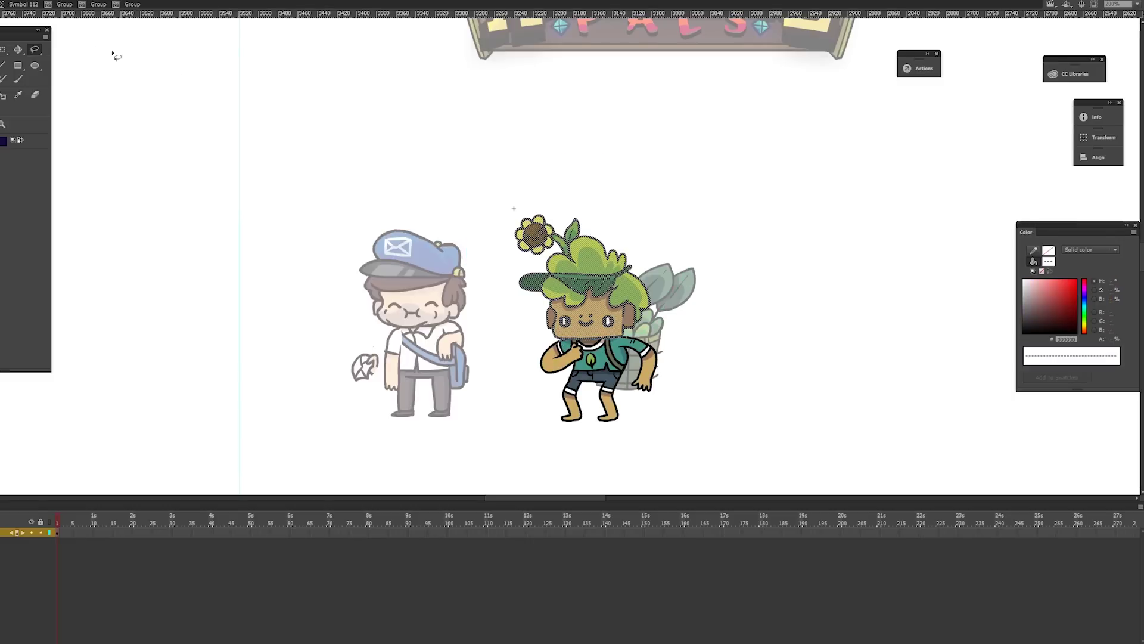
pyautogui.press('v')
pyautogui.hotkey('ctrl', '=')
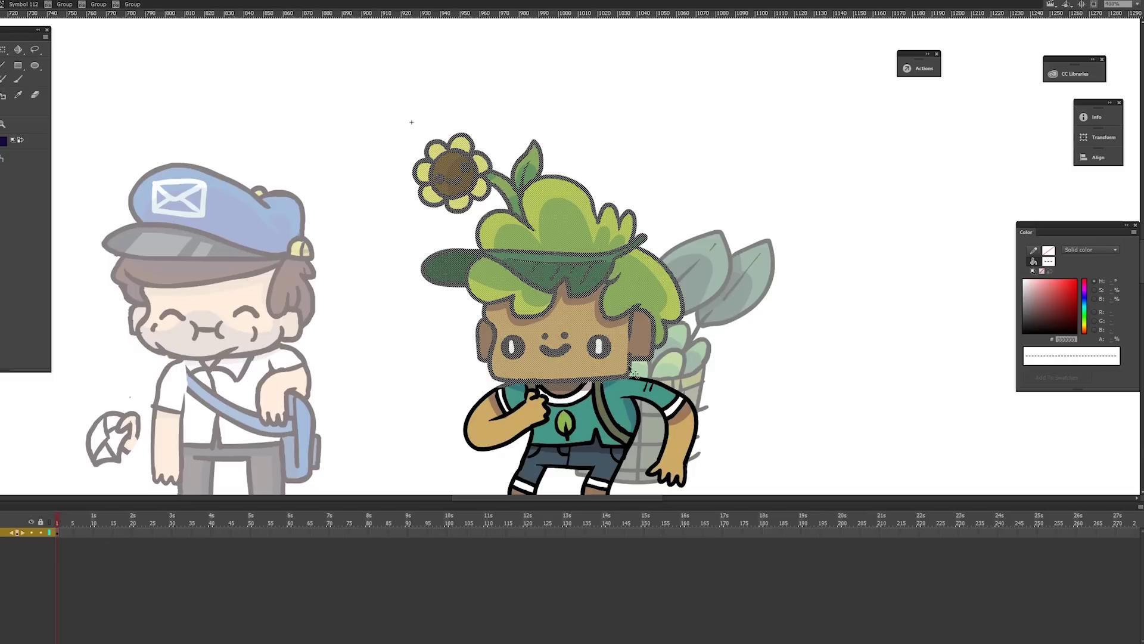
# Group the selected head artwork and test moving it off the body, undoing each test move.
pyautogui.moveTo(573, 373); pyautogui.dragTo(572, 313)
pyautogui.hotkey('ctrl', 'z')
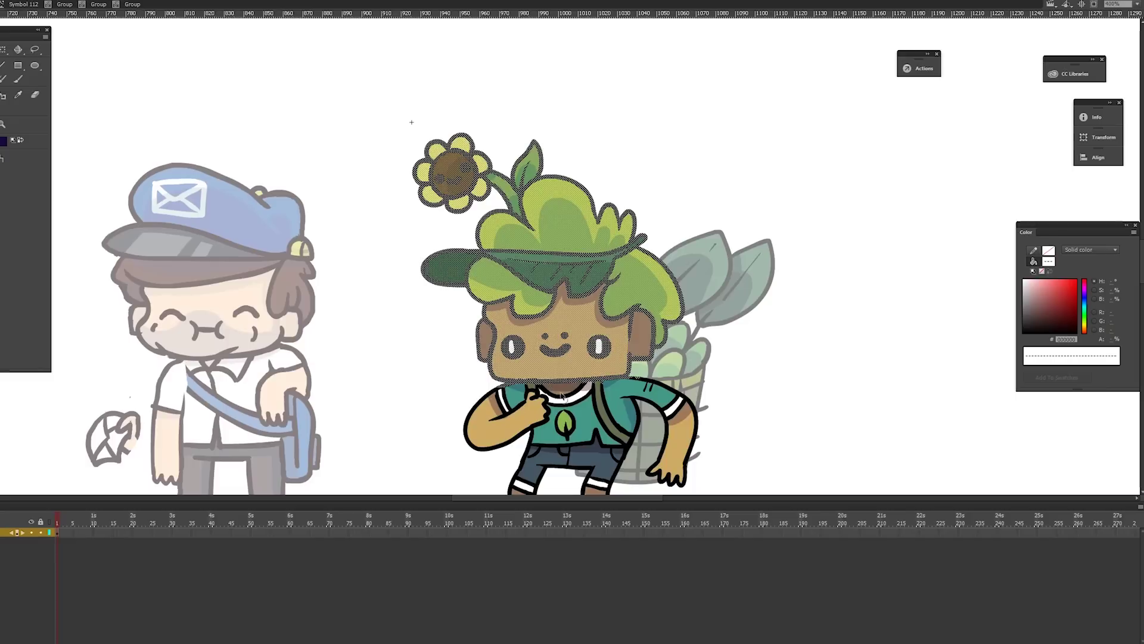
pyautogui.moveTo(581, 265); pyautogui.dragTo(599, 166)
pyautogui.hotkey('ctrl', 'z')
pyautogui.moveTo(581, 292); pyautogui.dragTo(603, 158)
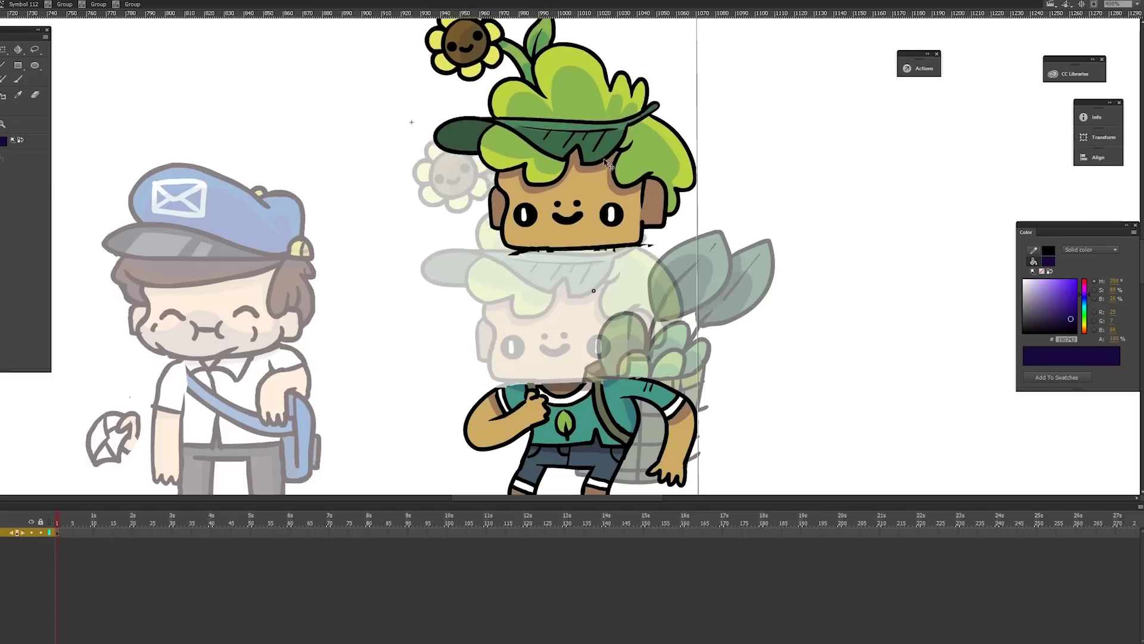
pyautogui.hotkey('ctrl', 'z')
# Open the plant character's head group and choose a larger Eraser size.
pyautogui.doubleClick(583, 313)
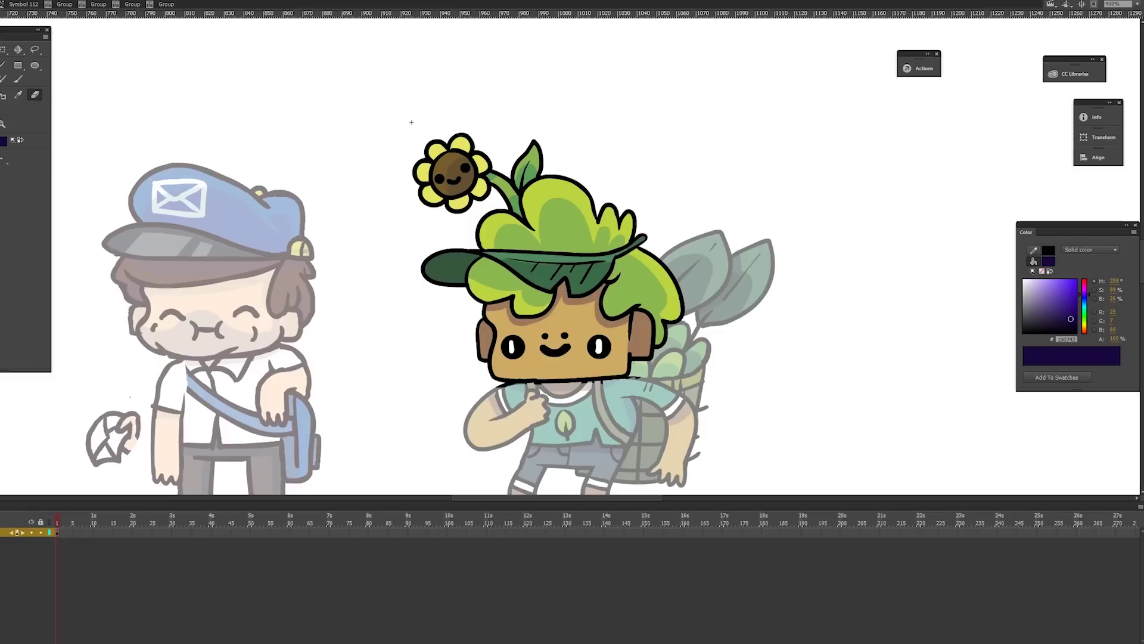
pyautogui.click(5, 159)
pyautogui.click(29, 209)
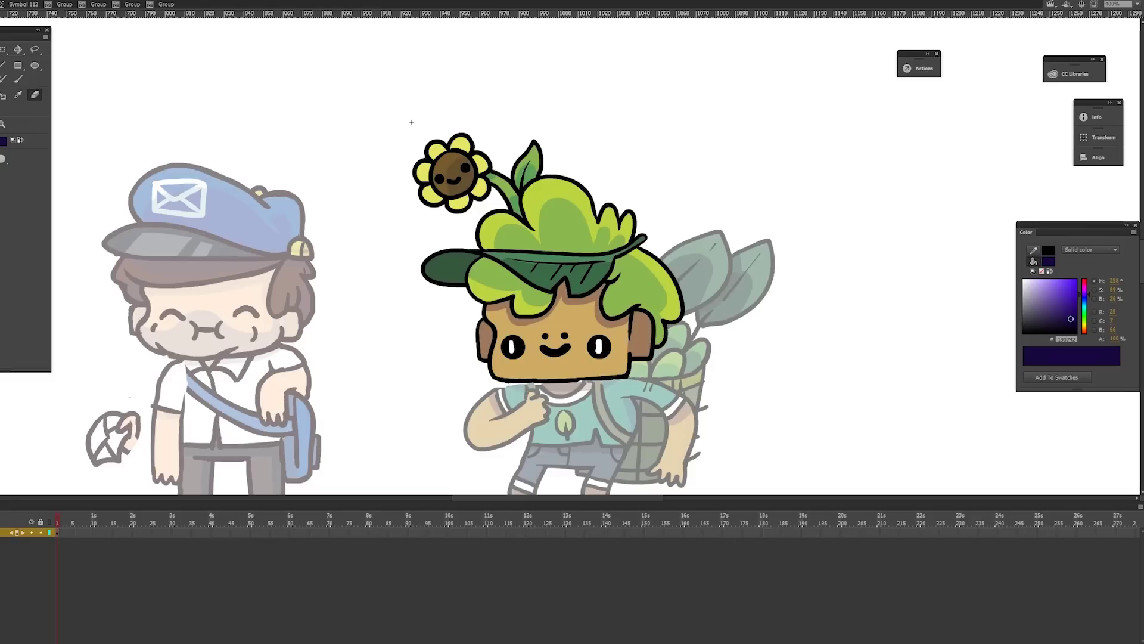
# Cut the eyes, nose and mouth out of the head as one group, and save the document.
pyautogui.press('v')
pyautogui.click(516, 338)
pyautogui.keyDown('shift'); pyautogui.click(567, 341); pyautogui.keyUp('shift')
pyautogui.keyDown('shift'); pyautogui.click(559, 350); pyautogui.keyUp('shift')
pyautogui.keyDown('shift'); pyautogui.click(590, 348); pyautogui.keyUp('shift')
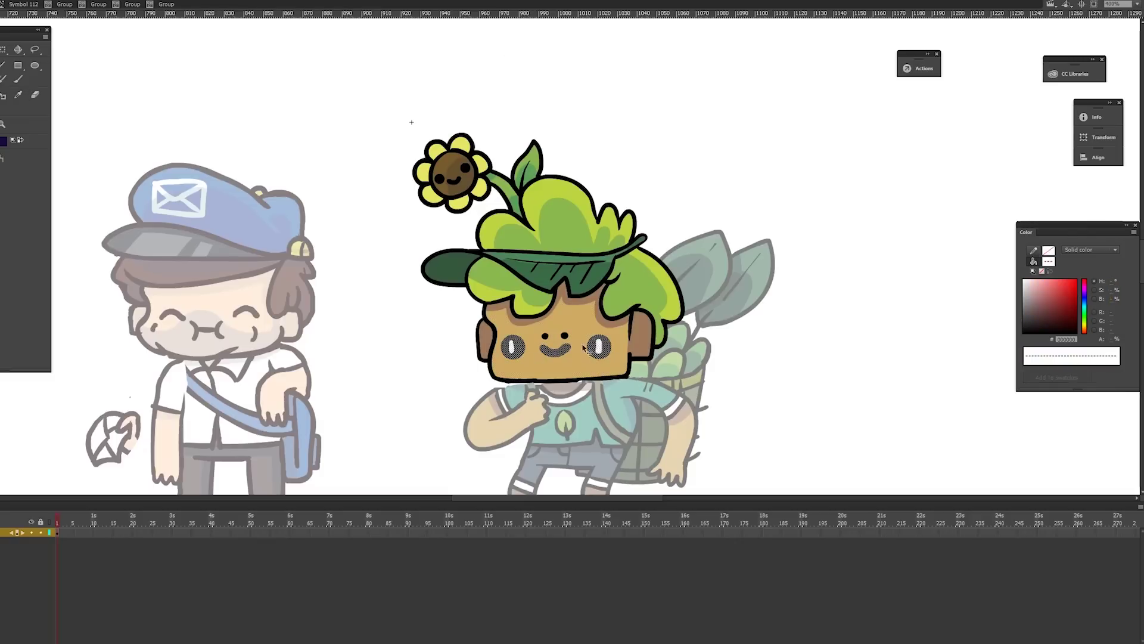
pyautogui.hotkey('ctrl', 'g')
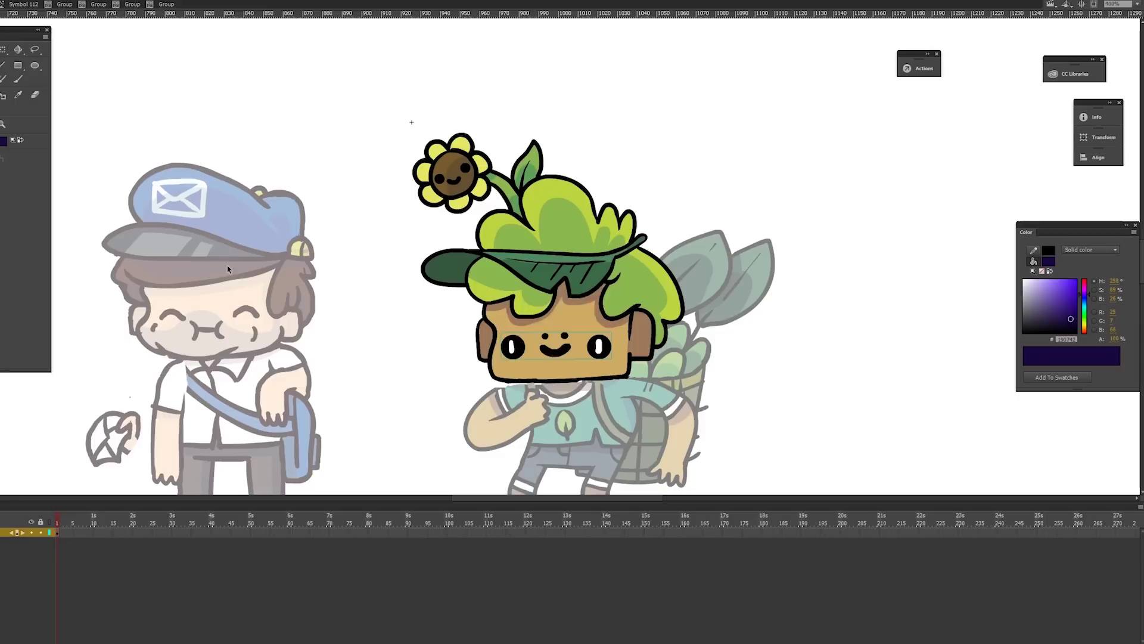
pyautogui.hotkey('ctrl', 's')
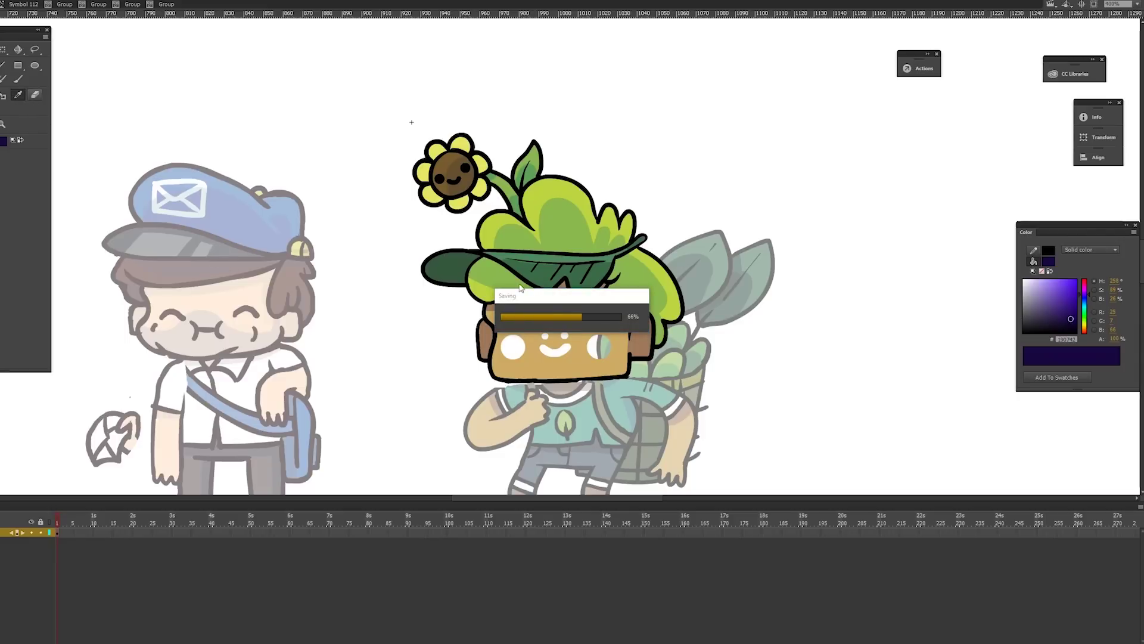
# Fill the eye, nose and mouth gaps in the head with the sampled skin colour.
pyautogui.press('i')
pyautogui.click(578, 322)
pyautogui.click(514, 351)
pyautogui.click(557, 352)
pyautogui.click(595, 348)
pyautogui.click(564, 336)
pyautogui.click(545, 336)
# Paste the facial features group in place over the filled head.
pyautogui.rightClick(317, 312)
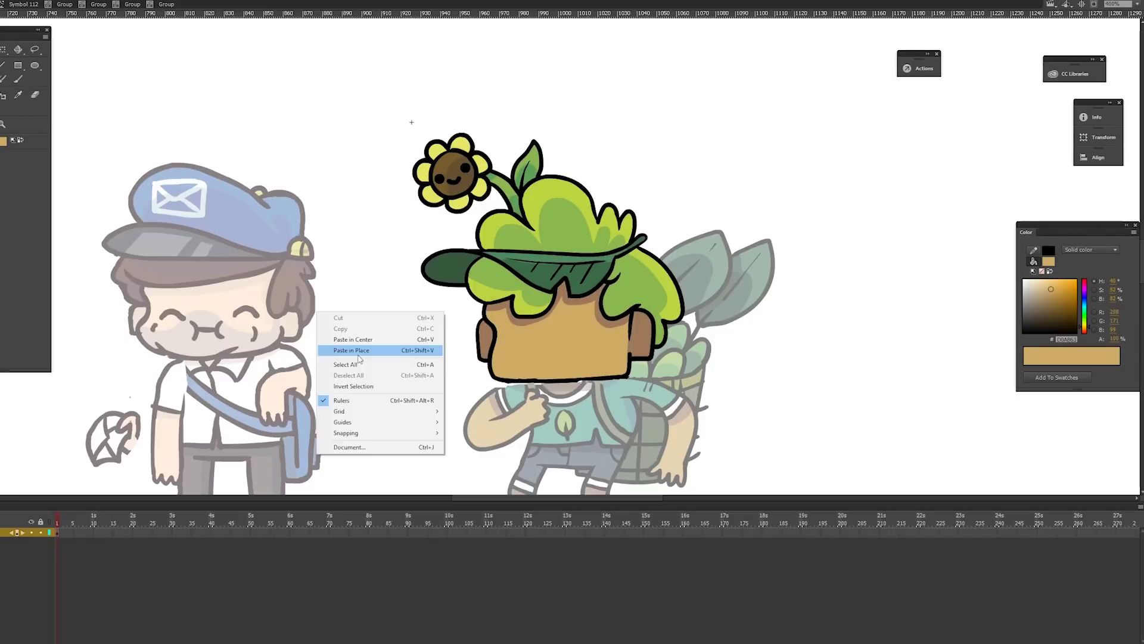
pyautogui.click(357, 351)
pyautogui.press('v')
pyautogui.moveTo(607, 355); pyautogui.dragTo(647, 371)
pyautogui.press('l')
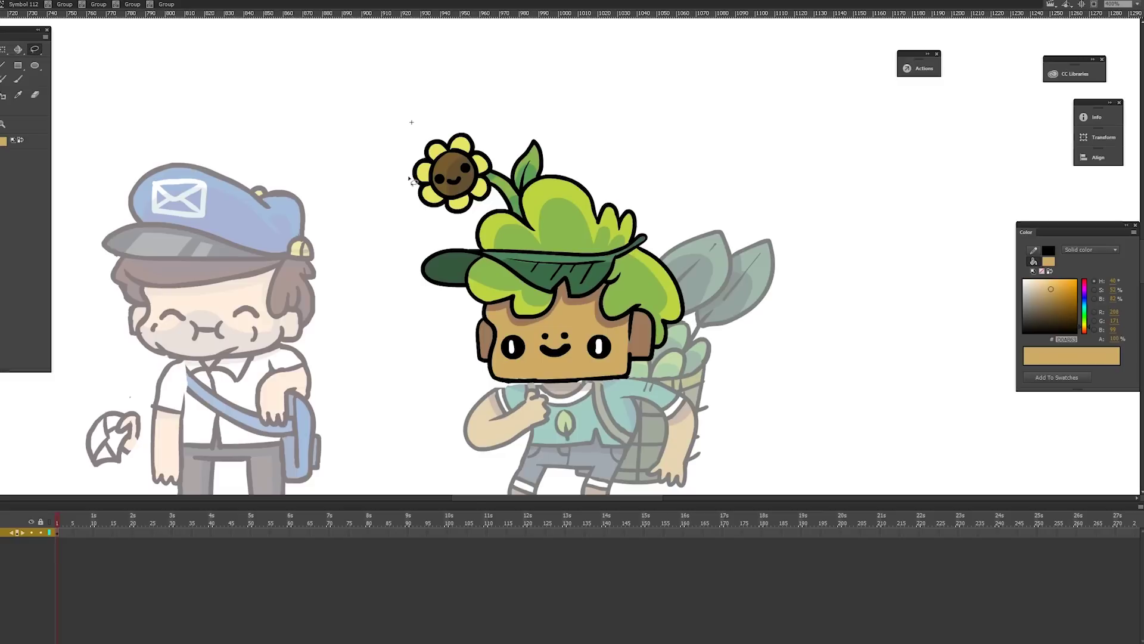
# Move the facial features group out of the head group into the parent body group, keeping its position on the head.
pyautogui.press('v')
pyautogui.click(607, 348)
pyautogui.hotkey('ctrl', 'x')
pyautogui.doubleClick(797, 309)
pyautogui.hotkey('ctrl', 'shift', 'v')
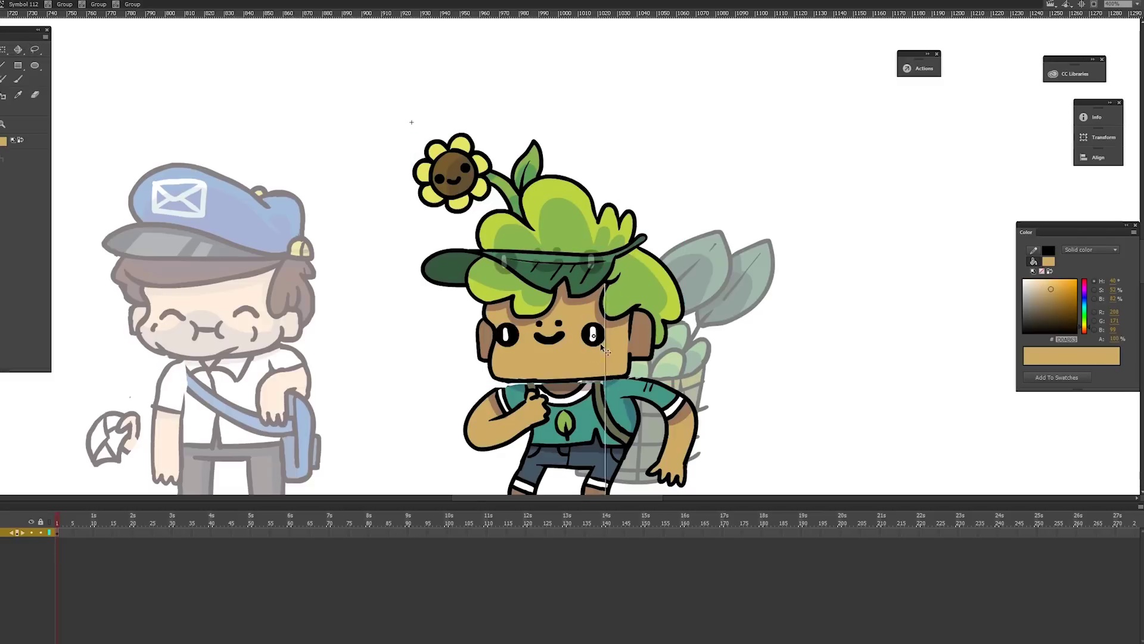
pyautogui.press('Right')
pyautogui.scroll(-3, 627, 337)
pyautogui.click(631, 298)
pyautogui.click(657, 305)
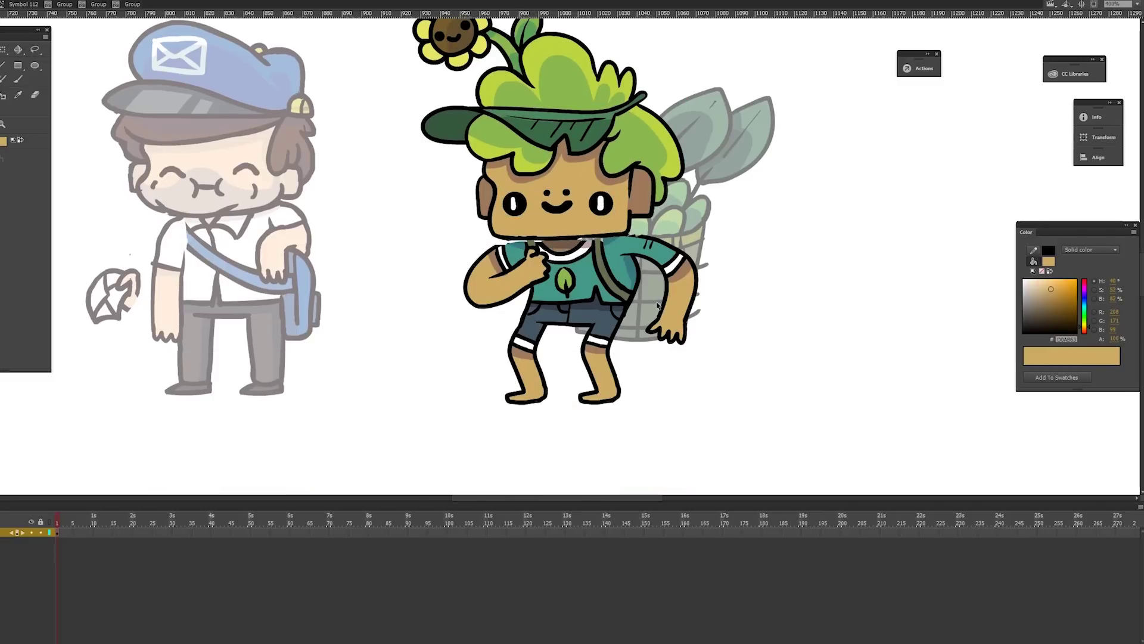
# Examine how the postman's arm is built as its own group.
pyautogui.doubleClick(640, 302)
pyautogui.doubleClick(526, 310)
pyautogui.doubleClick(264, 352)
pyautogui.doubleClick(264, 352)
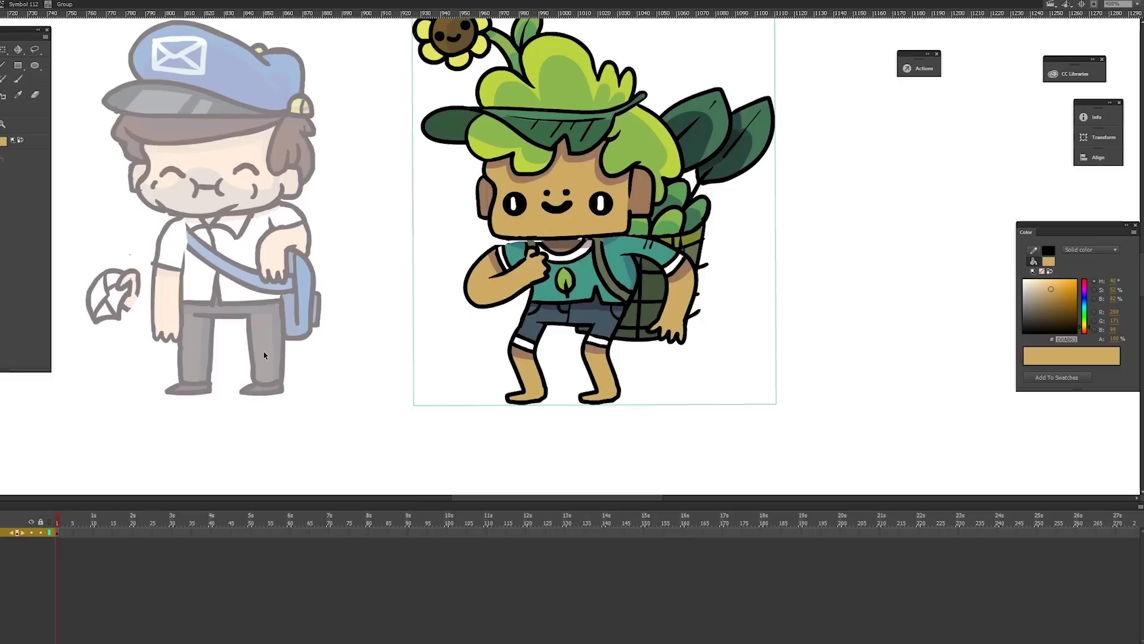
pyautogui.doubleClick(264, 352)
pyautogui.doubleClick(263, 352)
pyautogui.doubleClick(166, 308)
pyautogui.doubleClick(92, 257)
# In the plant character's body group, group the arm hanging beside the basket and move it clear of the body.
pyautogui.doubleClick(539, 357)
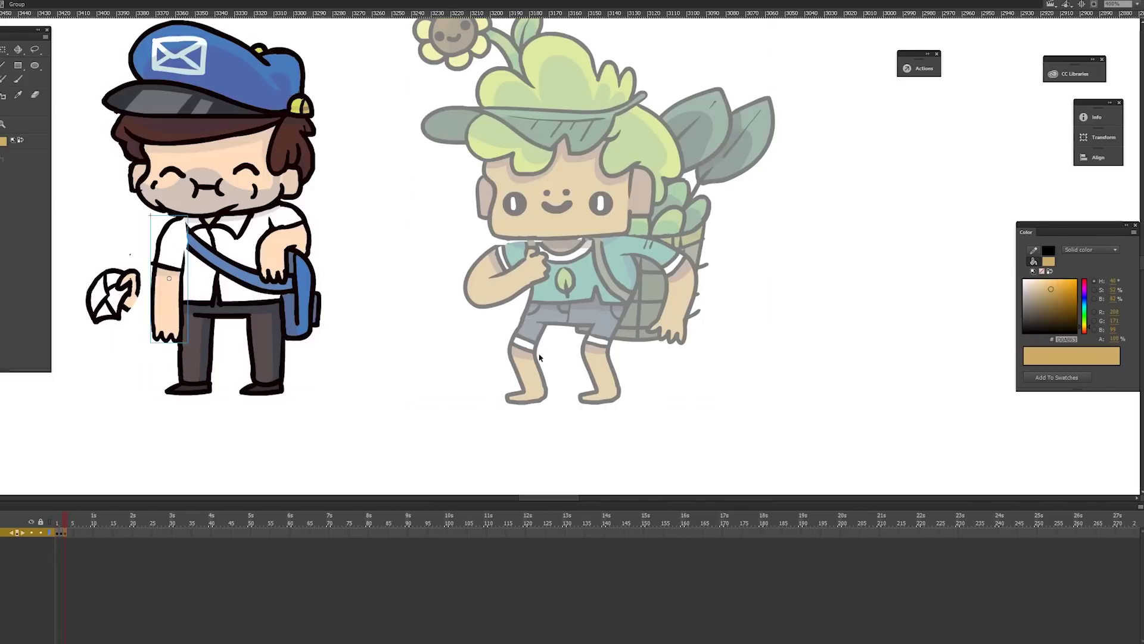
pyautogui.doubleClick(539, 357)
pyautogui.doubleClick(659, 253)
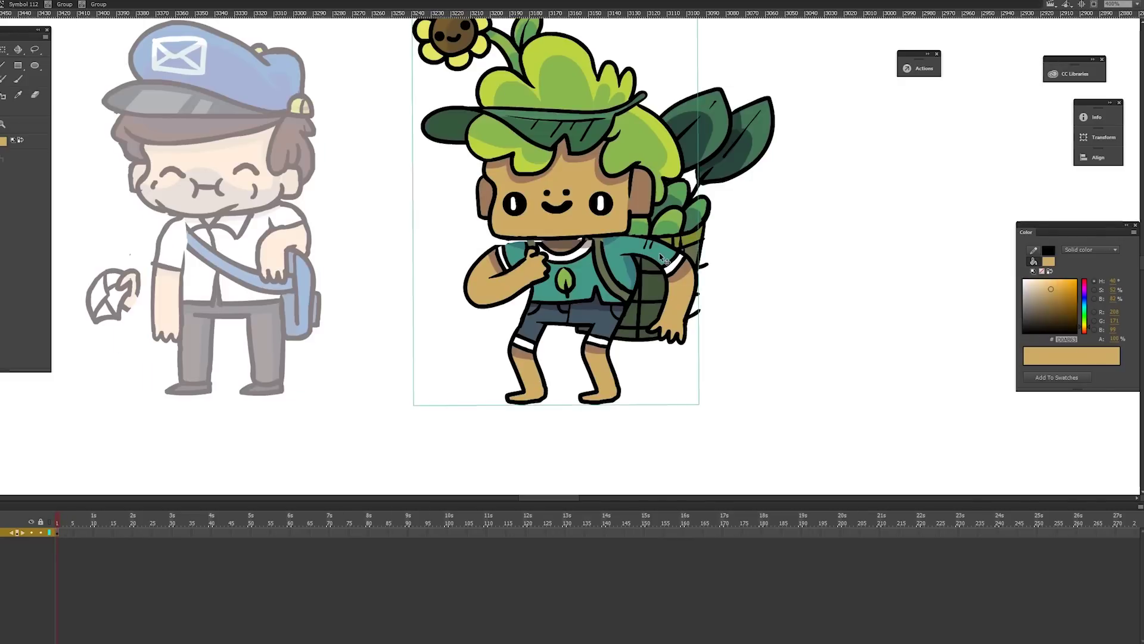
pyautogui.doubleClick(659, 253)
pyautogui.moveTo(717, 211); pyautogui.dragTo(639, 361)
pyautogui.click(387, 224)
pyautogui.moveTo(387, 224); pyautogui.dragTo(528, 306)
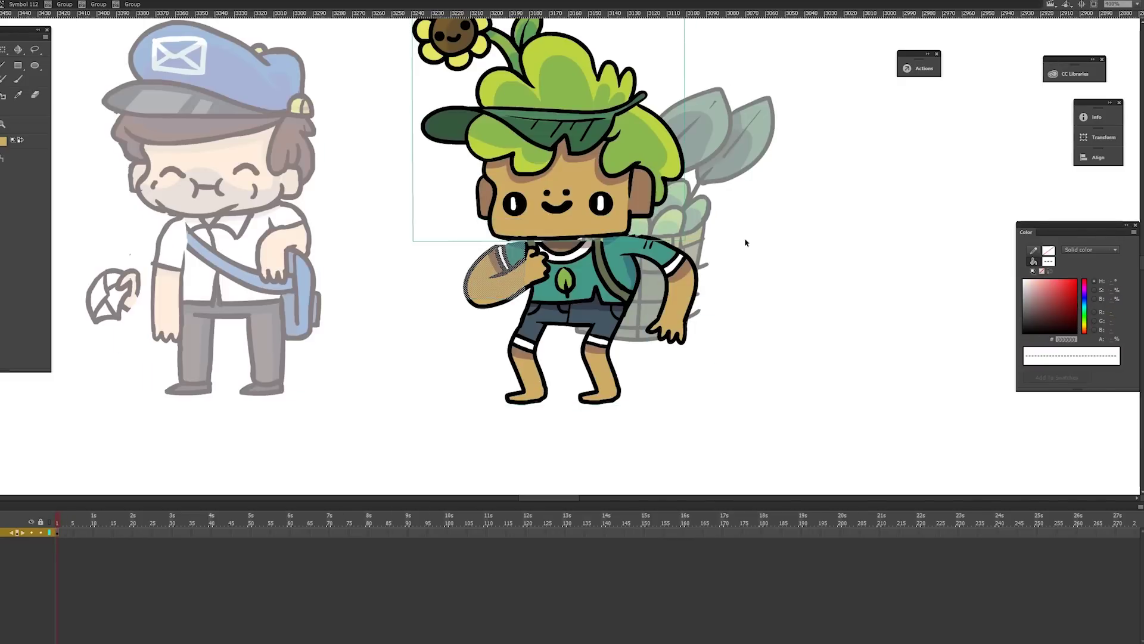
pyautogui.moveTo(760, 216); pyautogui.dragTo(634, 379)
pyautogui.keyDown('shift'); pyautogui.click(652, 211); pyautogui.keyUp('shift')
pyautogui.hotkey('ctrl', 'g')
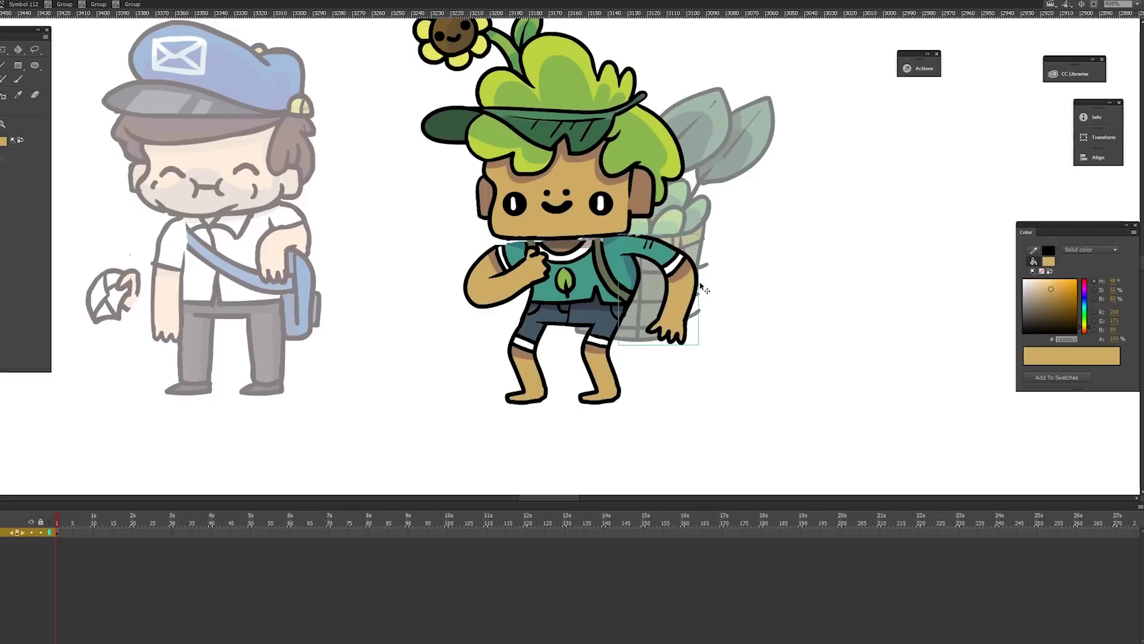
pyautogui.moveTo(692, 286); pyautogui.dragTo(891, 219)
# Erase through the arm raised to the chin and delete the detached part outside the torso.
pyautogui.hotkey('ctrl', 'a')
pyautogui.press('e')
pyautogui.moveTo(511, 301); pyautogui.dragTo(521, 241)
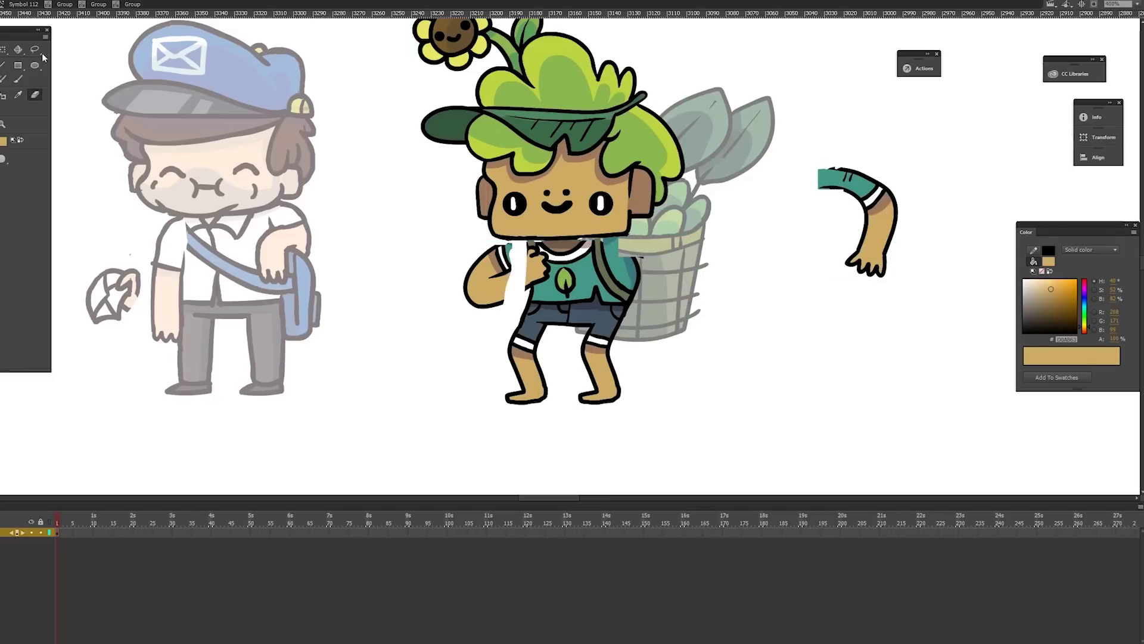
pyautogui.click(3, 48)
pyautogui.moveTo(327, 174); pyautogui.dragTo(517, 315)
pyautogui.keyDown('shift'); pyautogui.click(554, 225); pyautogui.keyUp('shift')
pyautogui.press('Delete')
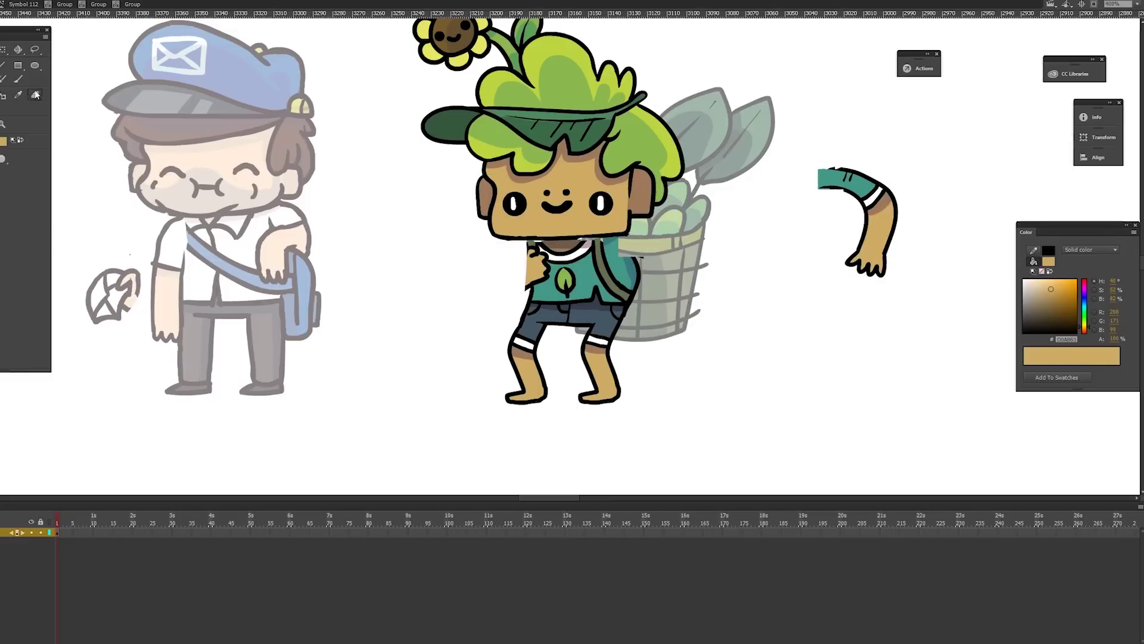
# Move the head group up clear of the torso and bring the separated arm closer beside the basket.
pyautogui.press('e')
pyautogui.press('v')
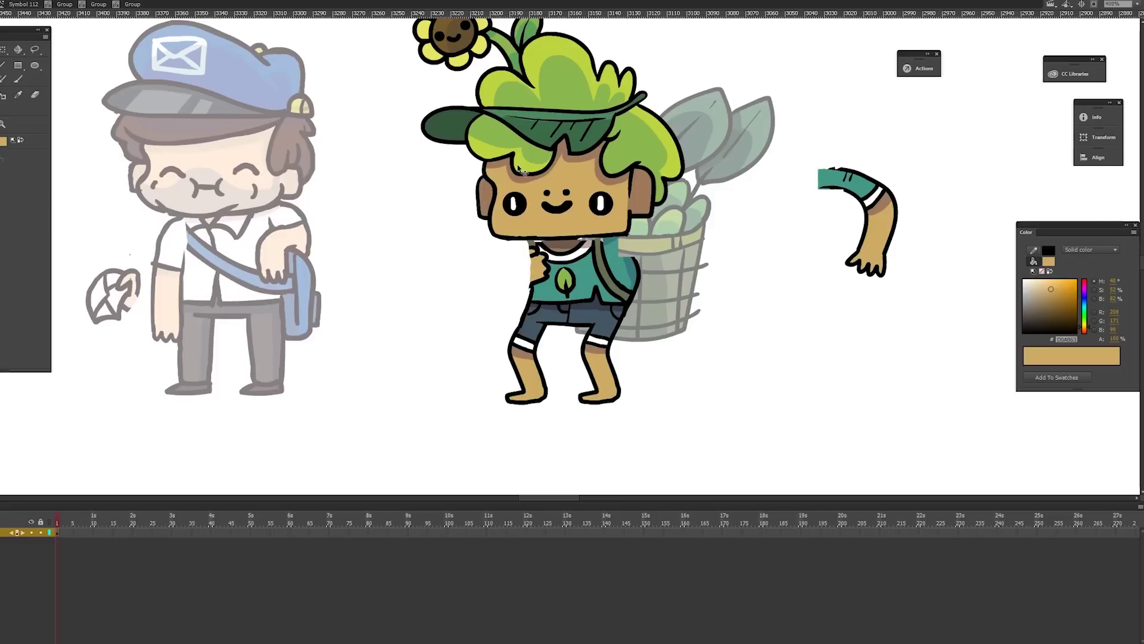
pyautogui.moveTo(563, 212); pyautogui.dragTo(565, 151)
pyautogui.hotkey('ctrl', 'z')
pyautogui.hotkey('ctrl', 'z')
pyautogui.keyDown('shift'); pyautogui.click(565, 223); pyautogui.keyUp('shift')
pyautogui.moveTo(863, 227); pyautogui.dragTo(739, 289)
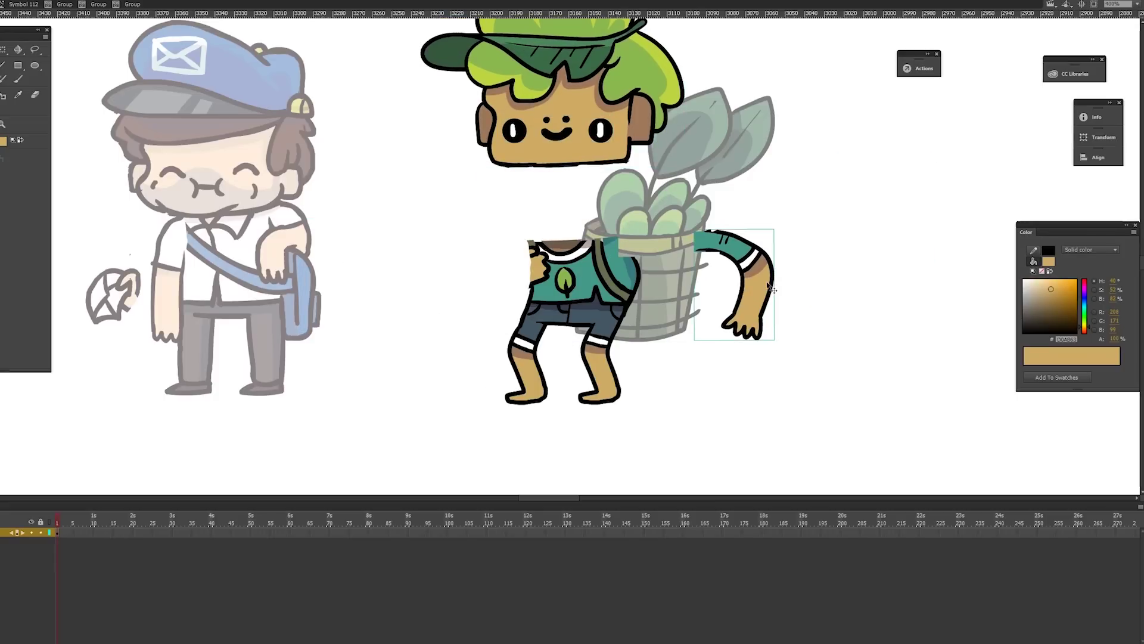
# Paint over the leftover hand on the shirt with the sampled teal.
pyautogui.press('i')
pyautogui.click(549, 282)
pyautogui.press('b')
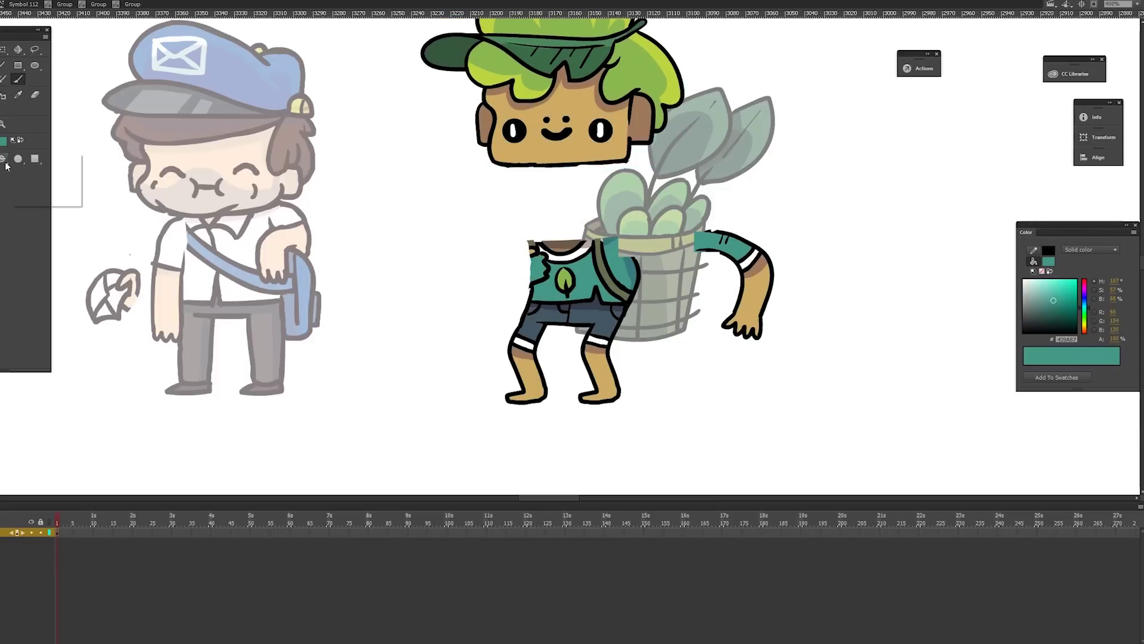
pyautogui.moveTo(529, 244); pyautogui.dragTo(535, 262)
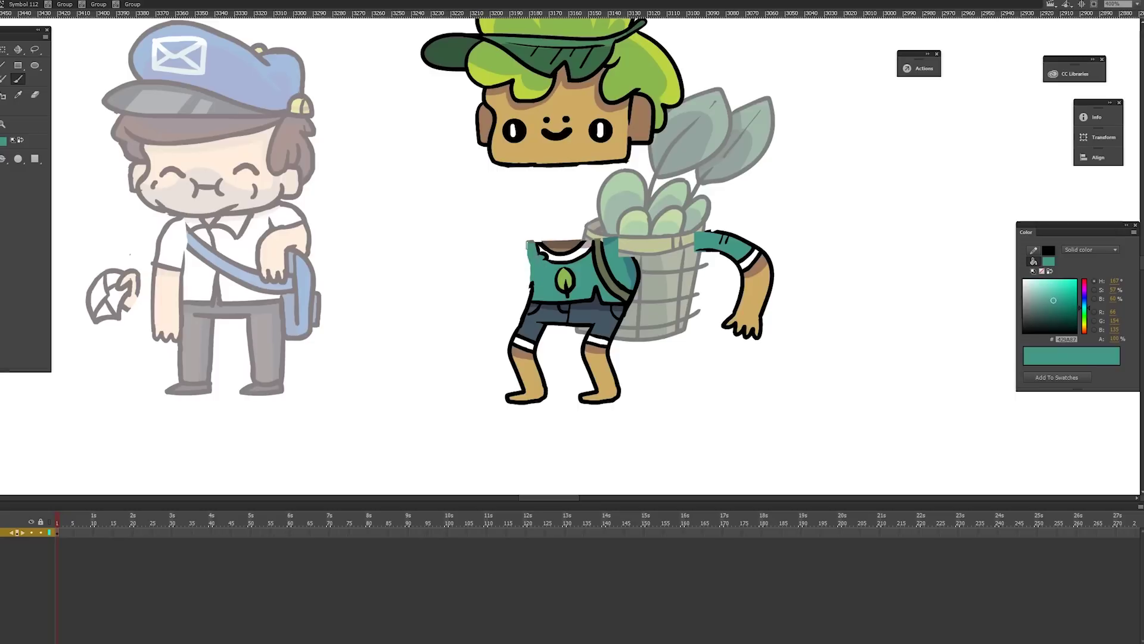
# Draw a rounded black outline over the shoulders, from the torso's front edge to its back edge.
pyautogui.press('i')
pyautogui.click(540, 244)
pyautogui.press('b')
pyautogui.press('[')
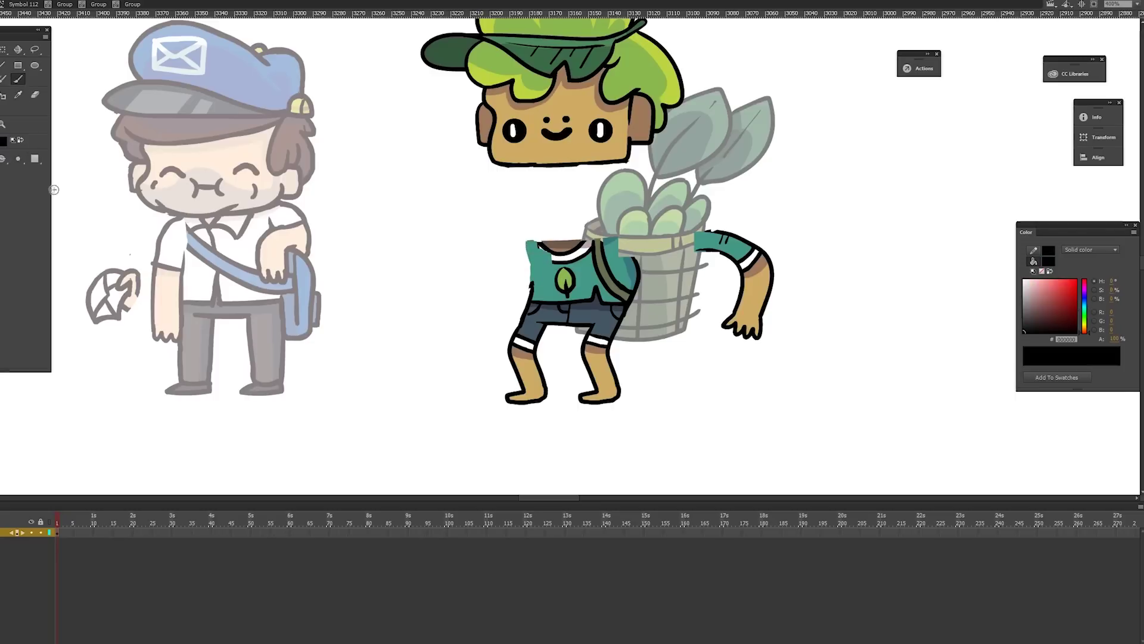
pyautogui.moveTo(535, 288)
pyautogui.mouseDown()
pyautogui.moveTo(529, 240)
pyautogui.moveTo(595, 208)
pyautogui.moveTo(530, 265)
pyautogui.moveTo(627, 230)
pyautogui.mouseUp()
pyautogui.hotkey('ctrl', 'z')
pyautogui.click(34, 159)
pyautogui.click(59, 160)
pyautogui.hotkey('ctrl', 'z')
pyautogui.hotkey('ctrl', 'z')
pyautogui.moveTo(531, 281)
pyautogui.mouseDown()
pyautogui.moveTo(534, 232)
pyautogui.moveTo(599, 210)
pyautogui.moveTo(632, 244)
pyautogui.mouseUp()
pyautogui.hotkey('ctrl', 'z')
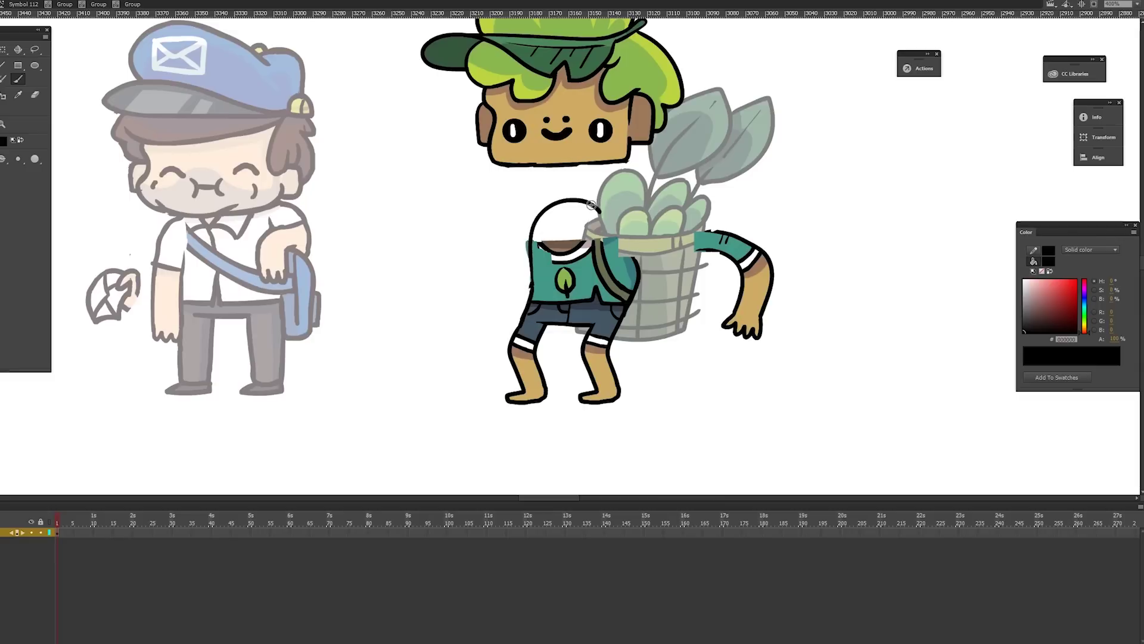
pyautogui.moveTo(590, 204); pyautogui.dragTo(637, 261)
# Draw the curved neckline of the collar in black and fill the shirt gap beside it with the sampled teal.
pyautogui.moveTo(546, 246)
pyautogui.mouseDown()
pyautogui.moveTo(589, 214)
pyautogui.moveTo(591, 244)
pyautogui.moveTo(600, 214)
pyautogui.mouseUp()
pyautogui.hotkey('ctrl', 'z')
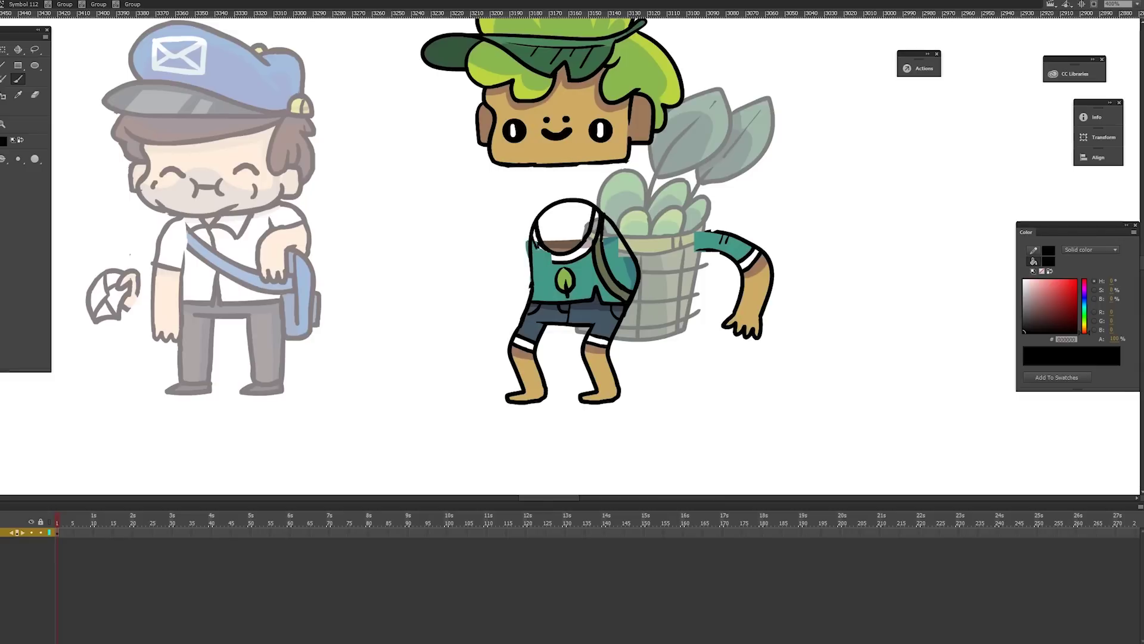
pyautogui.press('i')
pyautogui.click(546, 255)
pyautogui.press('b')
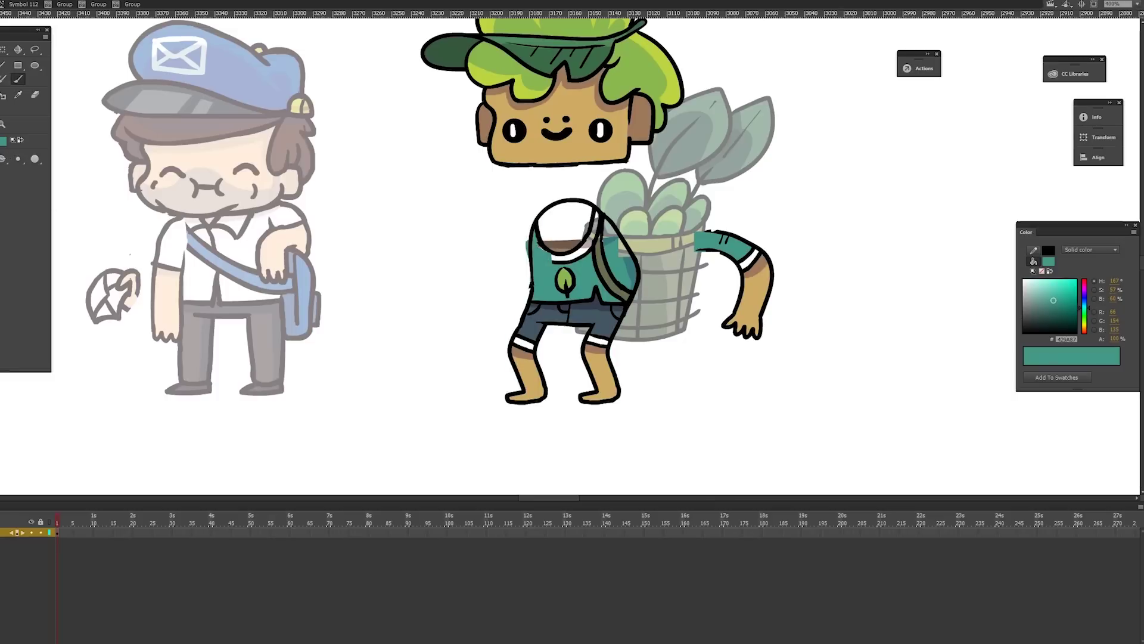
pyautogui.press('i')
pyautogui.click(514, 132)
pyautogui.press('b')
pyautogui.moveTo(534, 241)
pyautogui.mouseDown()
pyautogui.moveTo(562, 261)
pyautogui.moveTo(553, 261)
pyautogui.mouseUp()
pyautogui.hotkey('ctrl', 'z')
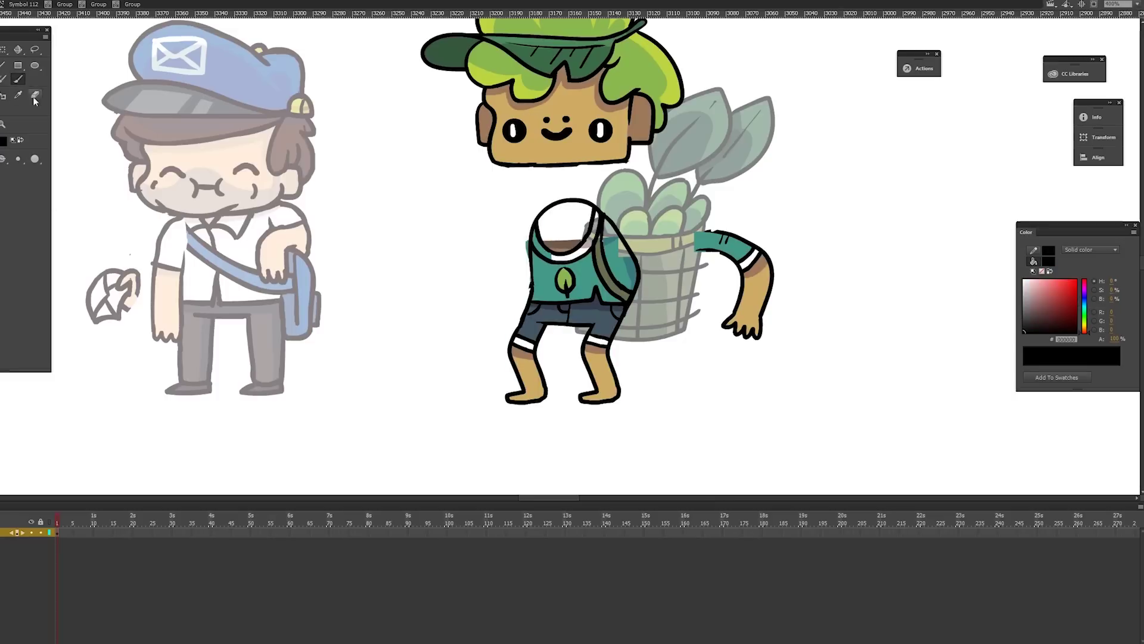
# Fill the collar with white, its shadow with the sampled pinkish grey, and the neck with the sampled dark brown.
pyautogui.click(18, 95)
pyautogui.click(565, 229)
pyautogui.click(545, 252)
pyautogui.click(595, 241)
pyautogui.click(18, 94)
pyautogui.click(588, 242)
pyautogui.click(596, 233)
pyautogui.click(18, 95)
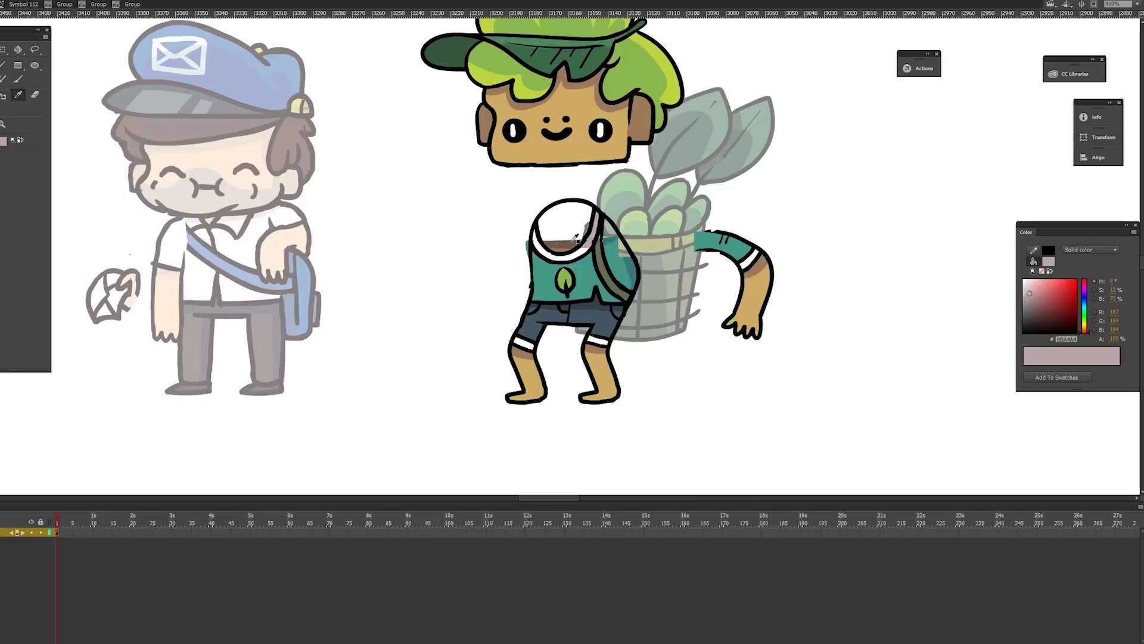
pyautogui.click(572, 242)
pyautogui.click(573, 229)
# Delete the excess fill and stray outline outside the torso's front edge.
pyautogui.press('v')
pyautogui.click(528, 246)
pyautogui.press('Delete')
pyautogui.click(531, 285)
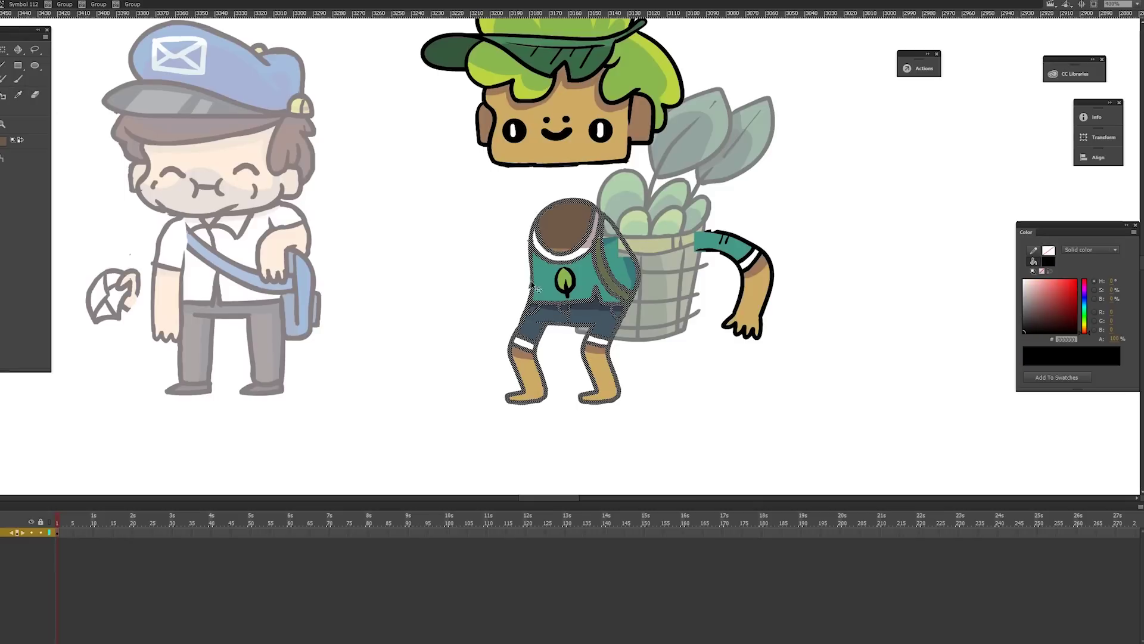
pyautogui.click(524, 285)
pyautogui.click(531, 285)
pyautogui.press('Delete')
# Fill the shirt's back shoulder with the sampled dark teal shading and lighter teal.
pyautogui.click(17, 99)
pyautogui.click(616, 240)
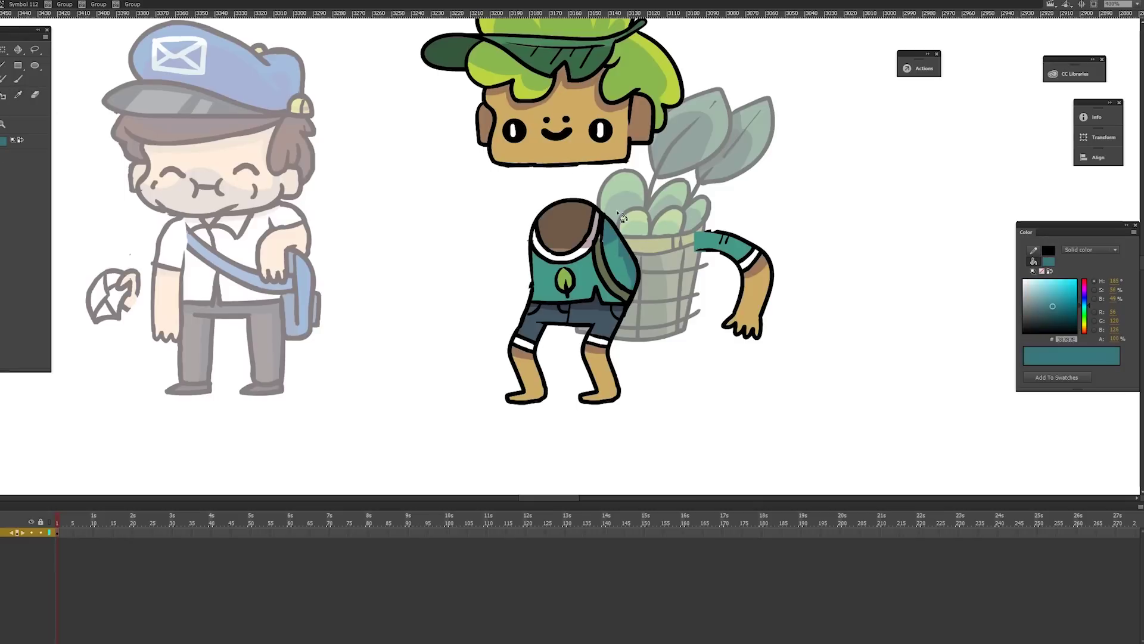
pyautogui.press('b')
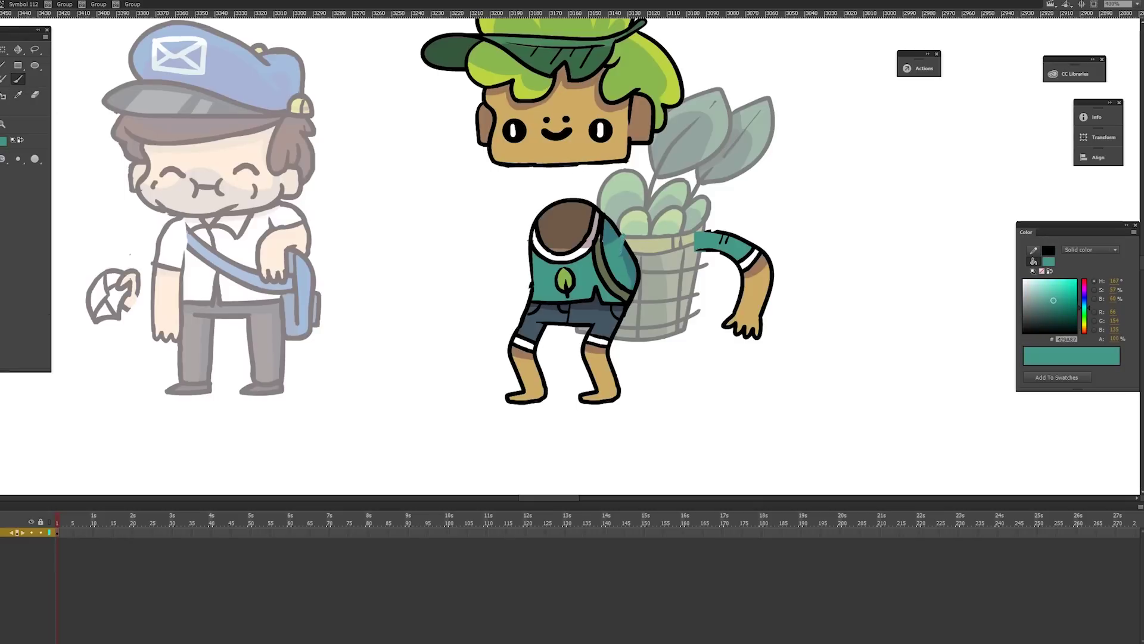
pyautogui.moveTo(624, 238)
pyautogui.mouseDown()
pyautogui.moveTo(622, 268)
pyautogui.moveTo(633, 246)
pyautogui.moveTo(636, 289)
pyautogui.mouseUp()
# Draw the black outline of a second backpack strap along the shirt's front shoulder.
pyautogui.click(17, 95)
pyautogui.click(531, 244)
pyautogui.press('b')
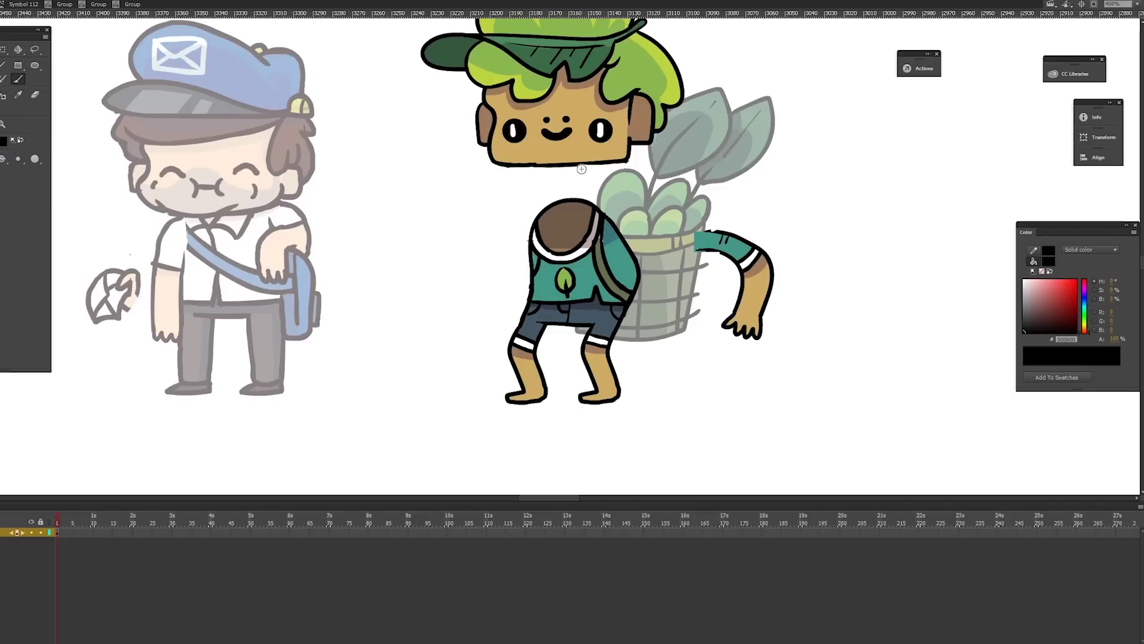
pyautogui.hotkey('ctrl', 'z')
pyautogui.moveTo(533, 238); pyautogui.dragTo(537, 280)
pyautogui.hotkey('ctrl', 'z')
pyautogui.moveTo(534, 237); pyautogui.dragTo(539, 286)
pyautogui.hotkey('ctrl', 'z')
# Fill the new backpack strap with the olive sampled from the existing strap, and sample the outline black.
pyautogui.click(17, 95)
pyautogui.click(604, 268)
pyautogui.click(535, 244)
pyautogui.click(23, 79)
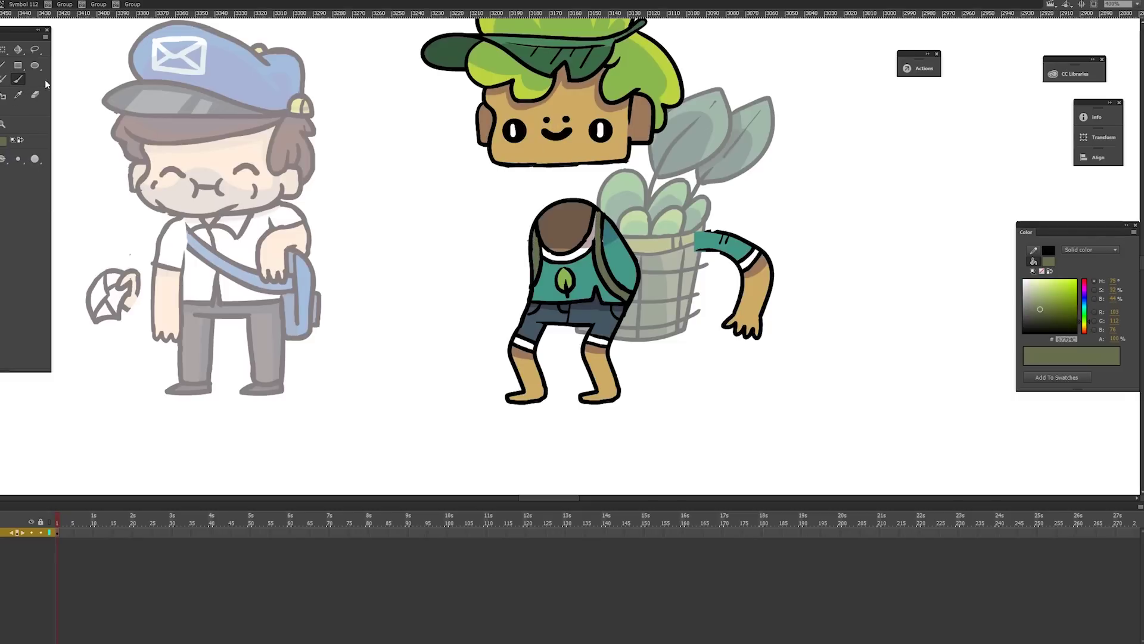
pyautogui.click(18, 95)
pyautogui.click(531, 229)
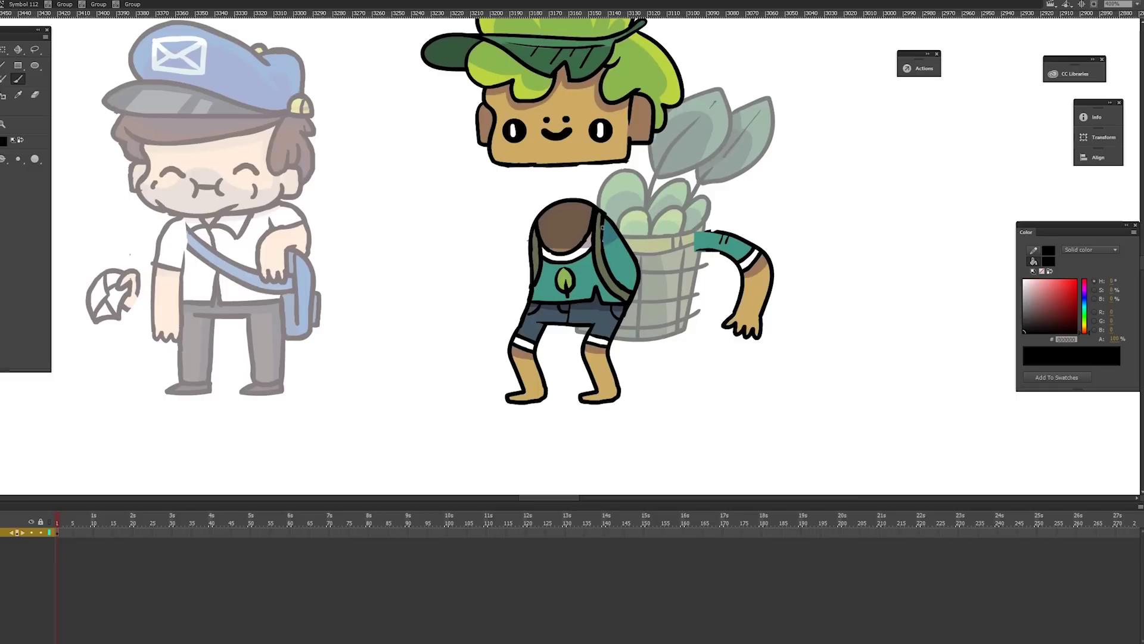
# Shade the upper part of the backpack straps with a sampled darker olive.
pyautogui.click(19, 81)
pyautogui.click(598, 234)
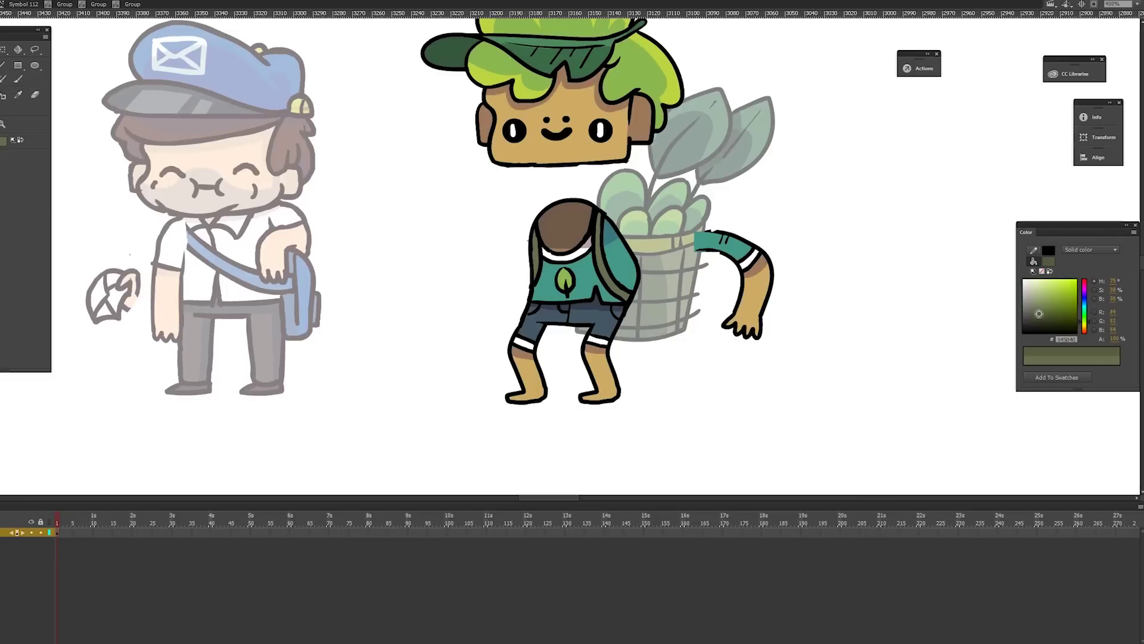
pyautogui.press('b')
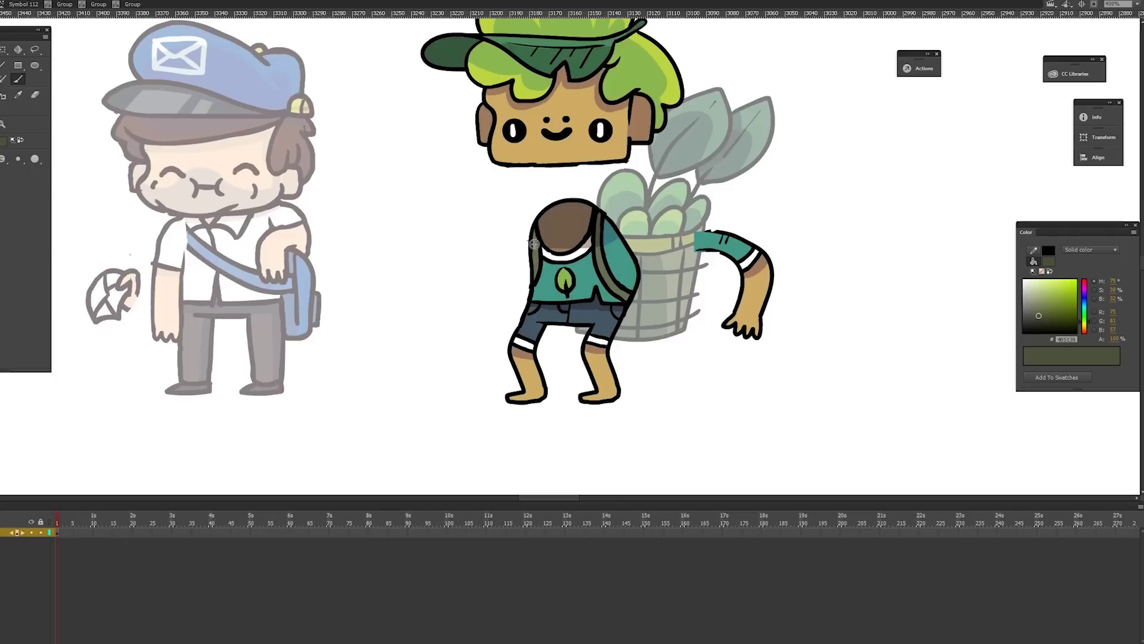
# Remove the stray brush mark sticking out beside the new backpack strap.
pyautogui.hotkey('ctrl', '1')
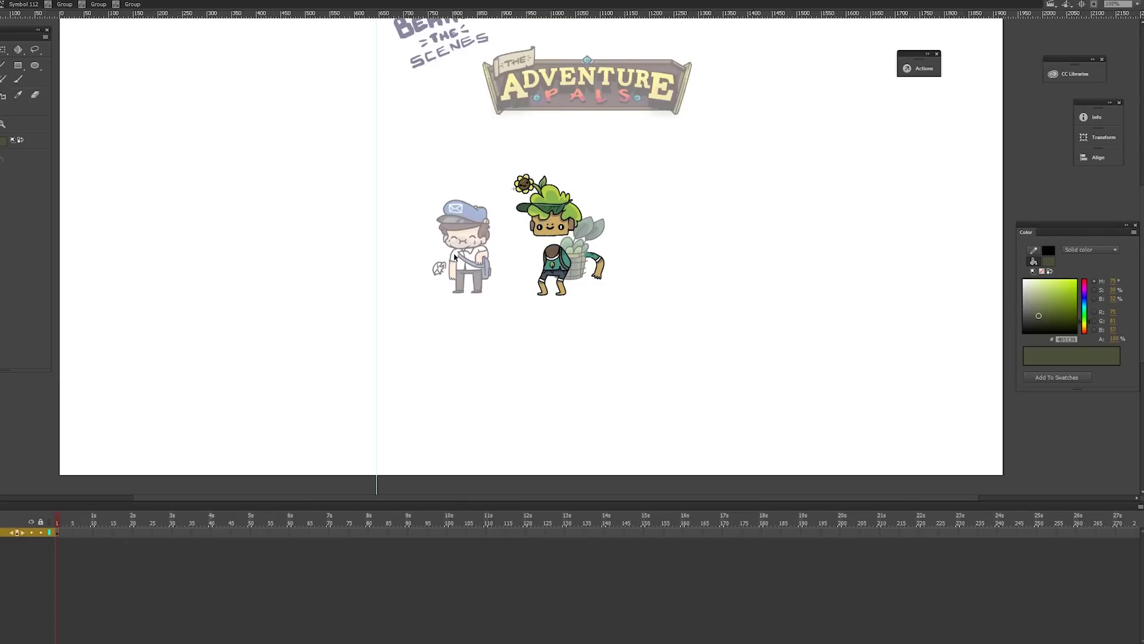
pyautogui.moveTo(533, 244); pyautogui.dragTo(573, 261)
pyautogui.hotkey('ctrl', '=')
pyautogui.hotkey('ctrl', '=')
pyautogui.hotkey('ctrl', '=')
pyautogui.hotkey('ctrl', '=')
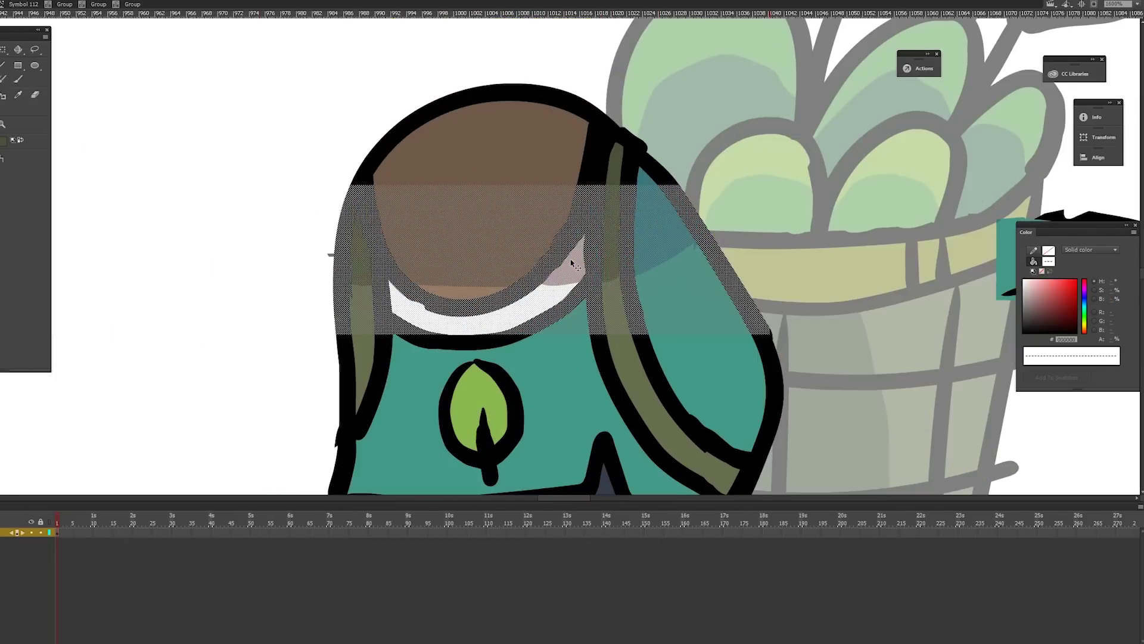
pyautogui.click(326, 258)
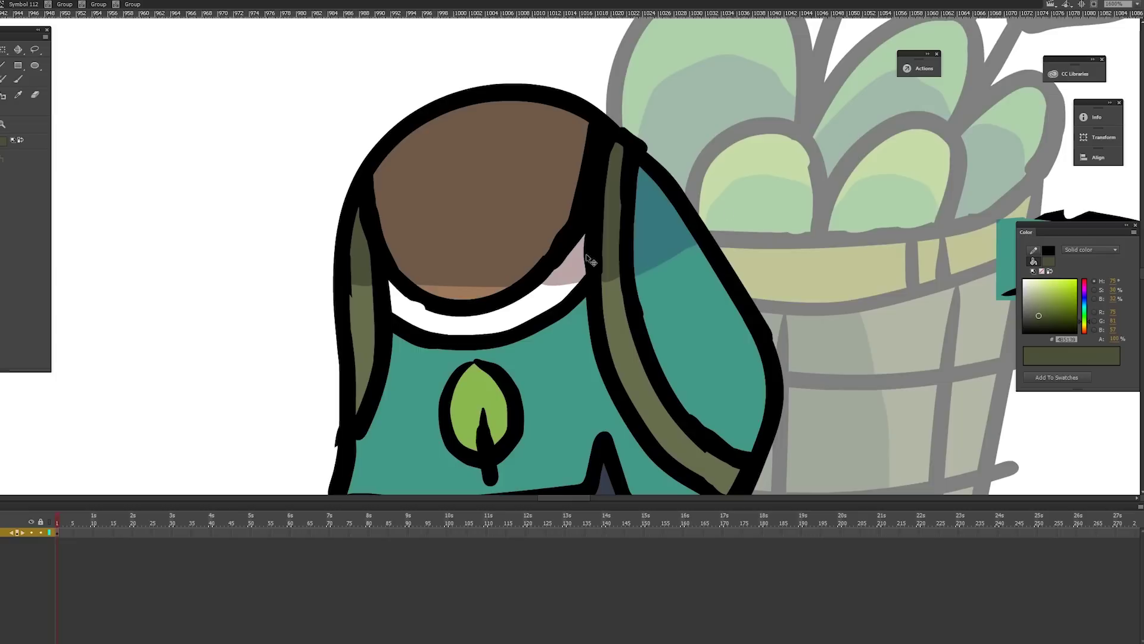
pyautogui.hotkey('ctrl', '-')
pyautogui.hotkey('ctrl', '-')
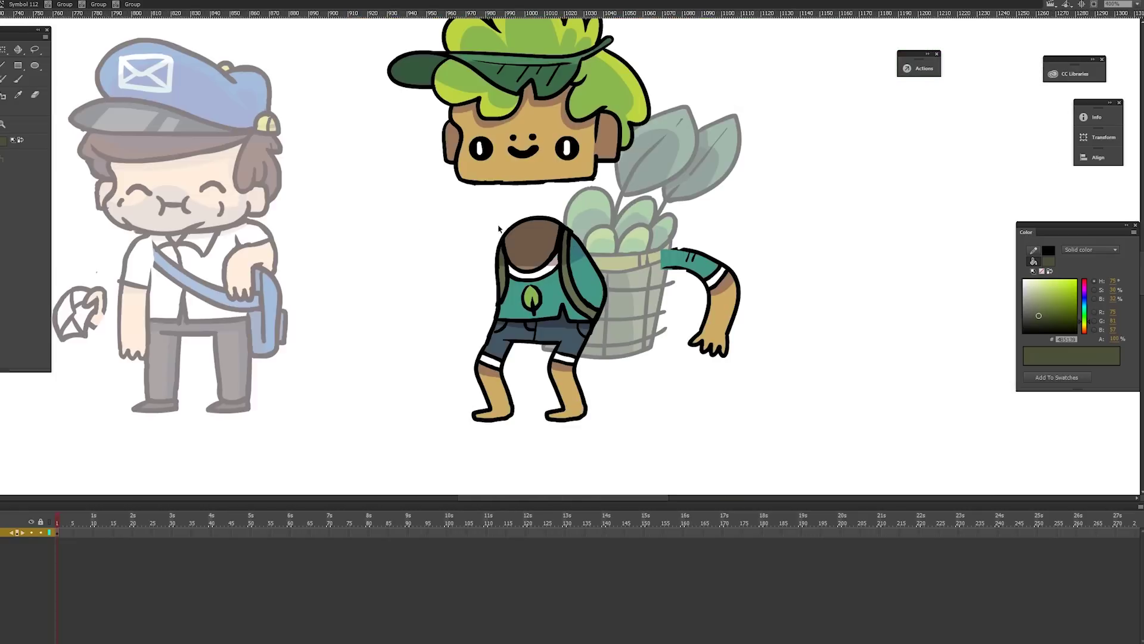
pyautogui.moveTo(400, 212); pyautogui.dragTo(631, 440)
pyautogui.moveTo(536, 286); pyautogui.dragTo(503, 218)
pyautogui.hotkey('ctrl', 'z')
pyautogui.click(718, 325)
pyautogui.moveTo(706, 263); pyautogui.dragTo(657, 253)
pyautogui.hotkey('ctrl', 'z')
# Draw the outline of a straight hanging arm over the torso's back side with the sampled black.
pyautogui.hotkey('ctrl', '=')
pyautogui.click(658, 242)
pyautogui.press('i')
pyautogui.click(326, 167)
pyautogui.hotkey('ctrl', '-')
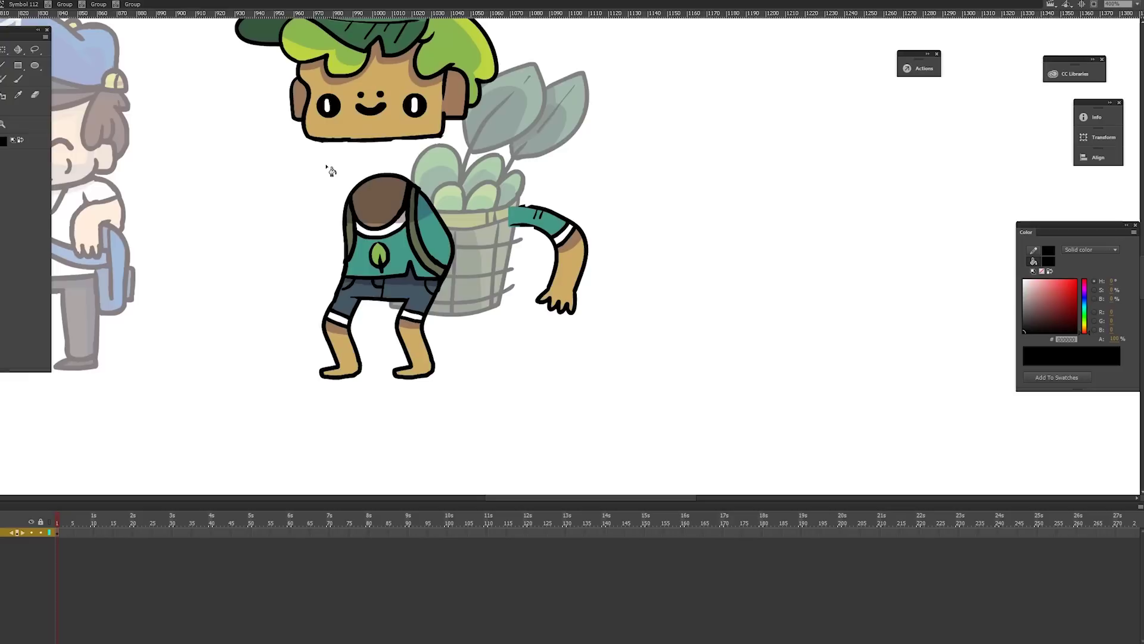
pyautogui.click(18, 81)
pyautogui.moveTo(433, 207)
pyautogui.mouseDown()
pyautogui.moveTo(452, 242)
pyautogui.moveTo(425, 326)
pyautogui.mouseUp()
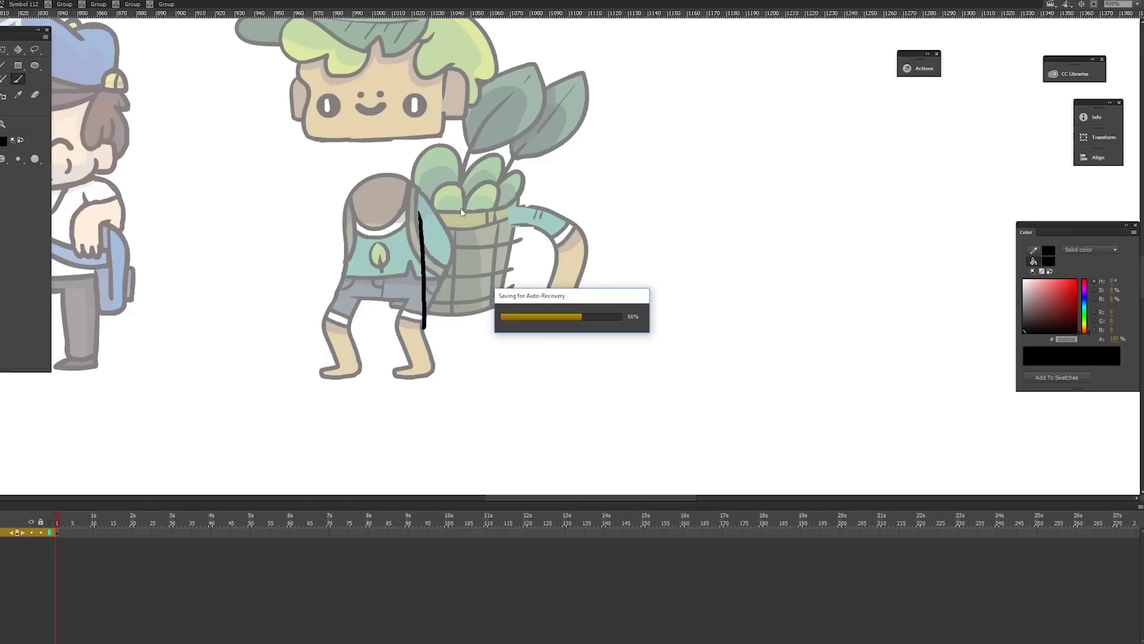
pyautogui.hotkey('ctrl', 'z')
pyautogui.moveTo(416, 209); pyautogui.dragTo(419, 335)
pyautogui.moveTo(440, 251); pyautogui.dragTo(445, 331)
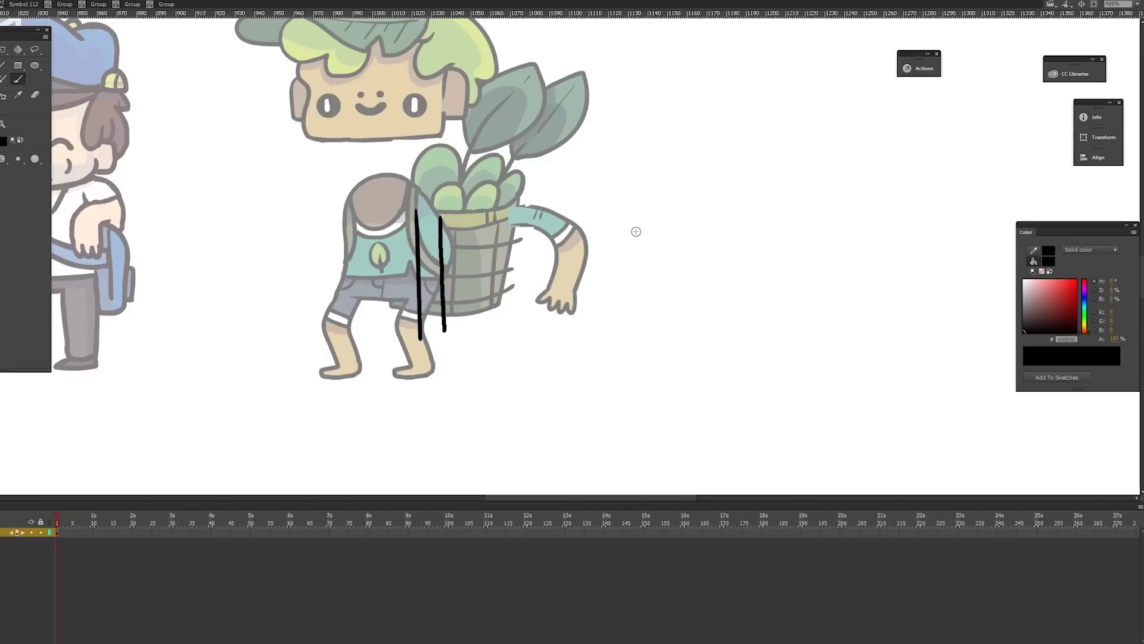
pyautogui.hotkey('ctrl', 'z')
pyautogui.hotkey('ctrl', 'z')
pyautogui.moveTo(417, 209); pyautogui.dragTo(418, 251)
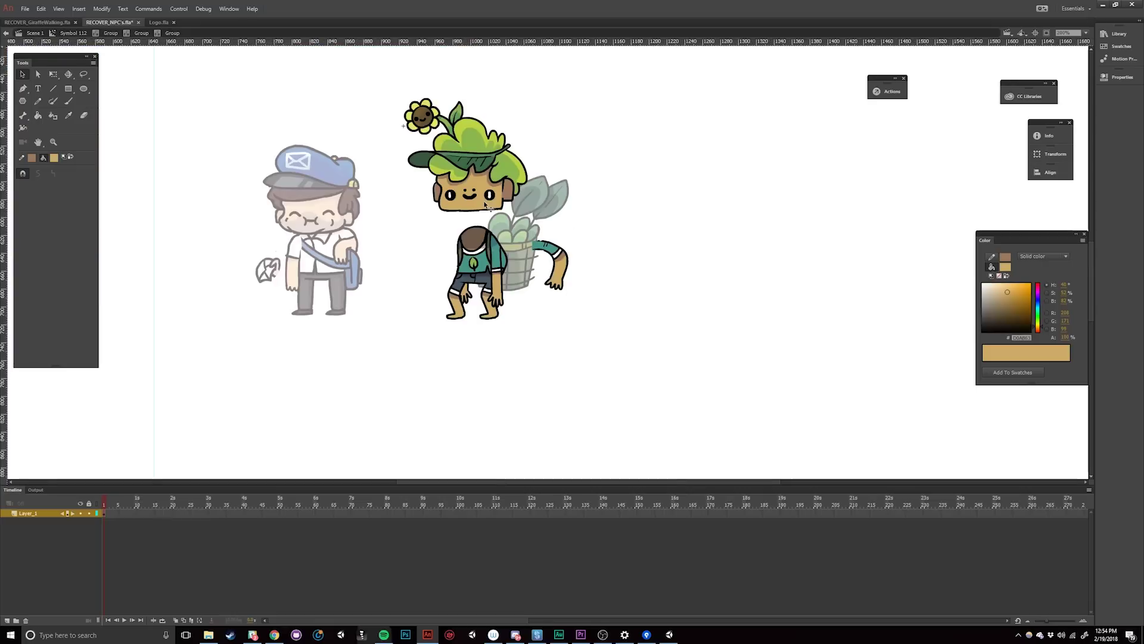
pyautogui.doubleClick(519, 293)
pyautogui.moveTo(531, 234); pyautogui.dragTo(561, 300)
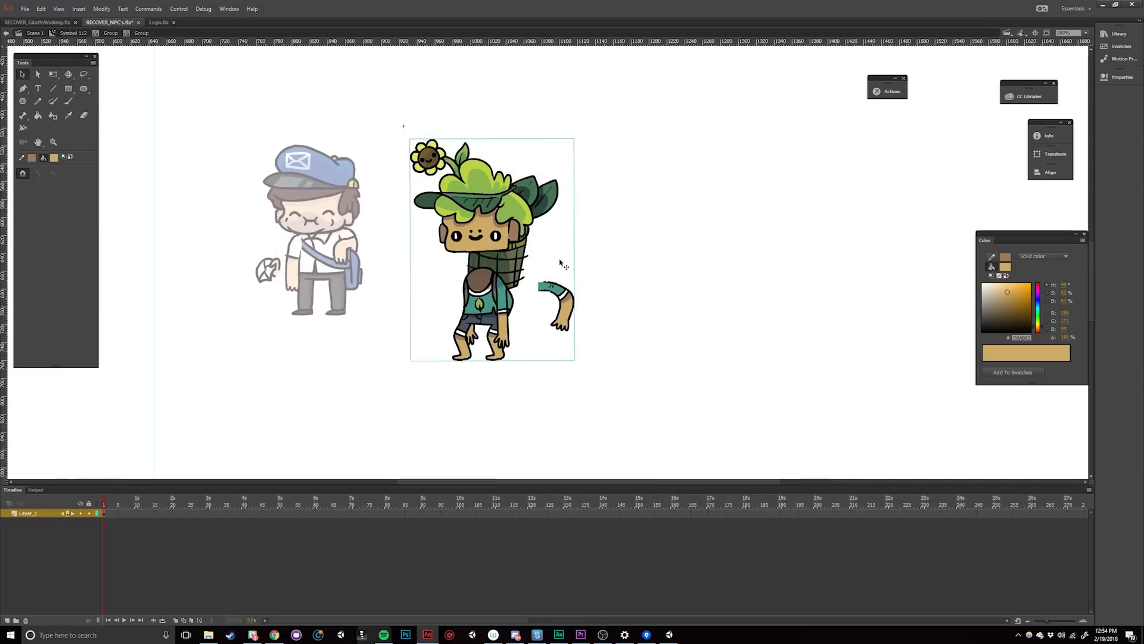
pyautogui.hotkey('ctrl', 'z')
pyautogui.doubleClick(559, 263)
pyautogui.click(555, 281)
pyautogui.press('Delete')
pyautogui.hotkey('ctrl', 'z')
# Leave the plant character's nested groups and return to Scene 1.
pyautogui.moveTo(609, 150); pyautogui.dragTo(416, 364)
pyautogui.hotkey('ctrl', '-')
pyautogui.doubleClick(442, 330)
pyautogui.doubleClick(441, 331)
pyautogui.doubleClick(442, 331)
pyautogui.doubleClick(441, 331)
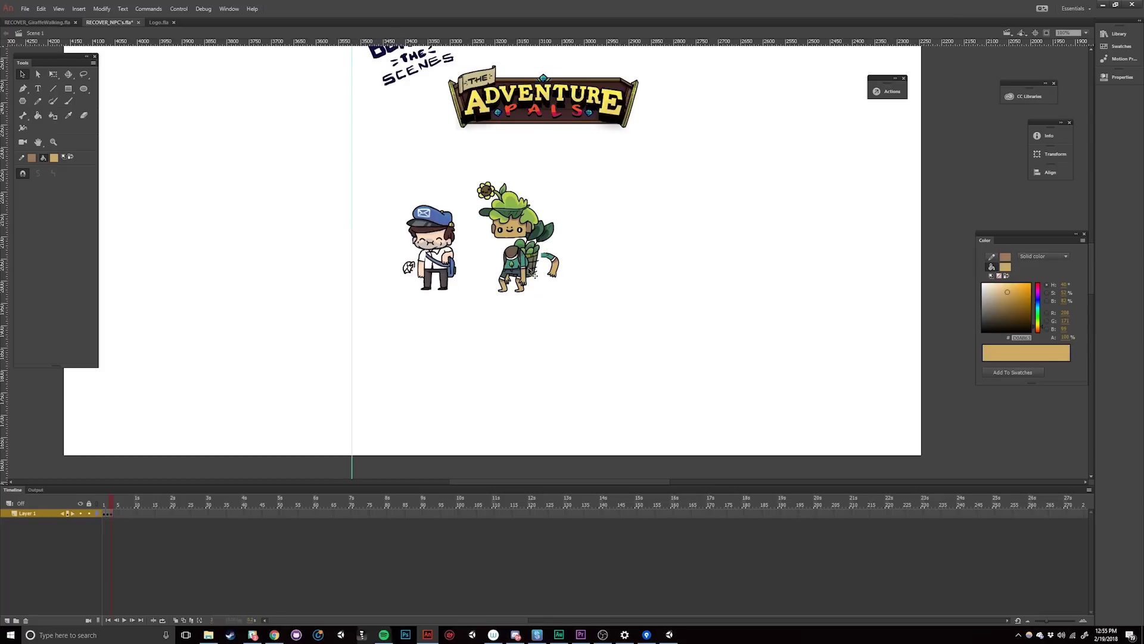
# Open the plant character's nested groups and lower the head with its face onto the torso, in front of the body.
pyautogui.doubleClick(532, 273)
pyautogui.doubleClick(532, 273)
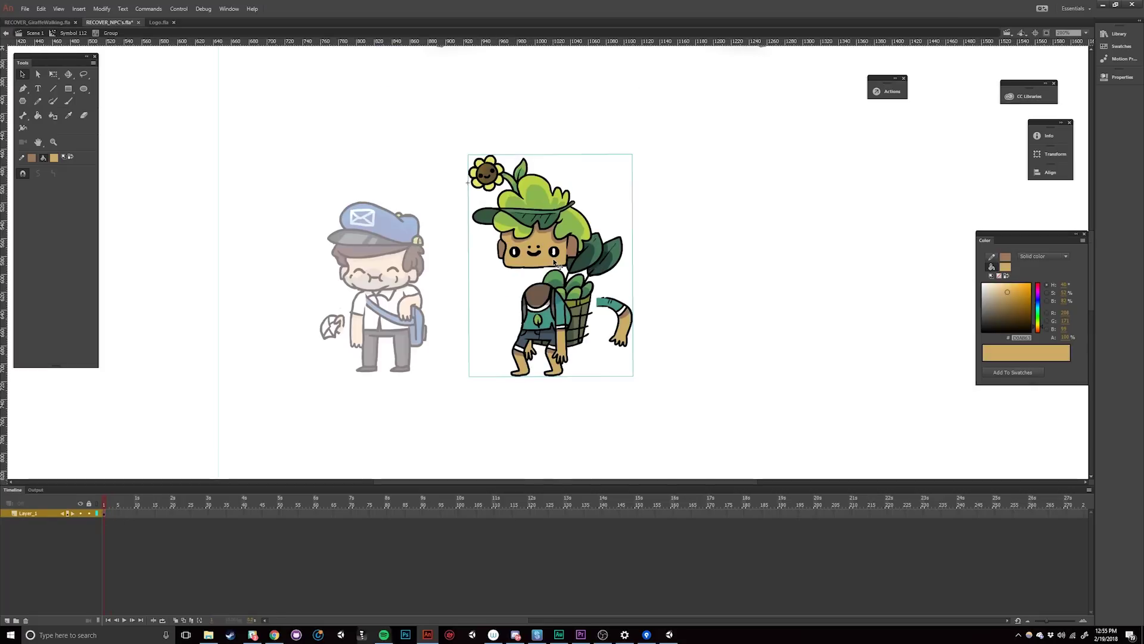
pyautogui.hotkey('ctrl', '=')
pyautogui.doubleClick(554, 262)
pyautogui.doubleClick(553, 259)
pyautogui.moveTo(552, 253); pyautogui.dragTo(559, 288)
pyautogui.hotkey('ctrl', 'shift', 'Up')
pyautogui.press('Up')
pyautogui.press('Up')
pyautogui.press('Up')
pyautogui.press('Up')
pyautogui.press('Up')
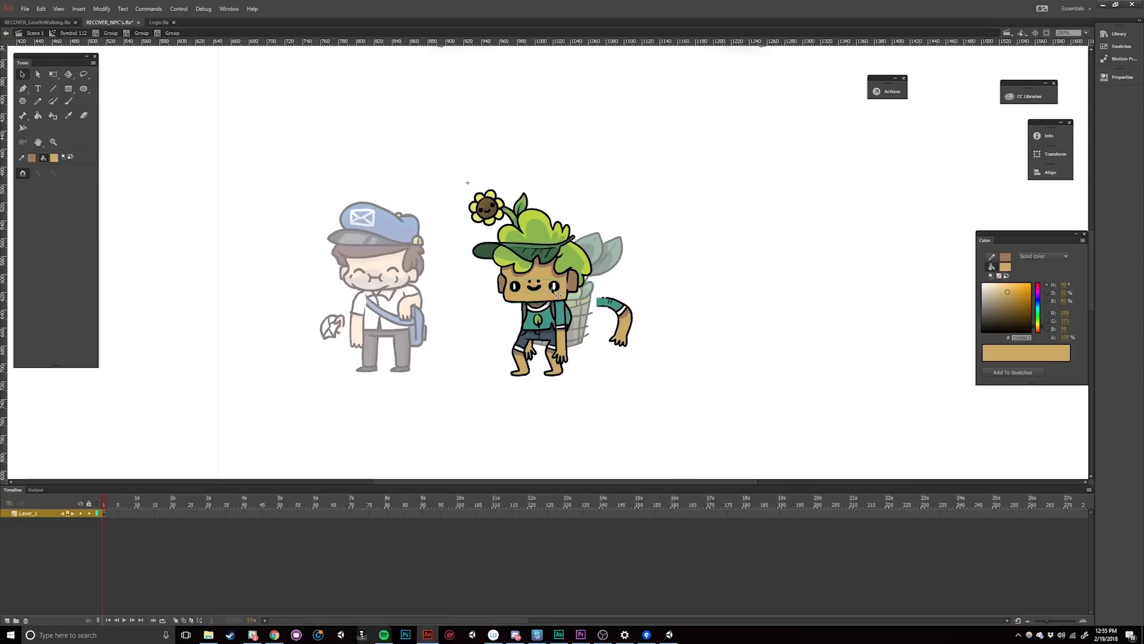
# Convert the plant character's eyes and mouth to a symbol and add a second keyframe inside it.
pyautogui.rightClick(552, 288)
pyautogui.click(602, 535)
pyautogui.press('Return')
pyautogui.doubleClick(534, 287)
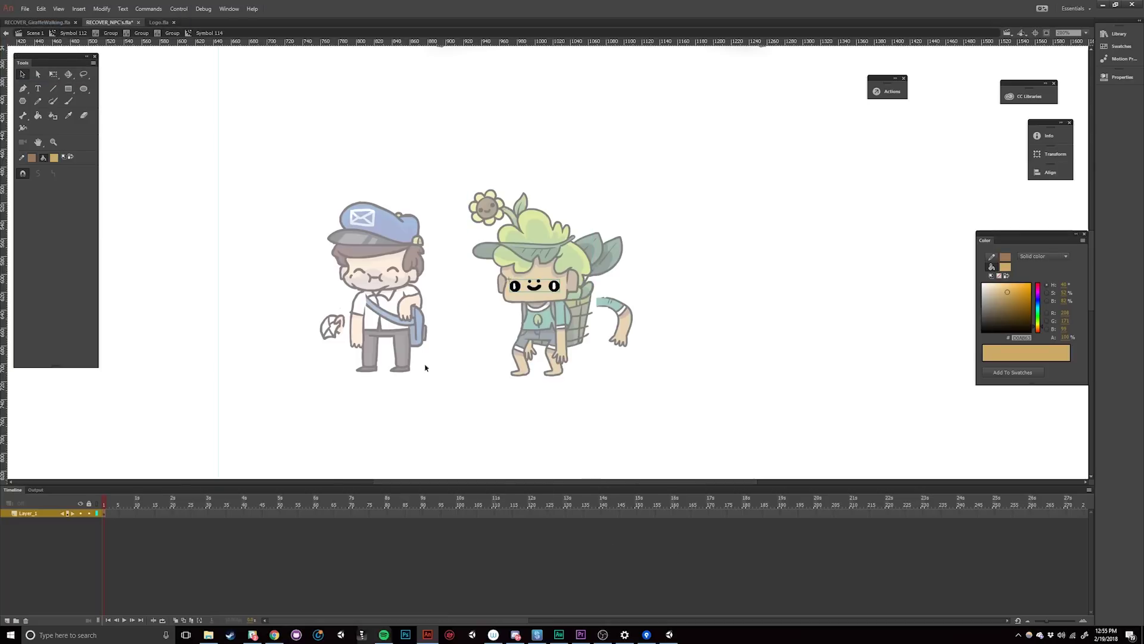
pyautogui.rightClick(108, 514)
pyautogui.click(141, 327)
# Break apart the face on the second frame and cut away parts of the eyes for an alternate expression.
pyautogui.hotkey('ctrl', 'b')
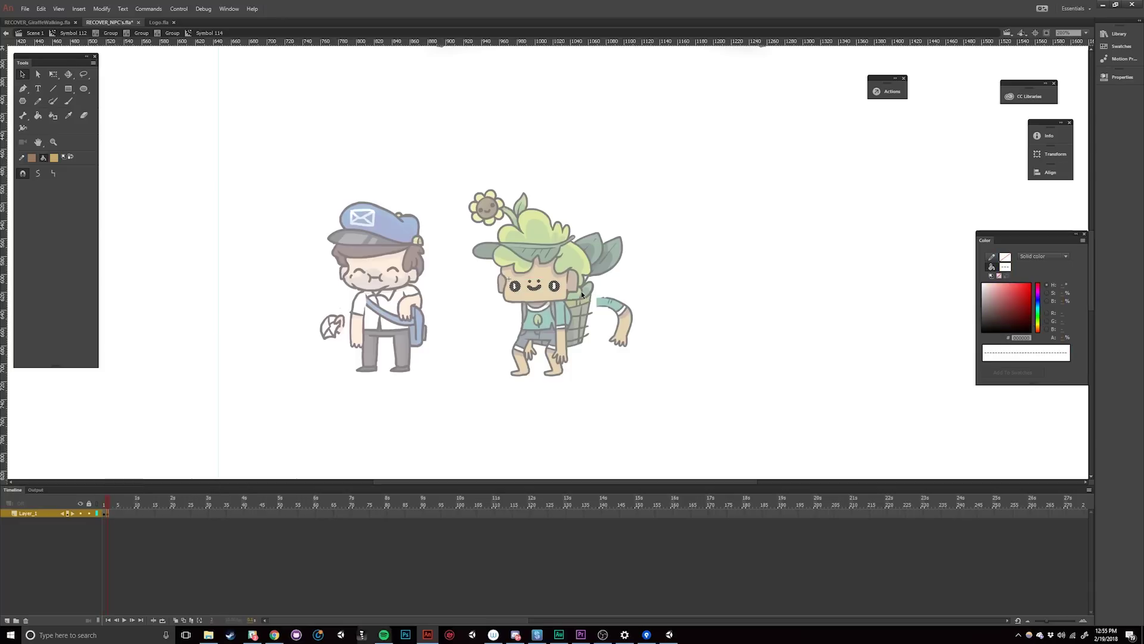
pyautogui.press('Delete')
pyautogui.moveTo(549, 274); pyautogui.dragTo(562, 284)
pyautogui.press('Delete')
pyautogui.moveTo(475, 267); pyautogui.dragTo(518, 289)
pyautogui.rightClick(450, 271)
pyautogui.click(485, 305)
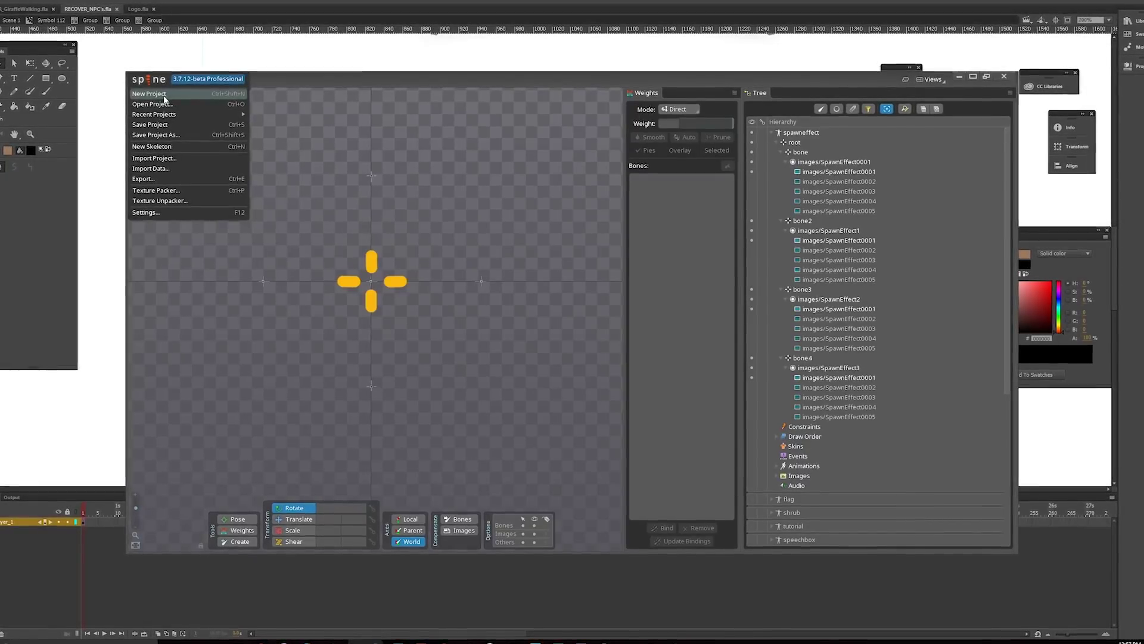
# Switch to Spine, create a new project and rename its skeleton flooby.
pyautogui.click(163, 97)
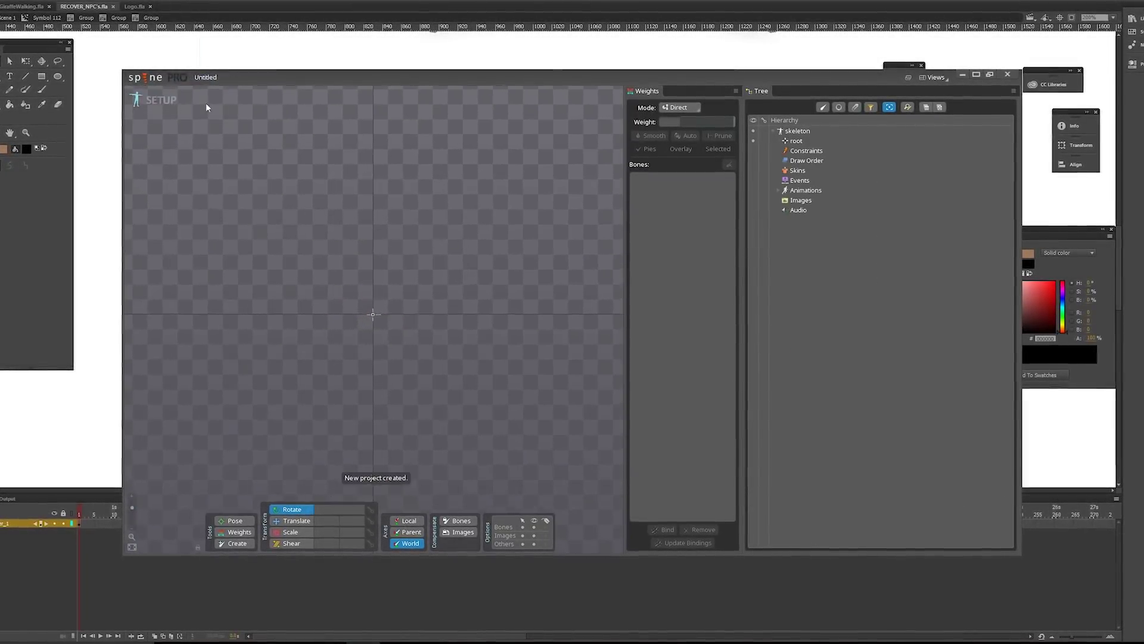
pyautogui.doubleClick(798, 131)
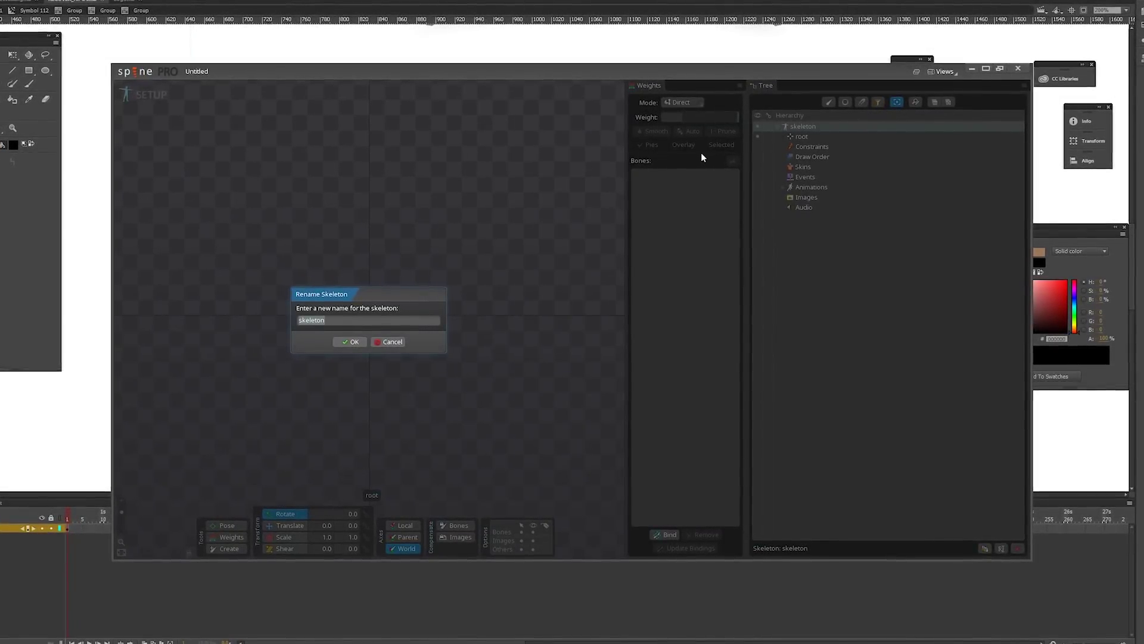
pyautogui.write('floob')
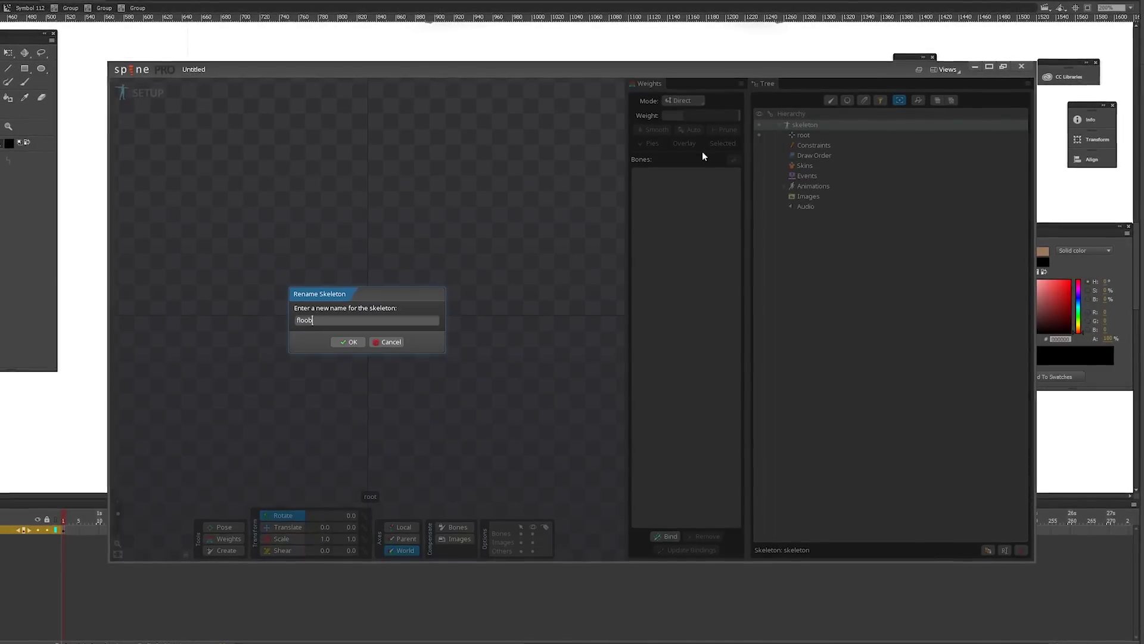
pyautogui.write('y')
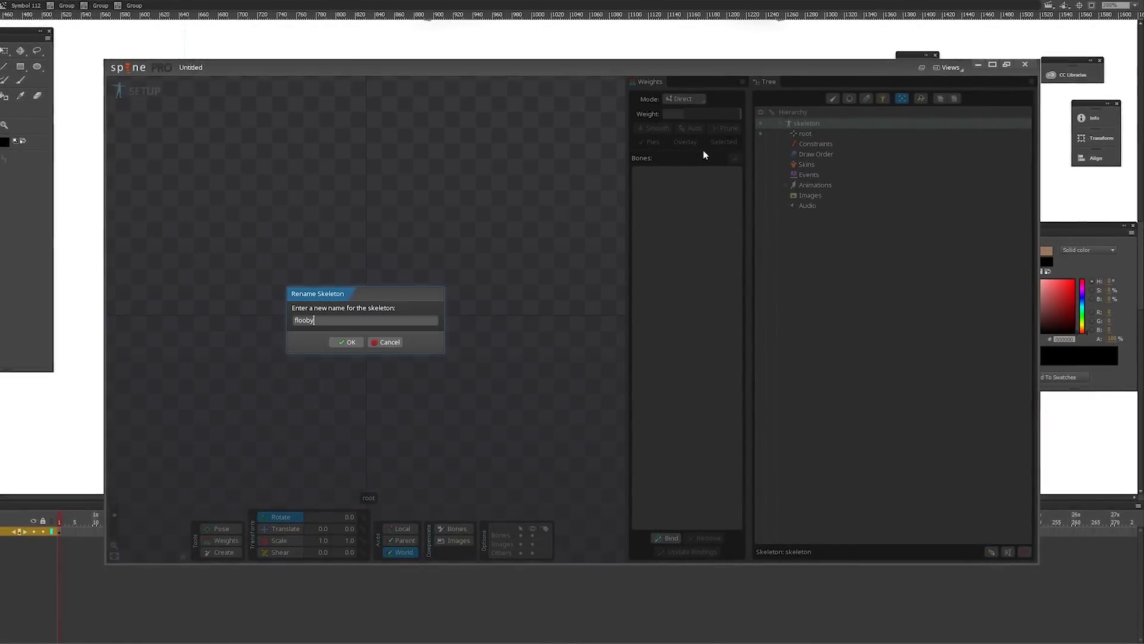
pyautogui.press('Return')
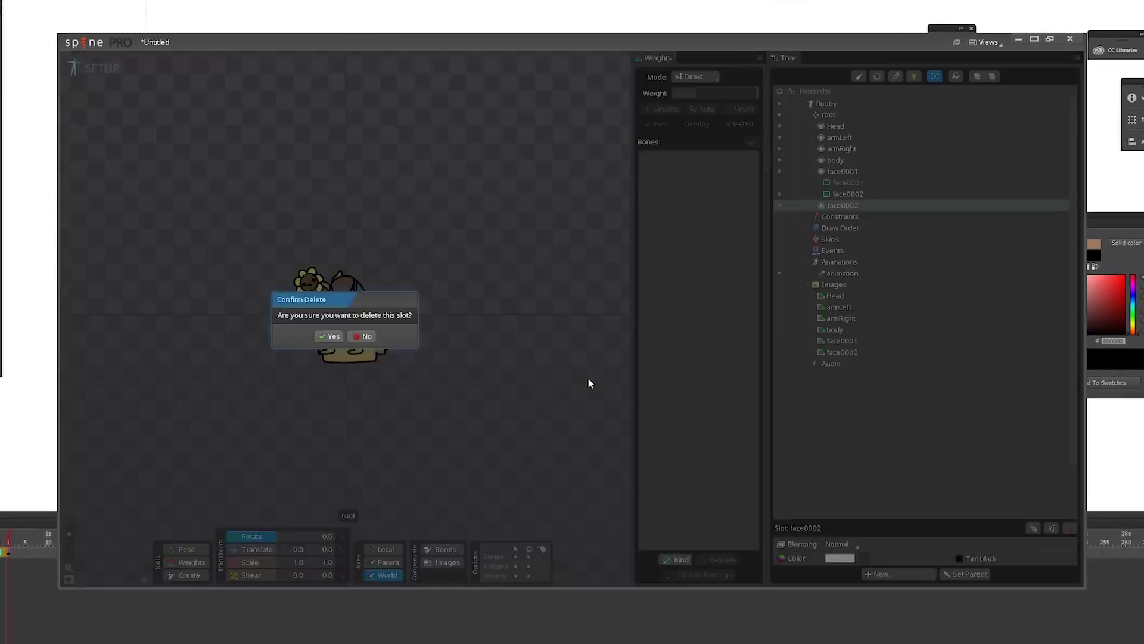
pyautogui.press('Return')
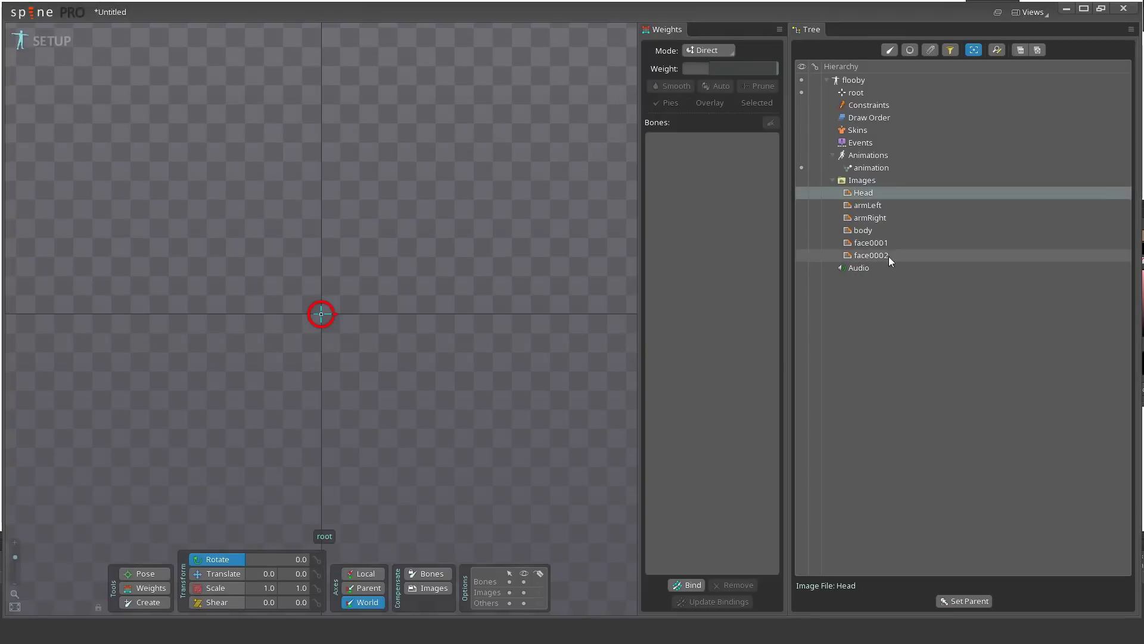
# Place all images from Head to face0002 in the viewport and set their translation to 0, 0.
pyautogui.keyDown('shift'); pyautogui.click(871, 255); pyautogui.keyUp('shift')
pyautogui.moveTo(871, 255); pyautogui.dragTo(360, 173)
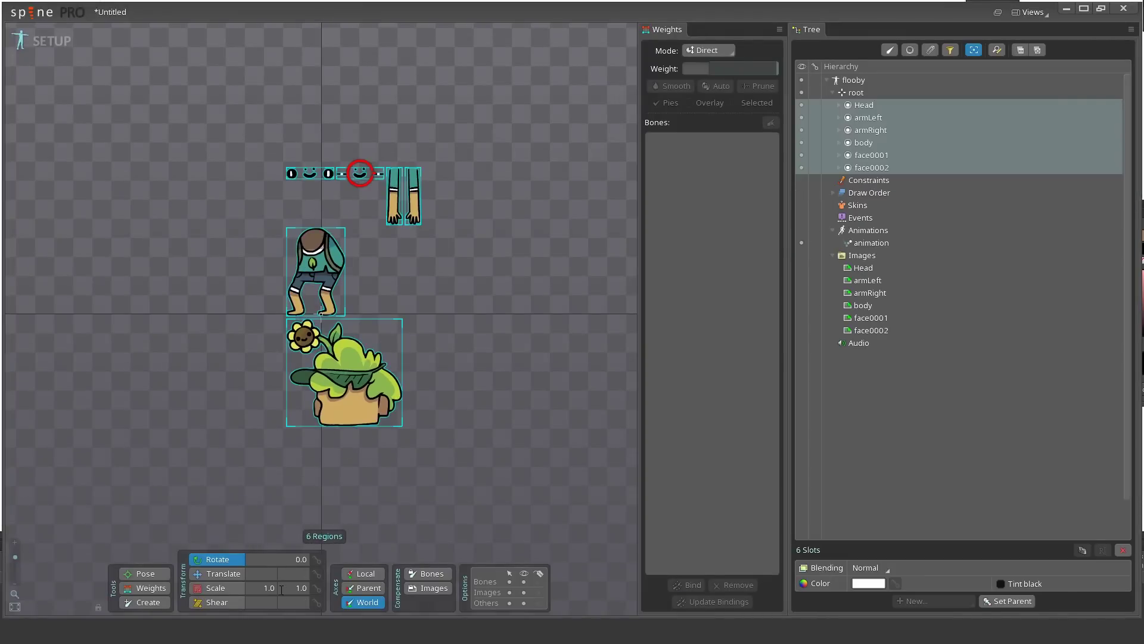
pyautogui.write('0')
pyautogui.press('Tab')
pyautogui.write('0')
# Move the face0002 image into the face0001 slot, remove its empty slot and make face0001 the visible face.
pyautogui.click(838, 155)
pyautogui.click(838, 180)
pyautogui.moveTo(875, 193); pyautogui.dragTo(869, 156)
pyautogui.click(877, 180)
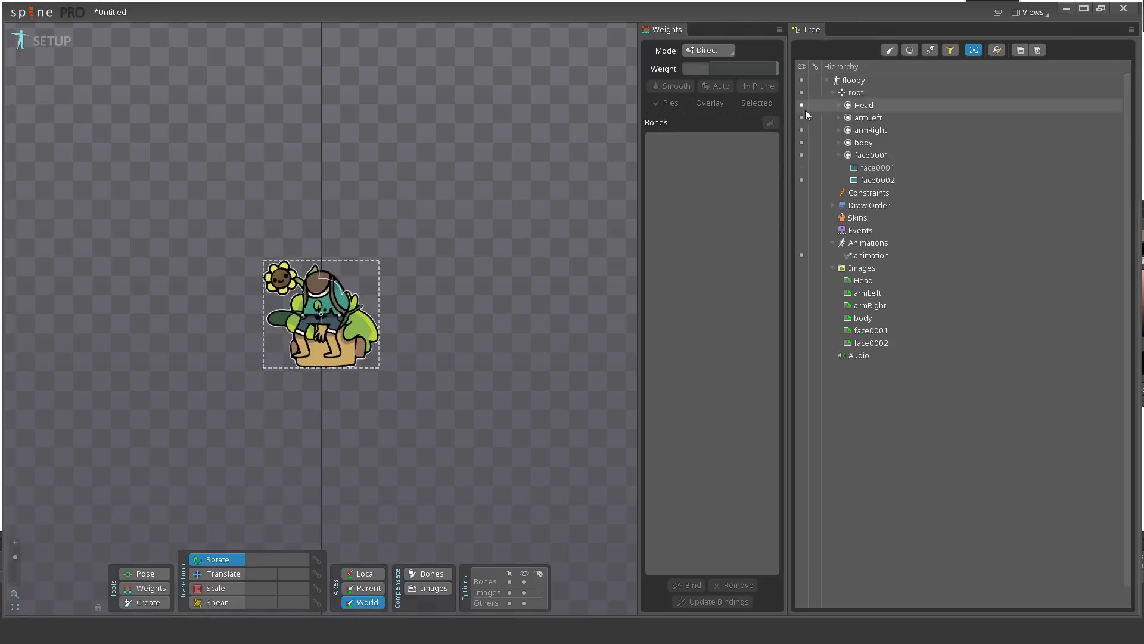
pyautogui.moveTo(802, 105); pyautogui.dragTo(802, 142)
pyautogui.click(801, 168)
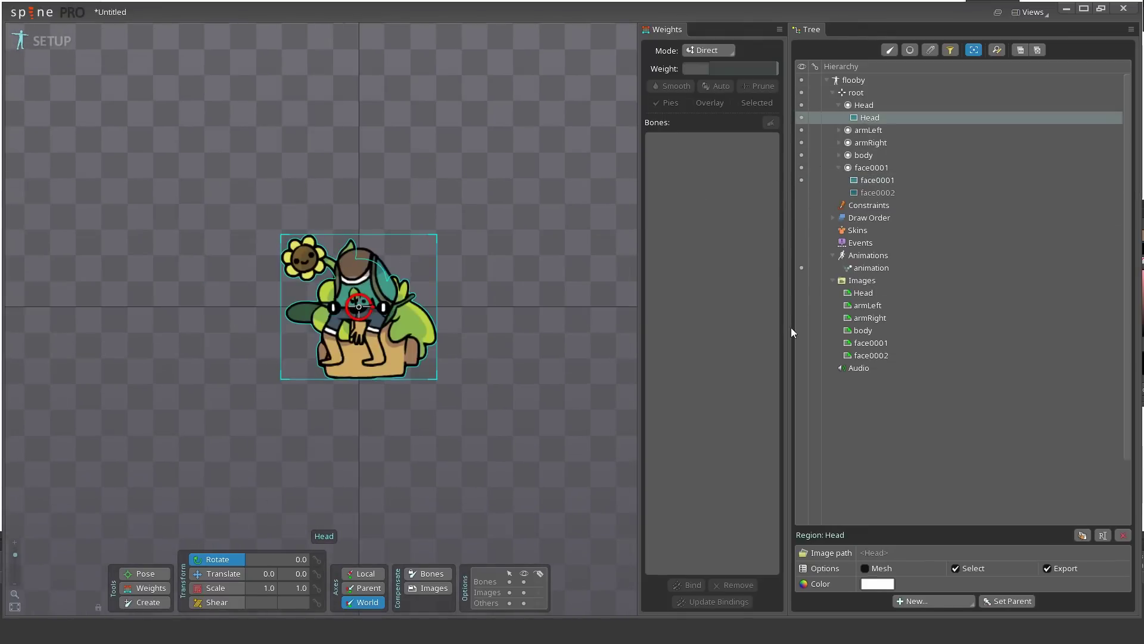
# Assemble the character above the origin by moving the head, body and both arms into place with the Translate tool.
pyautogui.press('v')
pyautogui.moveTo(388, 281); pyautogui.dragTo(386, 140)
pyautogui.click(359, 331)
pyautogui.moveTo(391, 391); pyautogui.dragTo(422, 338)
pyautogui.moveTo(359, 322); pyautogui.dragTo(349, 268)
pyautogui.click(398, 280)
pyautogui.click(349, 280)
pyautogui.click(839, 180)
pyautogui.click(835, 230)
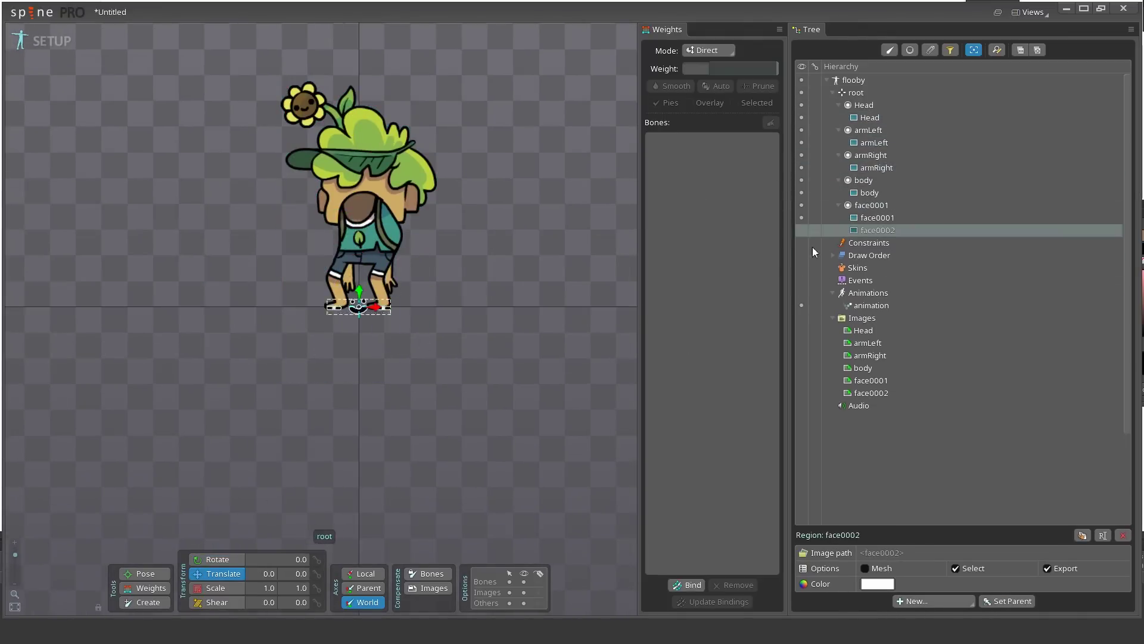
# Arrange the draw order from front to back as face0001, Head, armRight, body and armLeft.
pyautogui.click(864, 255)
pyautogui.click(885, 267)
pyautogui.moveTo(873, 317); pyautogui.dragTo(877, 277)
pyautogui.moveTo(881, 305); pyautogui.dragTo(883, 289)
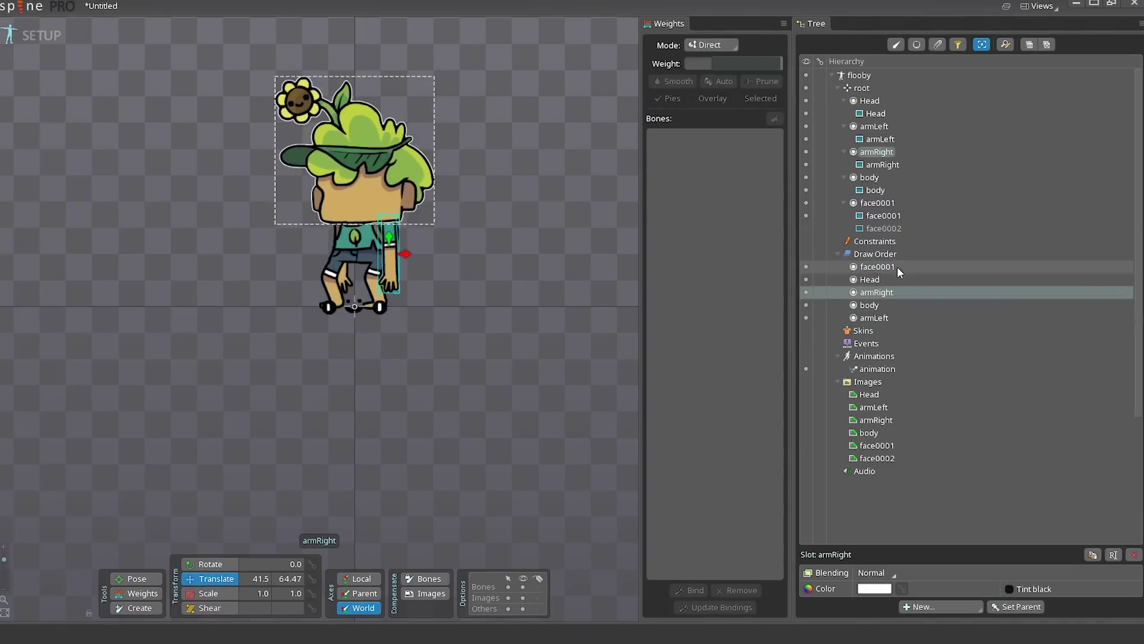
# Start bone creation with root as the parent and hide the Head image to expose the torso.
pyautogui.click(862, 88)
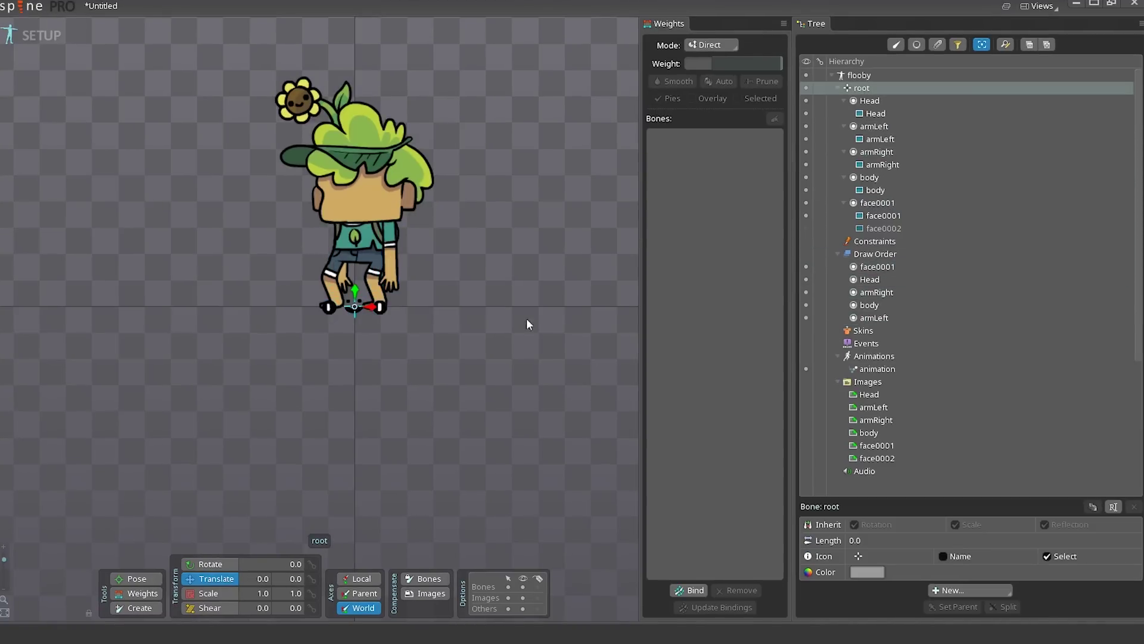
pyautogui.click(138, 607)
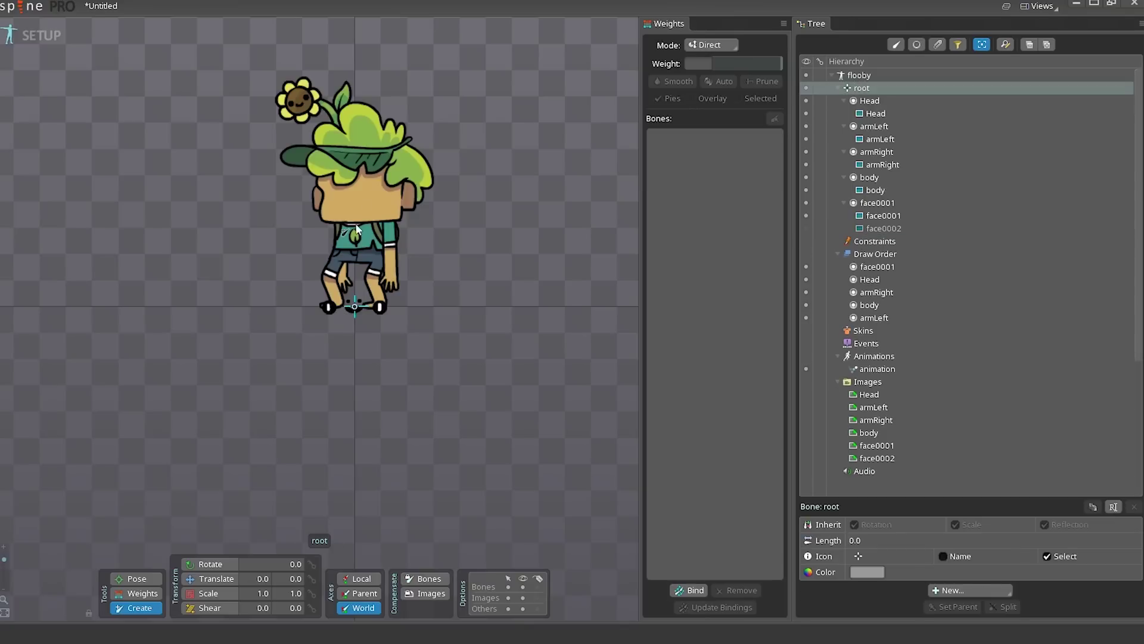
pyautogui.click(805, 112)
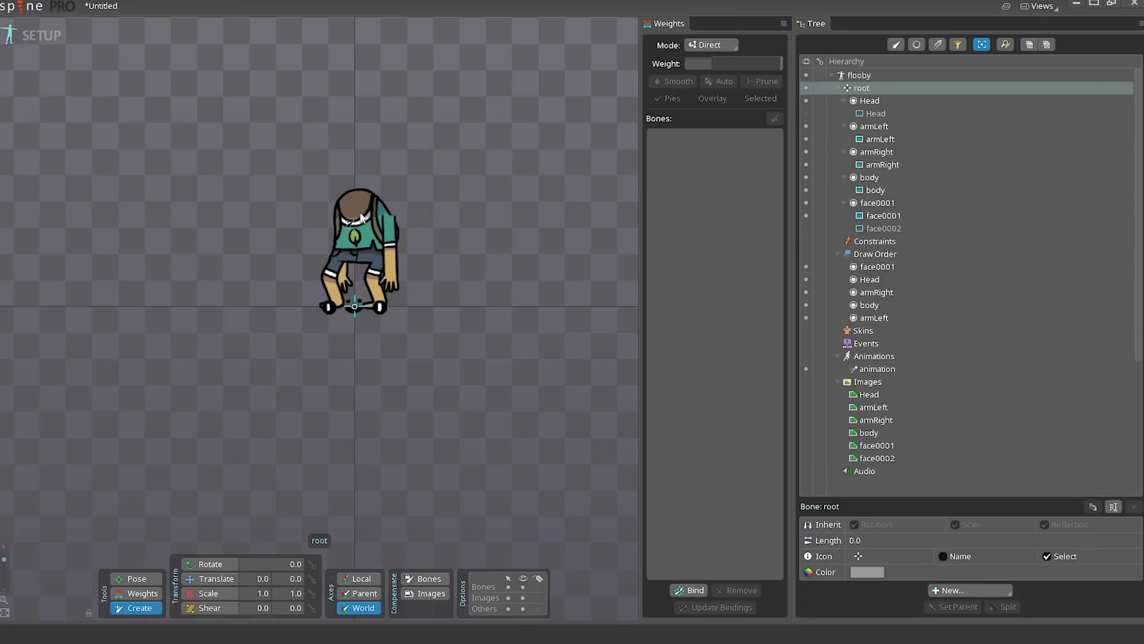
pyautogui.moveTo(359, 199); pyautogui.dragTo(365, 247)
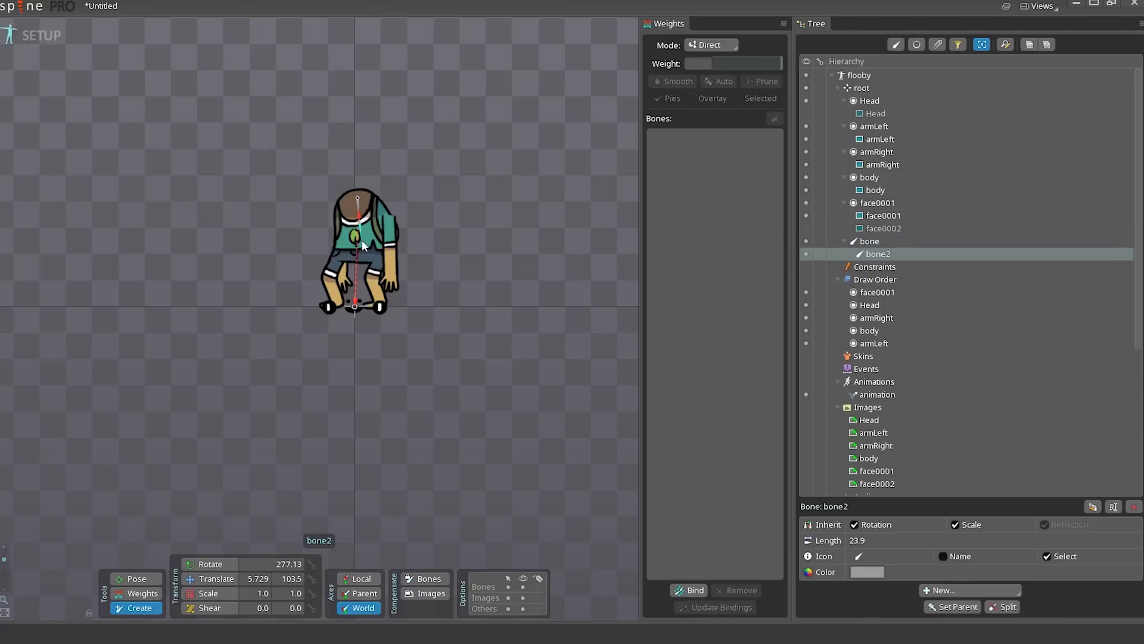
pyautogui.moveTo(362, 246); pyautogui.dragTo(355, 260)
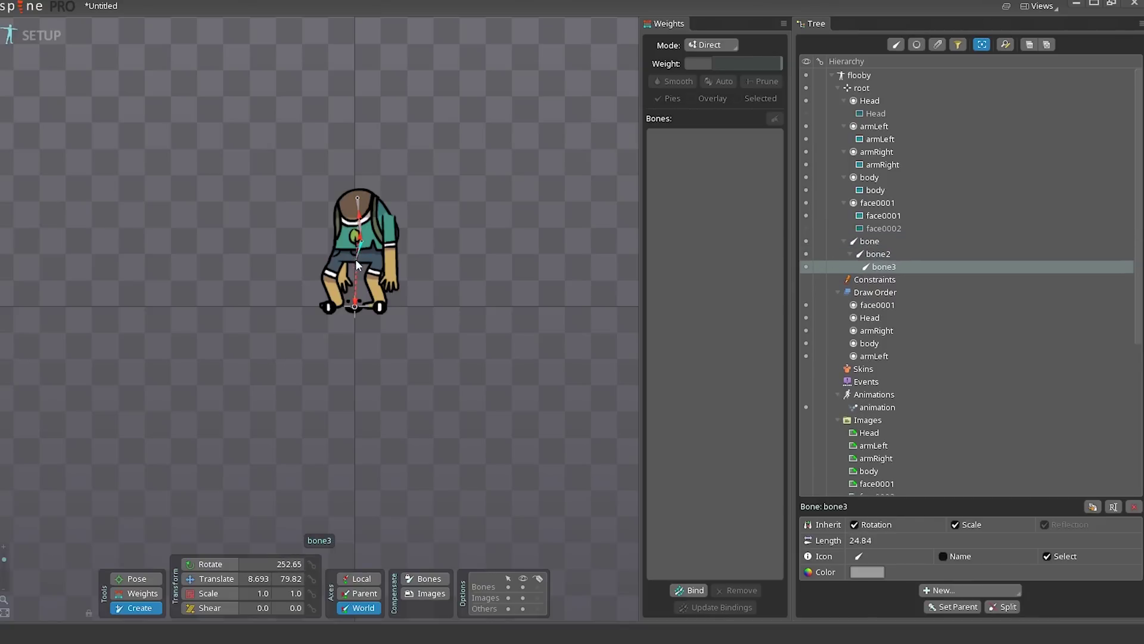
pyautogui.hotkey('ctrl', 'z')
pyautogui.hotkey('ctrl', 'z')
pyautogui.hotkey('ctrl', 'z')
# Draw a chain of three bones up the torso from the hips, about 26, 29 and 35 units long.
pyautogui.moveTo(356, 267); pyautogui.dragTo(358, 244)
pyautogui.hotkey('ctrl', 'z')
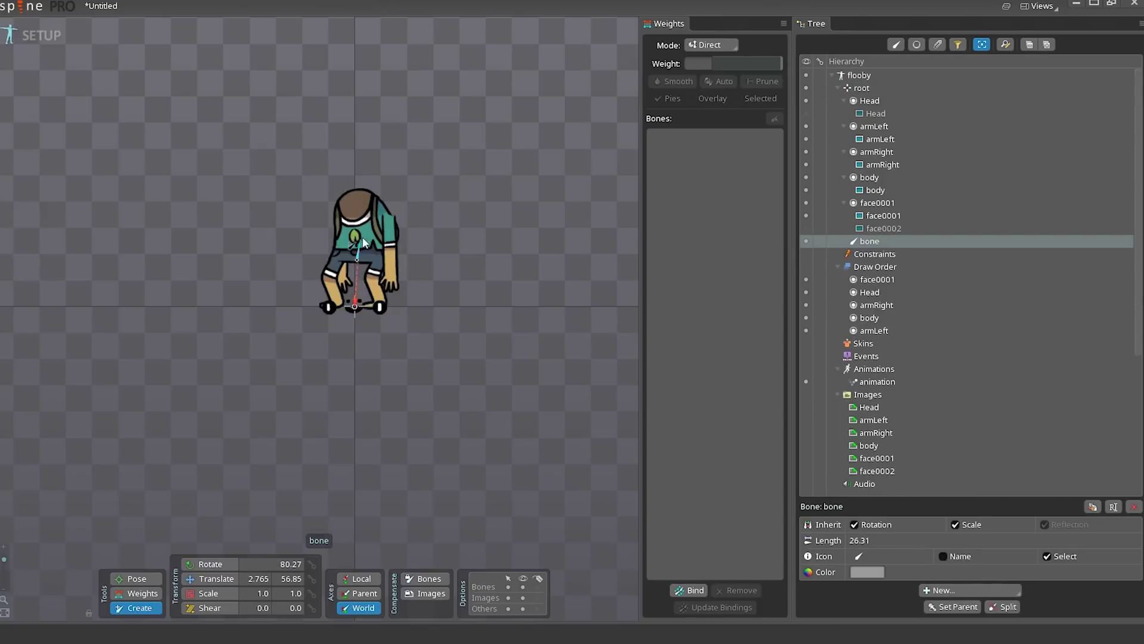
pyautogui.click(358, 249)
pyautogui.hotkey('ctrl', 'z')
pyautogui.click(360, 249)
pyautogui.moveTo(360, 240); pyautogui.dragTo(355, 187)
# Branch thigh, shin and foot bones for both legs off the hip bone, with feet about 15 and 16 units long.
pyautogui.click(358, 256)
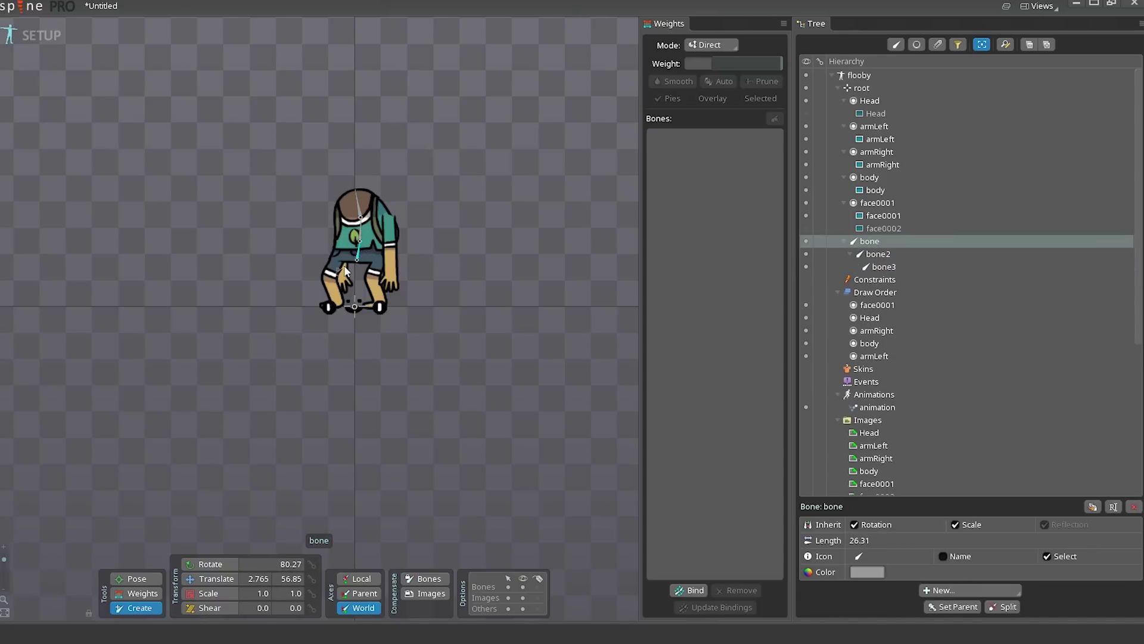
pyautogui.moveTo(338, 255)
pyautogui.mouseDown()
pyautogui.moveTo(329, 274)
pyautogui.moveTo(340, 306)
pyautogui.mouseUp()
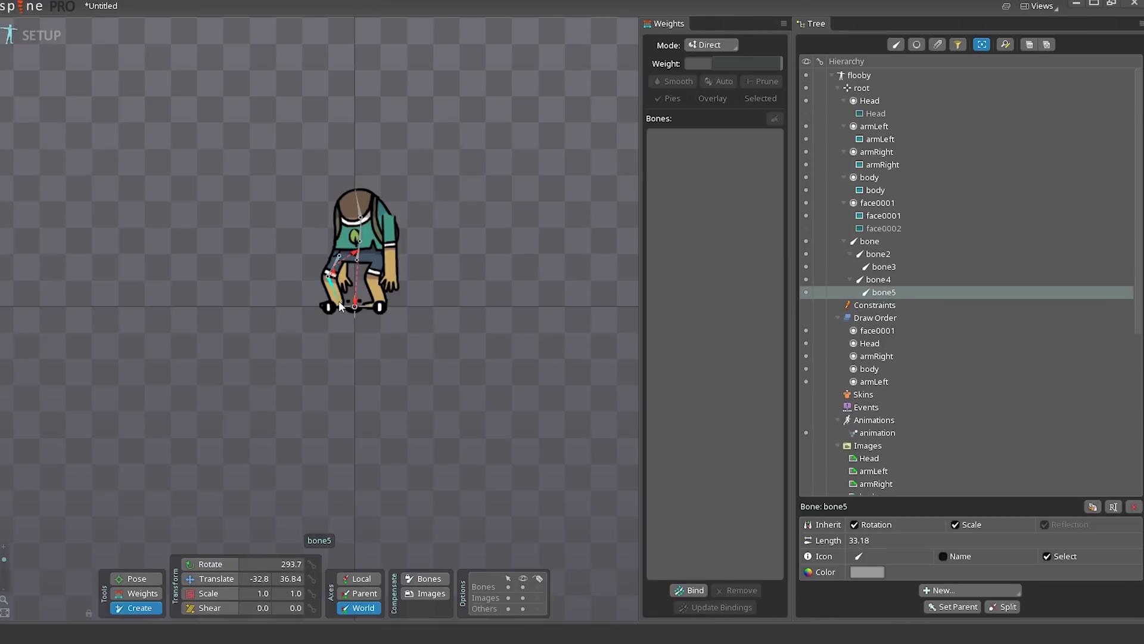
pyautogui.click(358, 262)
pyautogui.moveTo(374, 274); pyautogui.dragTo(383, 308)
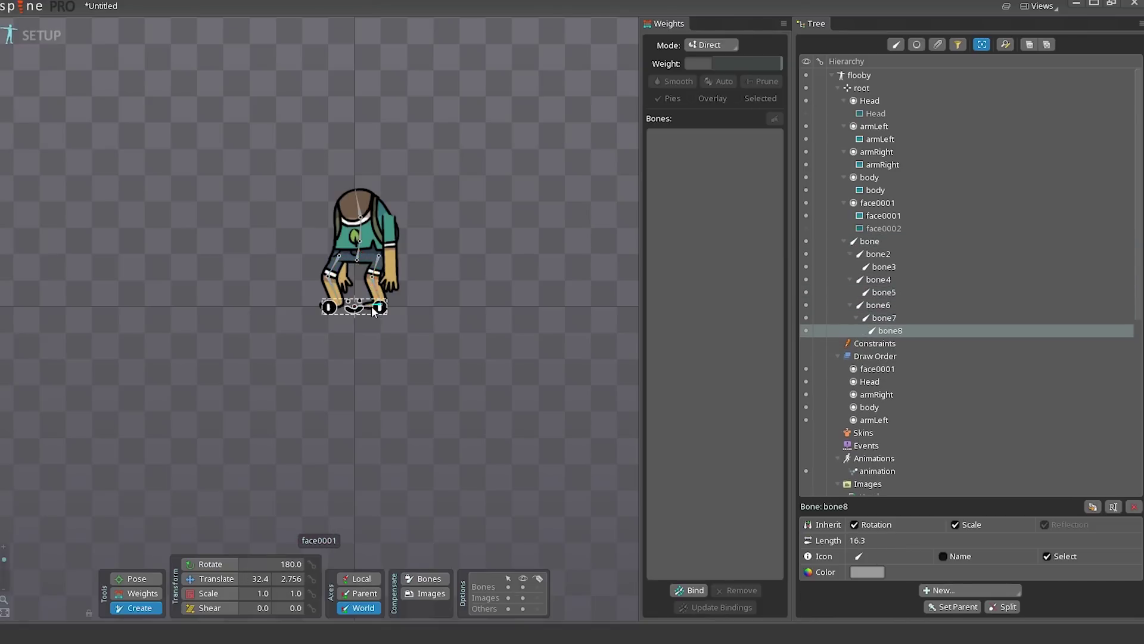
pyautogui.moveTo(382, 307); pyautogui.dragTo(369, 309)
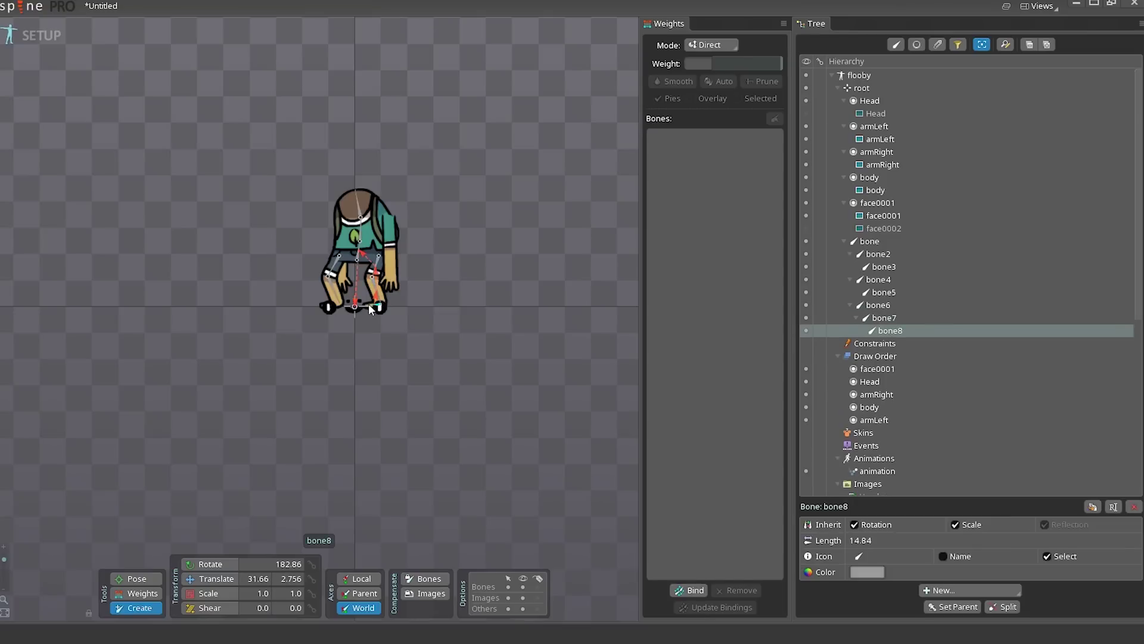
pyautogui.click(344, 307)
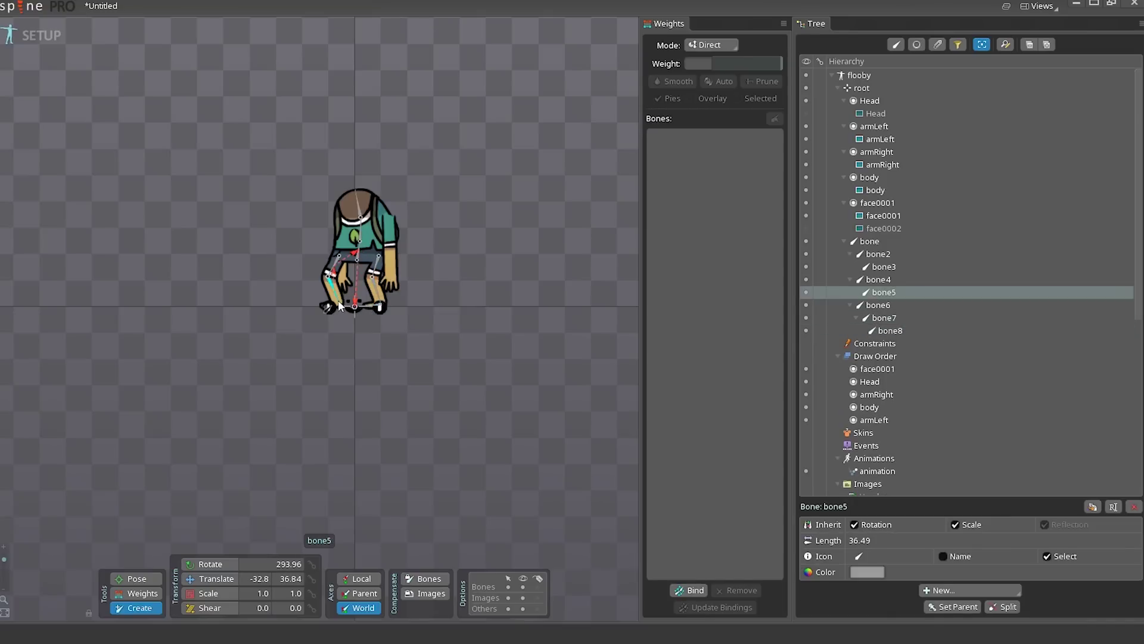
pyautogui.moveTo(340, 307); pyautogui.dragTo(327, 307)
pyautogui.hotkey('ctrl', 's')
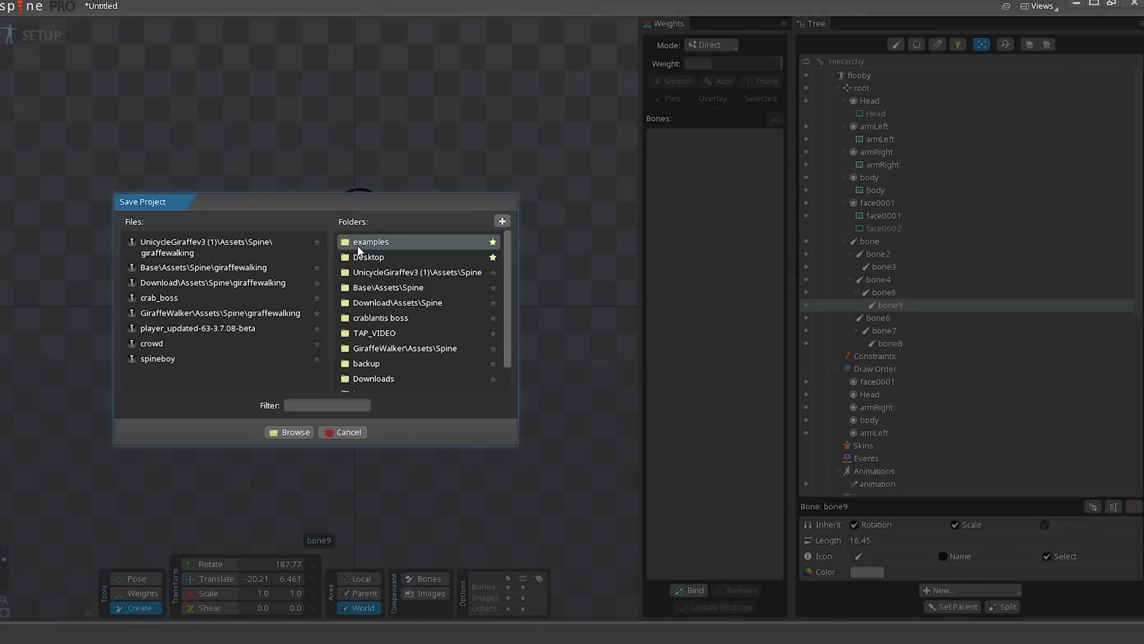
pyautogui.click(348, 432)
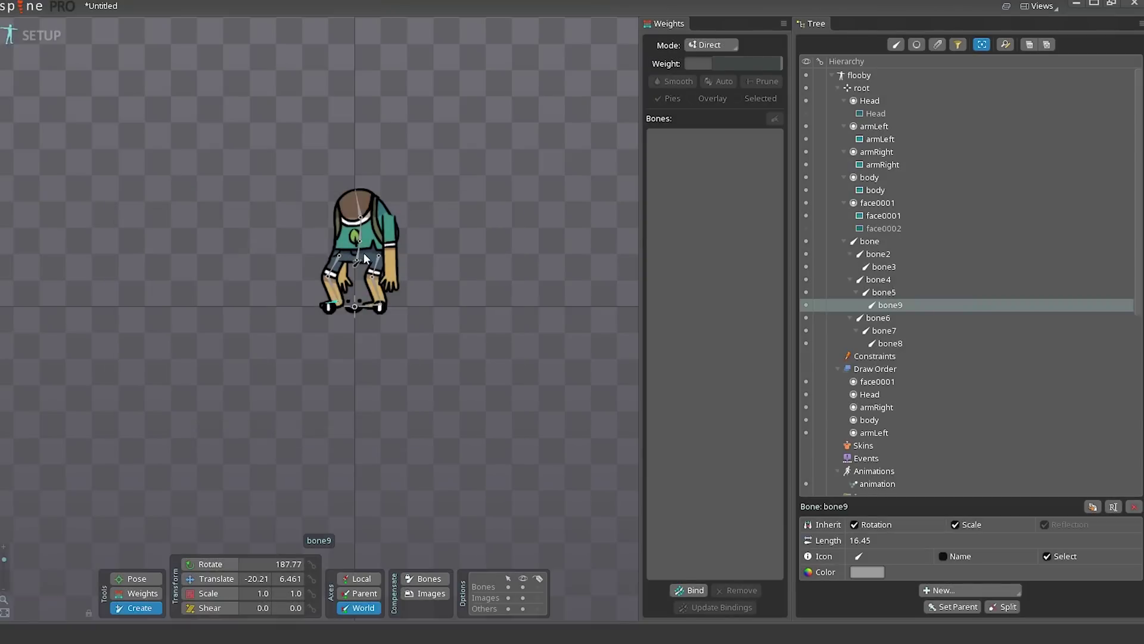
pyautogui.click(362, 230)
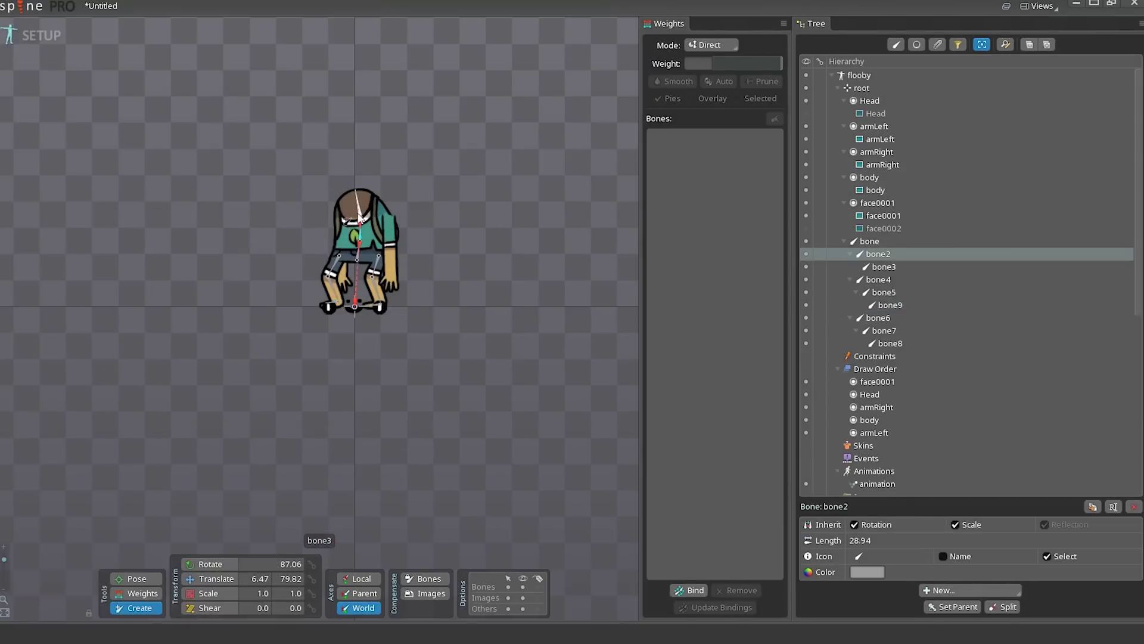
pyautogui.click(364, 219)
pyautogui.moveTo(390, 218); pyautogui.dragTo(391, 283)
pyautogui.hotkey('ctrl', 'z')
pyautogui.click(364, 218)
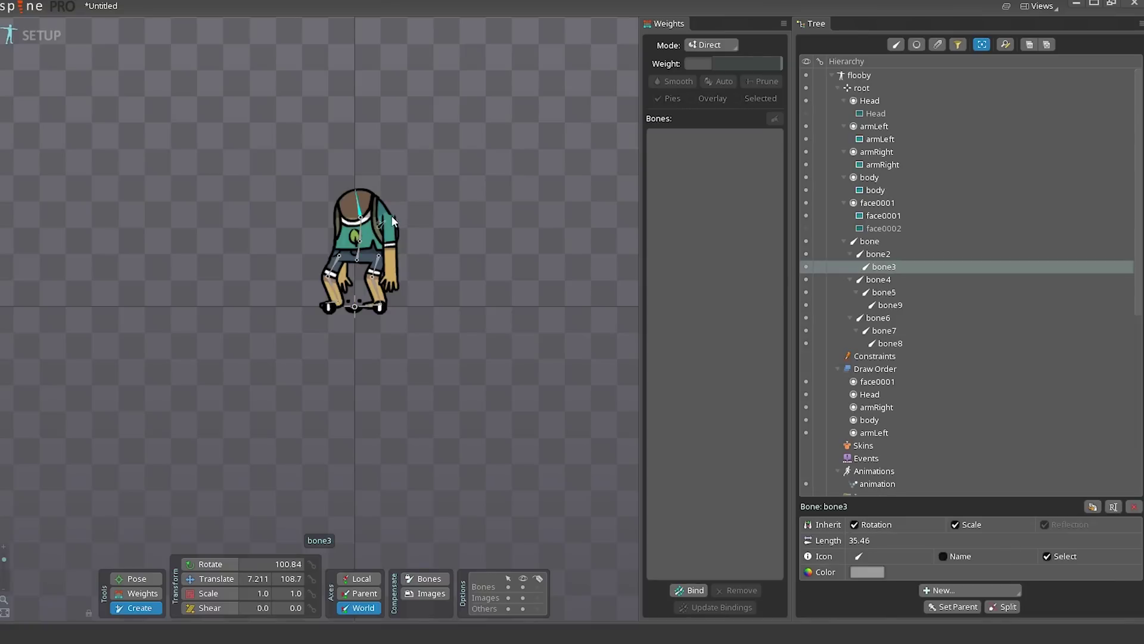
pyautogui.scroll(4, 389, 219)
pyautogui.moveTo(386, 205); pyautogui.dragTo(392, 311)
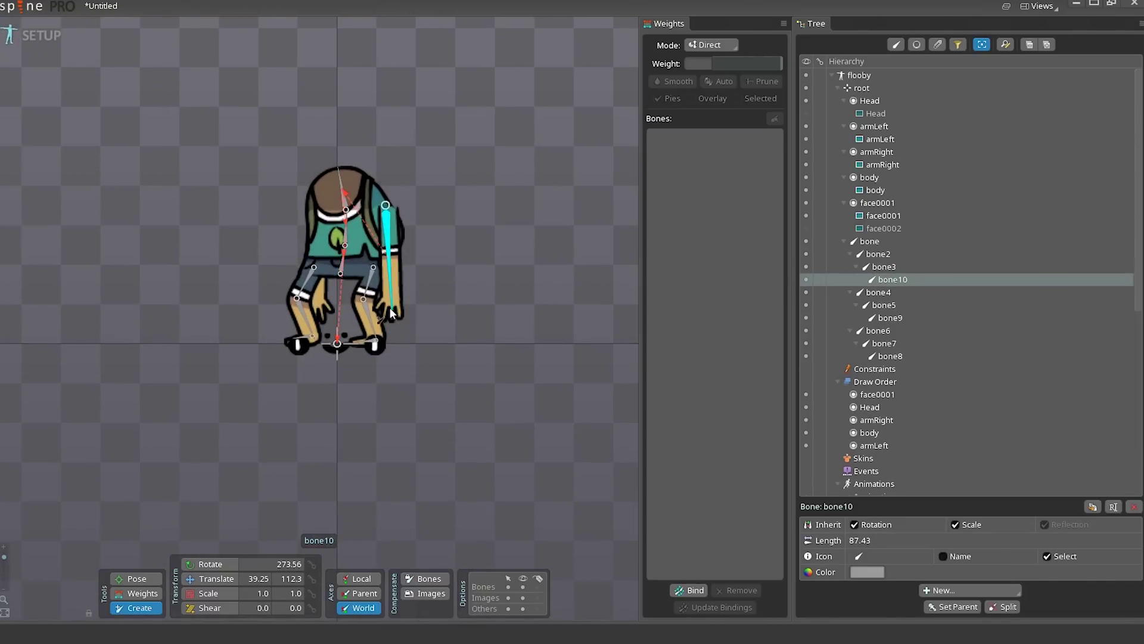
pyautogui.hotkey('ctrl', 'z')
# Draw an arm bone about 90 units long from bone3 down the armRight image and split it into four bones.
pyautogui.click(343, 197)
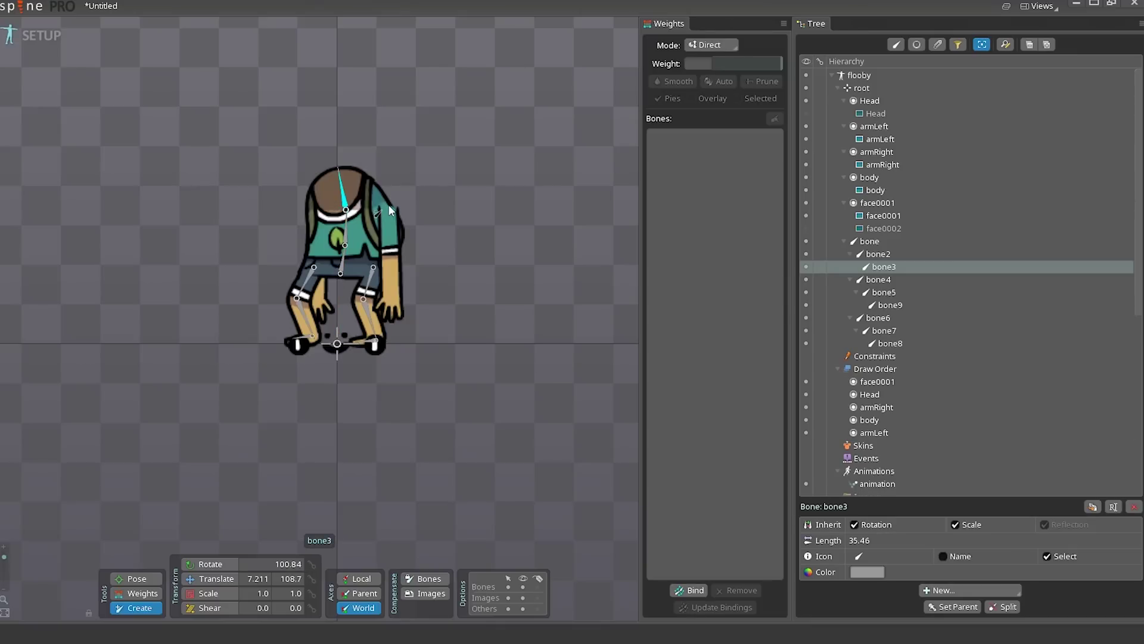
pyautogui.moveTo(388, 207); pyautogui.dragTo(392, 303)
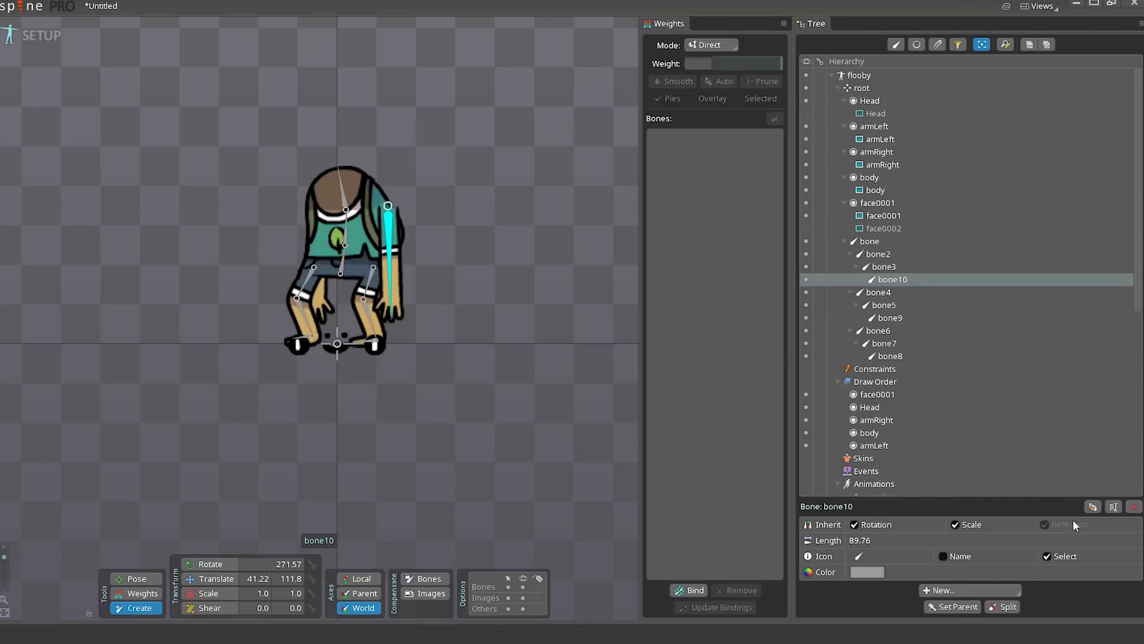
pyautogui.click(974, 591)
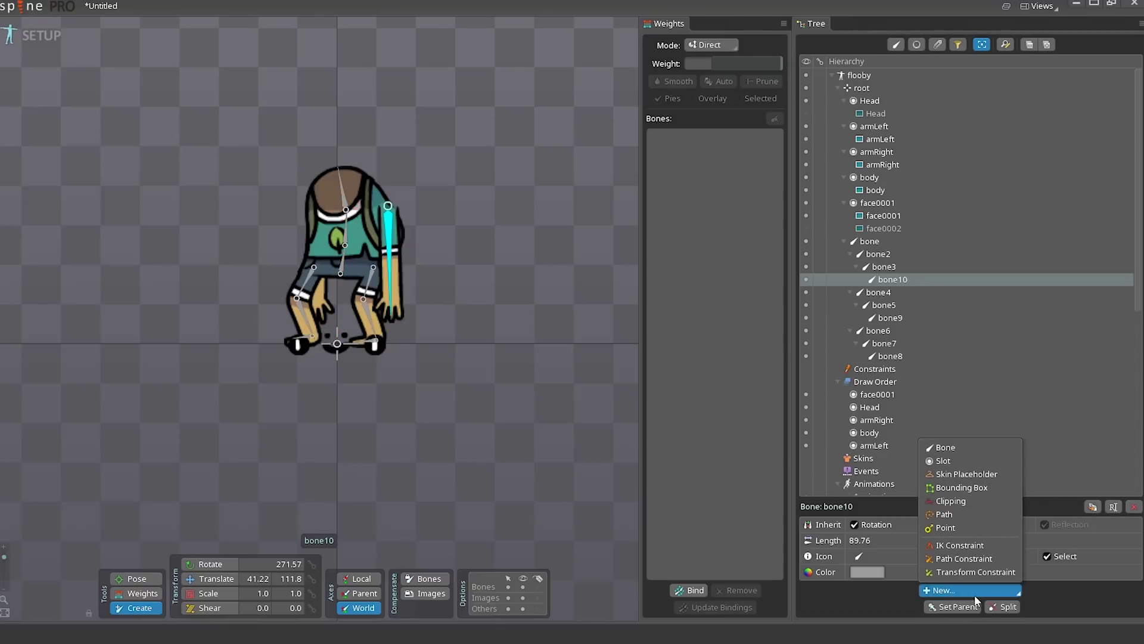
pyautogui.click(1007, 607)
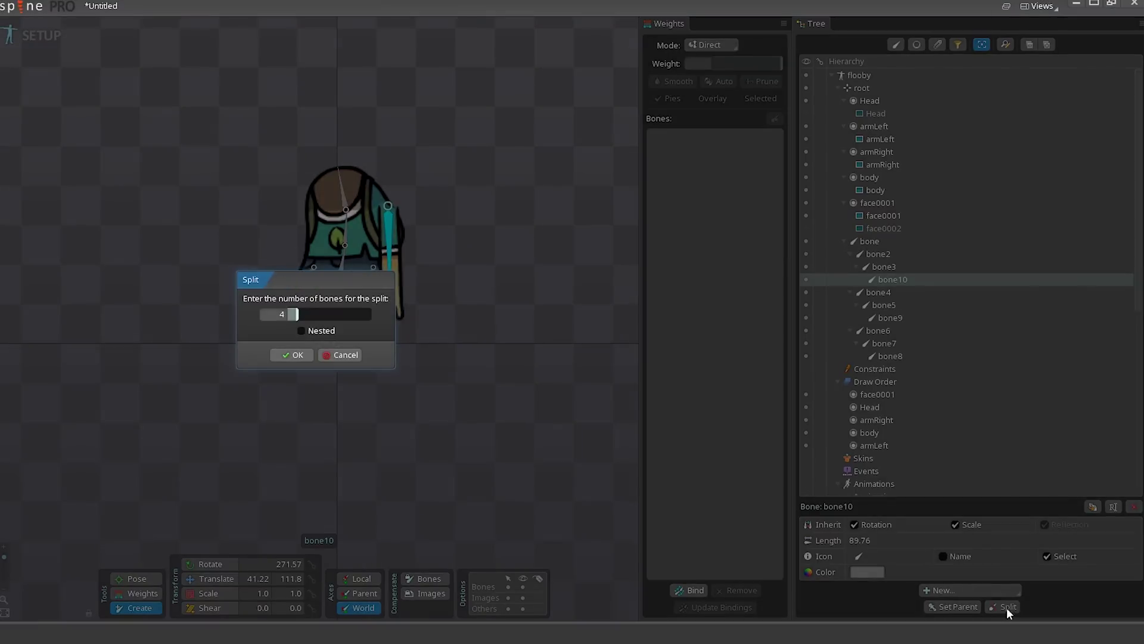
pyautogui.click(294, 355)
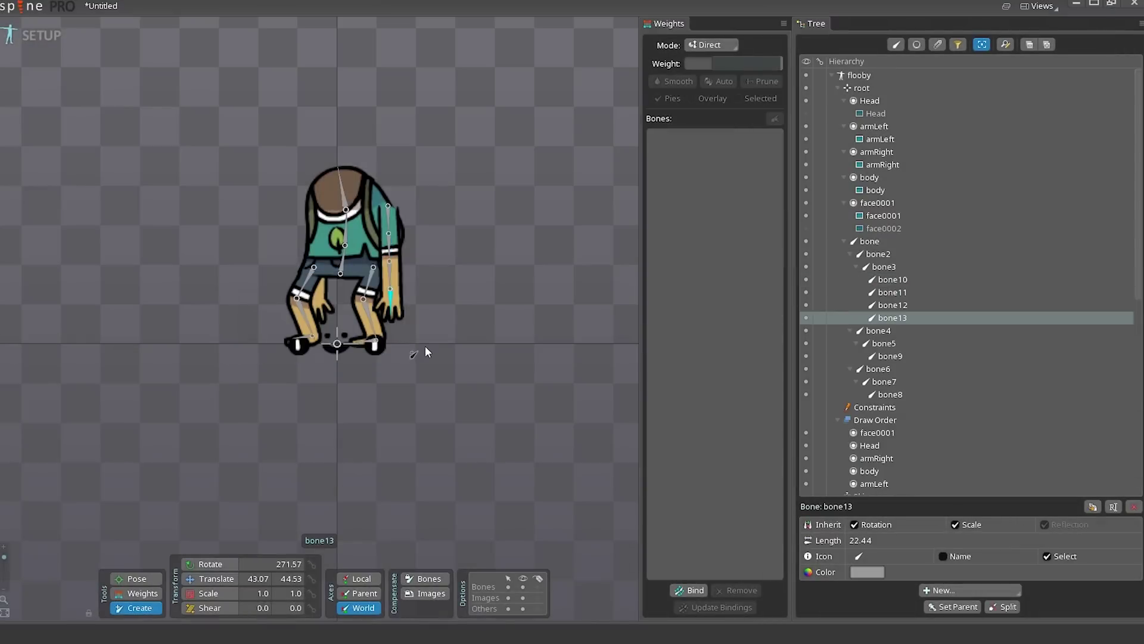
pyautogui.click(399, 209)
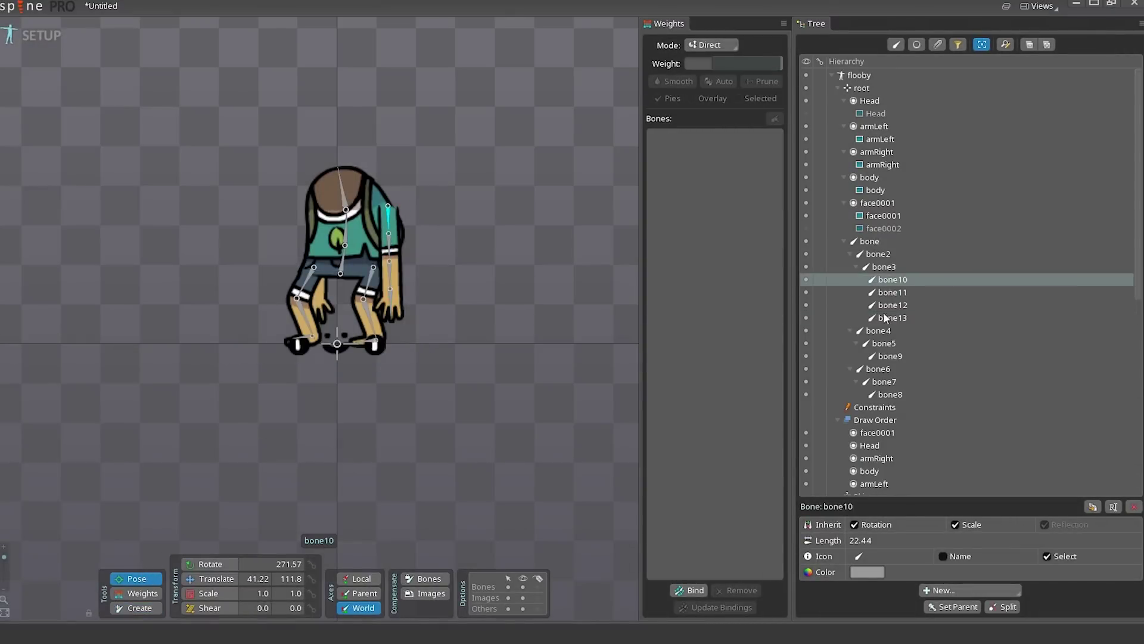
pyautogui.keyDown('shift'); pyautogui.click(906, 318); pyautogui.keyUp('shift')
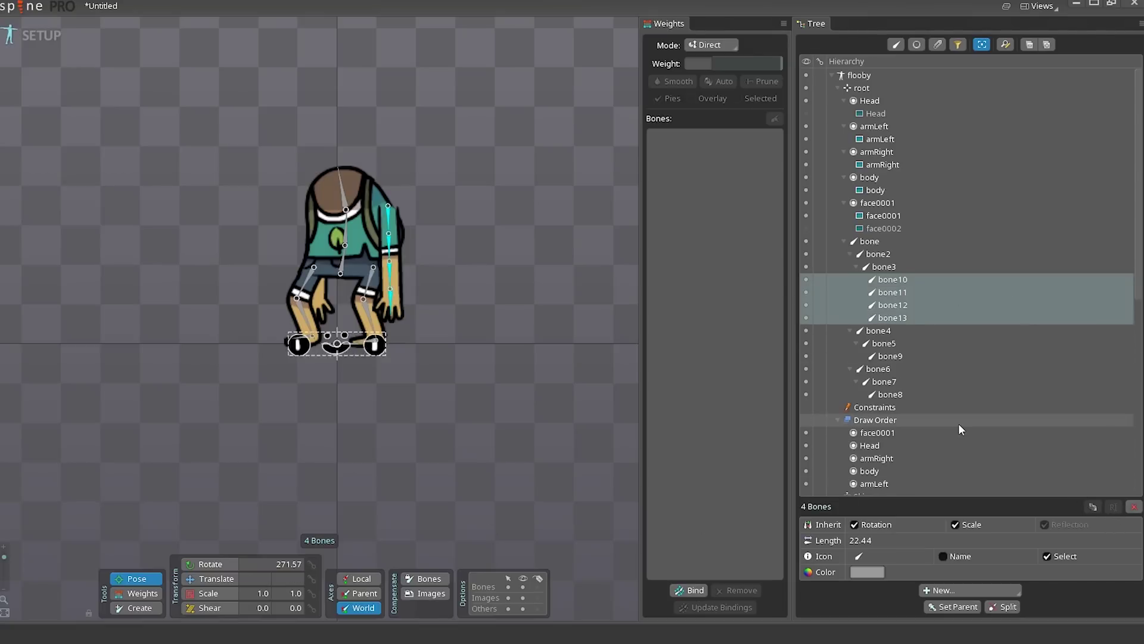
pyautogui.click(945, 395)
pyautogui.click(912, 343)
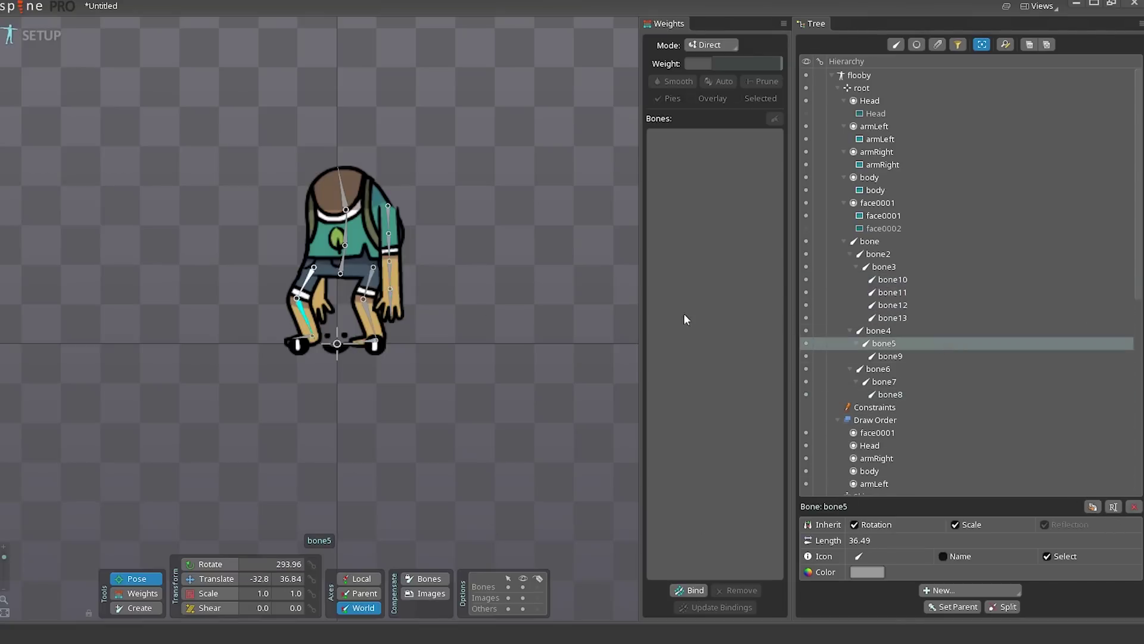
pyautogui.click(388, 213)
pyautogui.click(894, 190)
pyautogui.click(881, 139)
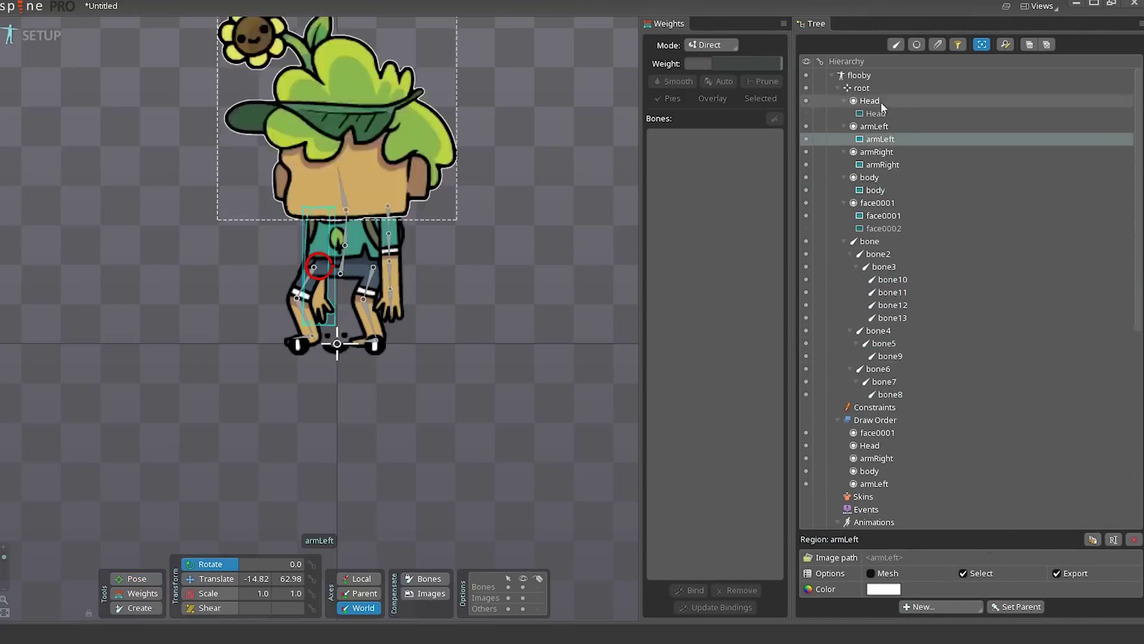
pyautogui.click(879, 226)
pyautogui.click(871, 241)
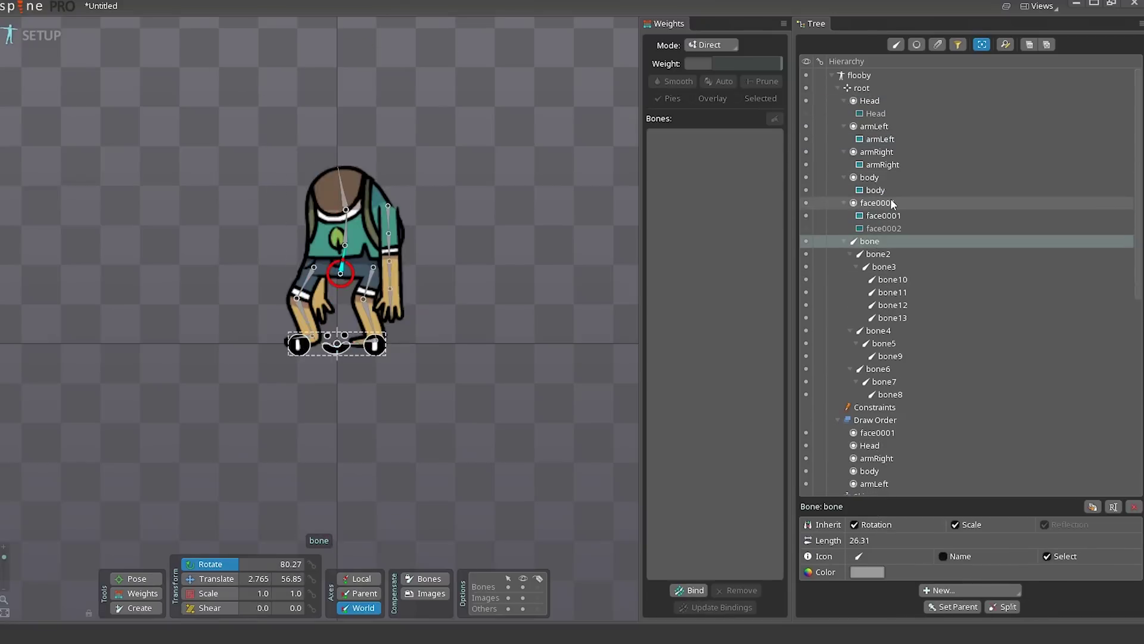
# Move the armLeft image sideways clear of the body, to X about -68.56.
pyautogui.click(888, 127)
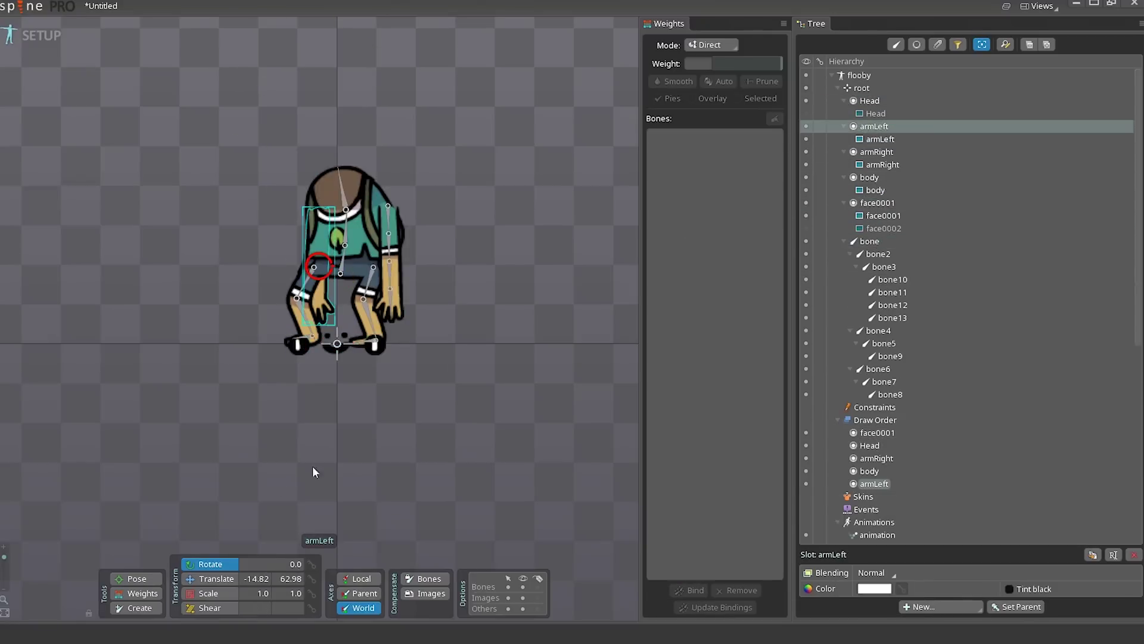
pyautogui.click(212, 578)
pyautogui.moveTo(339, 255); pyautogui.dragTo(272, 262)
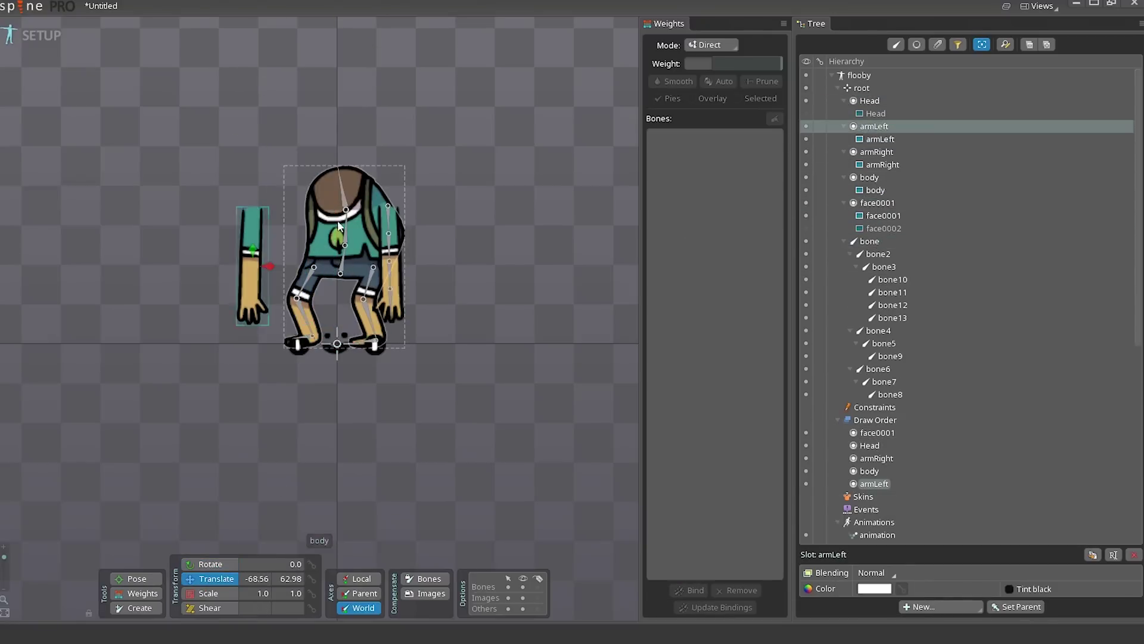
pyautogui.click(348, 223)
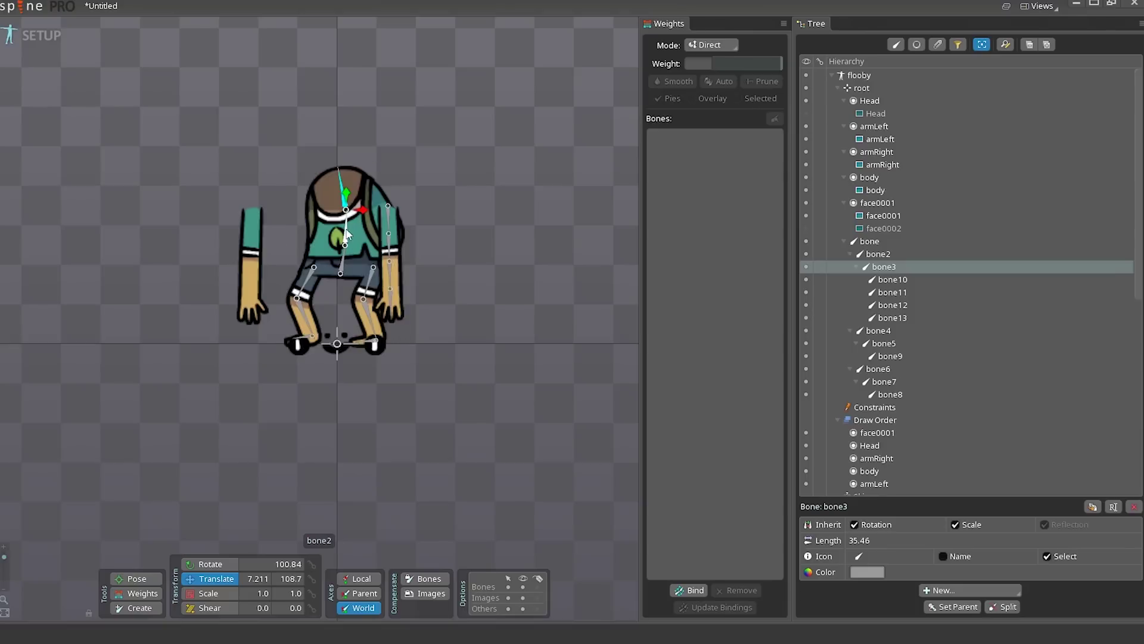
pyautogui.click(362, 202)
pyautogui.click(348, 202)
pyautogui.moveTo(430, 200); pyautogui.dragTo(505, 182)
pyautogui.hotkey('ctrl', 'z')
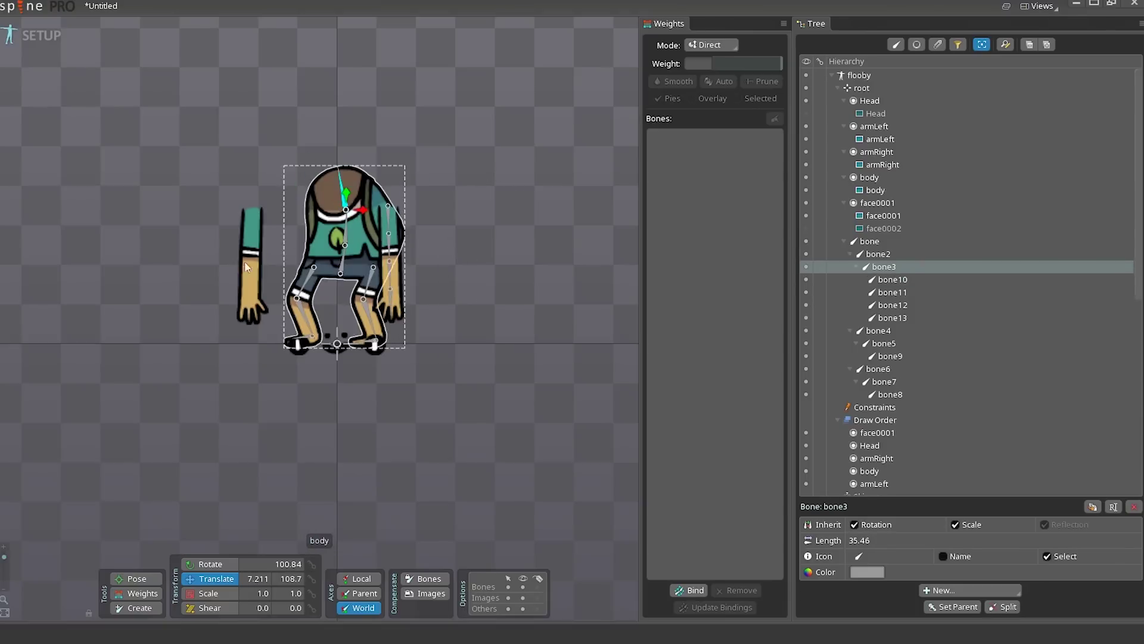
# Draw an arm bone about 91 units long from bone3 down the armLeft image and split it into four bones.
pyautogui.press('space')
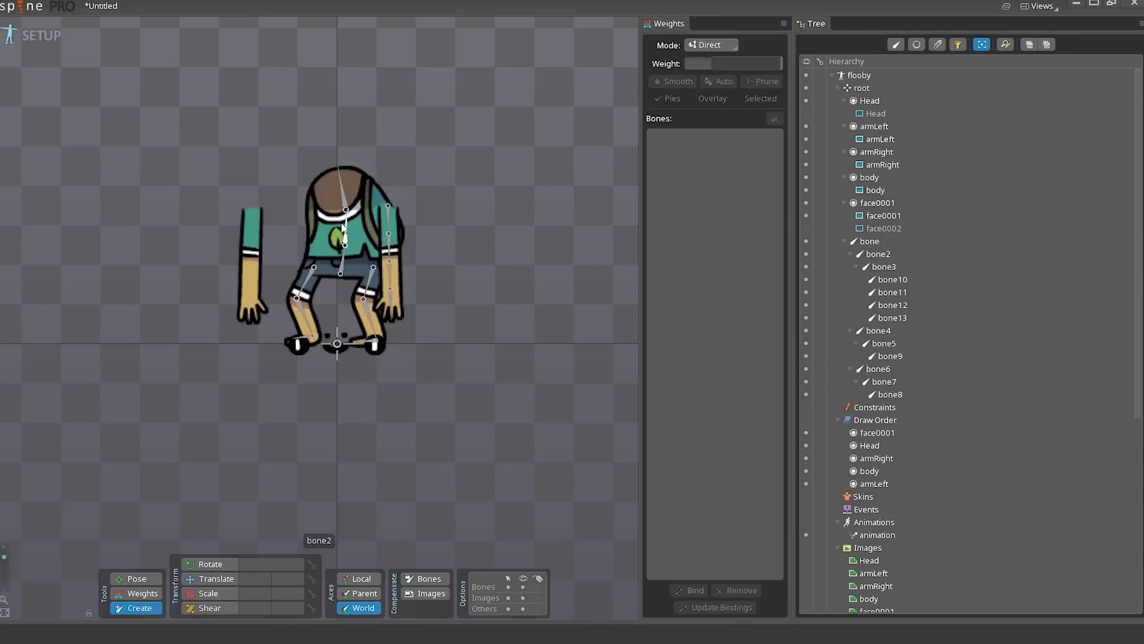
pyautogui.click(342, 228)
pyautogui.click(346, 210)
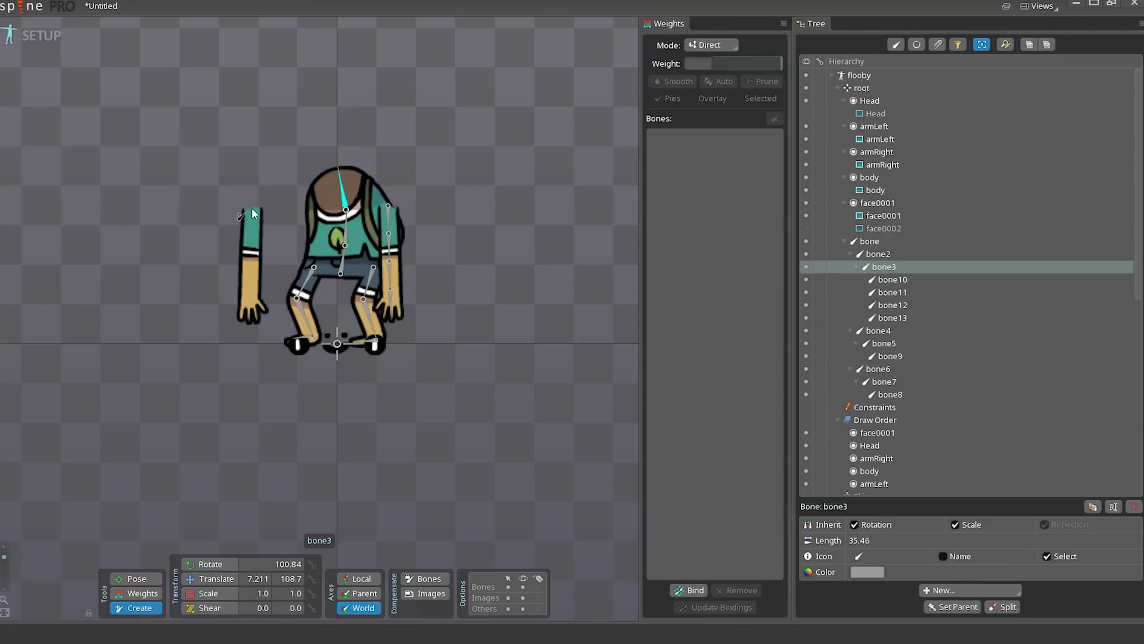
pyautogui.moveTo(252, 208); pyautogui.dragTo(248, 319)
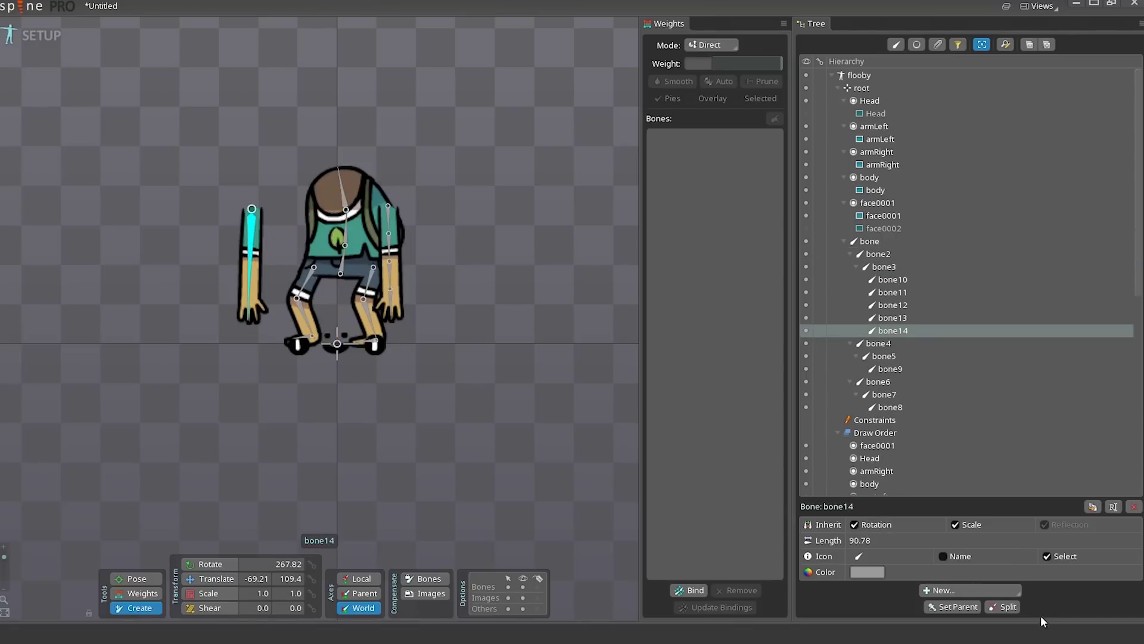
pyautogui.click(1007, 609)
pyautogui.click(292, 356)
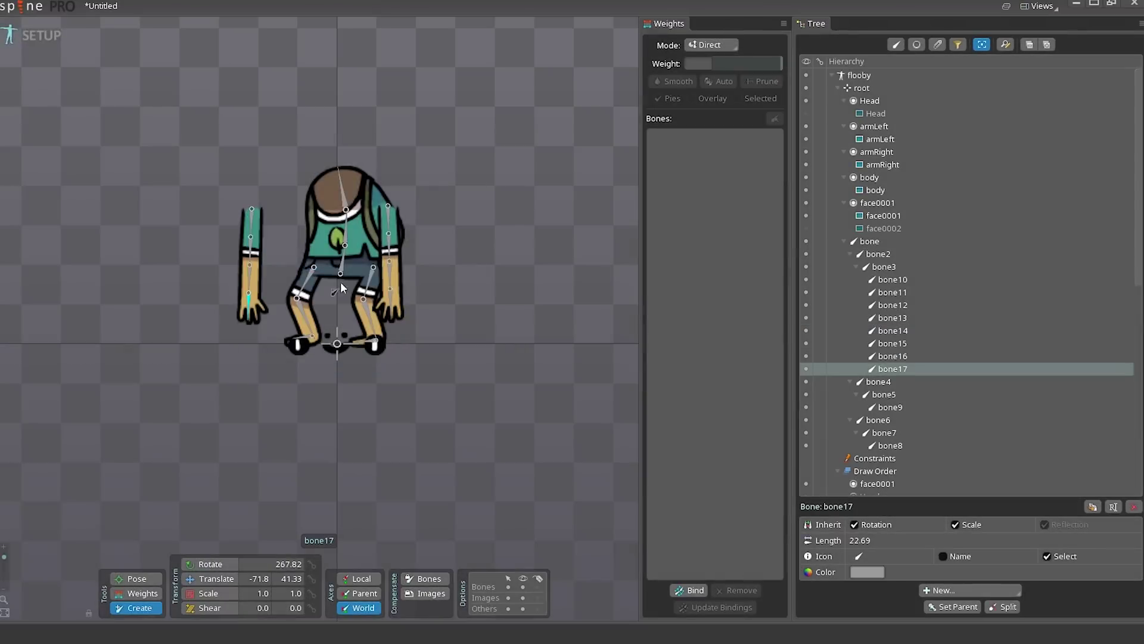
# Show the Head image again over the torso.
pyautogui.click(253, 213)
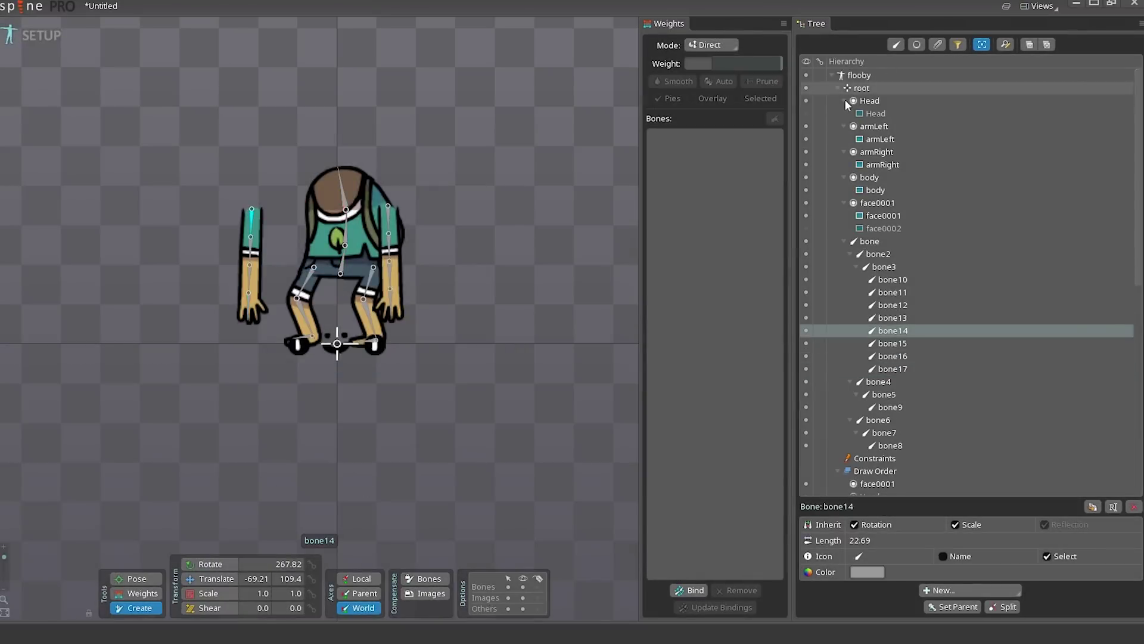
pyautogui.click(866, 88)
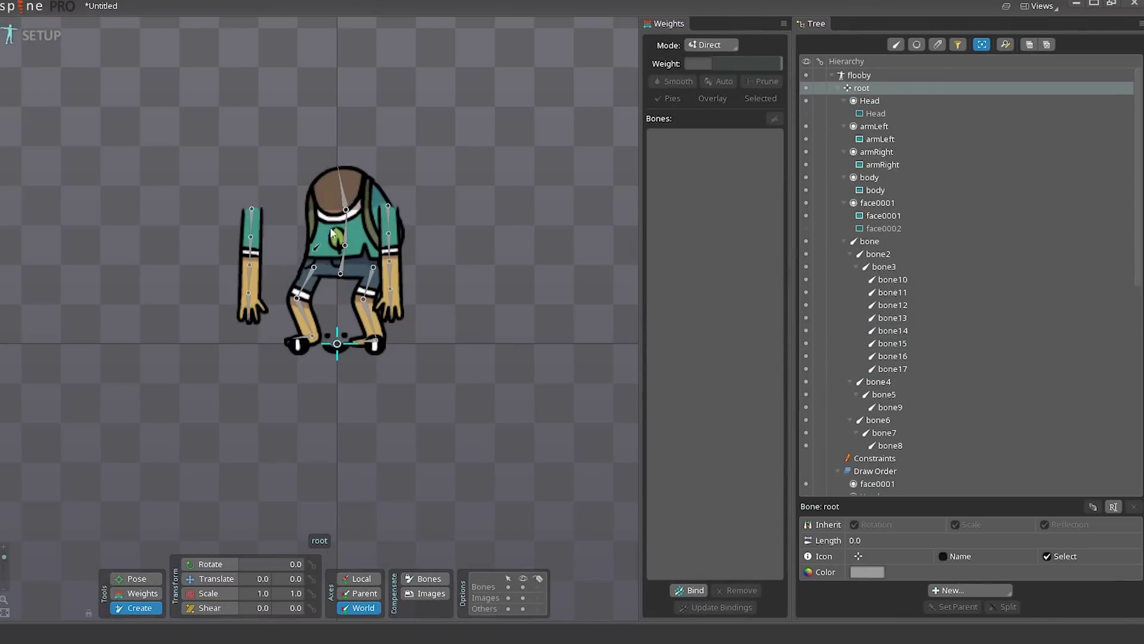
pyautogui.click(348, 200)
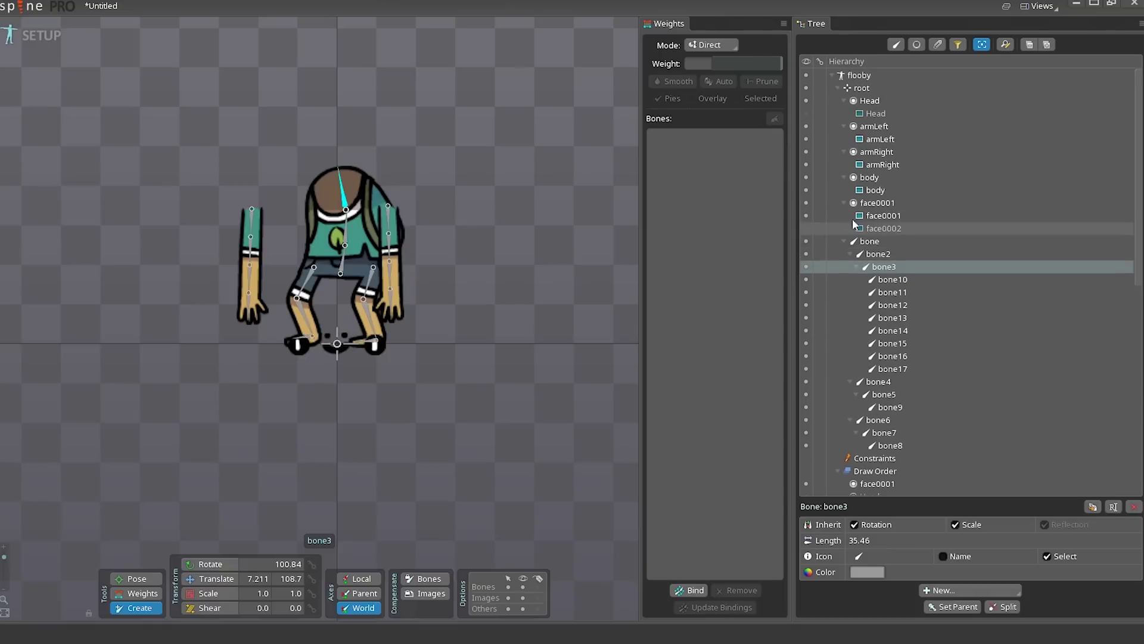
pyautogui.click(807, 102)
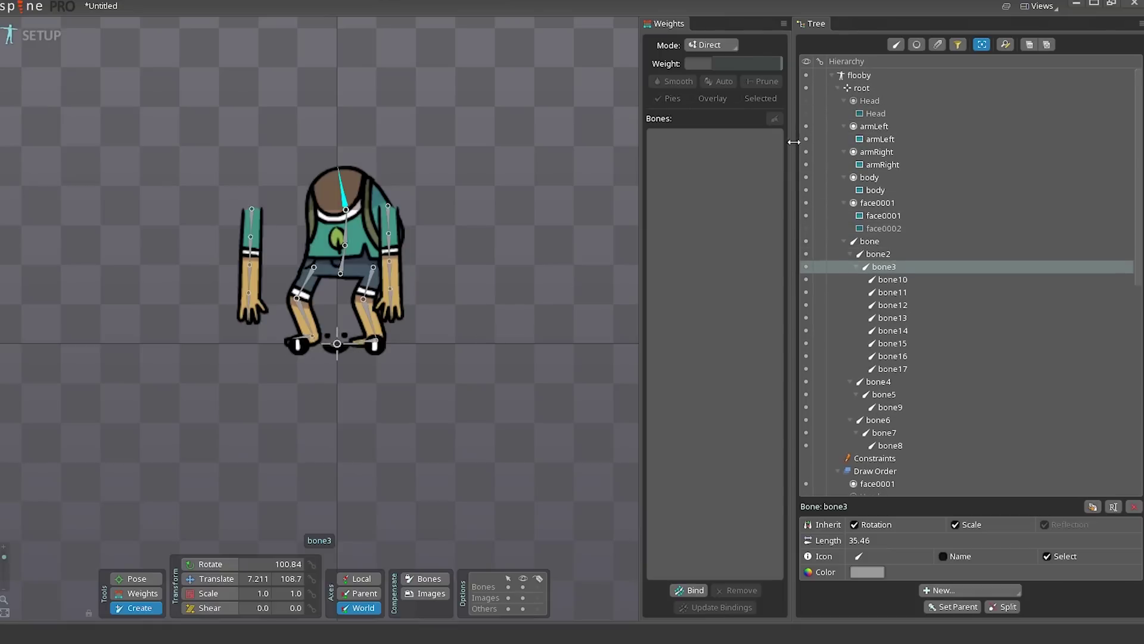
pyautogui.click(807, 113)
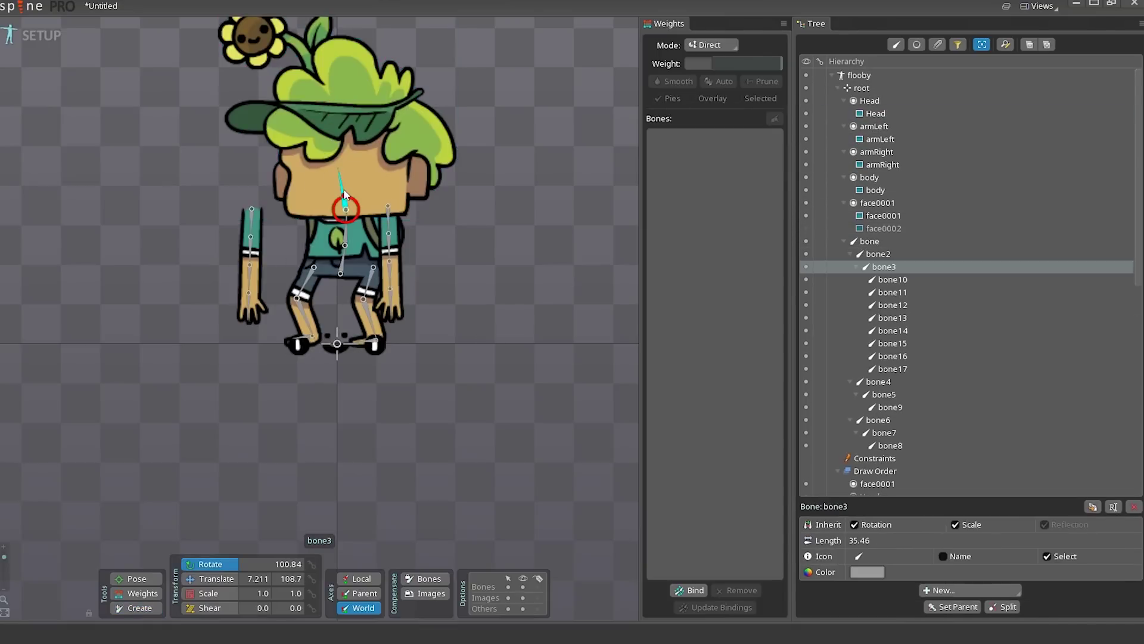
# Draw a replacement bone3 about 76 units long from bone2 up through the head, with three child bones in the hair and flower stem.
pyautogui.click(121, 607)
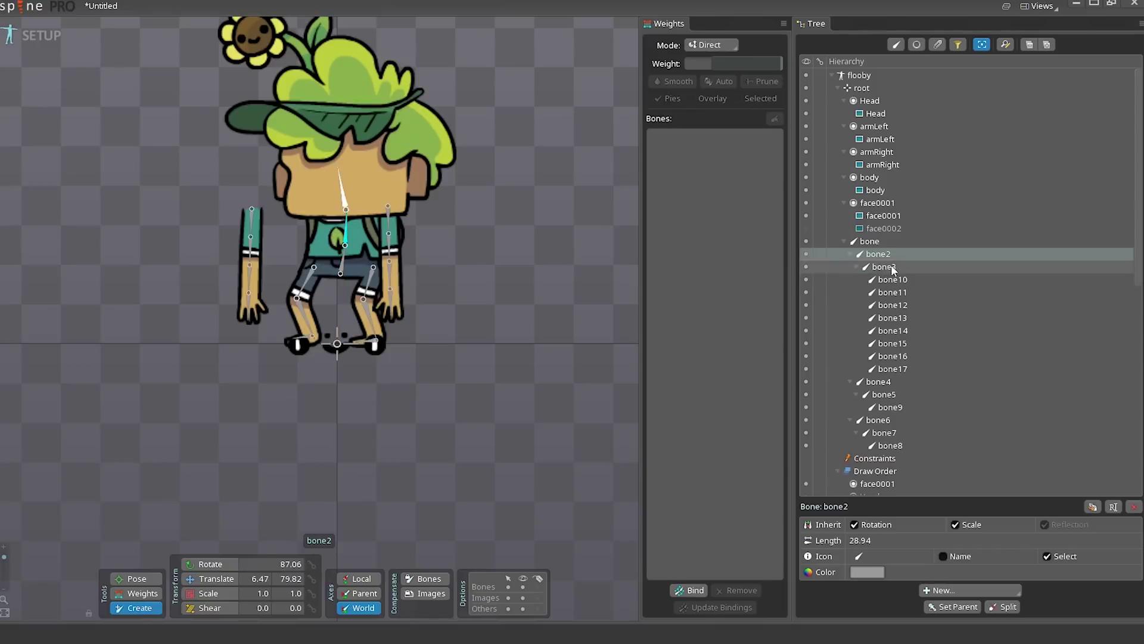
pyautogui.moveTo(346, 217); pyautogui.dragTo(341, 139)
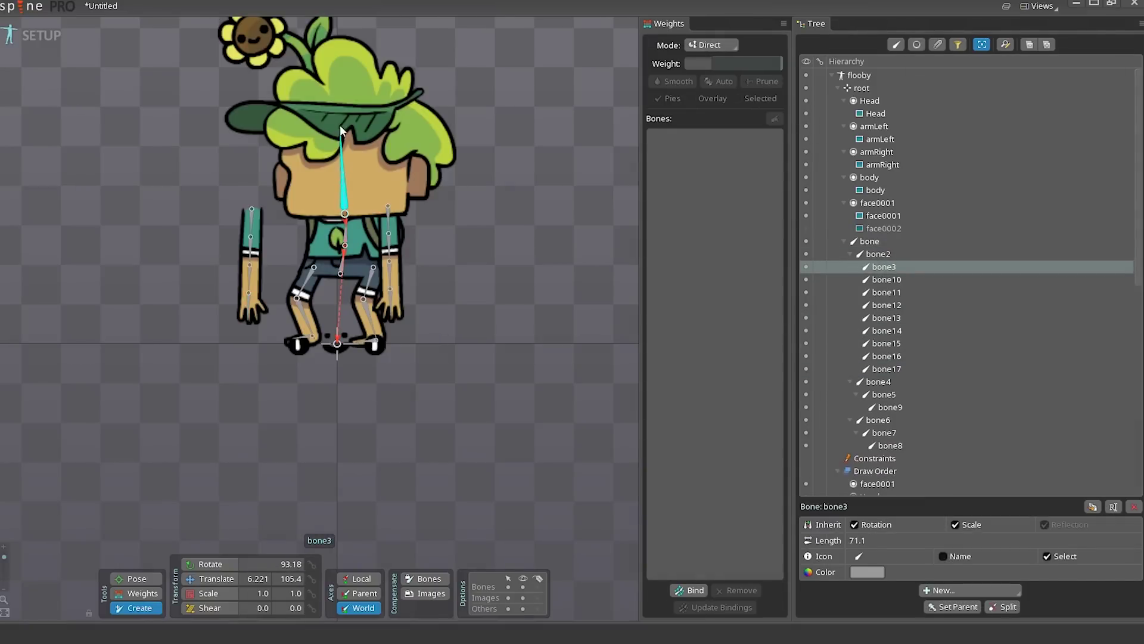
pyautogui.moveTo(365, 212); pyautogui.dragTo(335, 174)
pyautogui.moveTo(361, 244); pyautogui.dragTo(337, 213)
pyautogui.moveTo(414, 243); pyautogui.dragTo(388, 187)
# Nest the split arm bones into chains, with bone11 to bone13 under bone10 and bone15 to bone17 under bone14.
pyautogui.press('c')
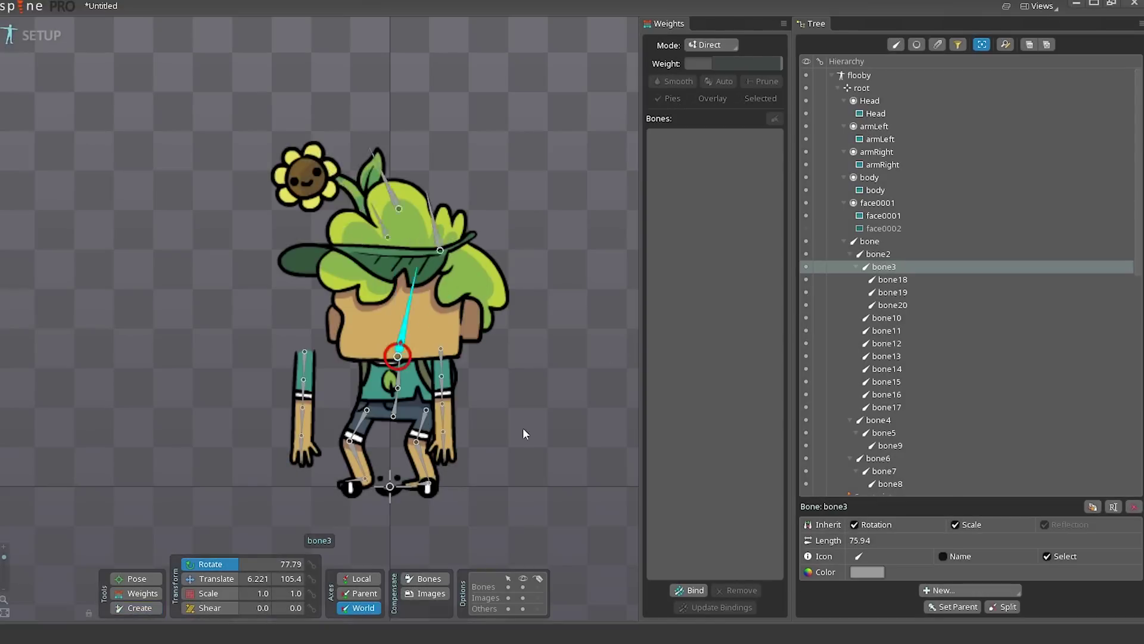
pyautogui.click(927, 253)
pyautogui.click(912, 330)
pyautogui.click(900, 381)
pyautogui.click(304, 362)
pyautogui.press('v')
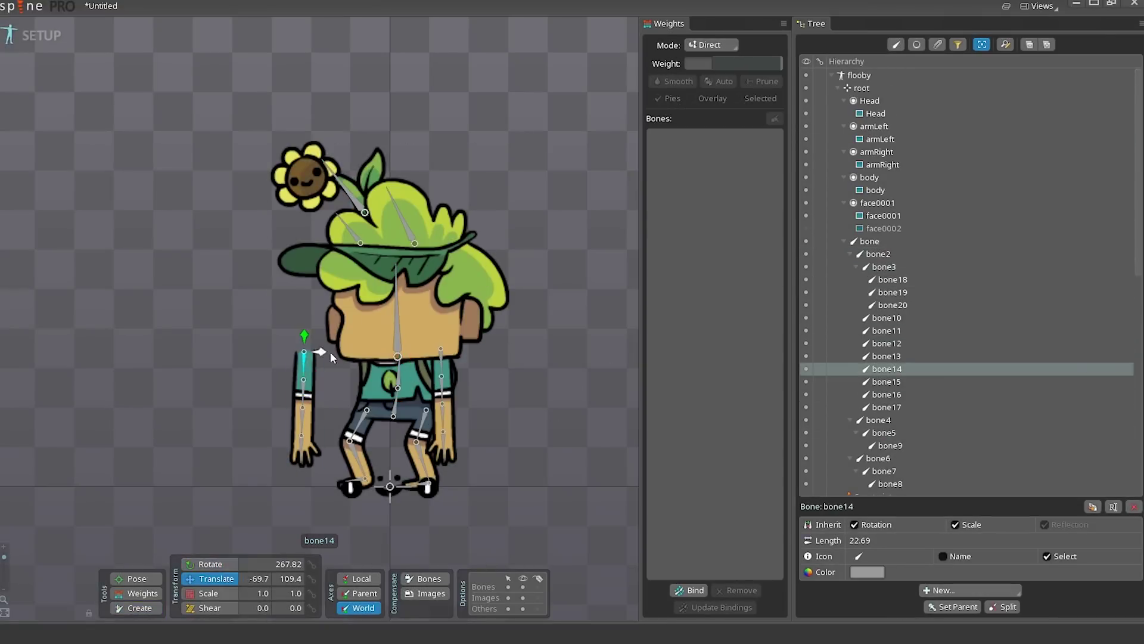
pyautogui.click(303, 385)
pyautogui.click(891, 318)
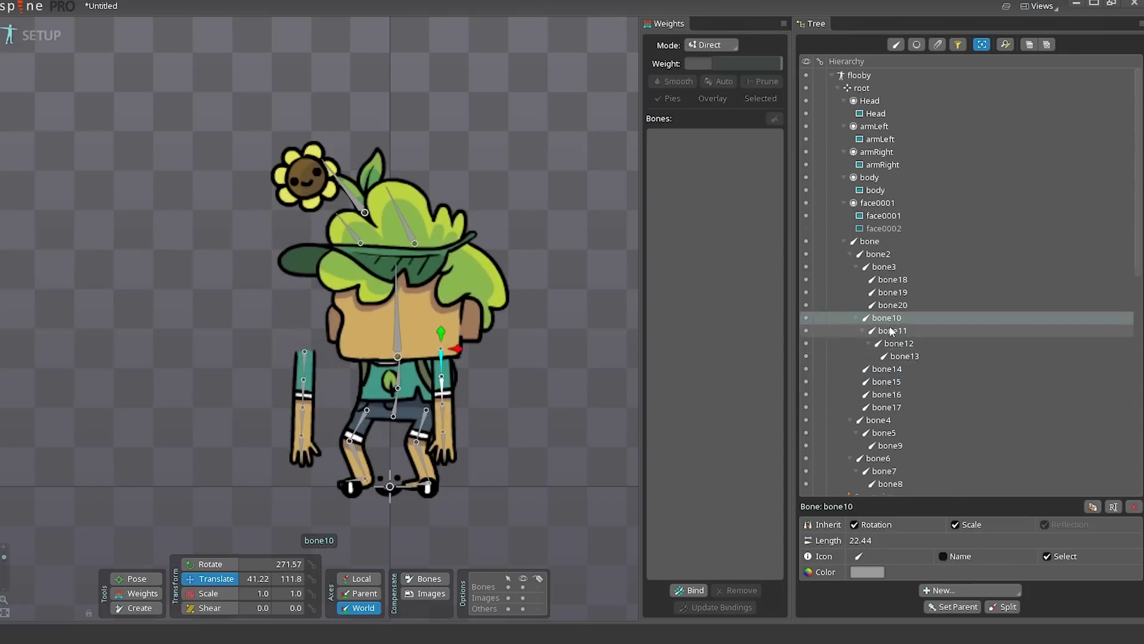
pyautogui.click(900, 356)
pyautogui.click(896, 395)
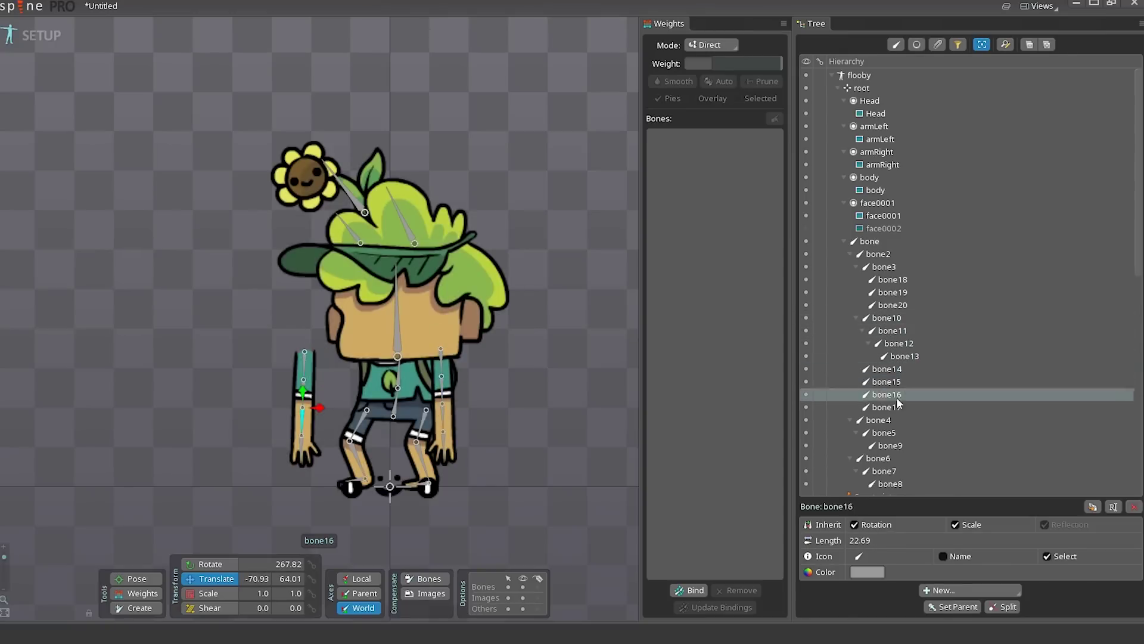
pyautogui.press('p')
pyautogui.click(906, 397)
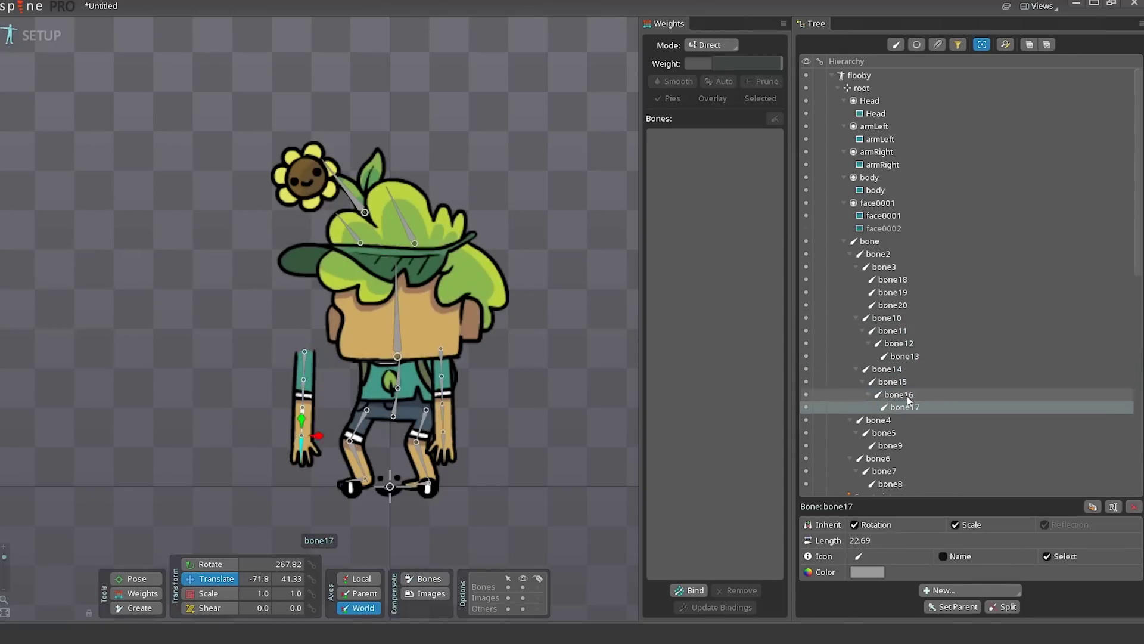
# Rename bone14 as ArmLeft and parent the armLeft slot to it.
pyautogui.click(888, 369)
pyautogui.click(871, 241)
pyautogui.click(890, 127)
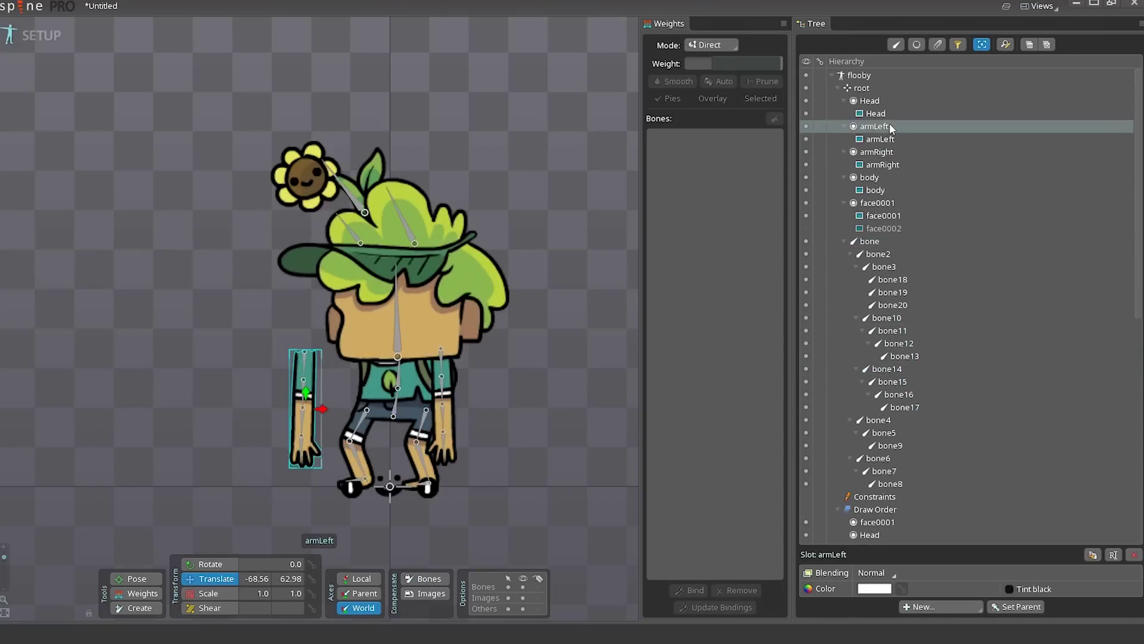
pyautogui.doubleClick(903, 370)
pyautogui.write('ArmLeft')
pyautogui.press('Return')
pyautogui.moveTo(890, 127); pyautogui.dragTo(899, 265)
pyautogui.moveTo(514, 386); pyautogui.dragTo(443, 394)
pyautogui.hotkey('ctrl', 'z')
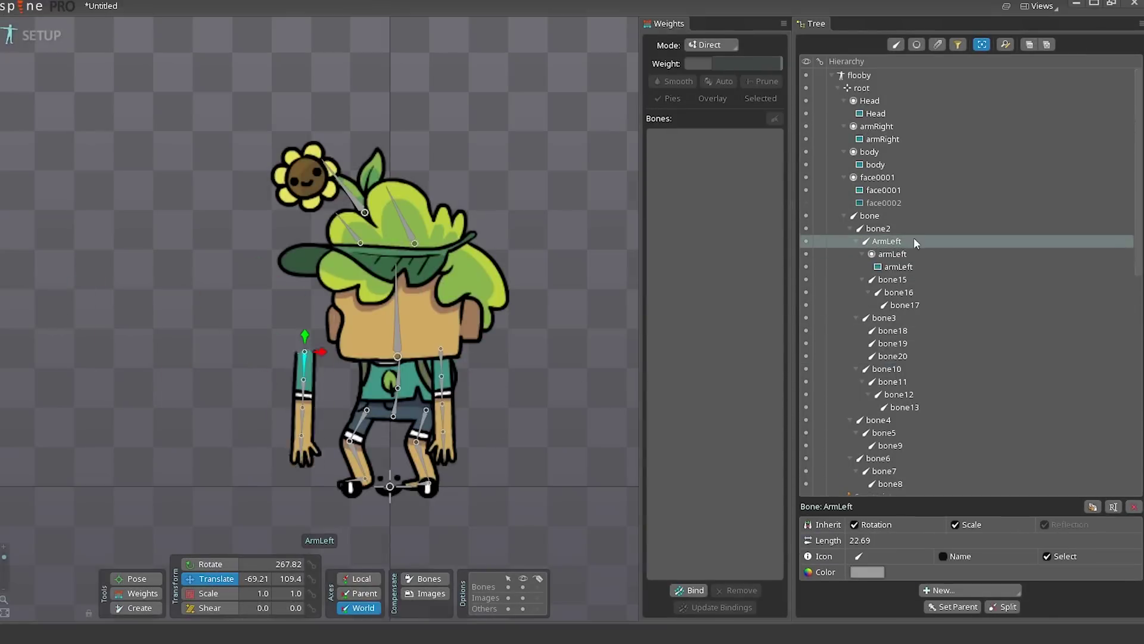
# Rename bone10 as ArmRight and parent the armRight slot to it.
pyautogui.doubleClick(892, 370)
pyautogui.write('ArmRight')
pyautogui.press('Return')
pyautogui.moveTo(877, 126); pyautogui.dragTo(873, 189)
# Parent the body slot to the hip bone and the Head slot to bone3, and rename those bones Body and Head.
pyautogui.click(393, 416)
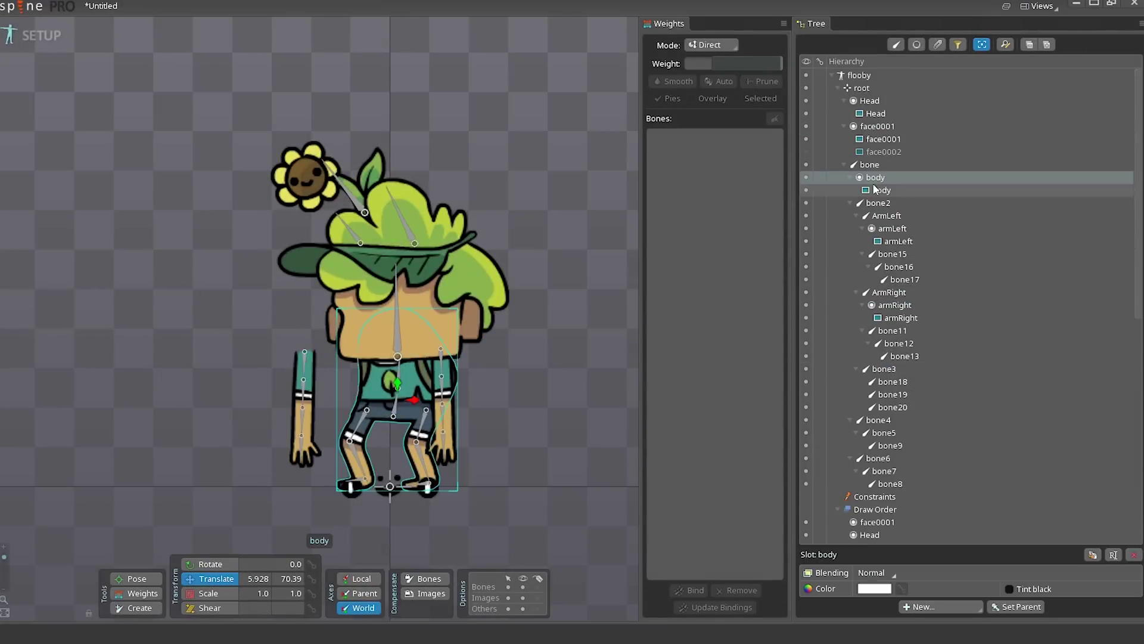
pyautogui.moveTo(870, 100); pyautogui.dragTo(895, 367)
pyautogui.doubleClick(884, 344)
pyautogui.write('Head')
pyautogui.press('Return')
pyautogui.doubleClick(871, 136)
pyautogui.write('Body')
pyautogui.press('Return')
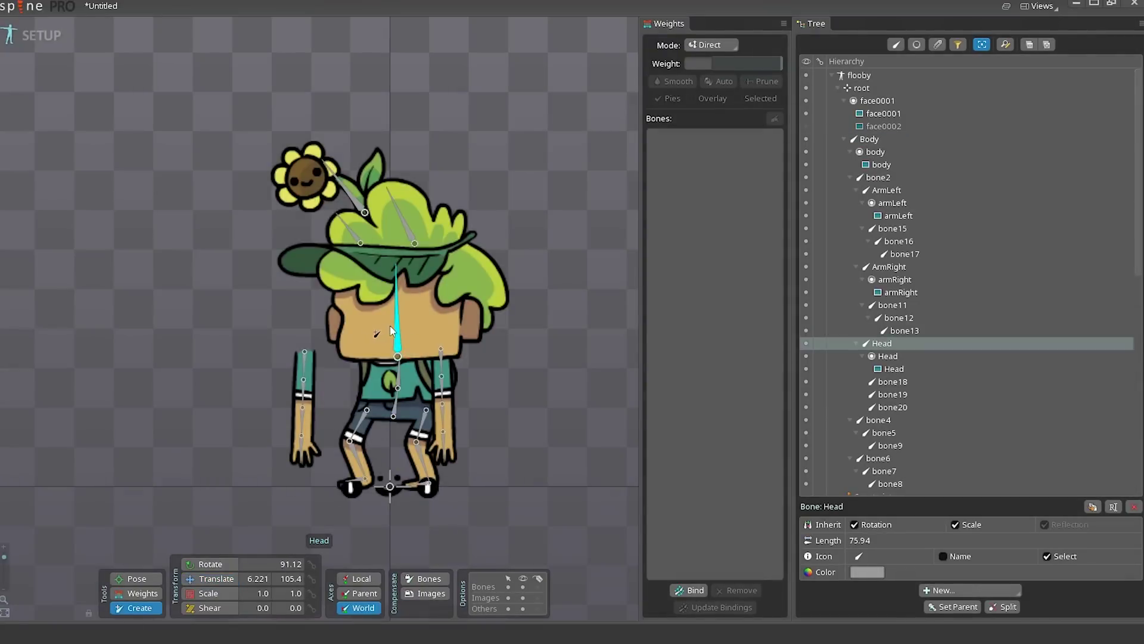
# Create a zero-length child bone of Head in the middle of the face and parent the face0001 slot to it.
pyautogui.click(396, 328)
pyautogui.press('v')
pyautogui.press('p')
pyautogui.click(413, 495)
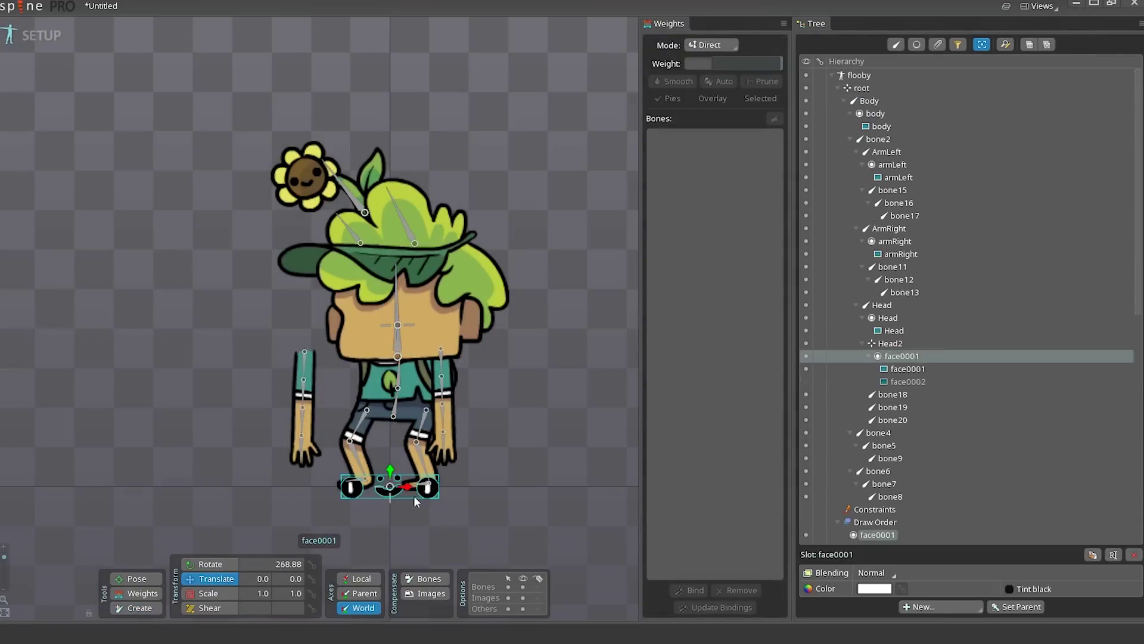
# Place the face on the head and the ArmLeft bone at the shoulder, and save the project as flooby.
pyautogui.moveTo(399, 324)
pyautogui.mouseDown()
pyautogui.moveTo(398, 404)
pyautogui.moveTo(391, 338)
pyautogui.mouseUp()
pyautogui.click(305, 356)
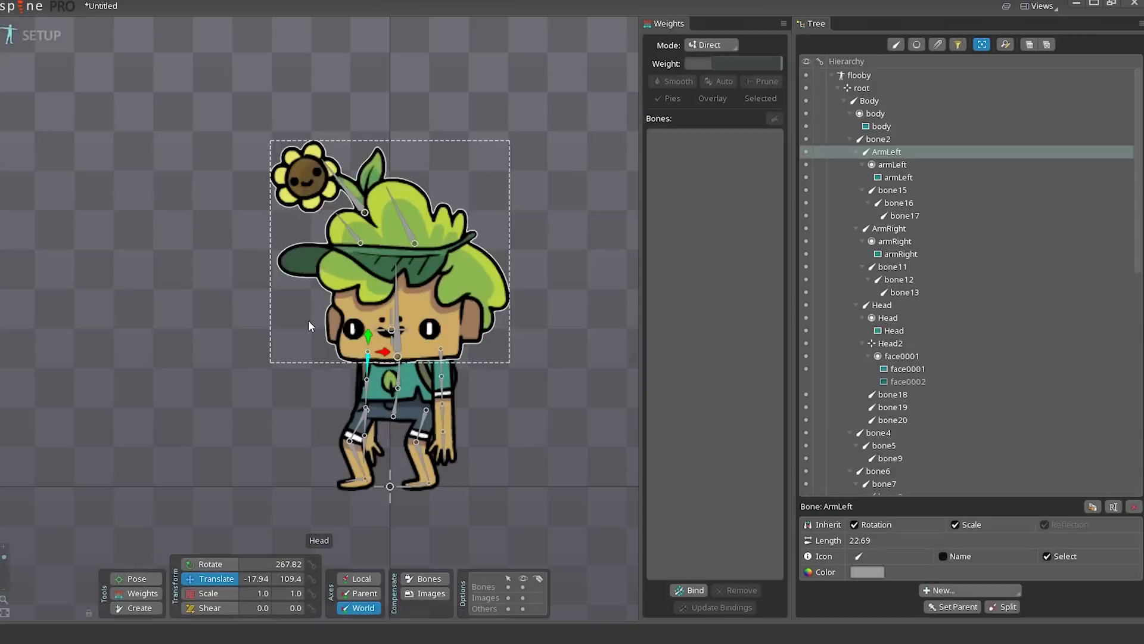
pyautogui.hotkey('ctrl', 's')
pyautogui.click(292, 432)
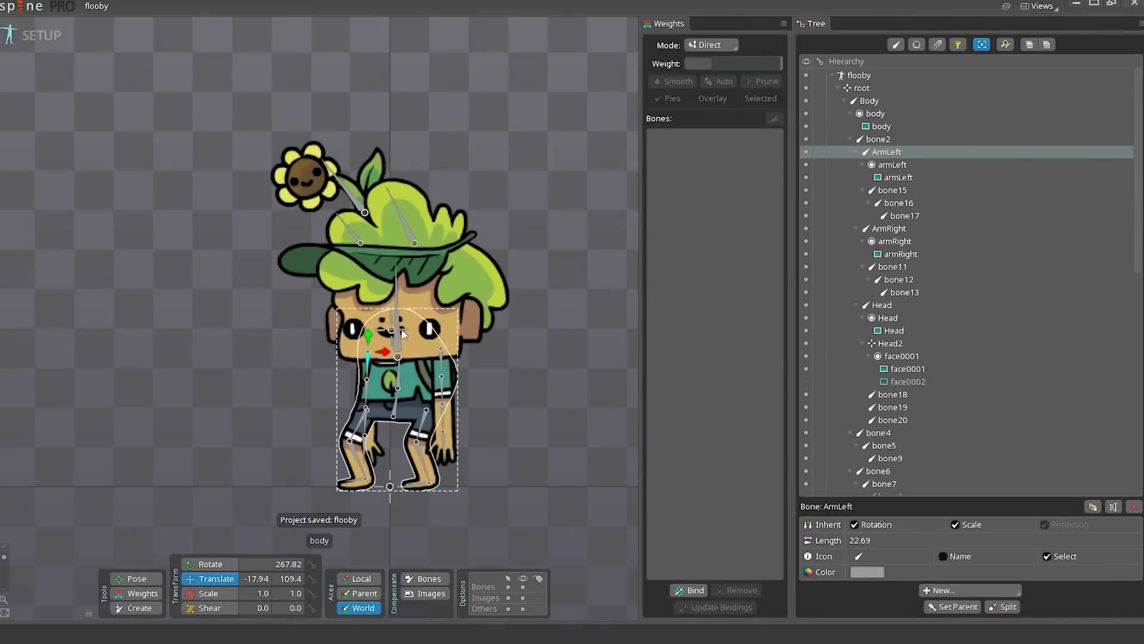
# Adjust the head and both arm bones to fit the body, placing ArmRight at 40.24, 103.9.
pyautogui.click(440, 382)
pyautogui.click(406, 355)
pyautogui.click(441, 357)
pyautogui.moveTo(454, 349); pyautogui.dragTo(456, 359)
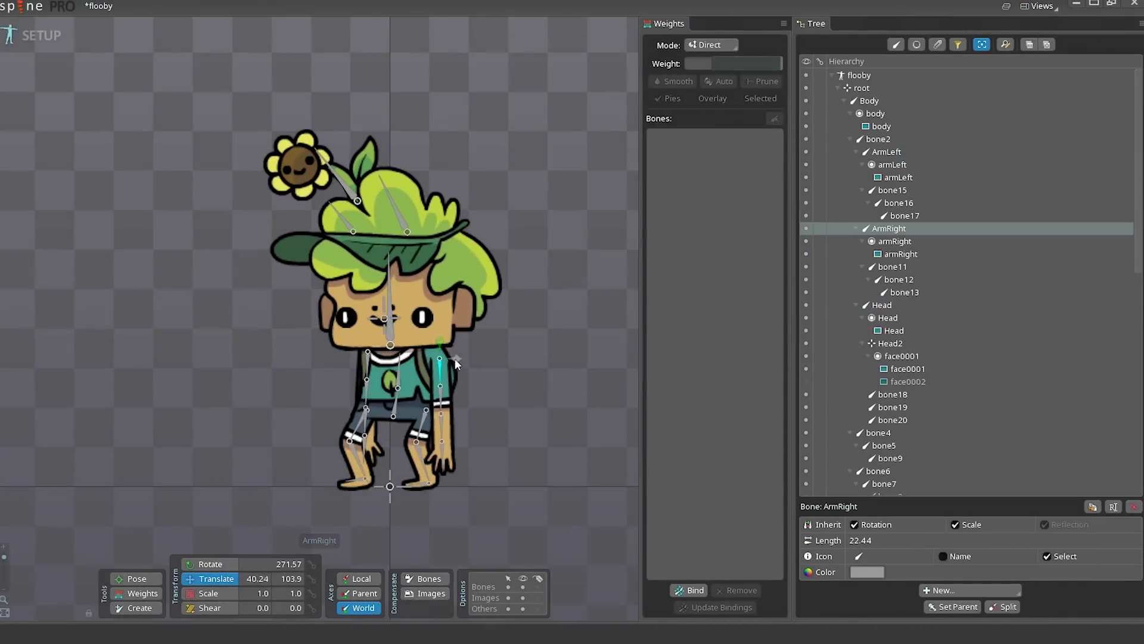
pyautogui.click(368, 355)
pyautogui.moveTo(368, 355); pyautogui.dragTo(368, 357)
# Convert the armRight image to a mesh with ten vertices.
pyautogui.click(441, 361)
pyautogui.click(444, 388)
pyautogui.click(870, 572)
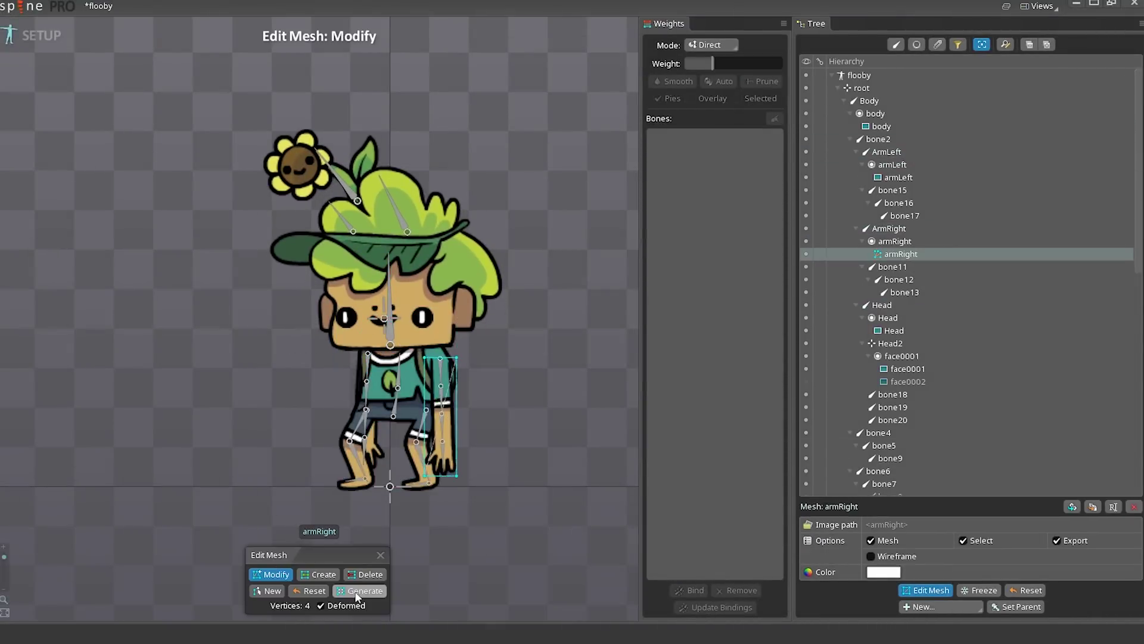
pyautogui.click(920, 591)
# Bind the armRight mesh to the ArmRight, bone11, bone12 and bone13 bones.
pyautogui.click(694, 590)
pyautogui.click(441, 370)
pyautogui.click(441, 398)
pyautogui.click(442, 426)
pyautogui.click(442, 453)
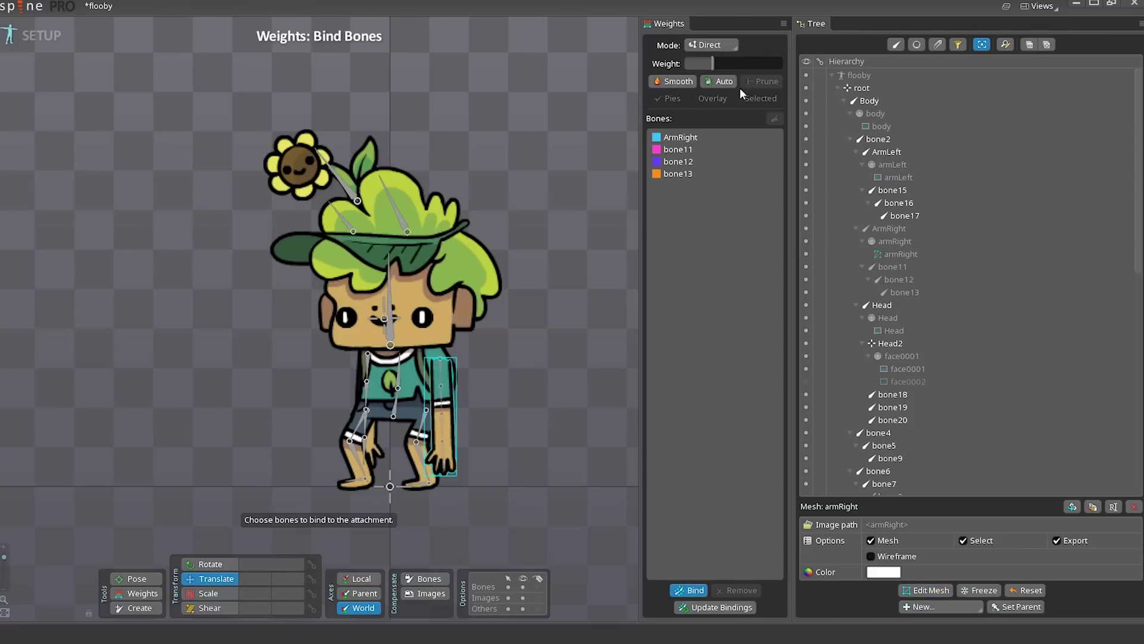
pyautogui.press('Escape')
pyautogui.press('Escape')
# Test the mesh deformation by bending the ArmRight bone chain outward and upward, and undo the pose.
pyautogui.moveTo(475, 515); pyautogui.dragTo(434, 355)
pyautogui.press('c')
pyautogui.moveTo(453, 489); pyautogui.dragTo(667, 447)
pyautogui.click(485, 366)
pyautogui.click(945, 590)
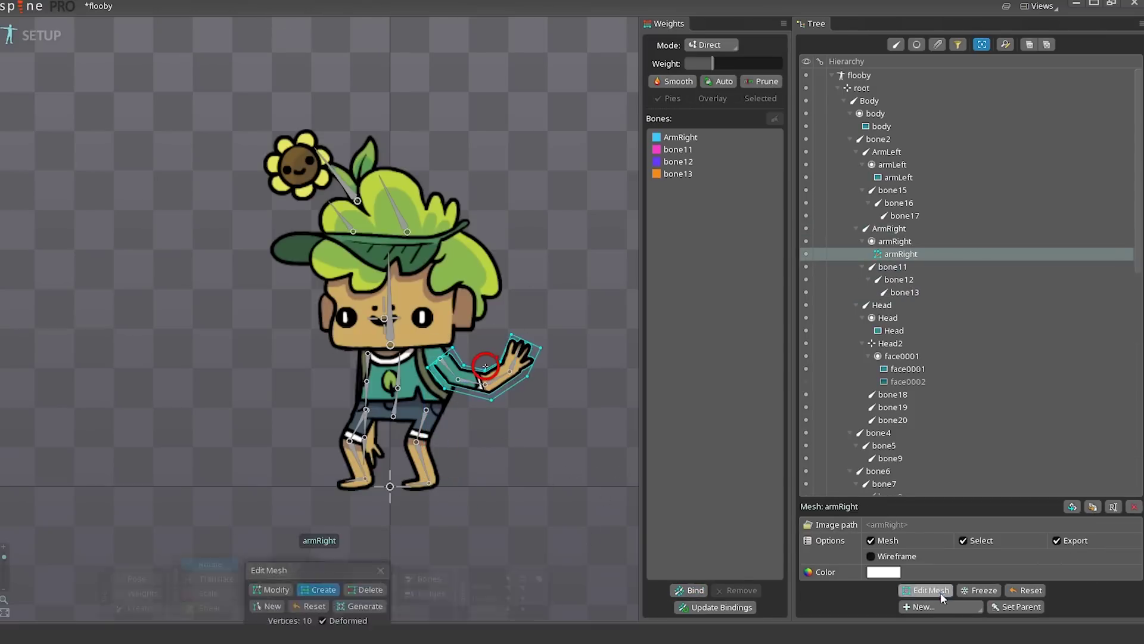
pyautogui.press('Escape')
pyautogui.scroll(-4, 302, 482)
pyautogui.click(889, 228)
pyautogui.keyDown('shift'); pyautogui.click(904, 292); pyautogui.keyUp('shift')
pyautogui.hotkey('ctrl', 'z')
# Duplicate the ArmRight bone chain with its mesh, mirror the copy with a Y scale of -1 and move it to the opposite shoulder.
pyautogui.moveTo(331, 276); pyautogui.dragTo(474, 381)
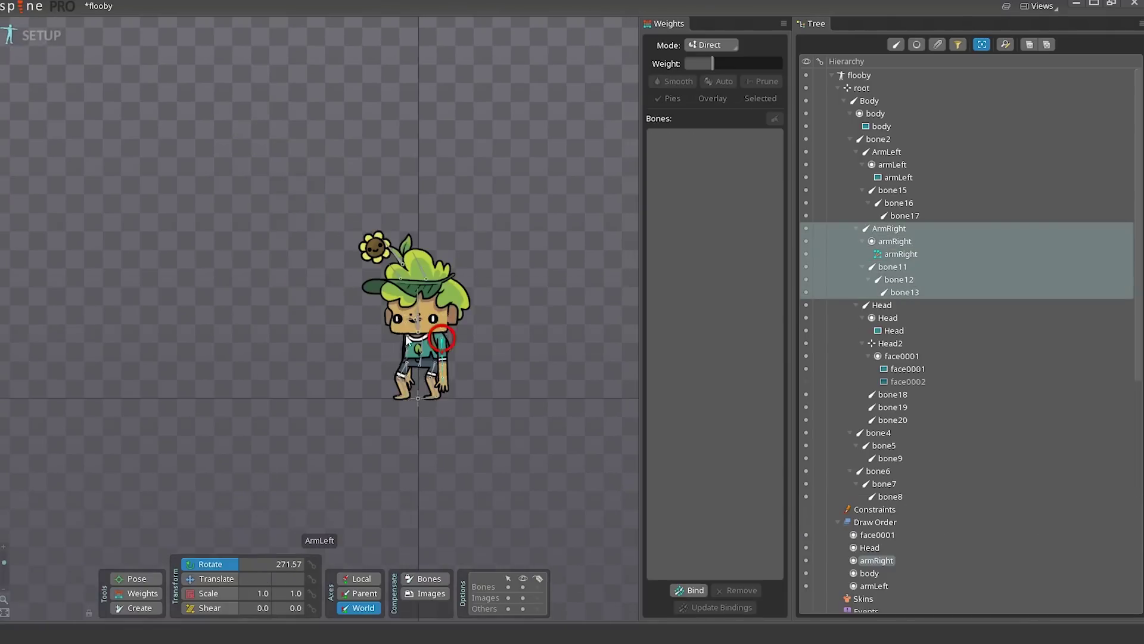
pyautogui.scroll(4, 471, 383)
pyautogui.click(410, 313)
pyautogui.hotkey('ctrl', 'd')
pyautogui.click(210, 578)
pyautogui.click(263, 593)
pyautogui.moveTo(427, 302)
pyautogui.mouseDown()
pyautogui.moveTo(257, 301)
pyautogui.moveTo(356, 301)
pyautogui.mouseUp()
# Delete the old ArmLeft bone chain and rename the mirrored copy's top bone as ArmLeft.
pyautogui.click(345, 309)
pyautogui.press('Delete')
pyautogui.click(286, 343)
pyautogui.doubleClick(897, 227)
pyautogui.write('ArmLeft')
pyautogui.press('Return')
# Move the armRight2 slot below body in the draw order, adjust the ArmLeft bone at the shoulder and save the project.
pyautogui.scroll(-4, 901, 382)
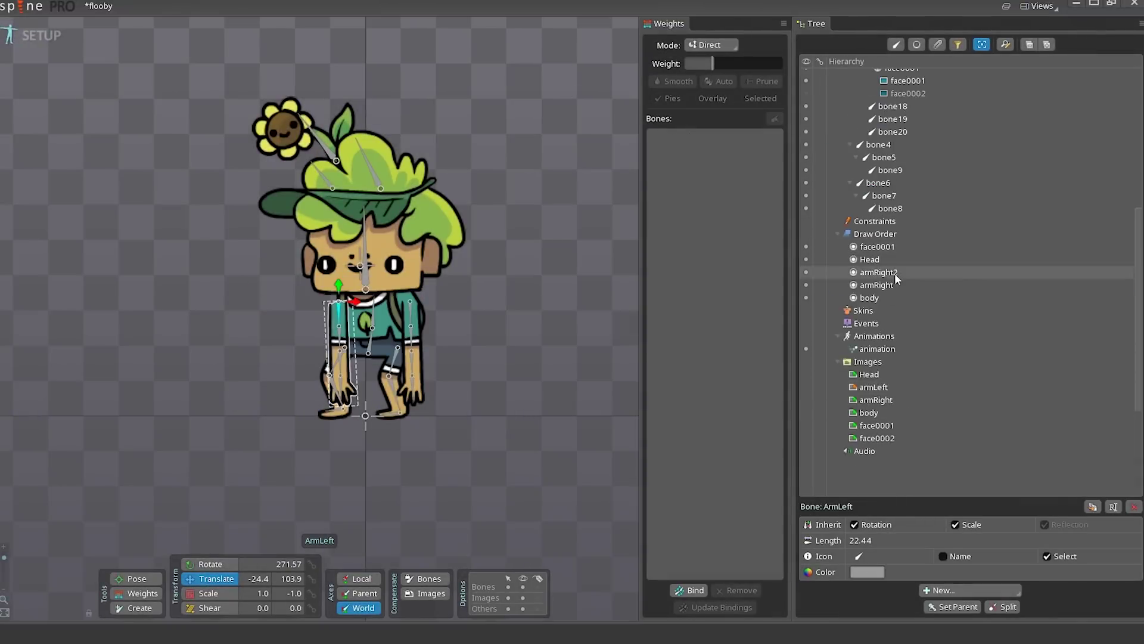
pyautogui.moveTo(895, 273); pyautogui.dragTo(886, 300)
pyautogui.click(339, 313)
pyautogui.moveTo(339, 313); pyautogui.dragTo(349, 305)
pyautogui.hotkey('ctrl', 's')
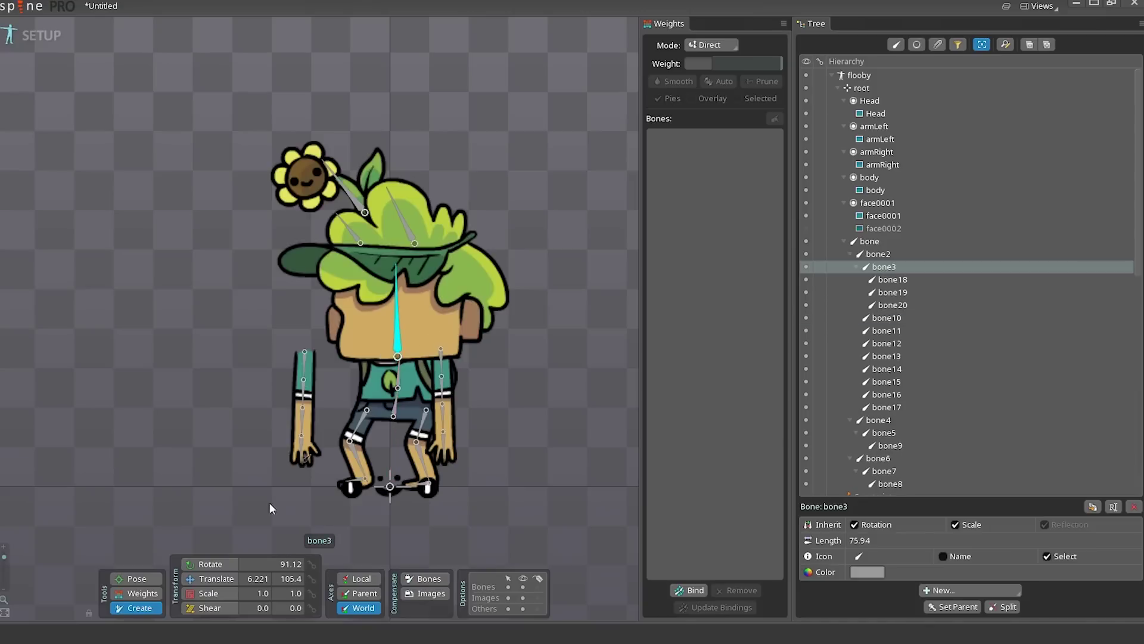
pyautogui.hotkey('ctrl', 'z')
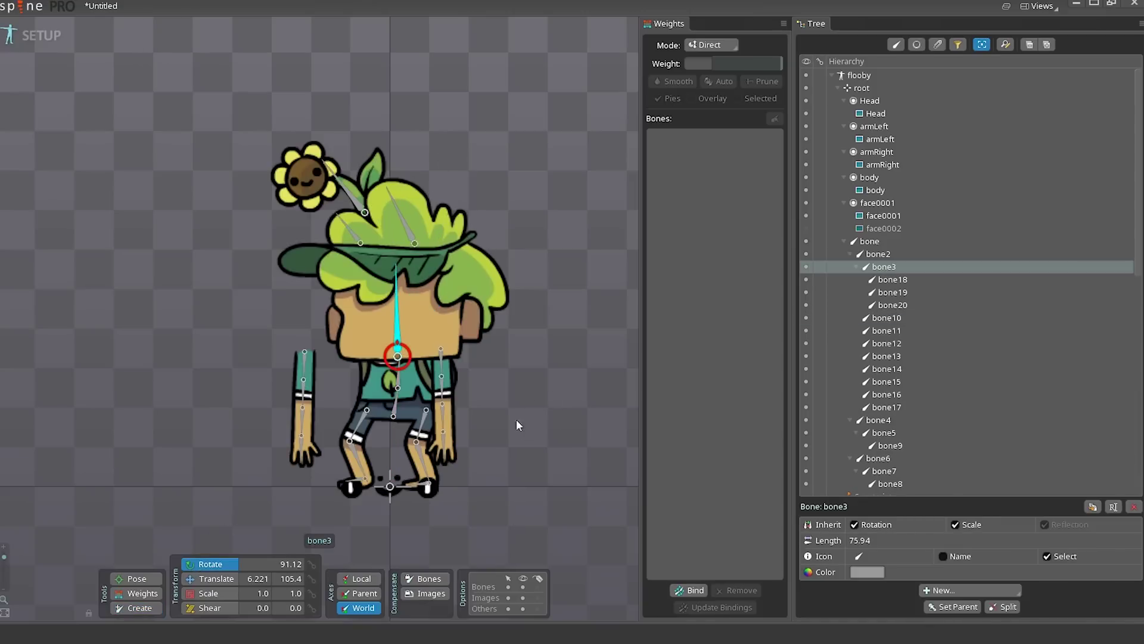
pyautogui.hotkey('ctrl', 's')
pyautogui.click(345, 432)
# Examine the torso, hair and arm bones in the hierarchy, comparing each with its place on the character.
pyautogui.click(939, 255)
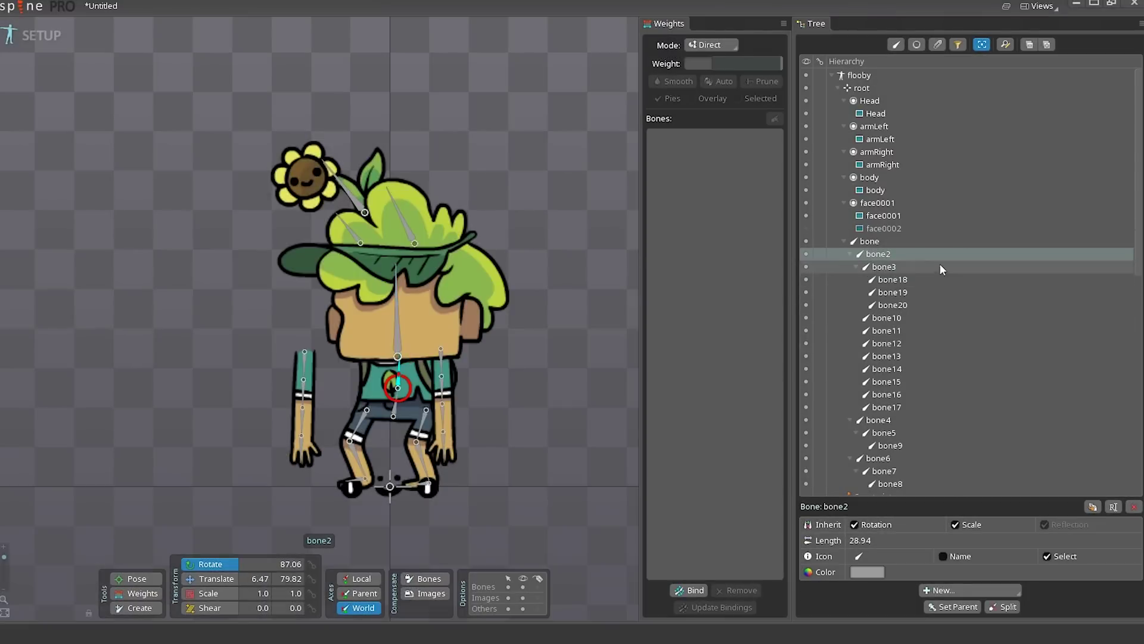
pyautogui.click(928, 280)
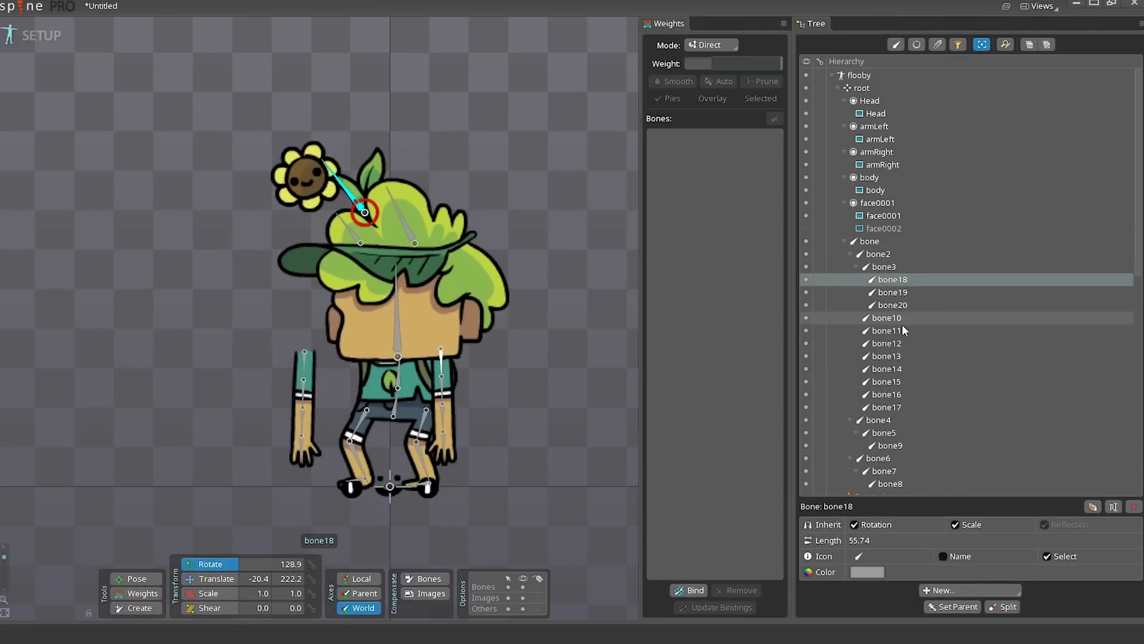
pyautogui.click(901, 330)
pyautogui.click(907, 379)
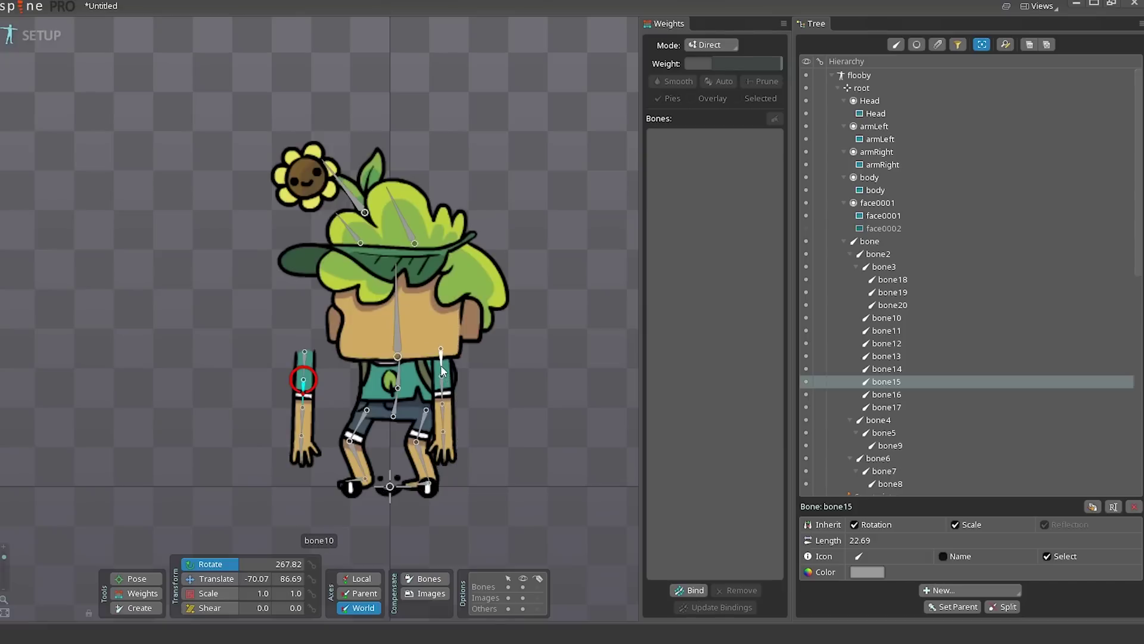
pyautogui.scroll(-4, 928, 375)
pyautogui.scroll(4, 921, 429)
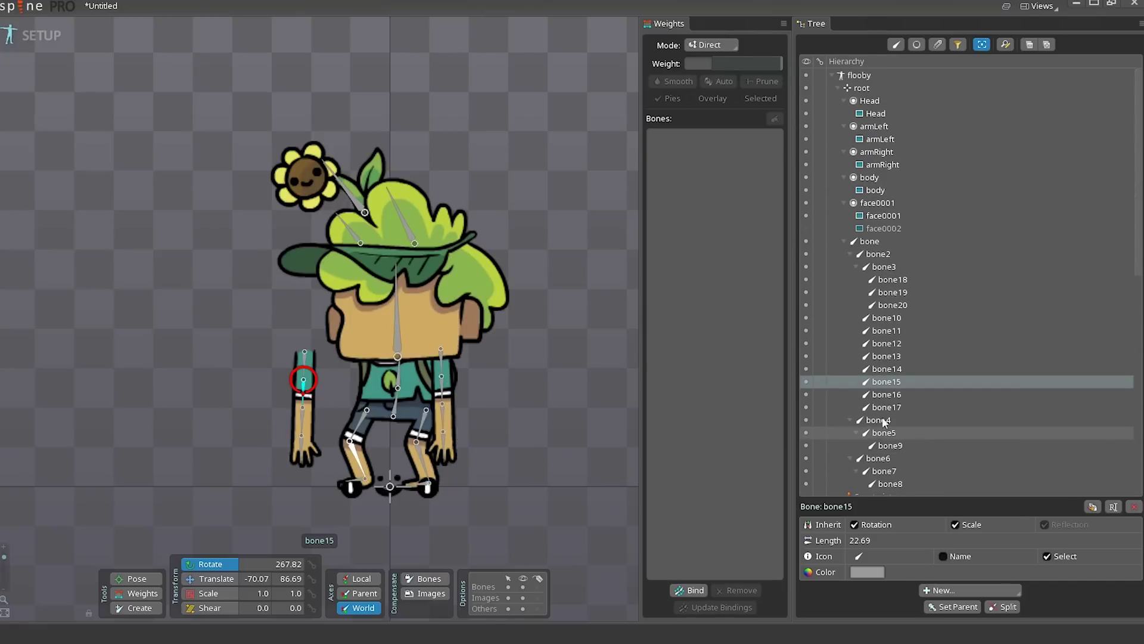
pyautogui.click(303, 360)
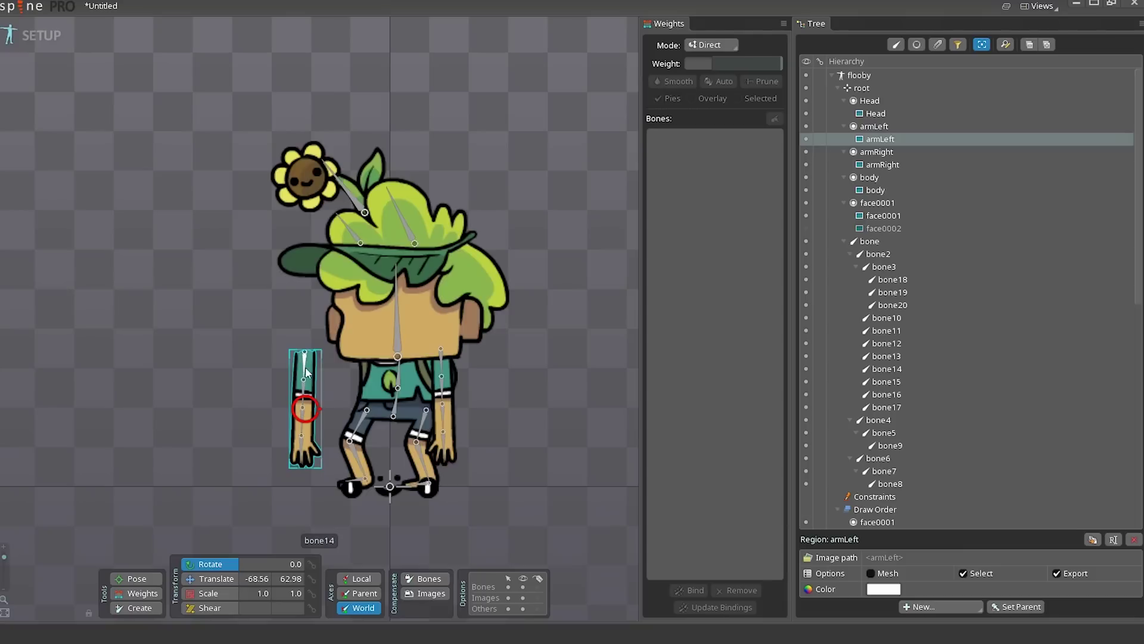
pyautogui.click(305, 363)
pyautogui.click(216, 578)
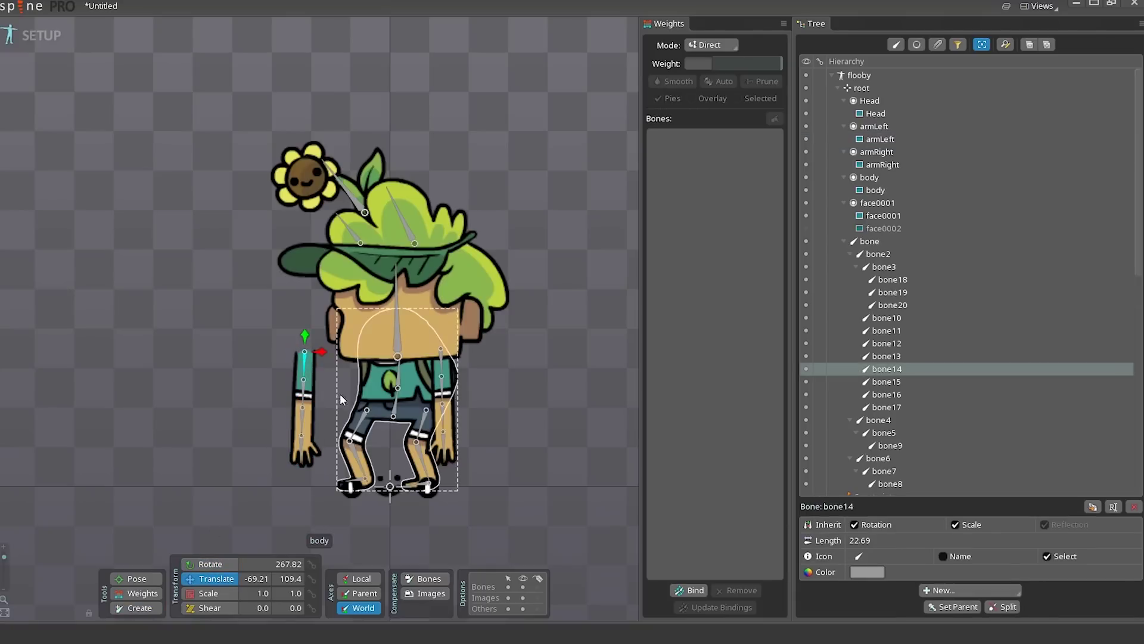
pyautogui.hotkey('ctrl', 's')
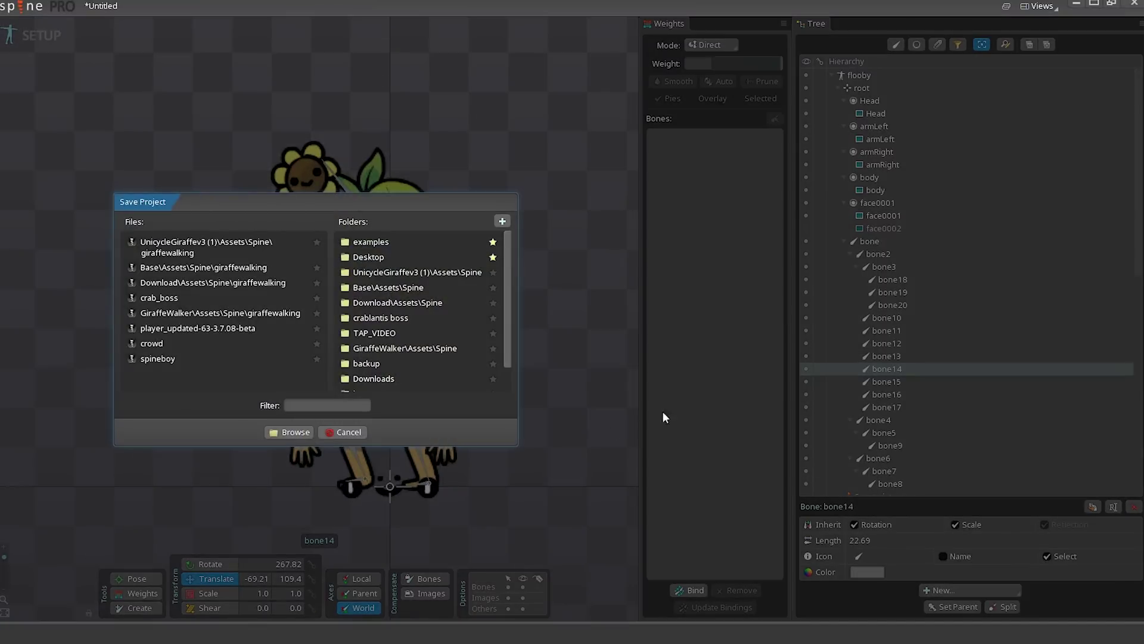
pyautogui.click(360, 435)
pyautogui.click(305, 366)
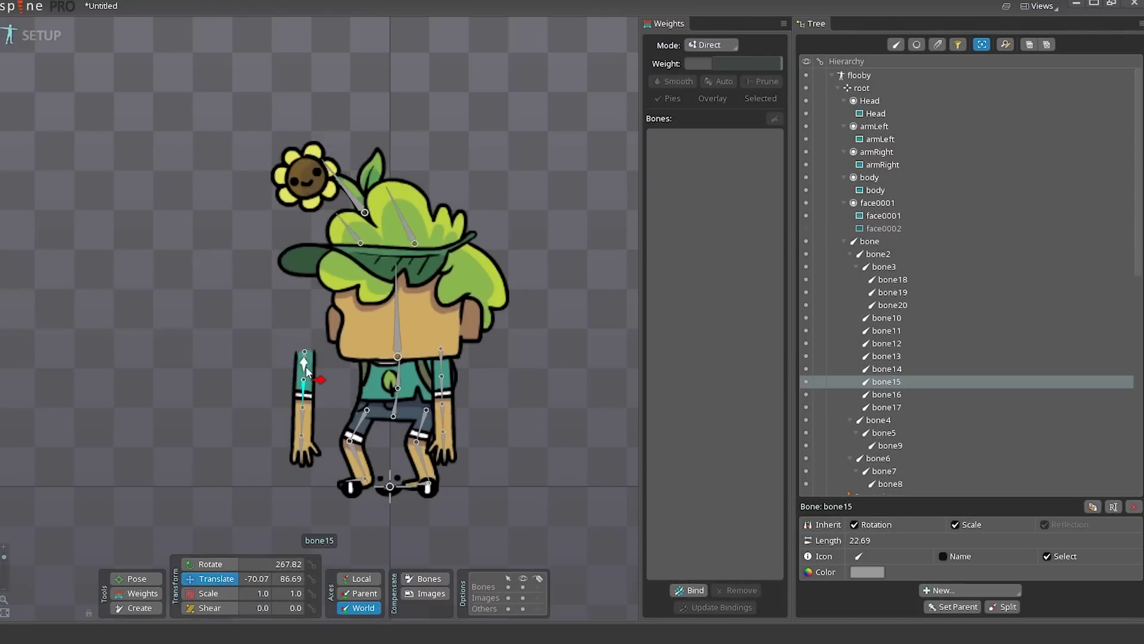
# Chain the right arm's bones by parenting bone11 to bone10, bone12 to bone11 and bone13 to bone12.
pyautogui.click(887, 317)
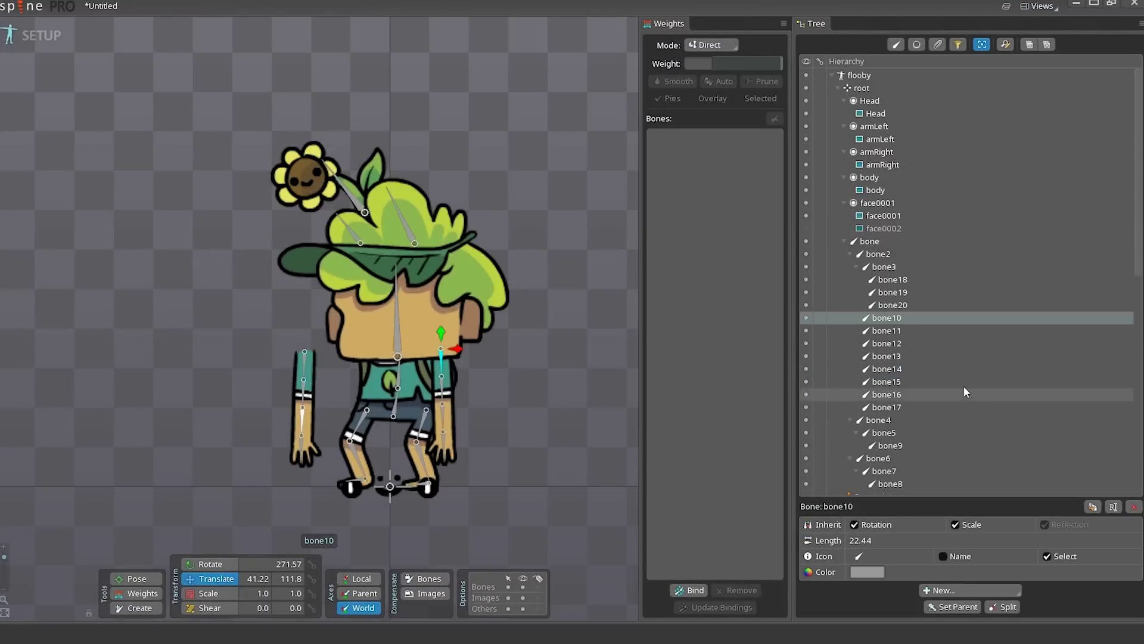
pyautogui.click(899, 328)
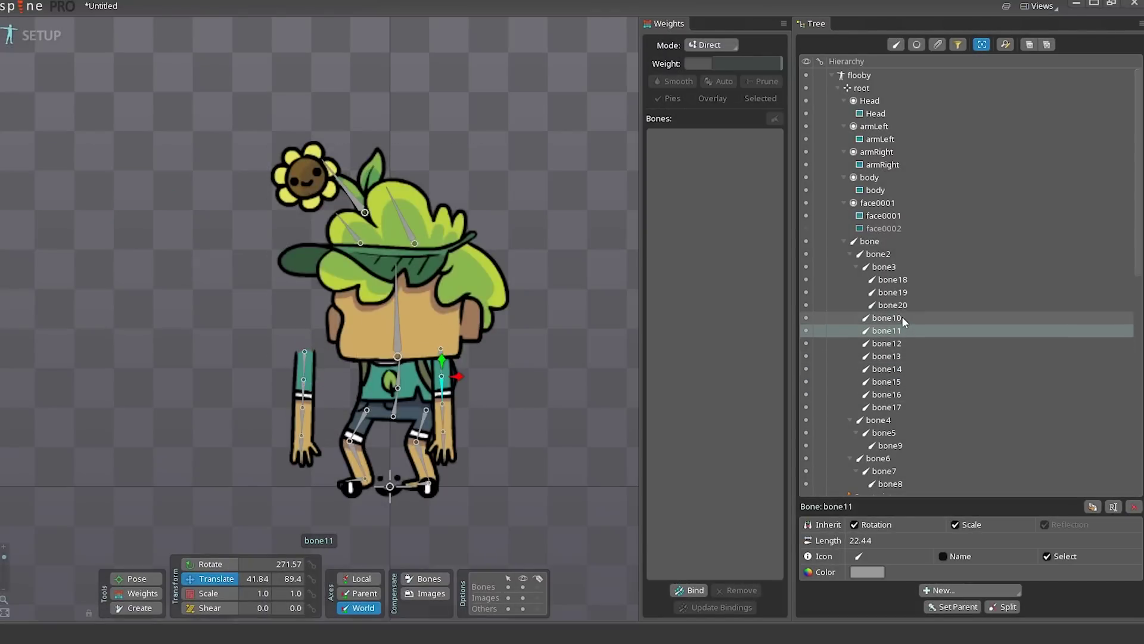
pyautogui.click(902, 317)
pyautogui.moveTo(896, 333)
pyautogui.mouseDown()
pyautogui.moveTo(898, 320)
pyautogui.moveTo(913, 342)
pyautogui.moveTo(901, 343)
pyautogui.mouseUp()
pyautogui.click(906, 355)
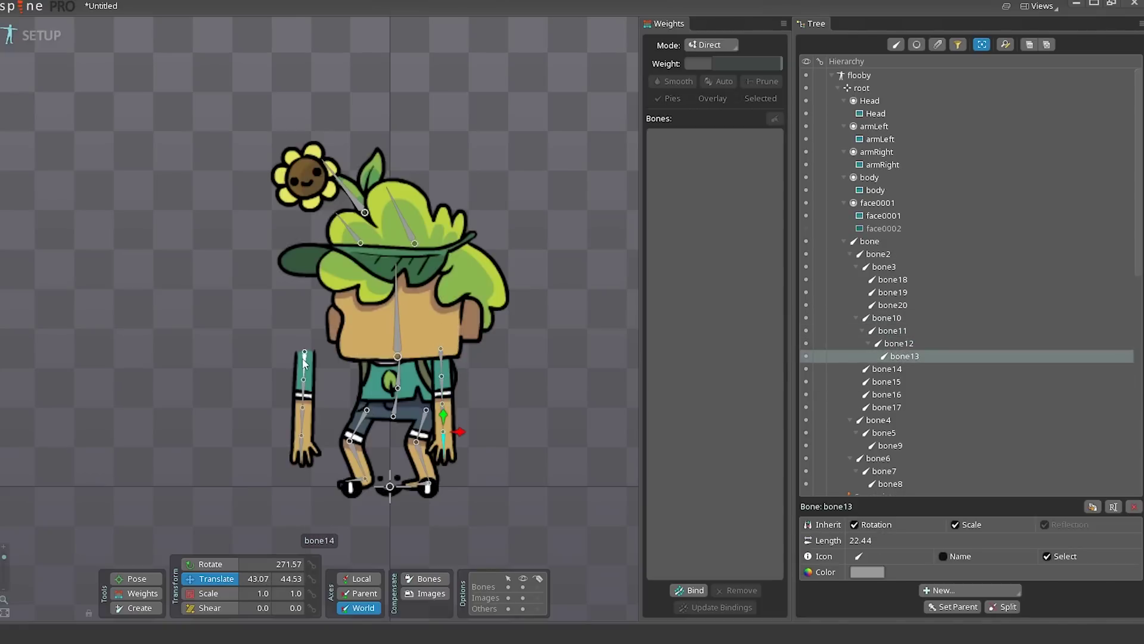
# Chain the left arm's bones by parenting bone15 to bone14, bone16 to bone15 and bone17 to bone16.
pyautogui.click(887, 368)
pyautogui.click(901, 381)
pyautogui.click(899, 394)
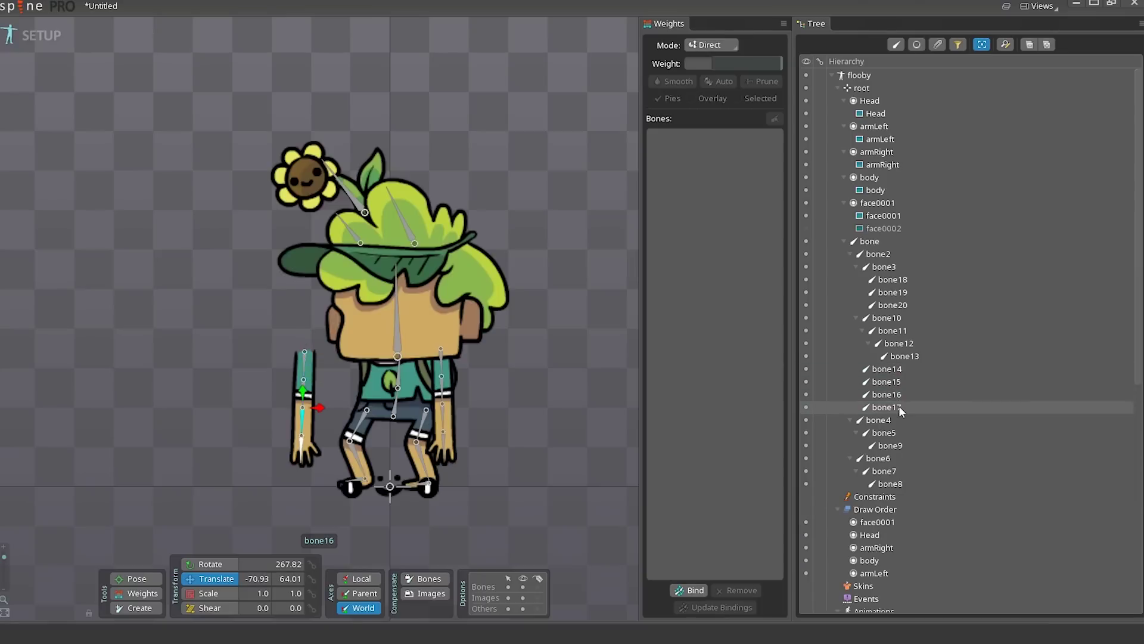
pyautogui.moveTo(897, 406)
pyautogui.mouseDown()
pyautogui.moveTo(897, 374)
pyautogui.moveTo(906, 396)
pyautogui.mouseUp()
pyautogui.click(893, 370)
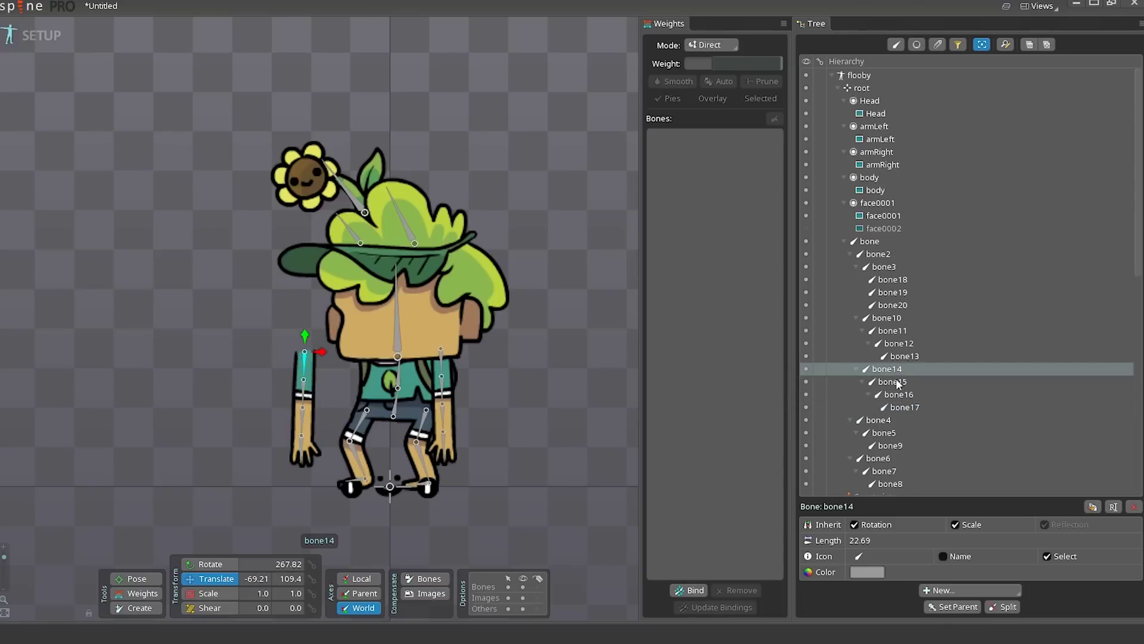
# Test the hierarchy by moving the hip bone with its children away from the character, and undo the move.
pyautogui.click(889, 254)
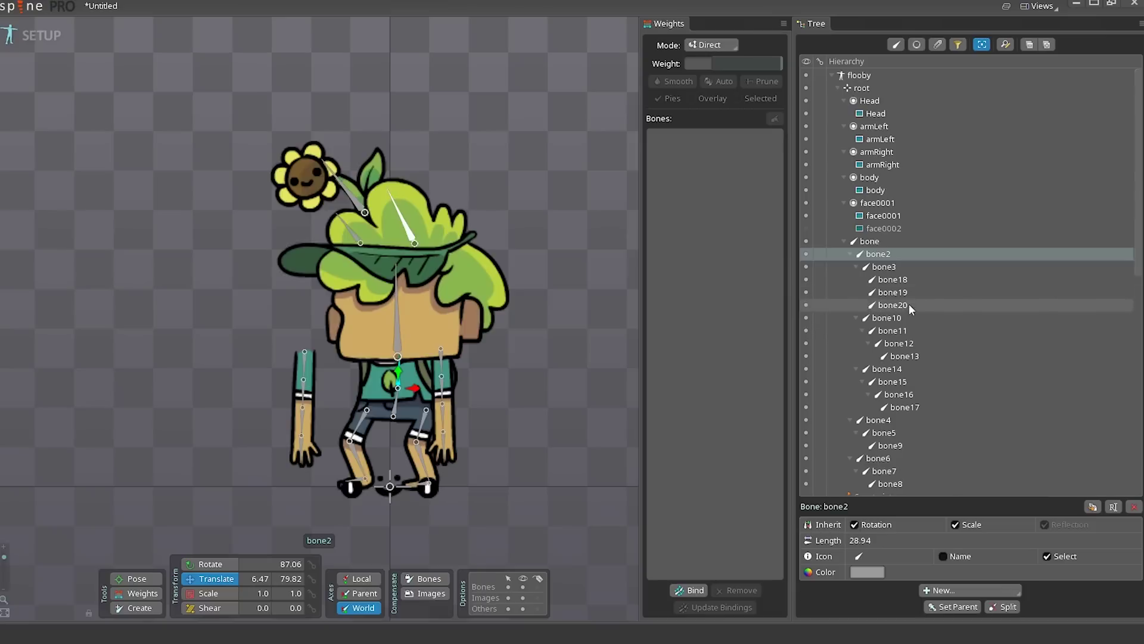
pyautogui.click(895, 240)
pyautogui.moveTo(409, 424); pyautogui.dragTo(144, 384)
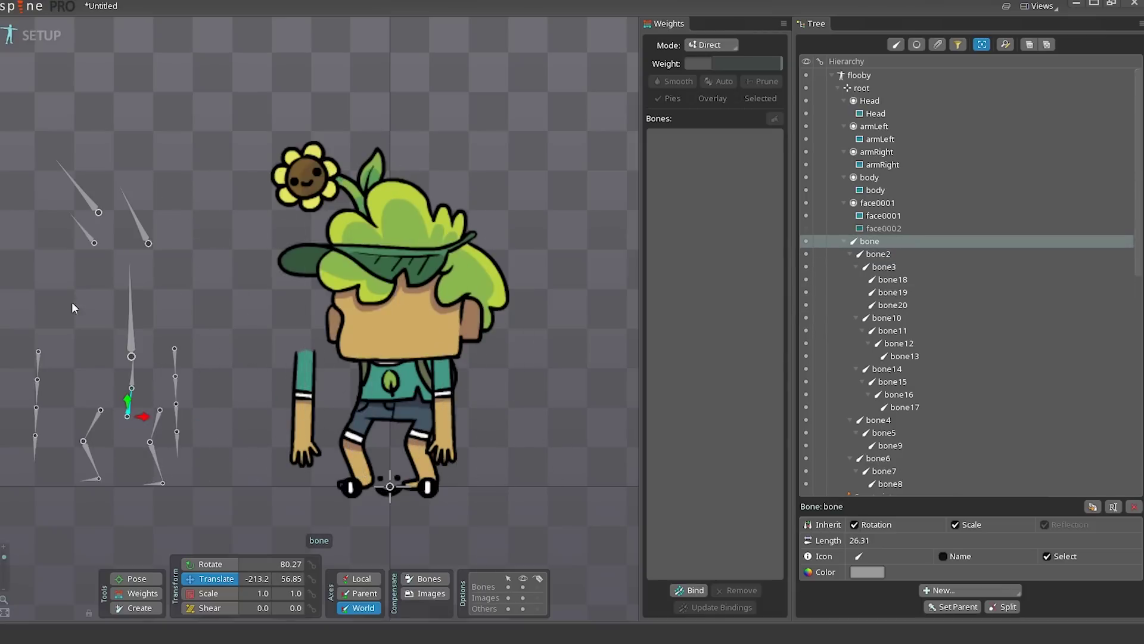
pyautogui.hotkey('ctrl', 'z')
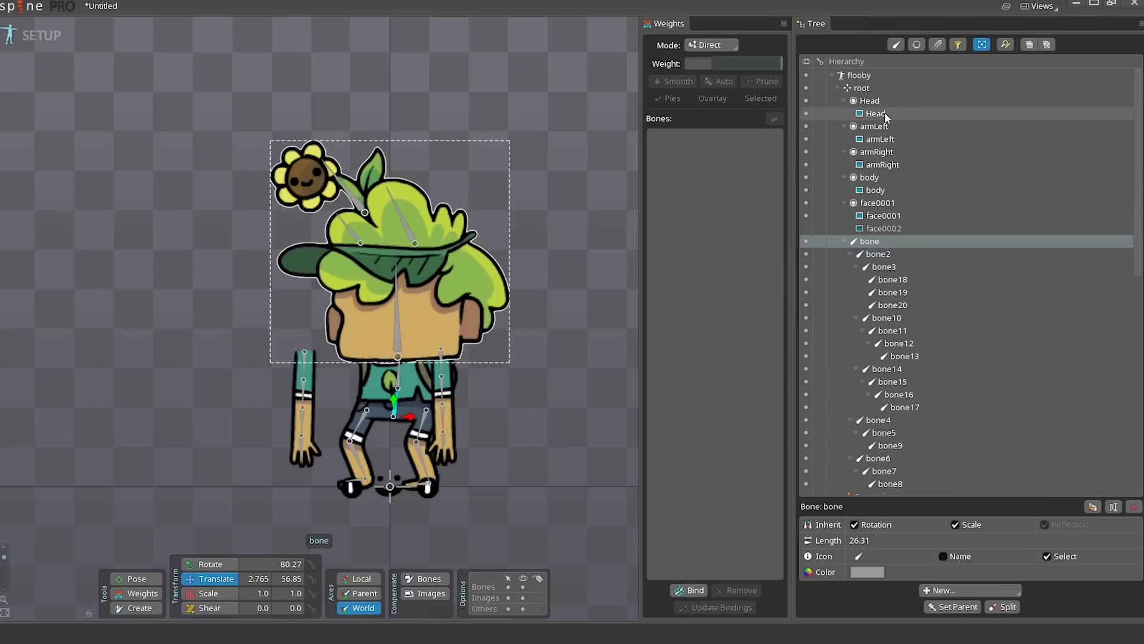
# Rename bone14, the left arm's top bone, as ArmLeft.
pyautogui.click(876, 152)
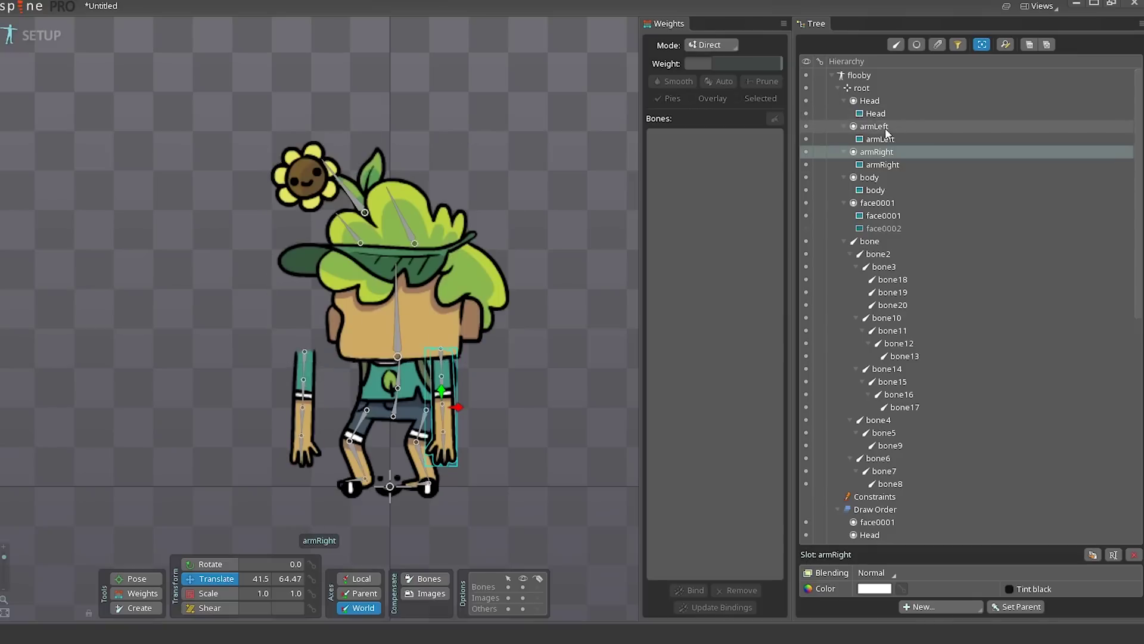
pyautogui.click(890, 127)
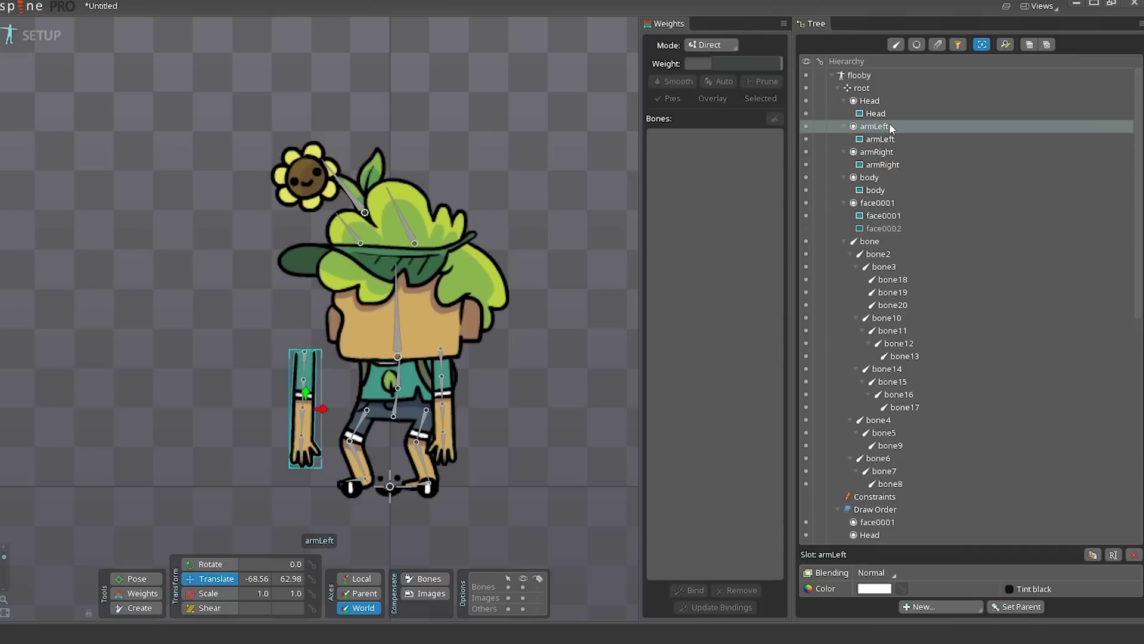
pyautogui.click(888, 369)
pyautogui.doubleClick(888, 369)
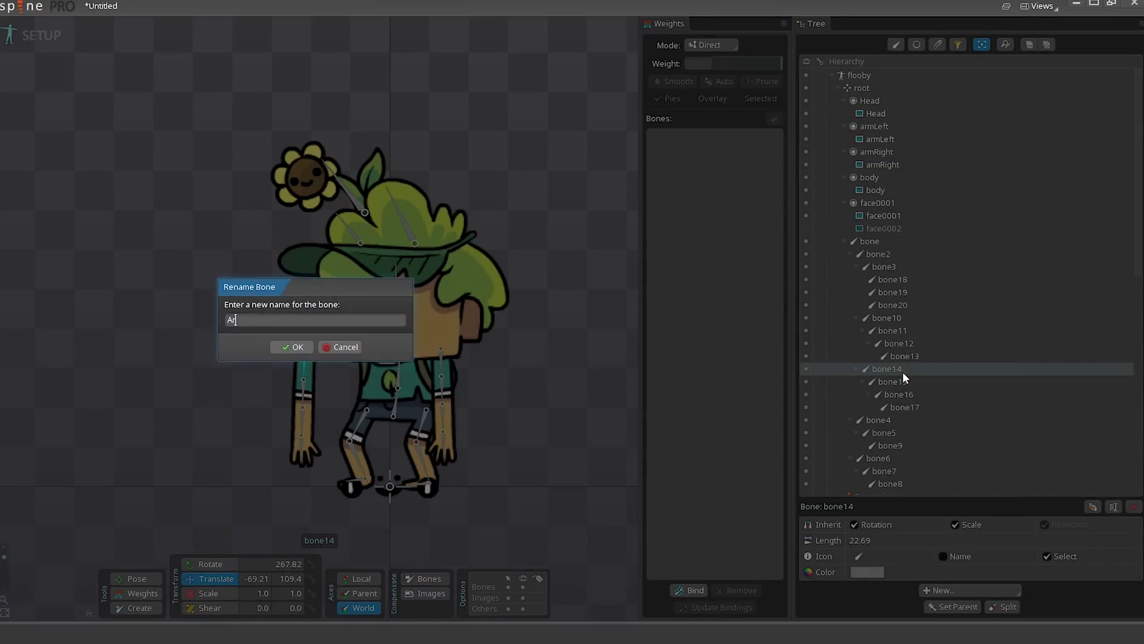
pyautogui.write('ArmLeft')
pyautogui.press('Return')
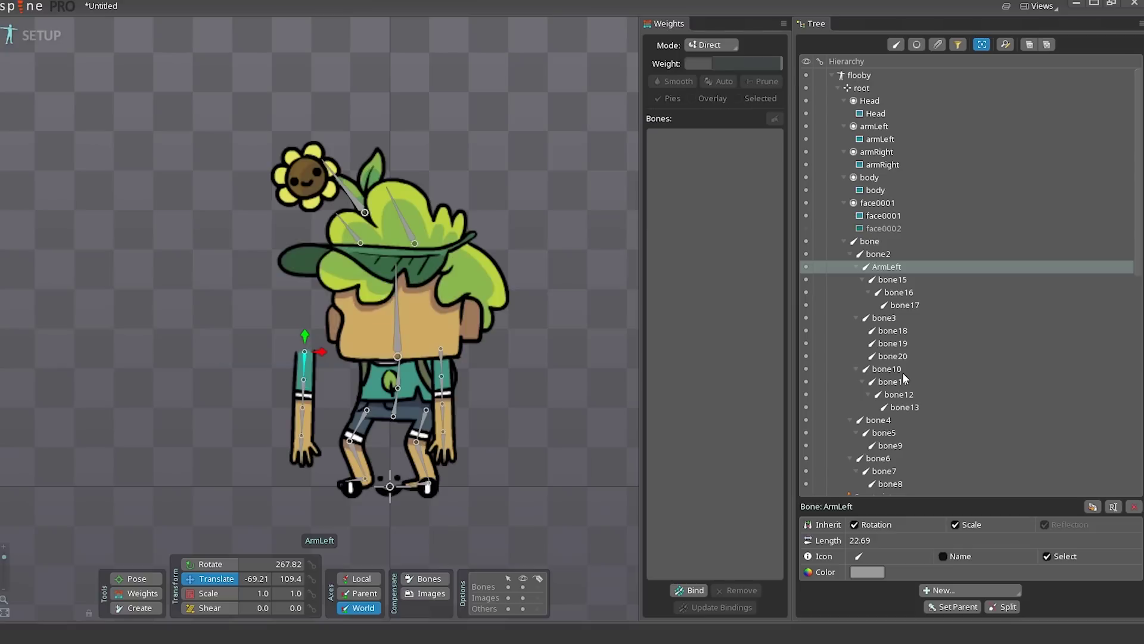
# Parent the armLeft slot to the ArmLeft bone and select that bone.
pyautogui.click(885, 125)
pyautogui.moveTo(894, 196); pyautogui.dragTo(891, 267)
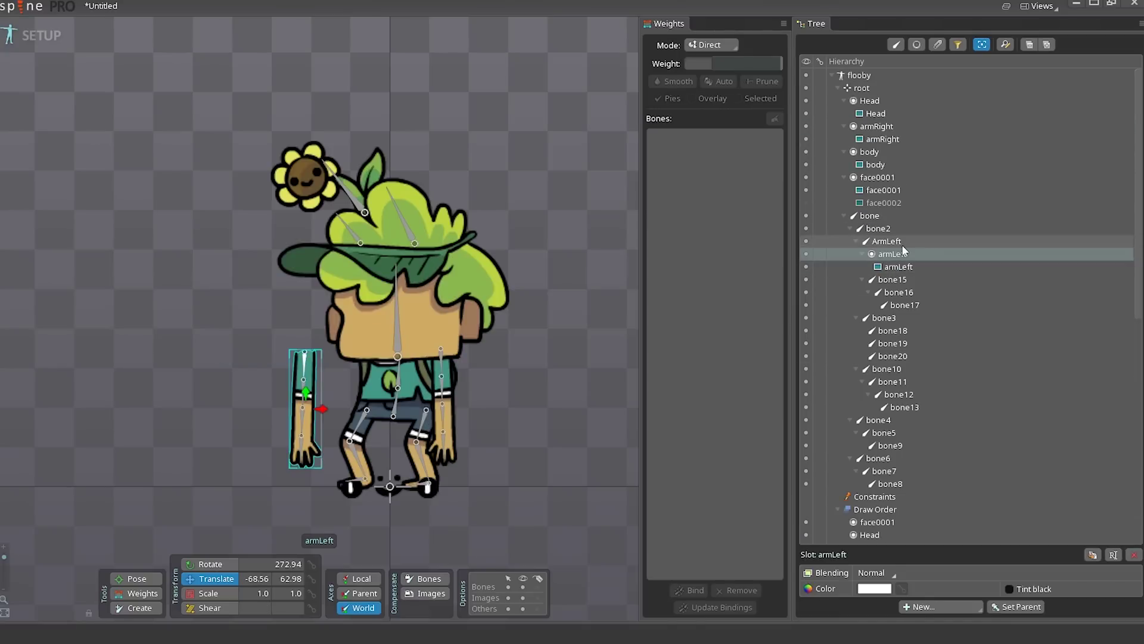
pyautogui.click(903, 245)
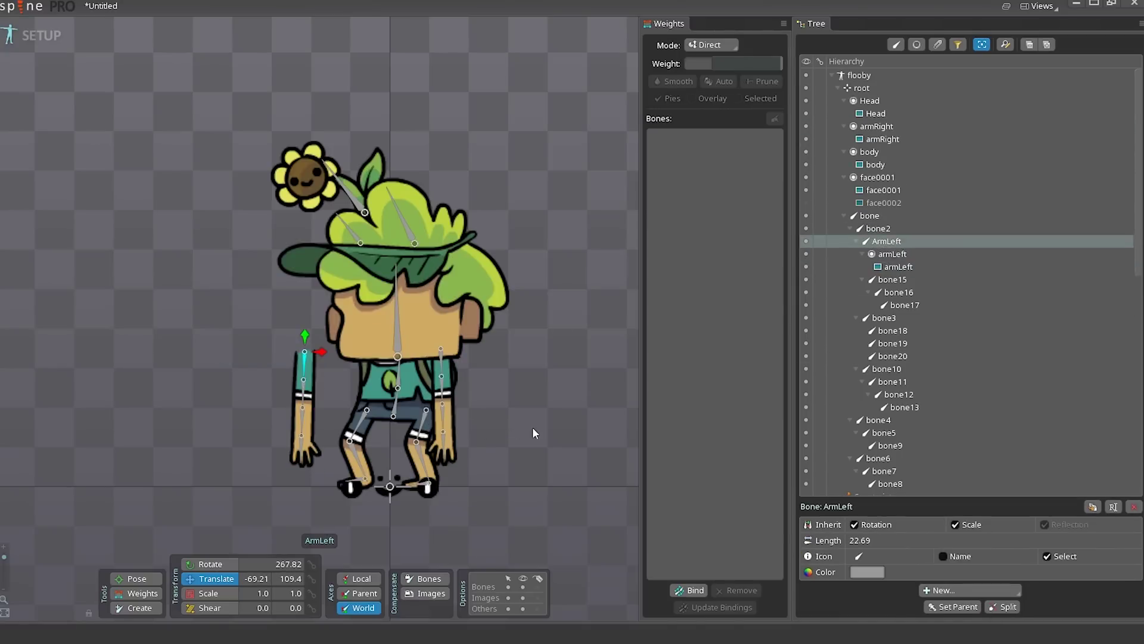
pyautogui.moveTo(533, 428); pyautogui.dragTo(559, 356)
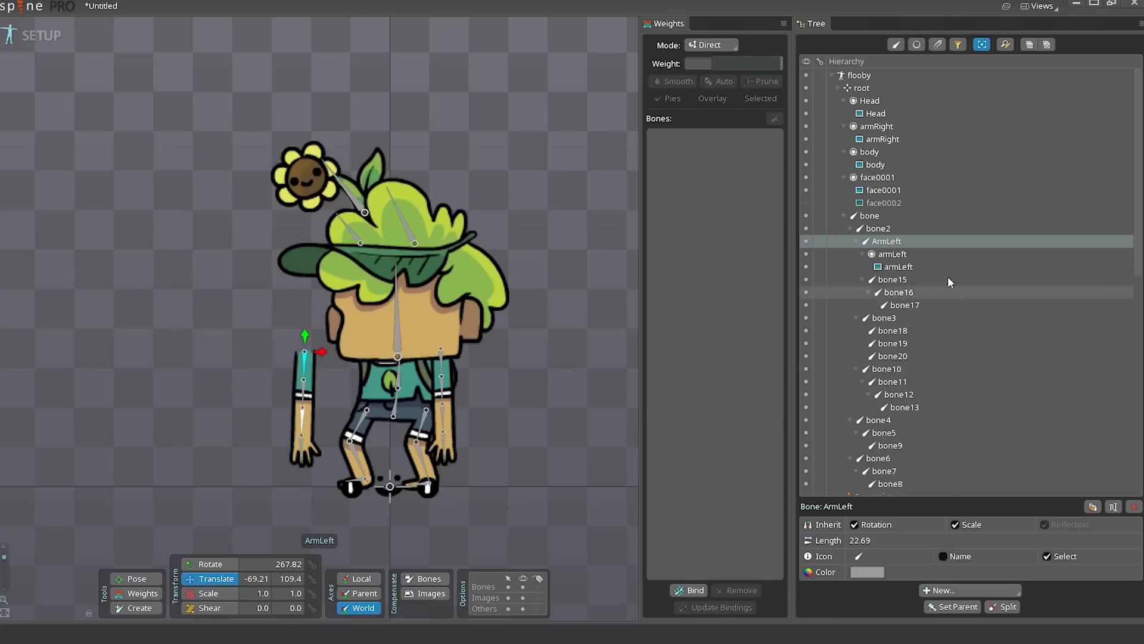
pyautogui.click(933, 266)
pyautogui.click(914, 241)
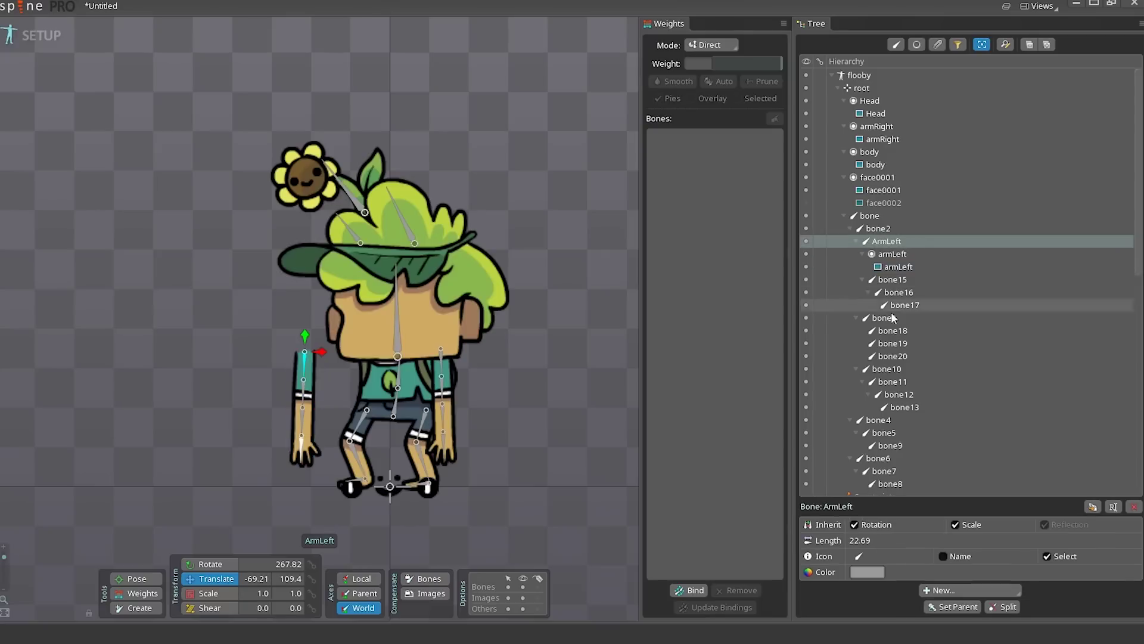
# Rename bone10, the right arm's top bone, as ArmRight and parent the armRight slot to it.
pyautogui.click(892, 318)
pyautogui.click(441, 361)
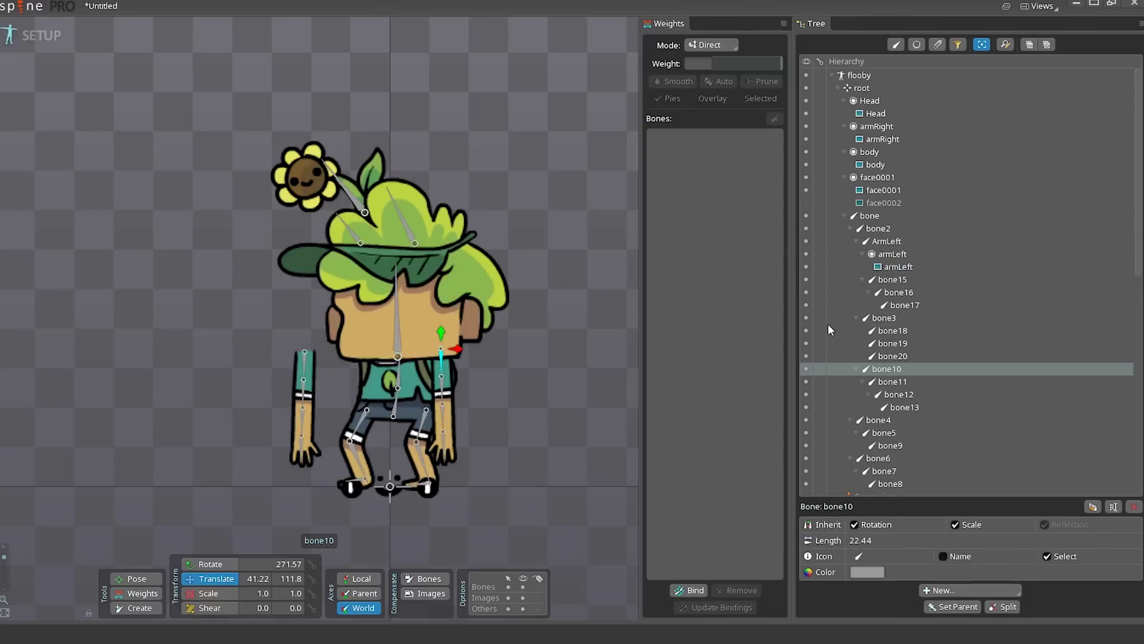
pyautogui.doubleClick(893, 368)
pyautogui.write('Arm')
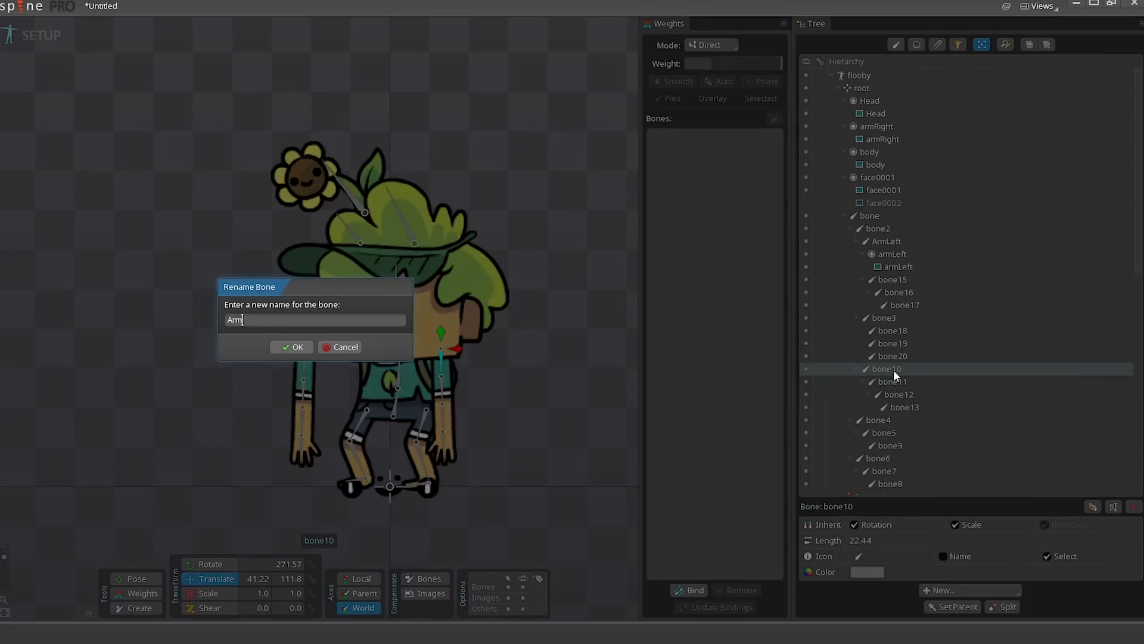
pyautogui.write('Right')
pyautogui.press('Return')
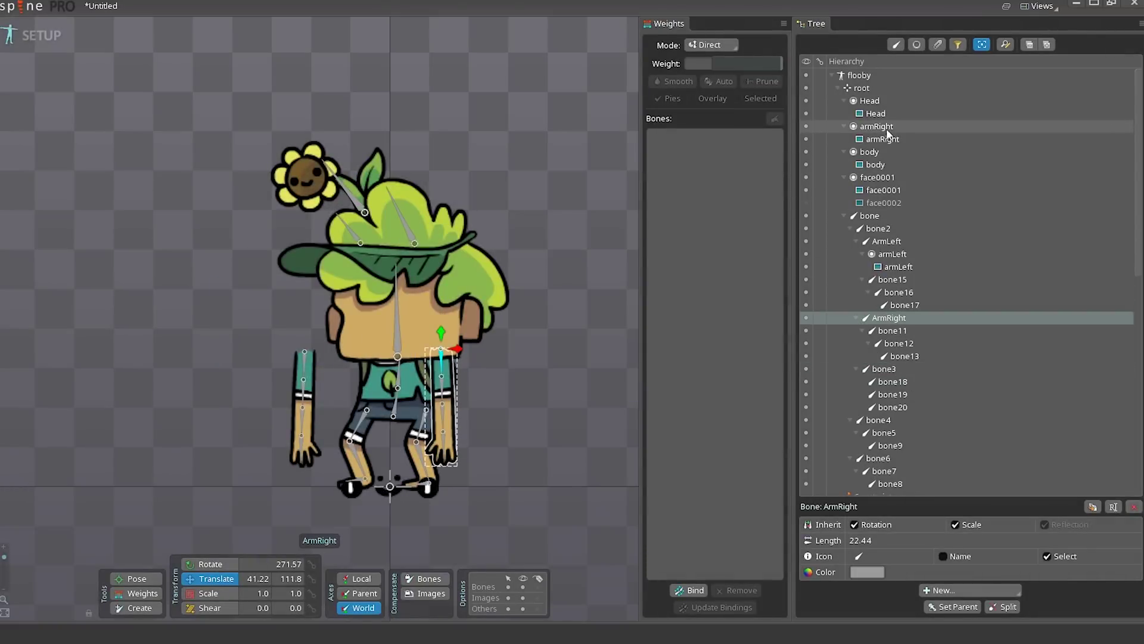
pyautogui.moveTo(884, 130); pyautogui.dragTo(906, 319)
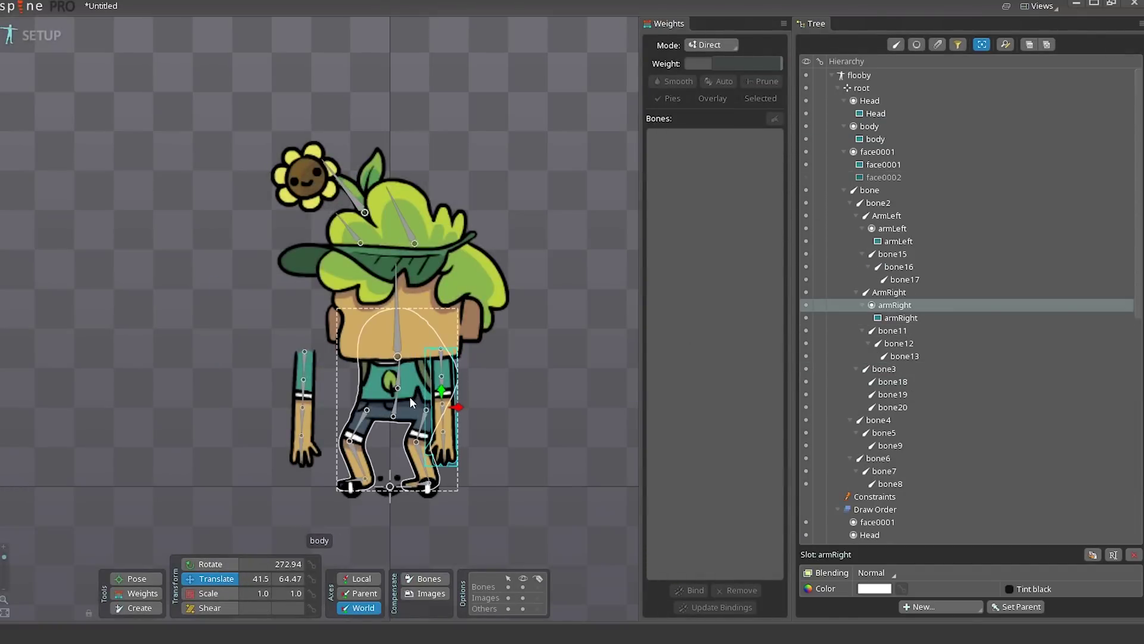
# Parent the body slot to the hip bone named bone.
pyautogui.click(399, 416)
pyautogui.click(394, 417)
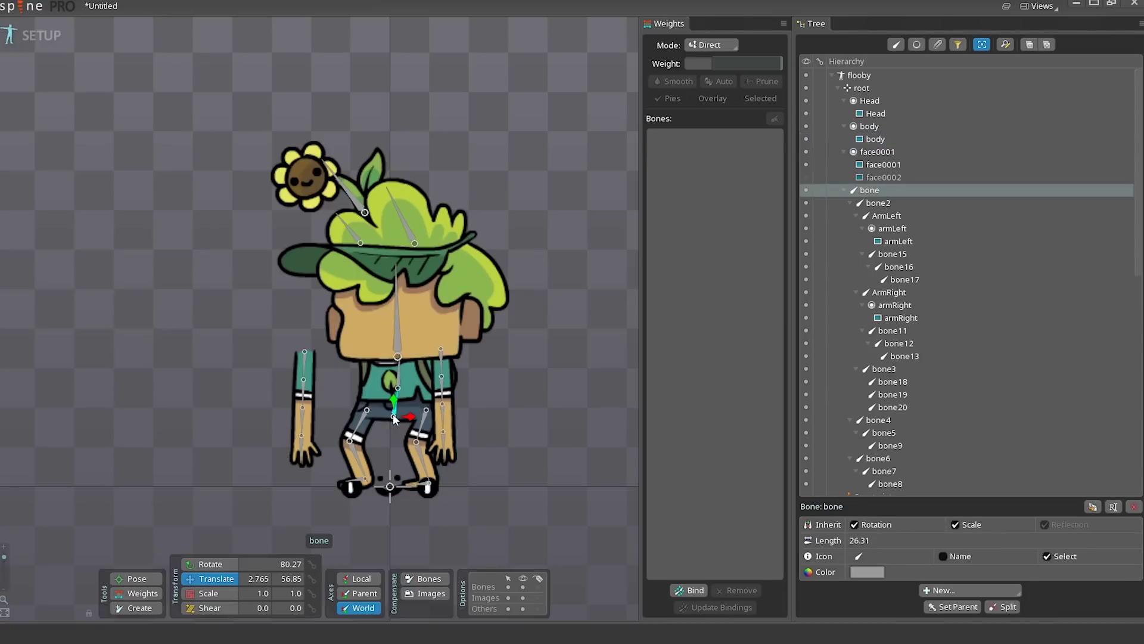
pyautogui.moveTo(869, 126); pyautogui.dragTo(871, 189)
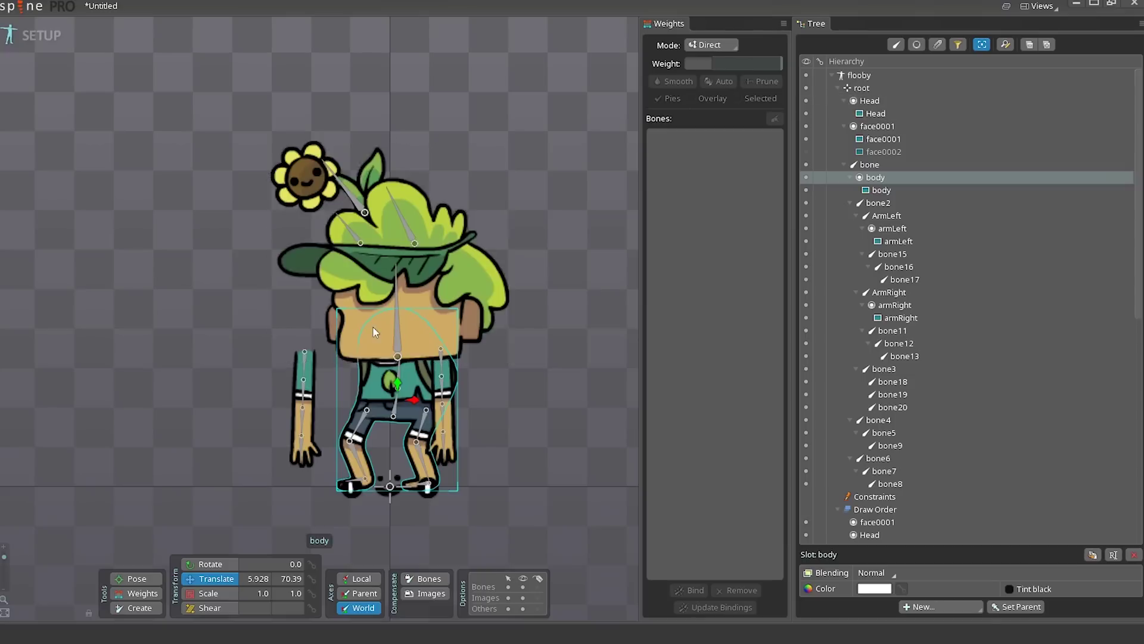
# Parent the Head slot to bone3 and rename that bone as Head.
pyautogui.click(398, 327)
pyautogui.moveTo(872, 101); pyautogui.dragTo(897, 369)
pyautogui.doubleClick(887, 346)
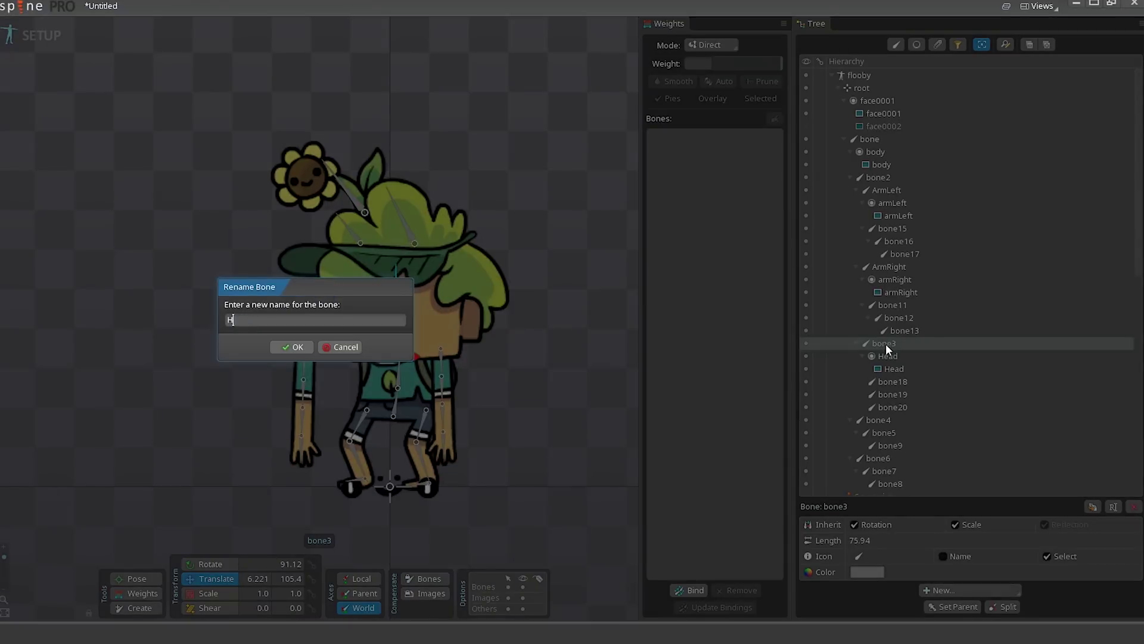
pyautogui.write('Head')
pyautogui.press('Return')
# Rename the hip bone as Body.
pyautogui.doubleClick(870, 139)
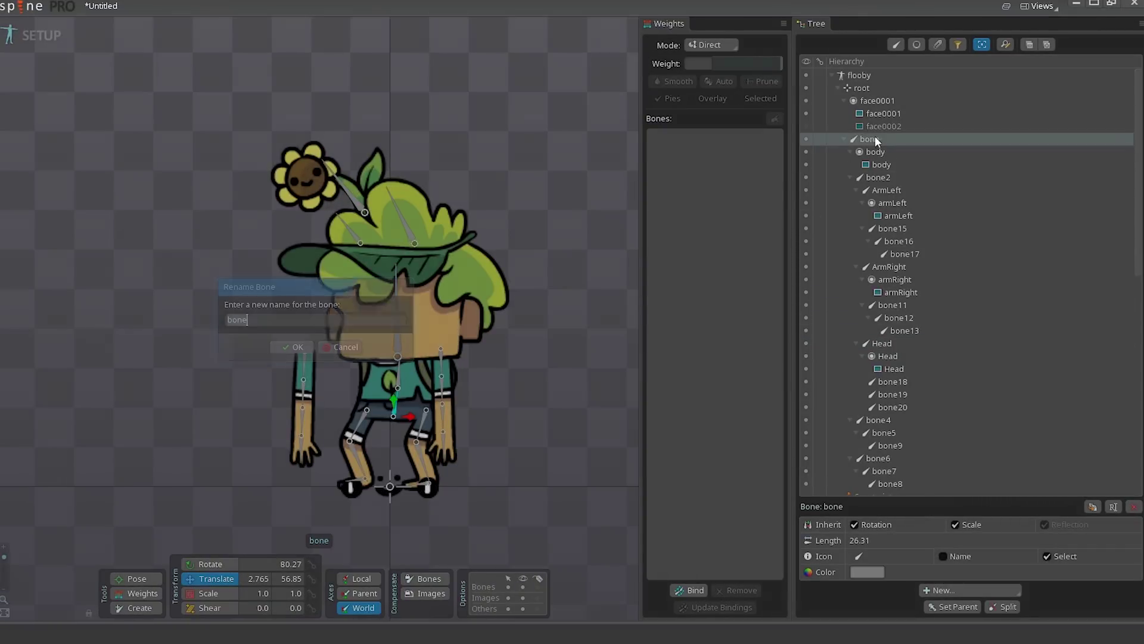
pyautogui.write('Body')
pyautogui.press('Return')
# Create a zero-length child bone of Head in the middle of the face and move it to about X 6.2, Y 130.9.
pyautogui.click(879, 99)
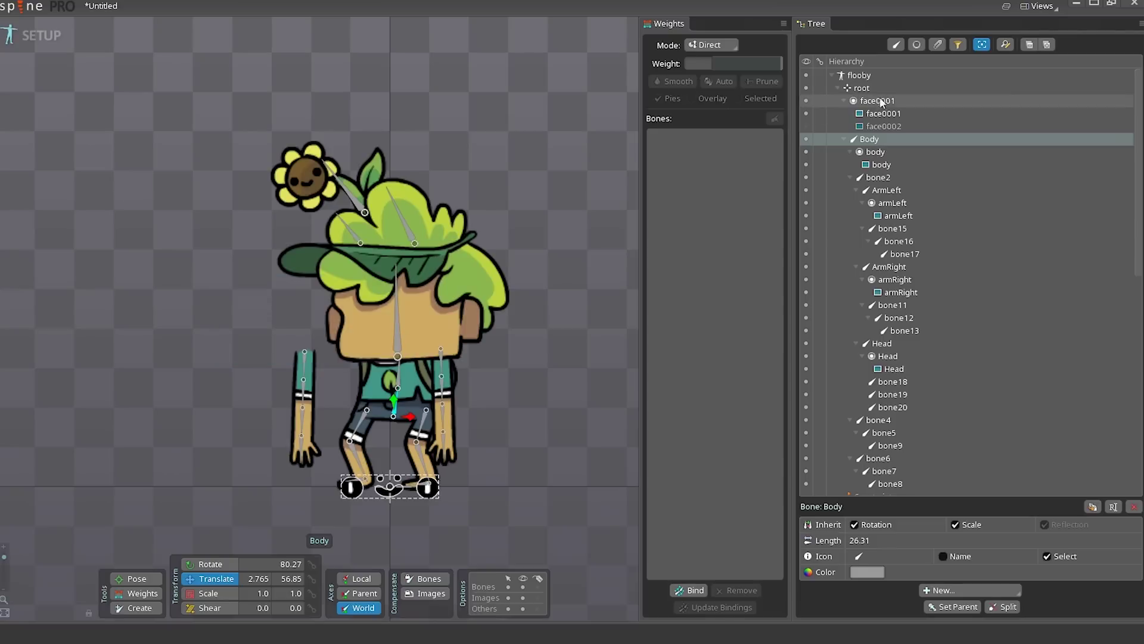
pyautogui.click(402, 333)
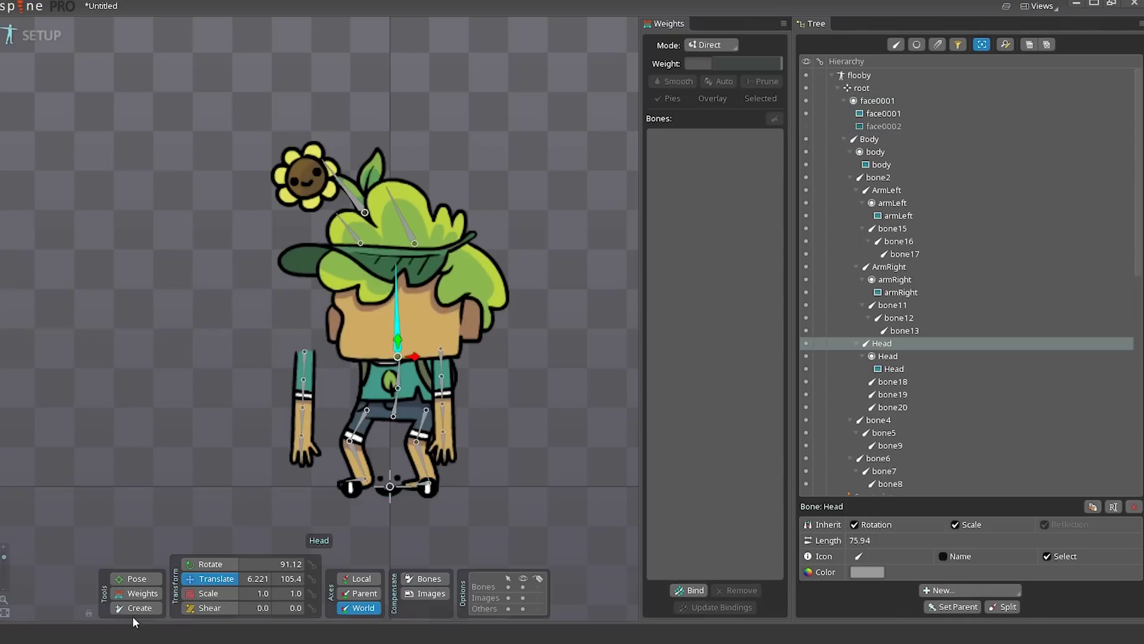
pyautogui.click(132, 613)
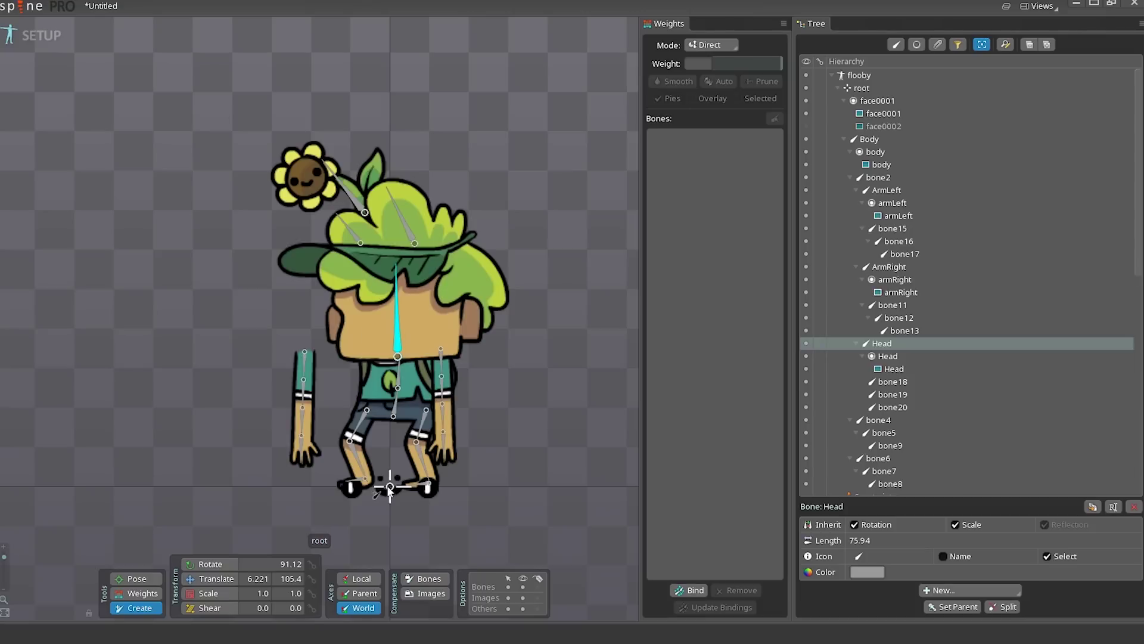
pyautogui.click(383, 325)
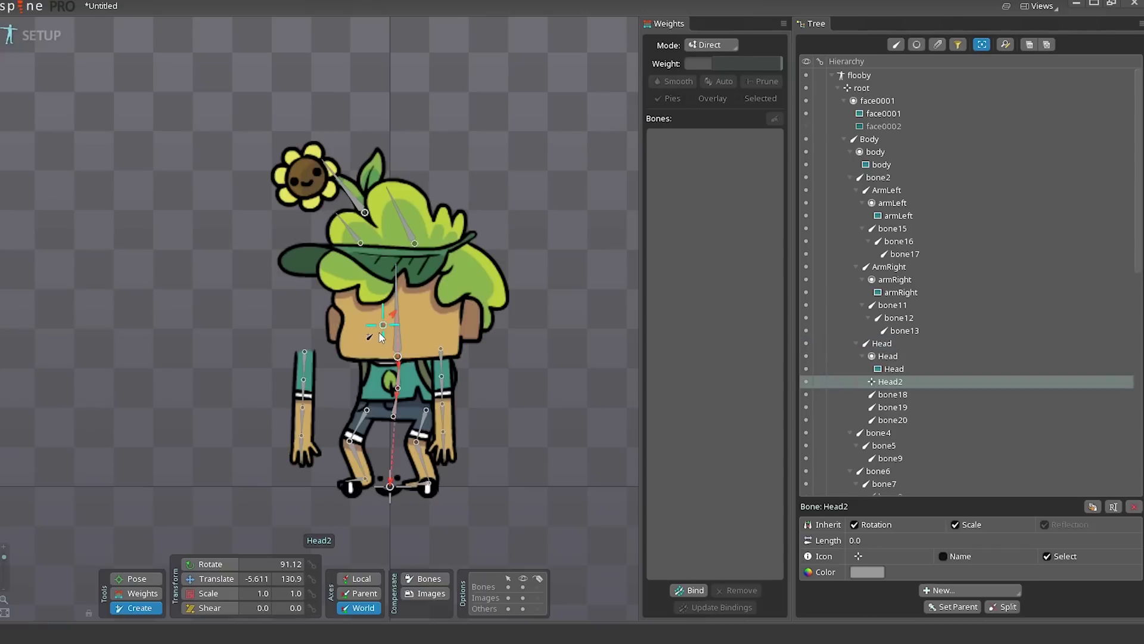
pyautogui.click(212, 581)
pyautogui.moveTo(405, 324); pyautogui.dragTo(416, 326)
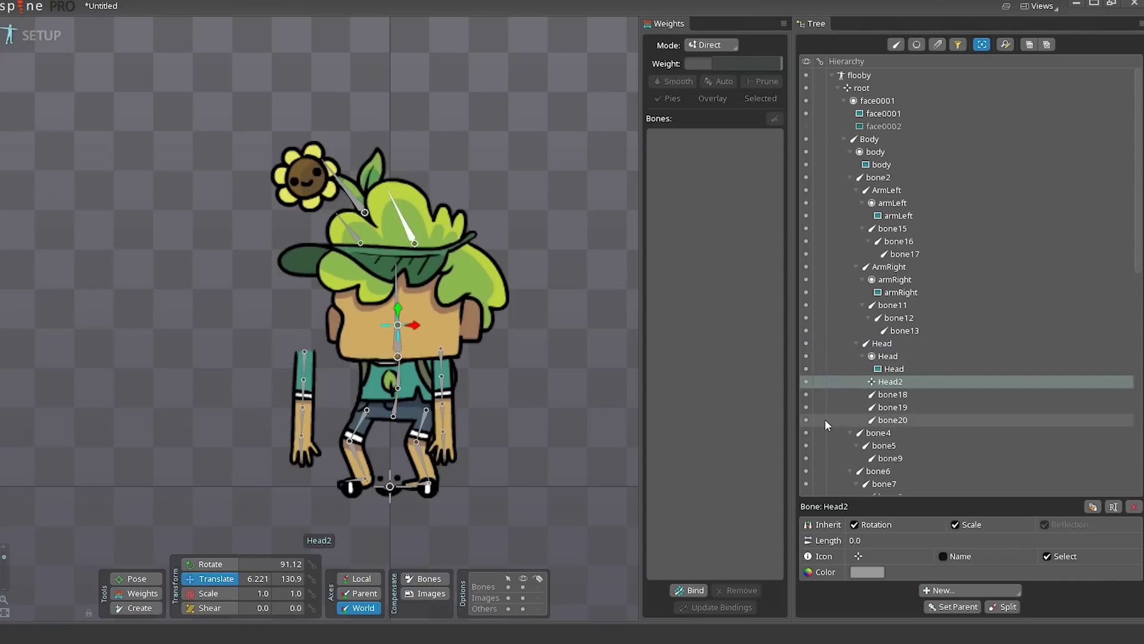
# Parent the face0001 slot to Head2 and move that bone onto the face image at the feet with bone and image compensation, then disable compensation.
pyautogui.moveTo(882, 99)
pyautogui.mouseDown()
pyautogui.moveTo(881, 349)
pyautogui.moveTo(892, 382)
pyautogui.mouseUp()
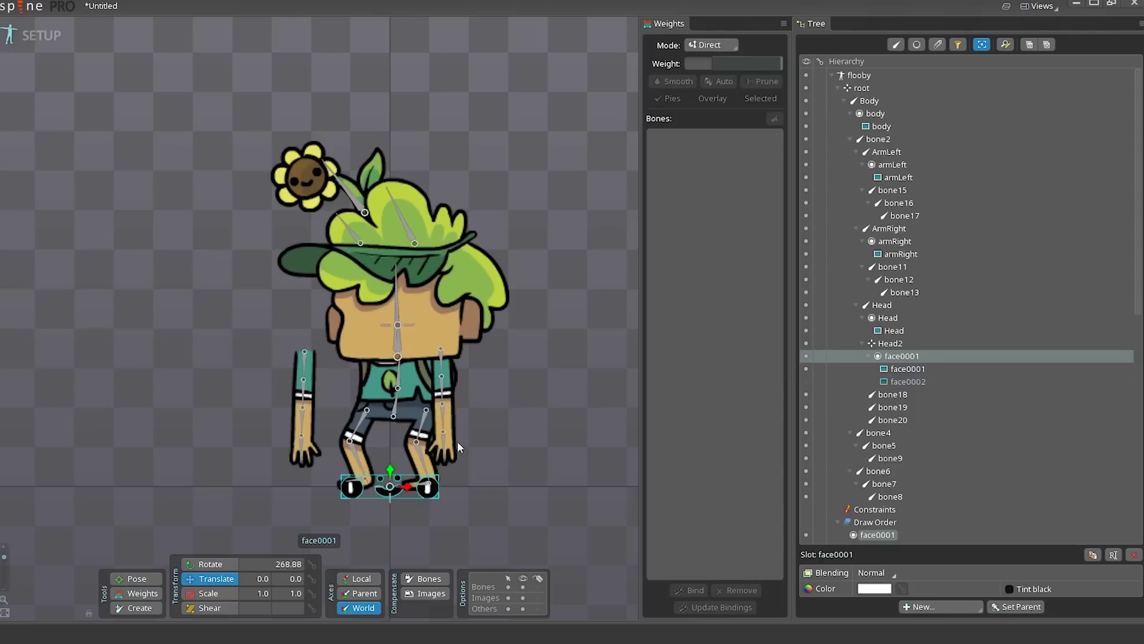
pyautogui.click(891, 344)
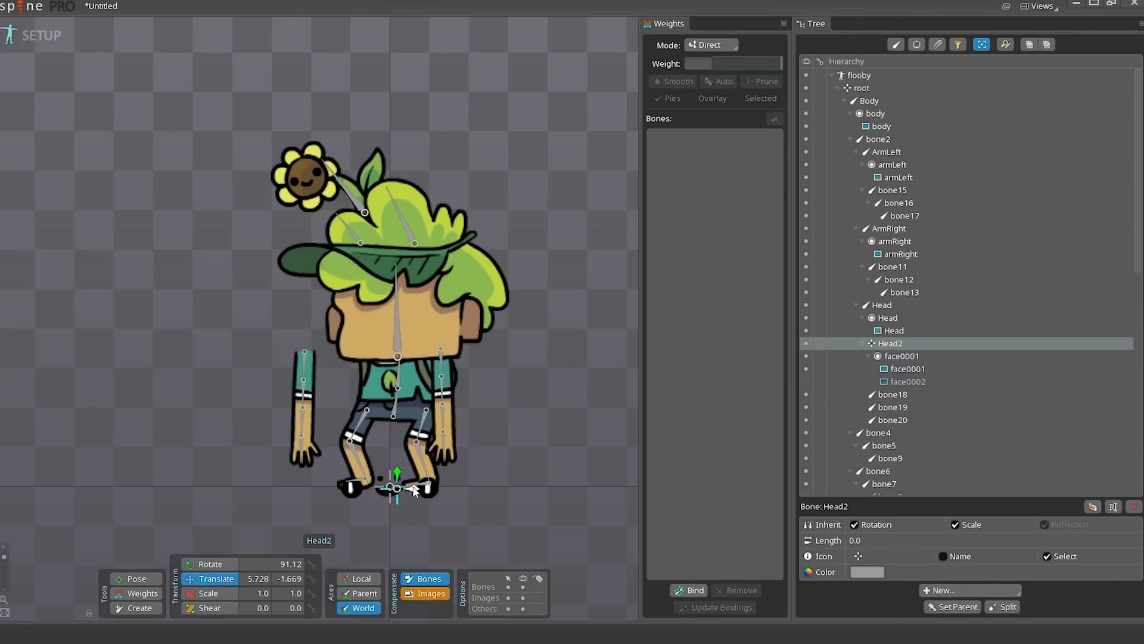
pyautogui.click(434, 581)
pyautogui.click(432, 591)
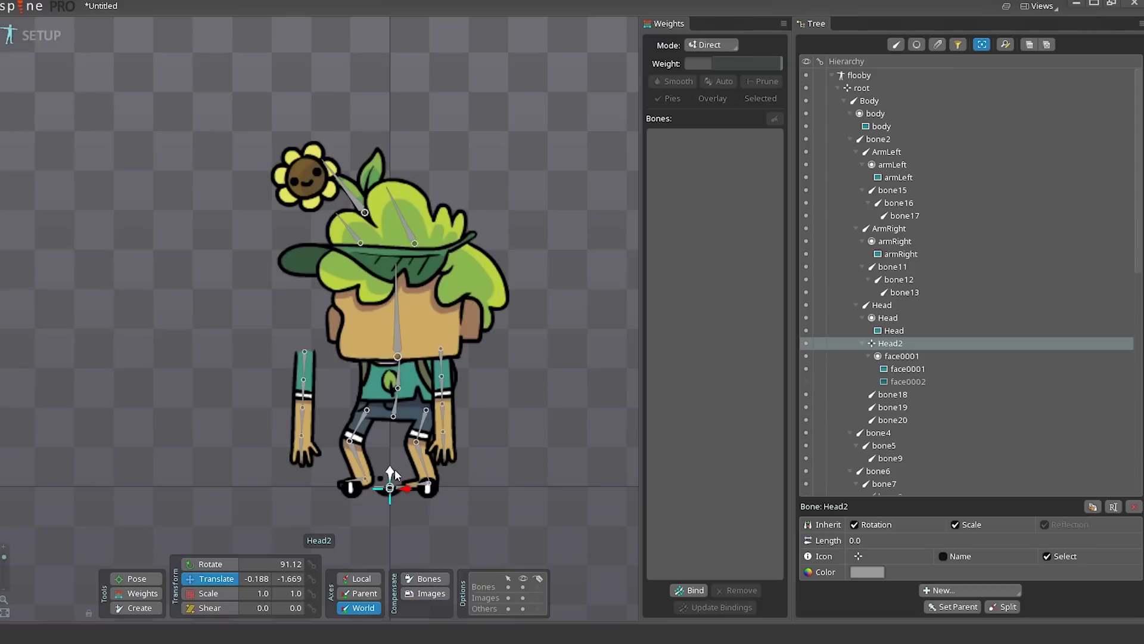
# Move the face up onto the head by its Head2 bone and move the ArmLeft bone to X -17.94 against the body.
pyautogui.moveTo(395, 469); pyautogui.dragTo(421, 306)
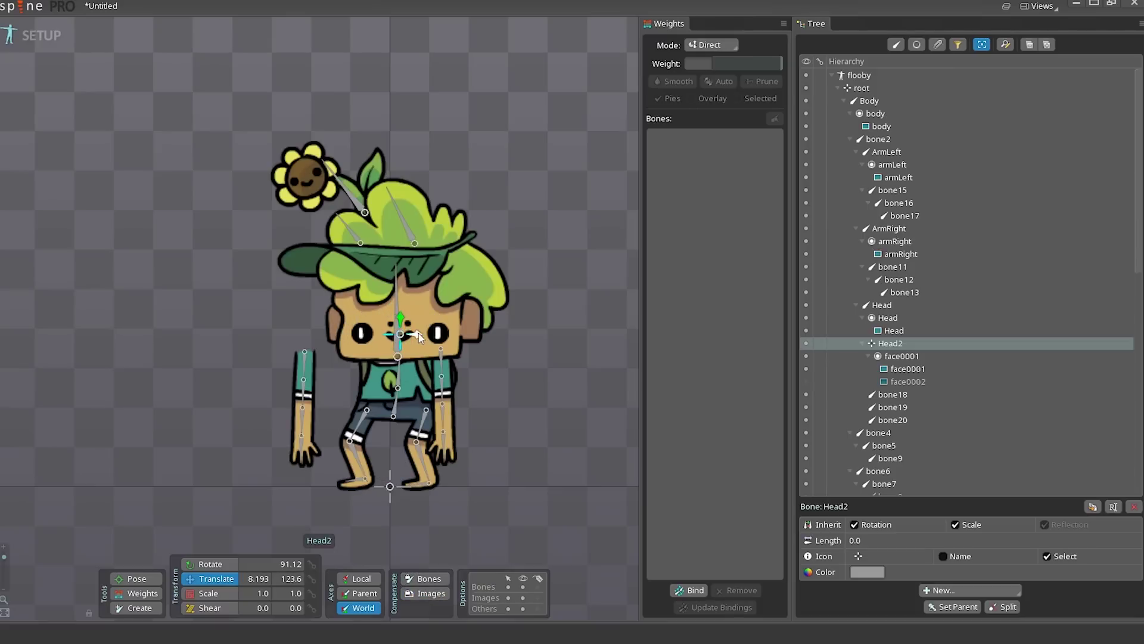
pyautogui.moveTo(316, 362); pyautogui.dragTo(385, 361)
# Save the project as flooby in the howtoanimate folder on drive F:.
pyautogui.hotkey('ctrl', 's')
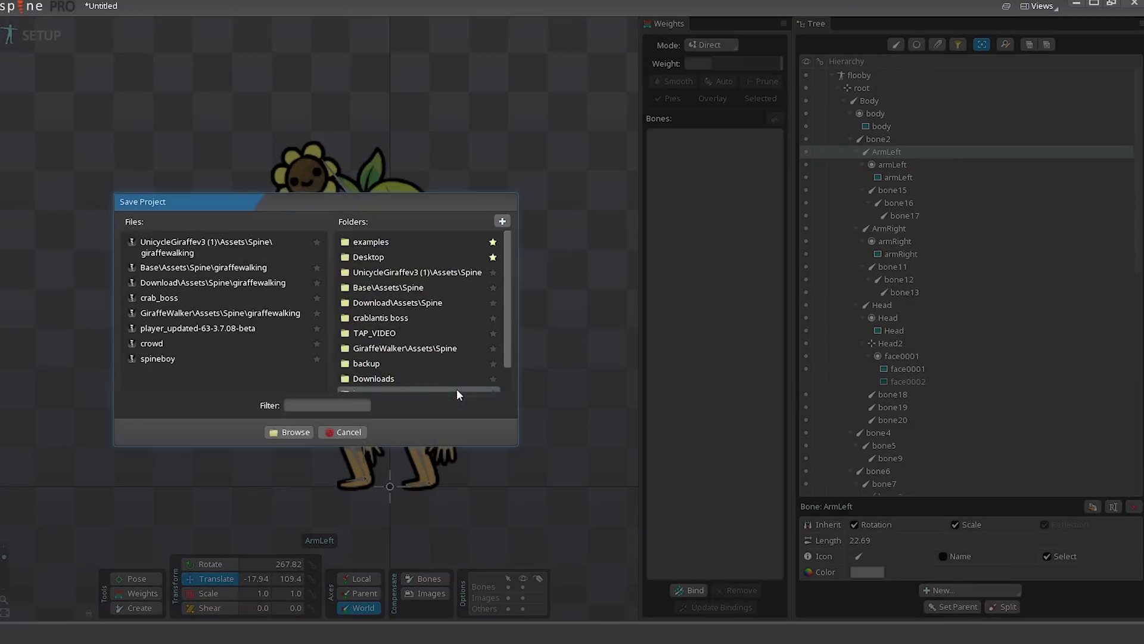
pyautogui.click(343, 432)
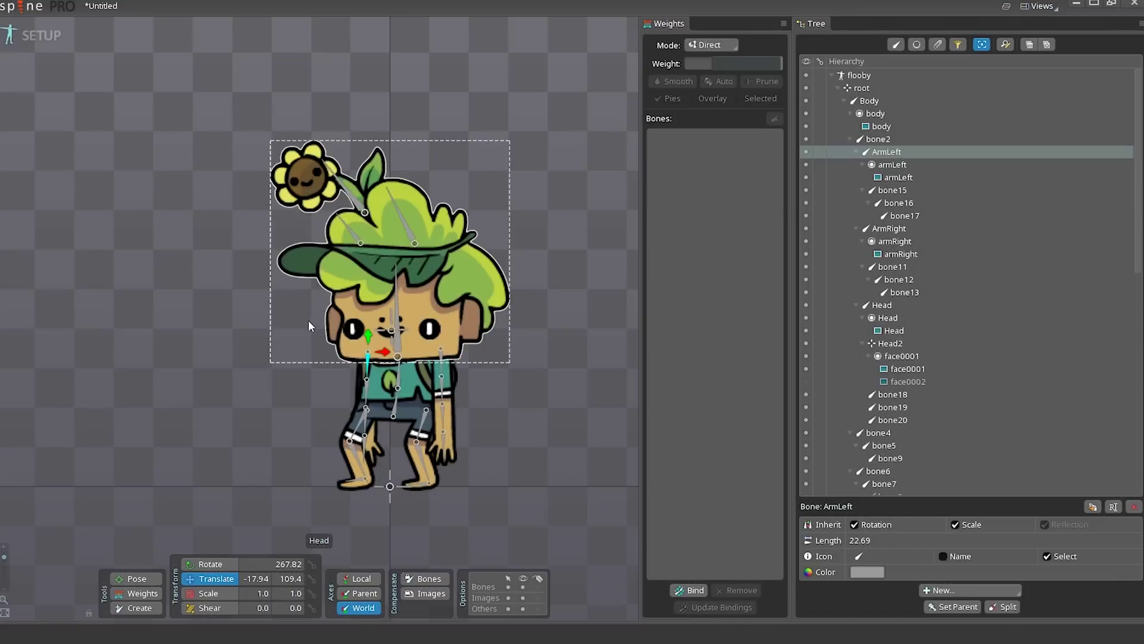
pyautogui.hotkey('ctrl', 's')
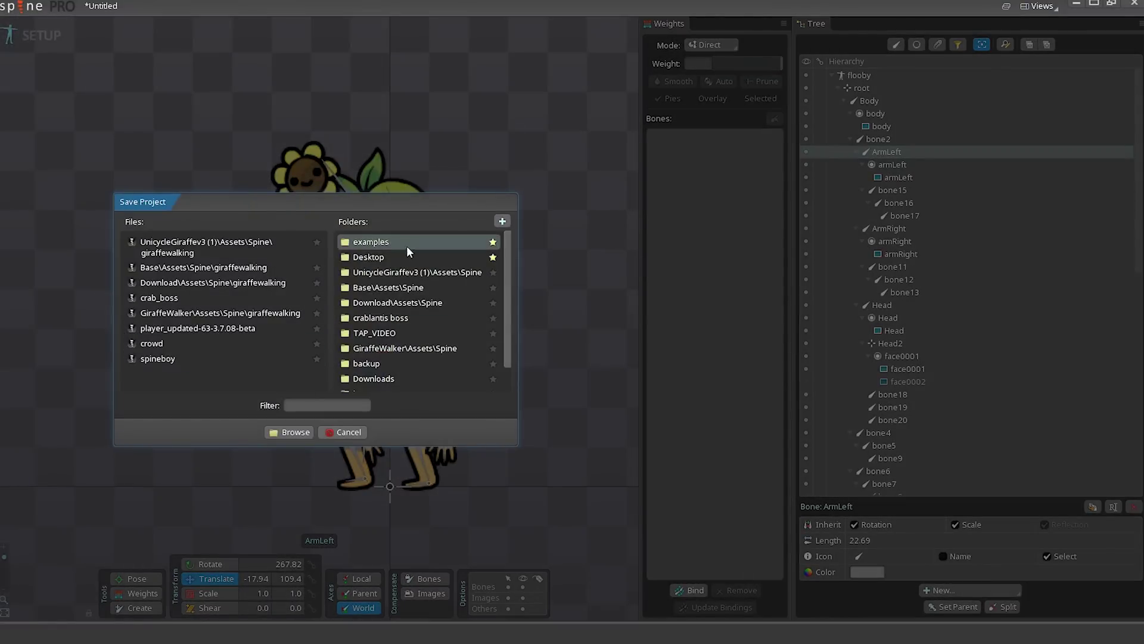
pyautogui.click(292, 432)
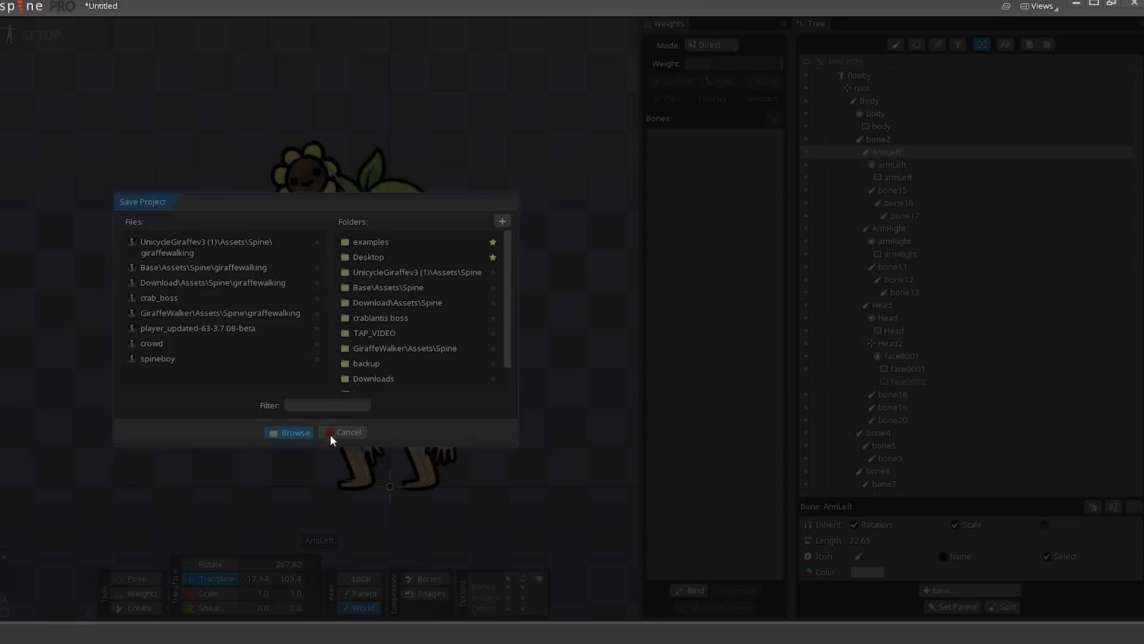
pyautogui.scroll(-2, 51, 309)
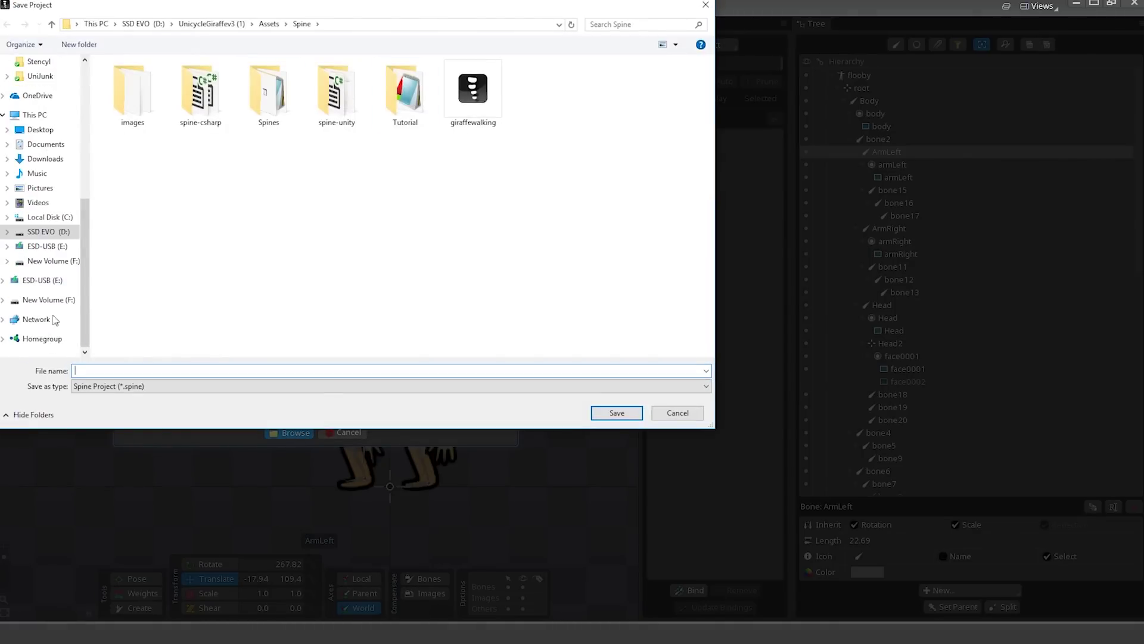
pyautogui.click(58, 302)
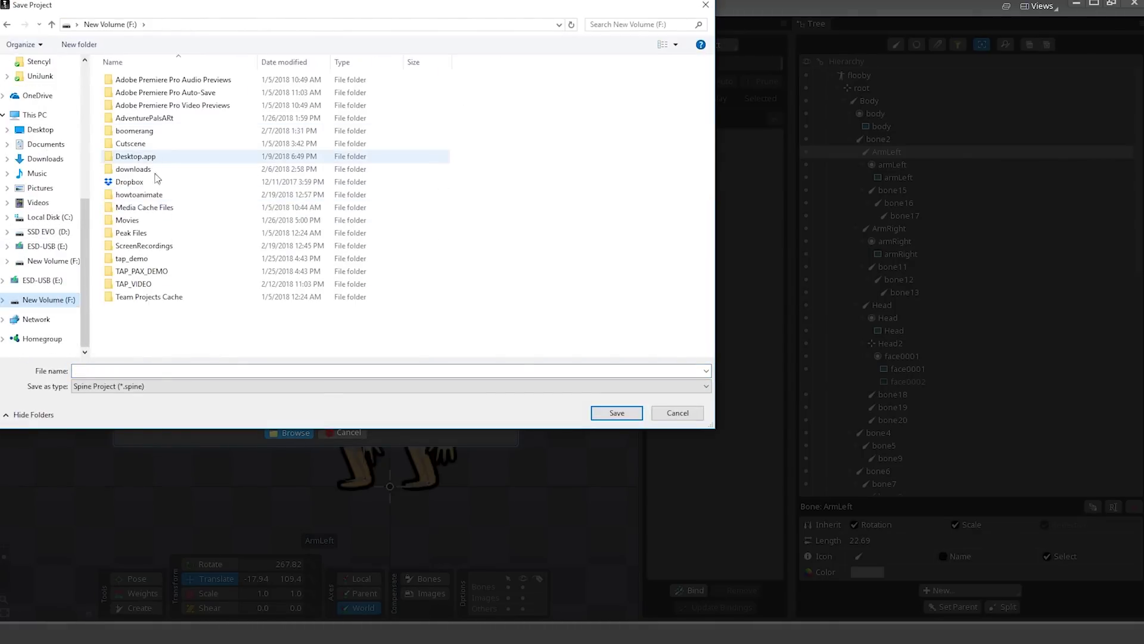
pyautogui.doubleClick(158, 197)
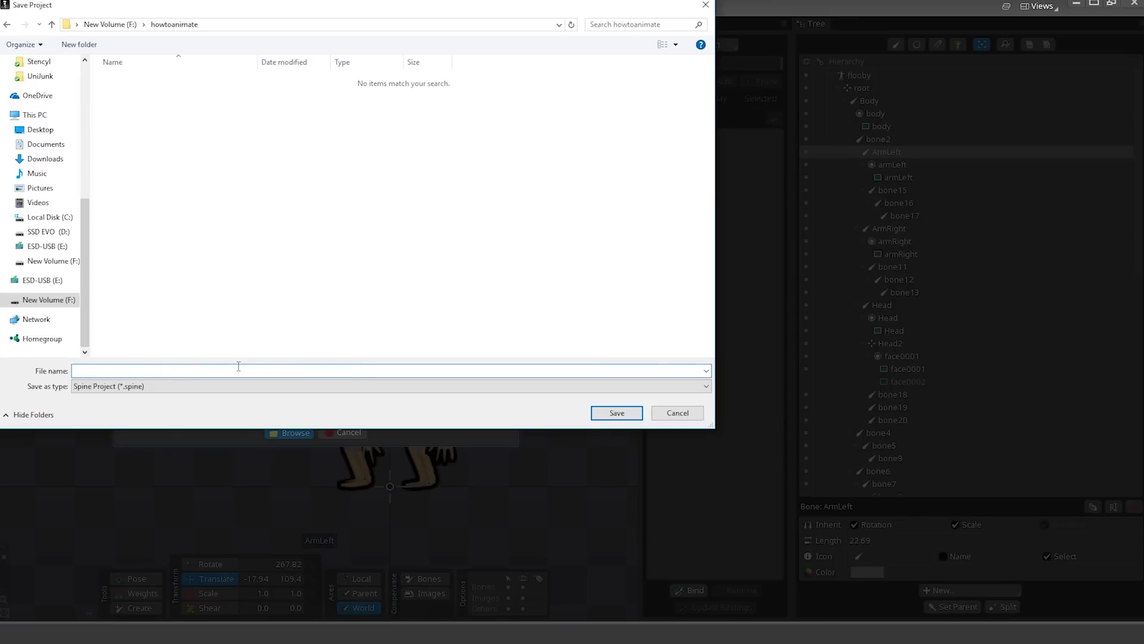
pyautogui.write('flooby')
pyautogui.press('Return')
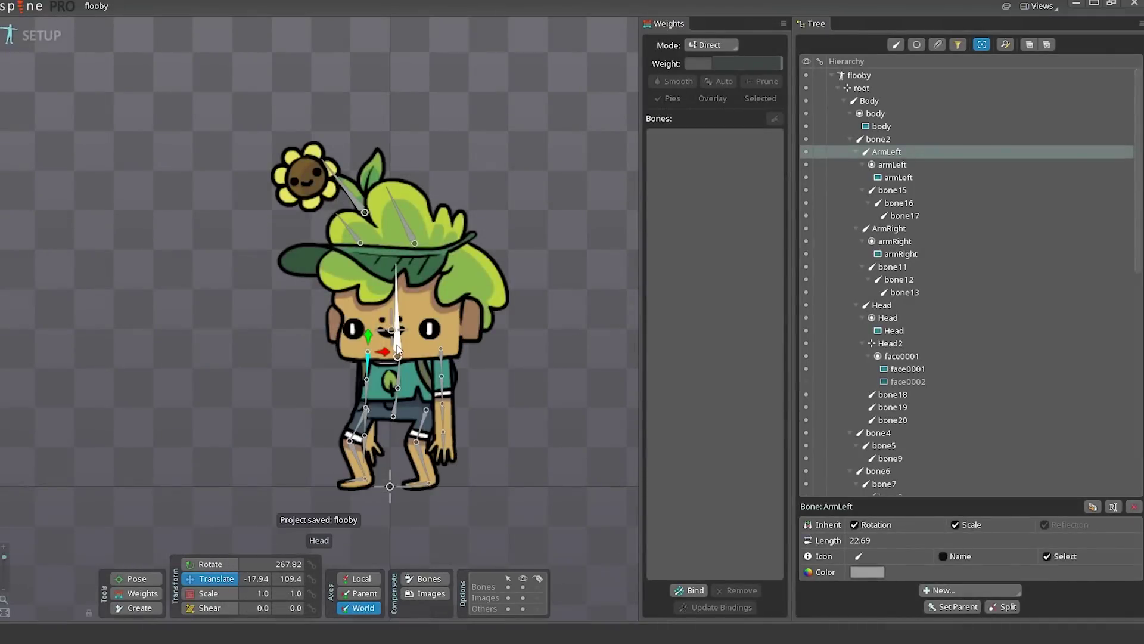
# Move the Head bone up and slightly left to about X 0.3, Y 114.8.
pyautogui.click(447, 367)
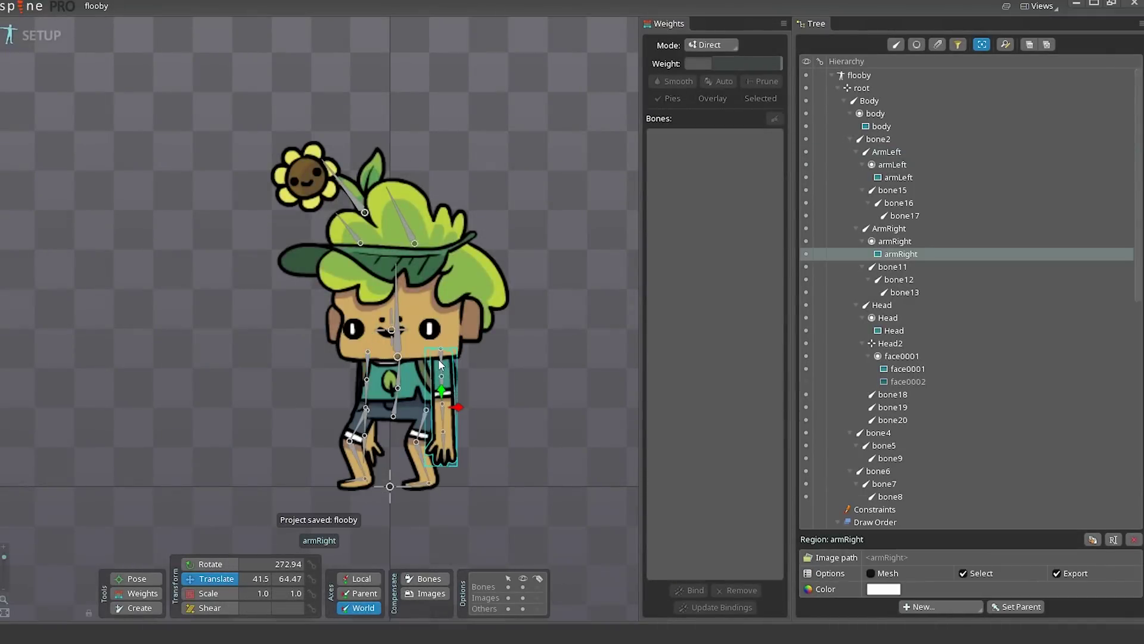
pyautogui.click(399, 350)
pyautogui.moveTo(416, 358)
pyautogui.mouseDown()
pyautogui.moveTo(391, 331)
pyautogui.moveTo(420, 359)
pyautogui.mouseUp()
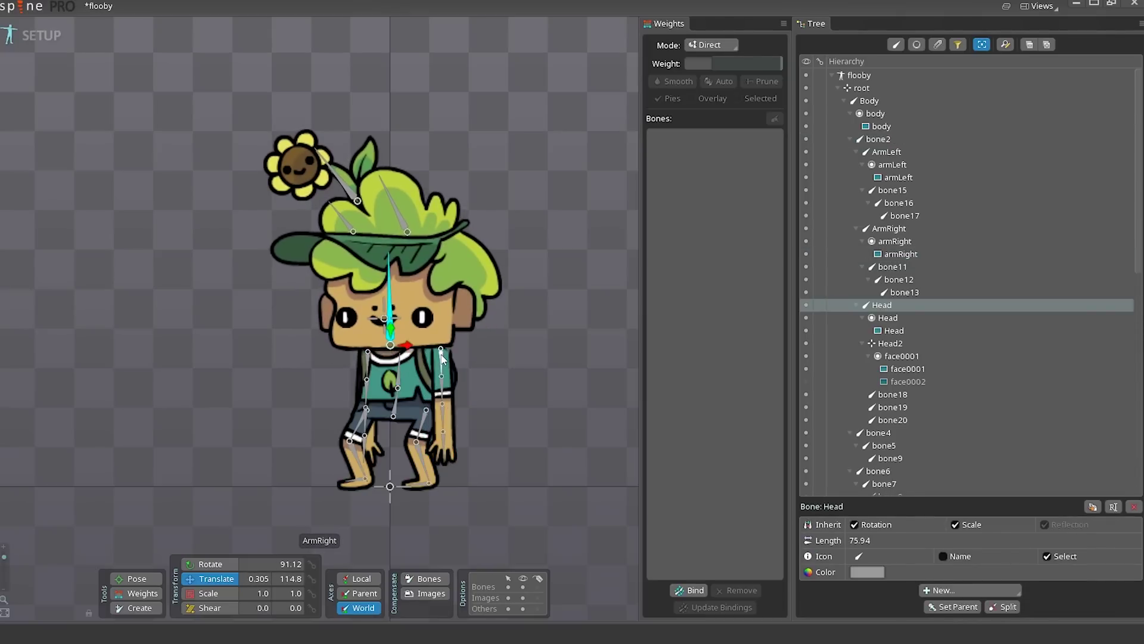
# Adjust the shoulders by moving the ArmRight bone to about X 40.7, Y 103.9 and the ArmLeft bone to about Y 107.9.
pyautogui.click(442, 357)
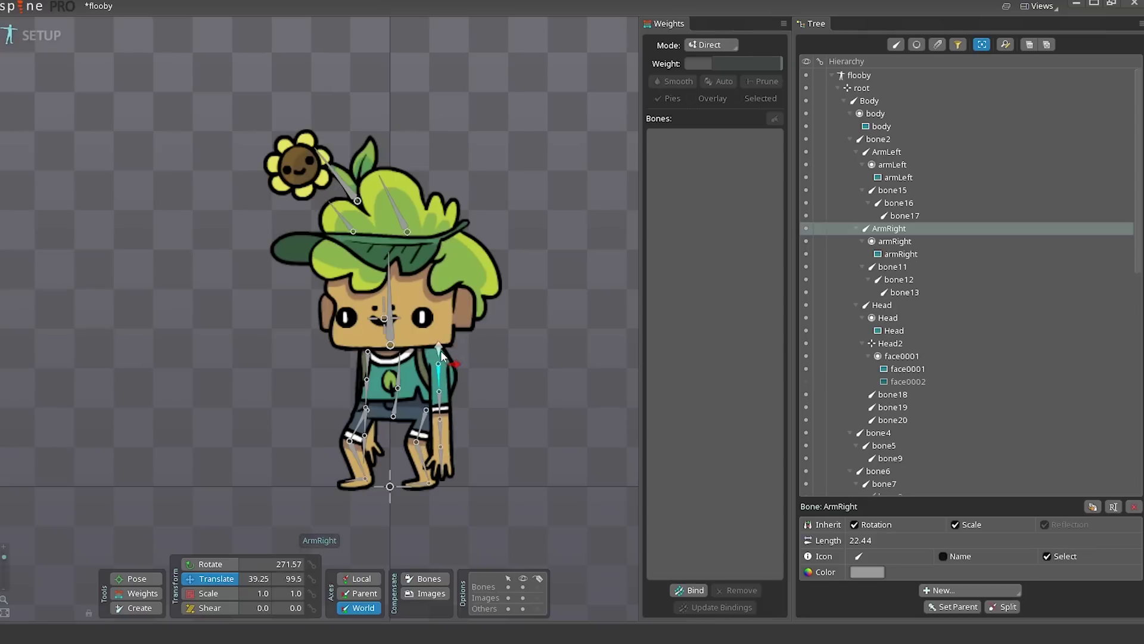
pyautogui.moveTo(441, 351); pyautogui.dragTo(442, 346)
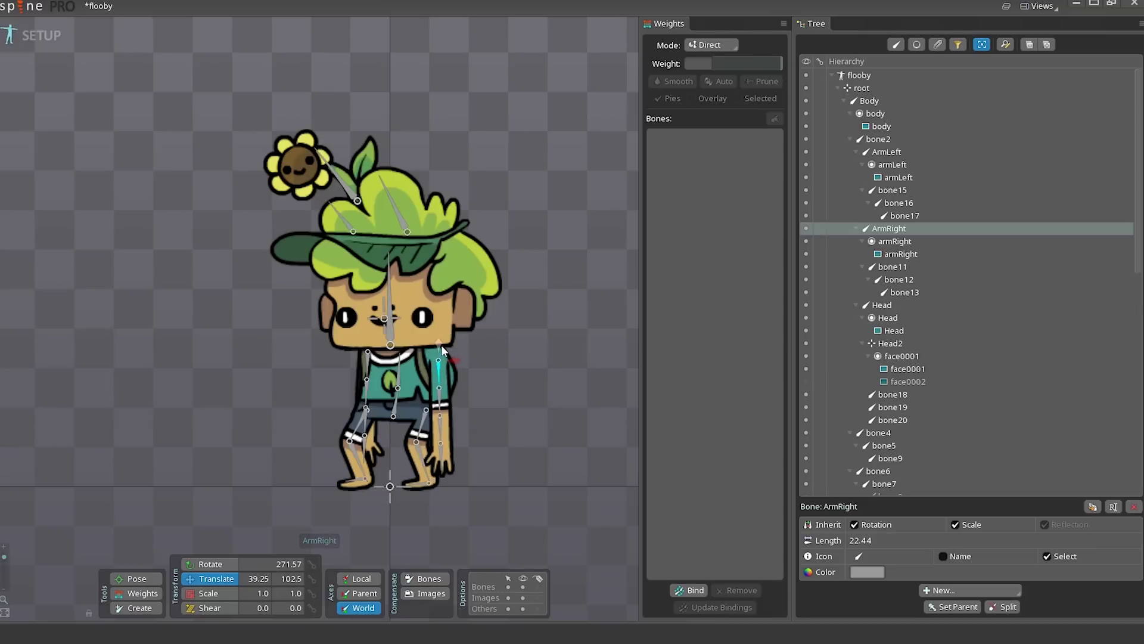
pyautogui.click(368, 380)
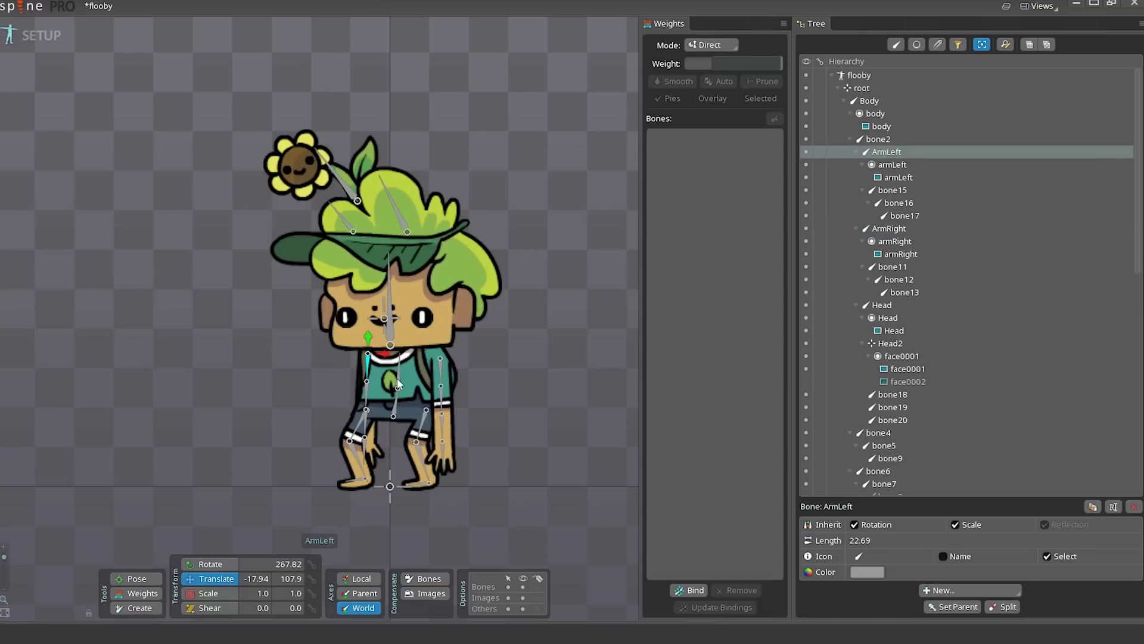
pyautogui.click(440, 370)
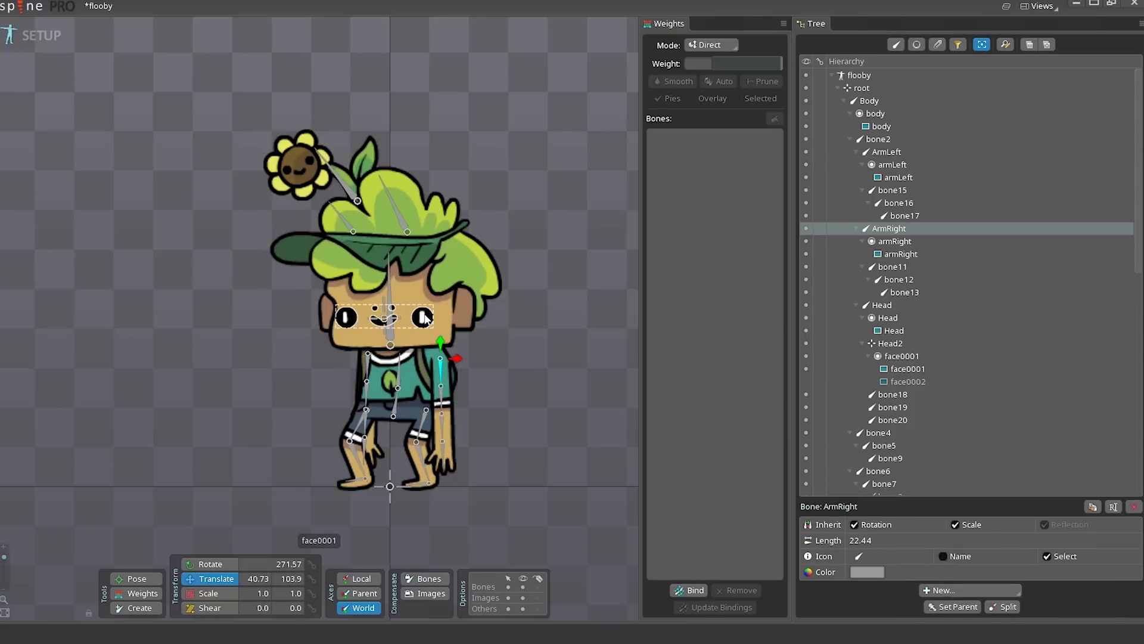
# Convert the armRight image to a mesh and generate its initial mesh vertices.
pyautogui.click(437, 375)
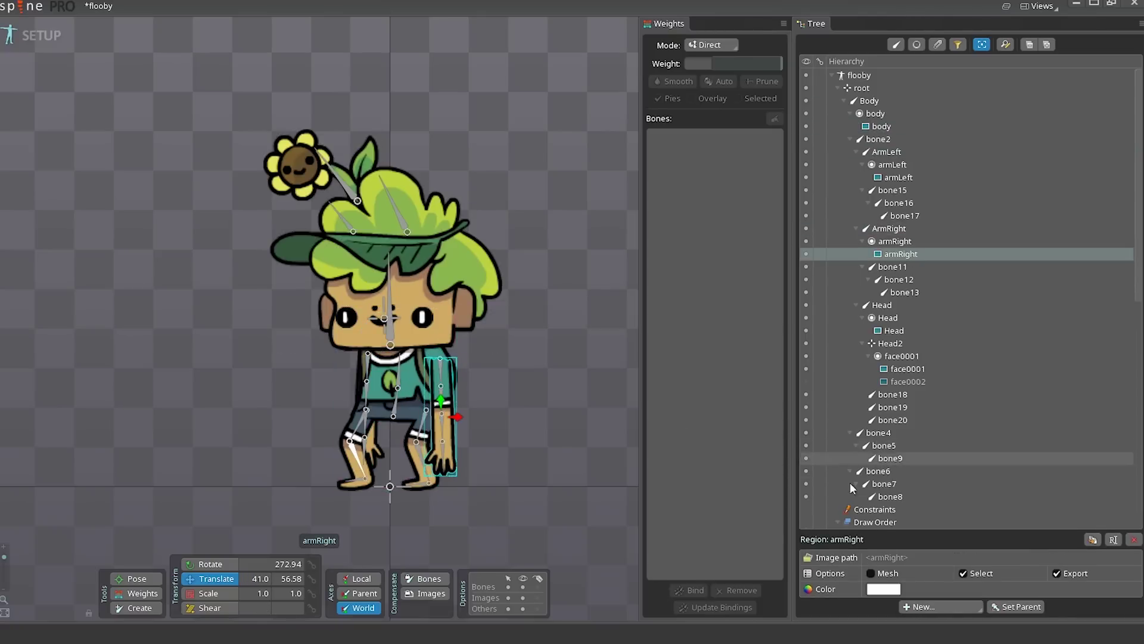
pyautogui.click(871, 573)
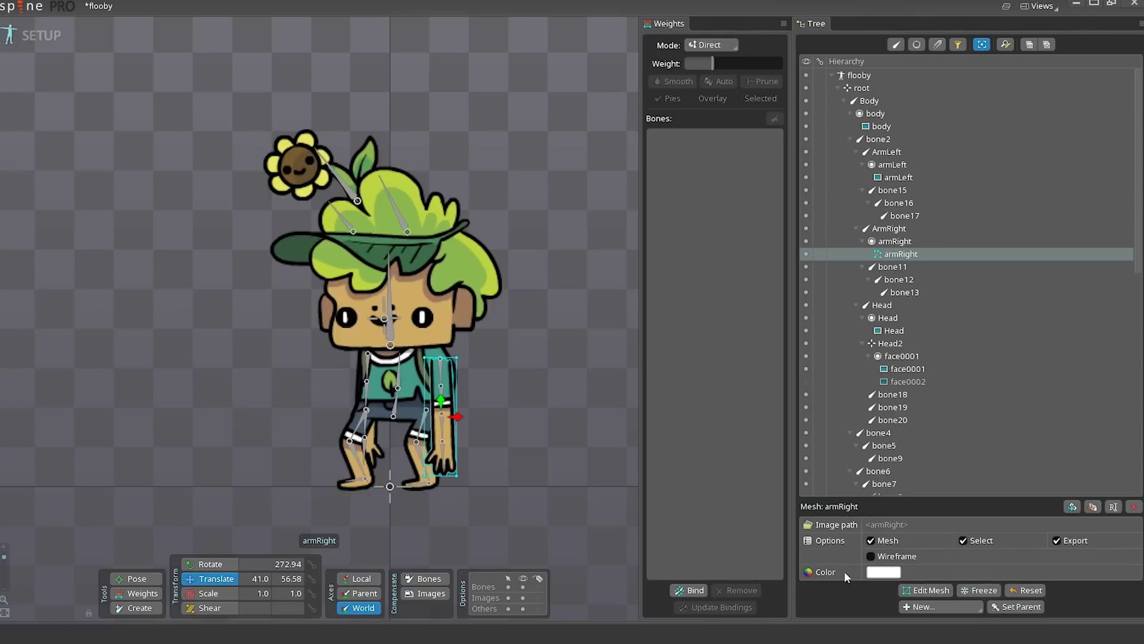
pyautogui.click(927, 590)
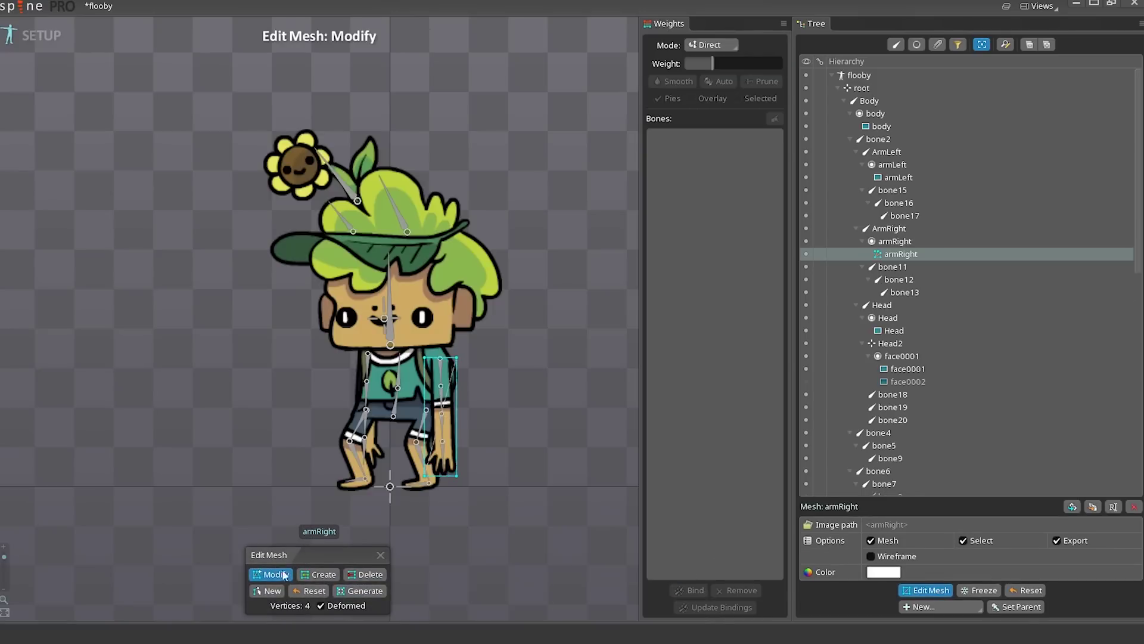
pyautogui.click(359, 592)
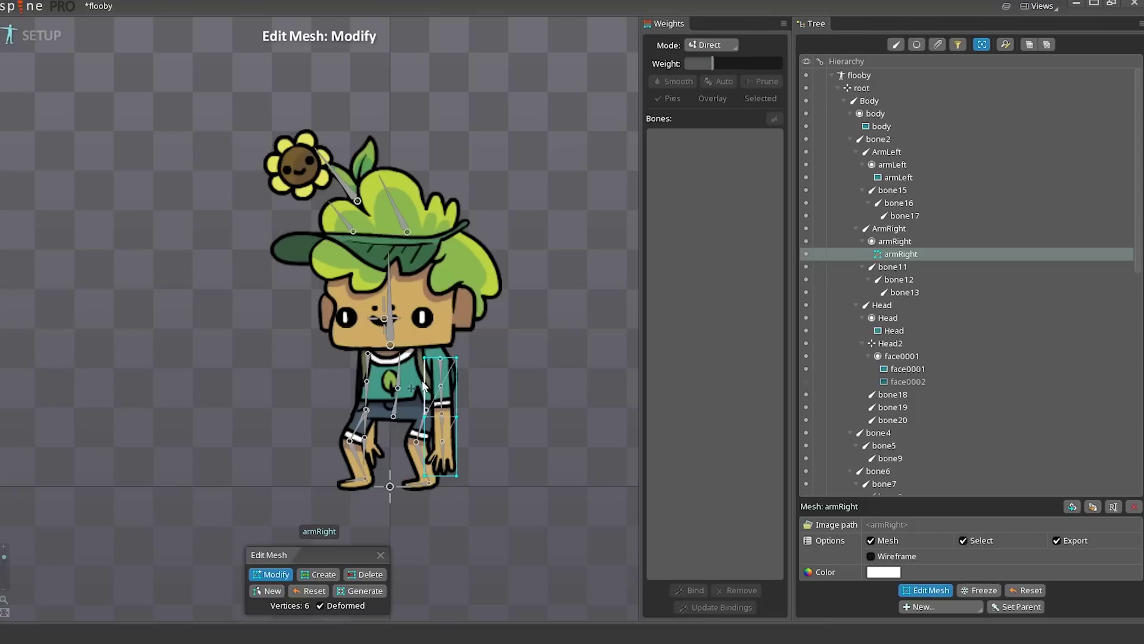
# Add four edge vertices to the armRight mesh, a pair at the upper arm and a pair at the wrist, and finish mesh editing.
pyautogui.click(320, 574)
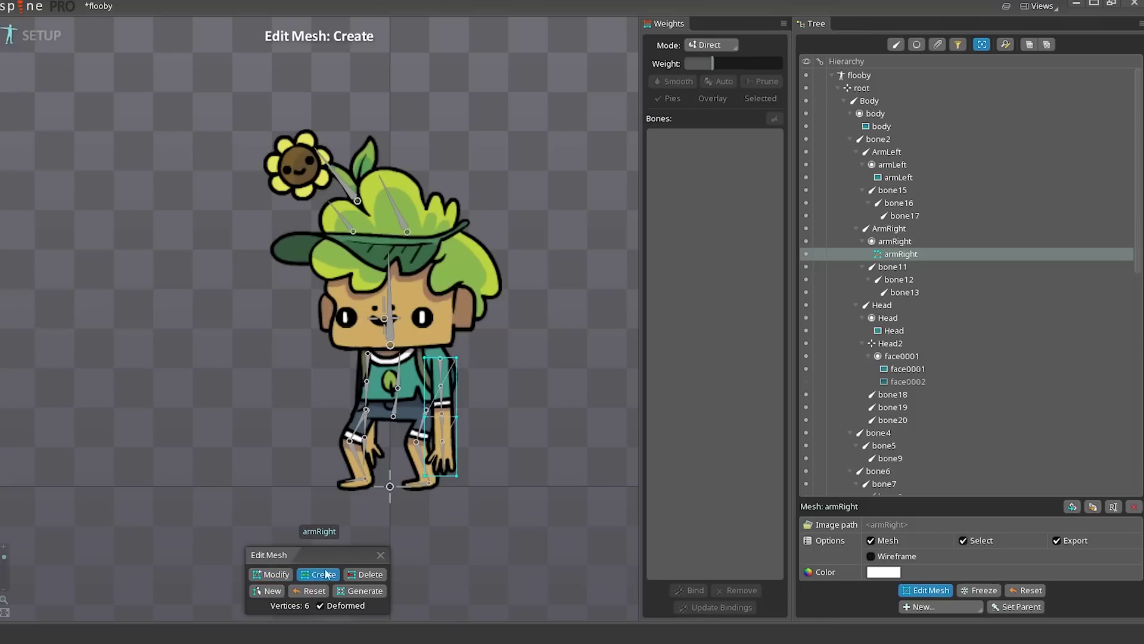
pyautogui.click(425, 383)
pyautogui.click(425, 444)
pyautogui.click(425, 446)
pyautogui.click(457, 444)
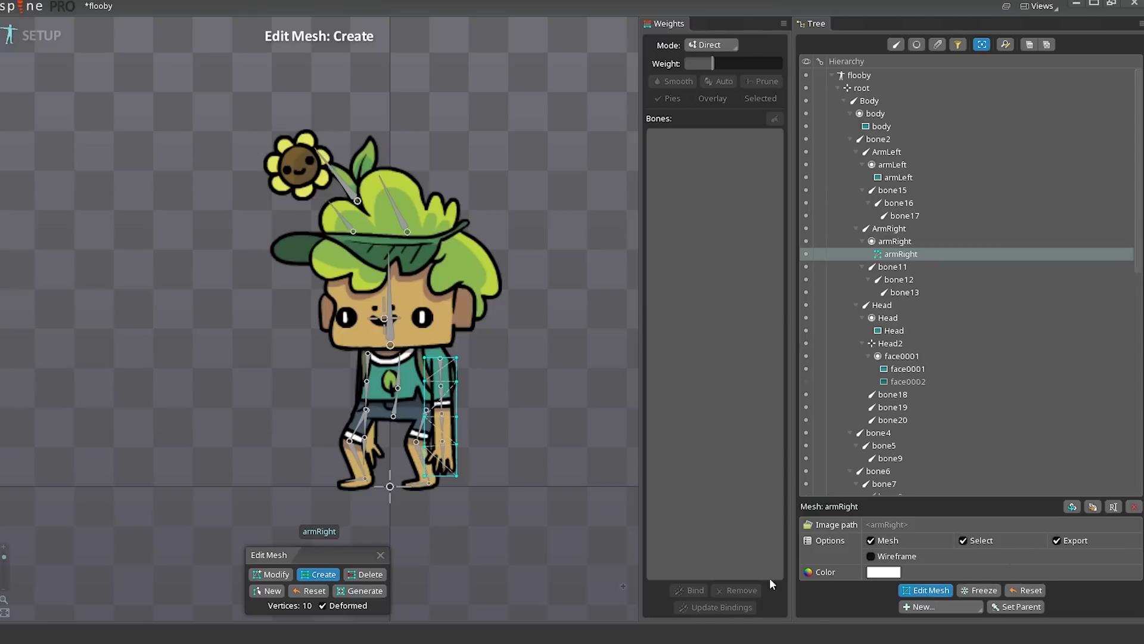
pyautogui.click(932, 591)
pyautogui.click(928, 589)
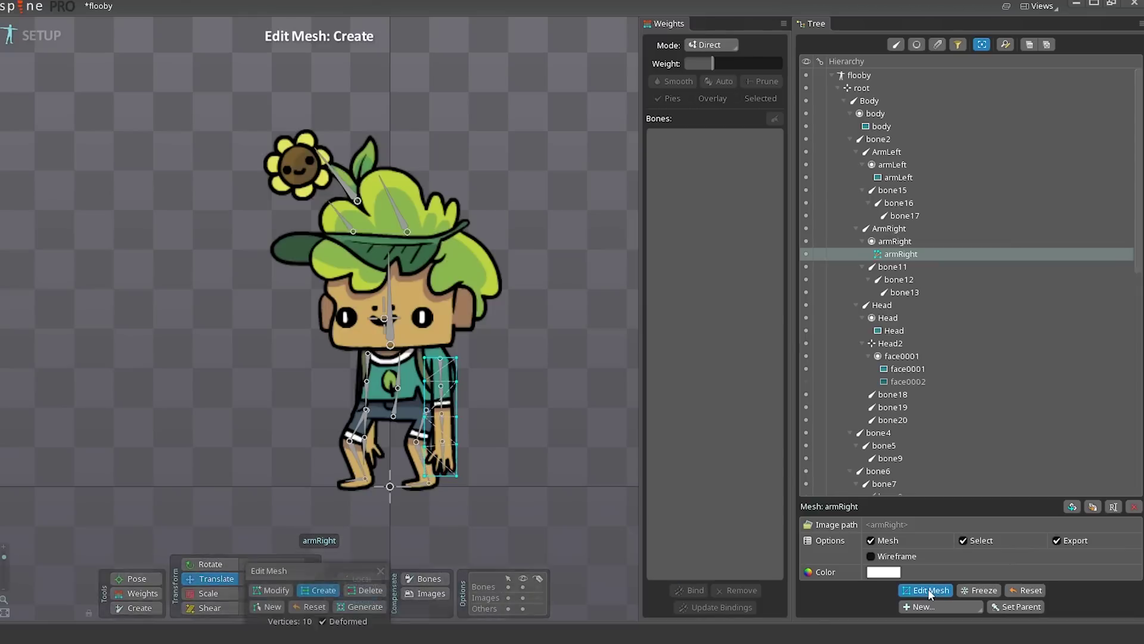
pyautogui.click(918, 591)
pyautogui.click(920, 590)
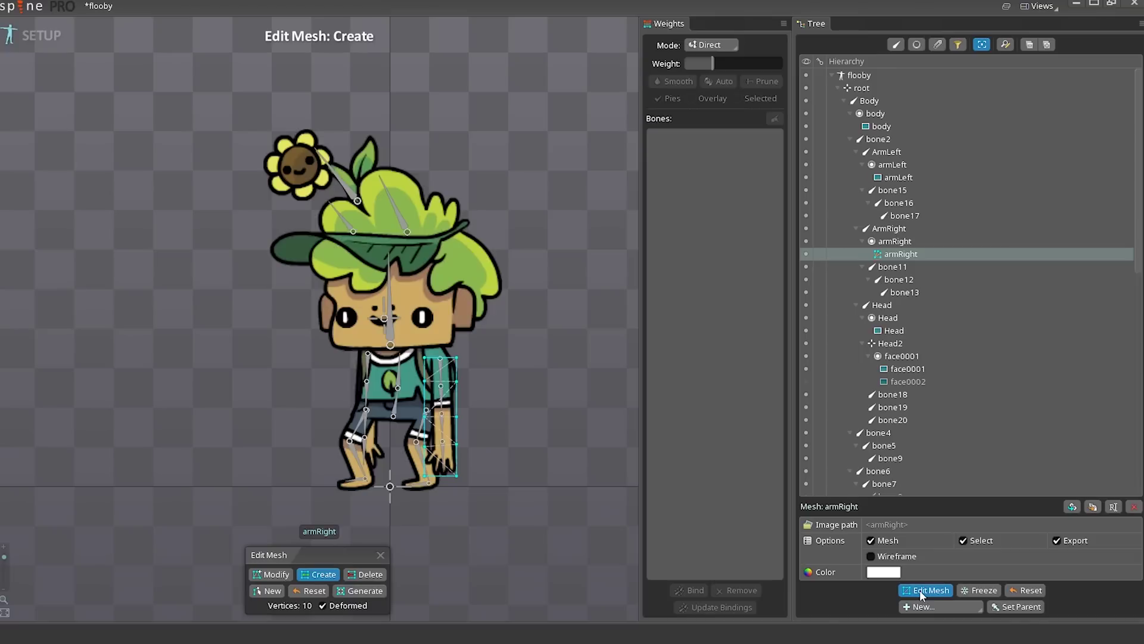
pyautogui.click(920, 590)
# Bind the armRight mesh to the ArmRight, bone11, bone12 and bone13 bones with automatic weights.
pyautogui.click(697, 590)
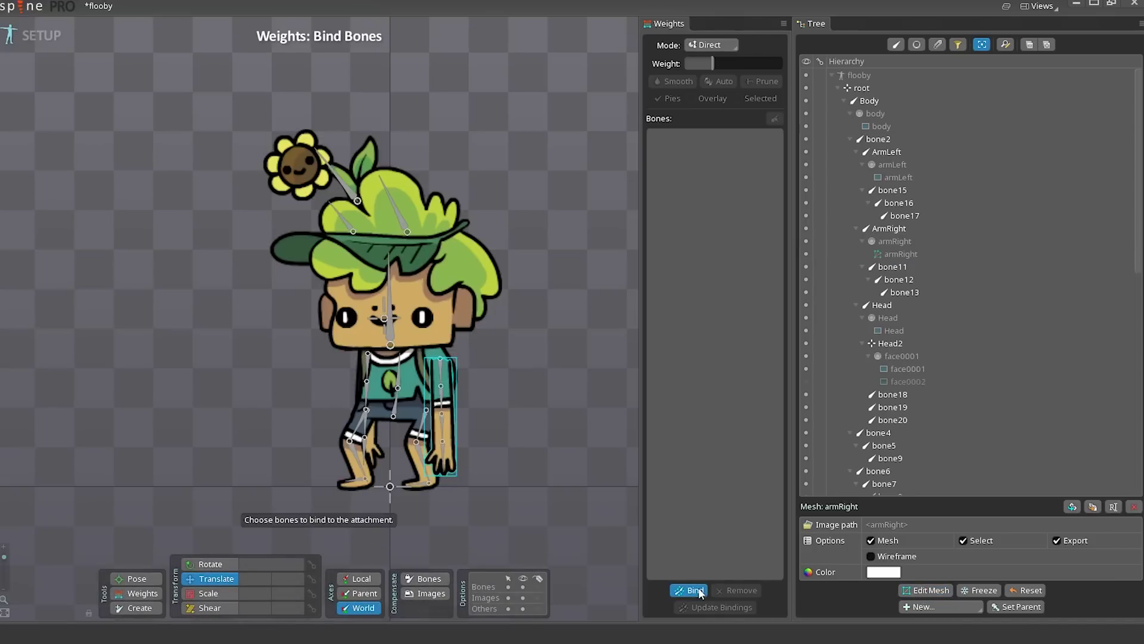
pyautogui.click(440, 373)
pyautogui.click(441, 396)
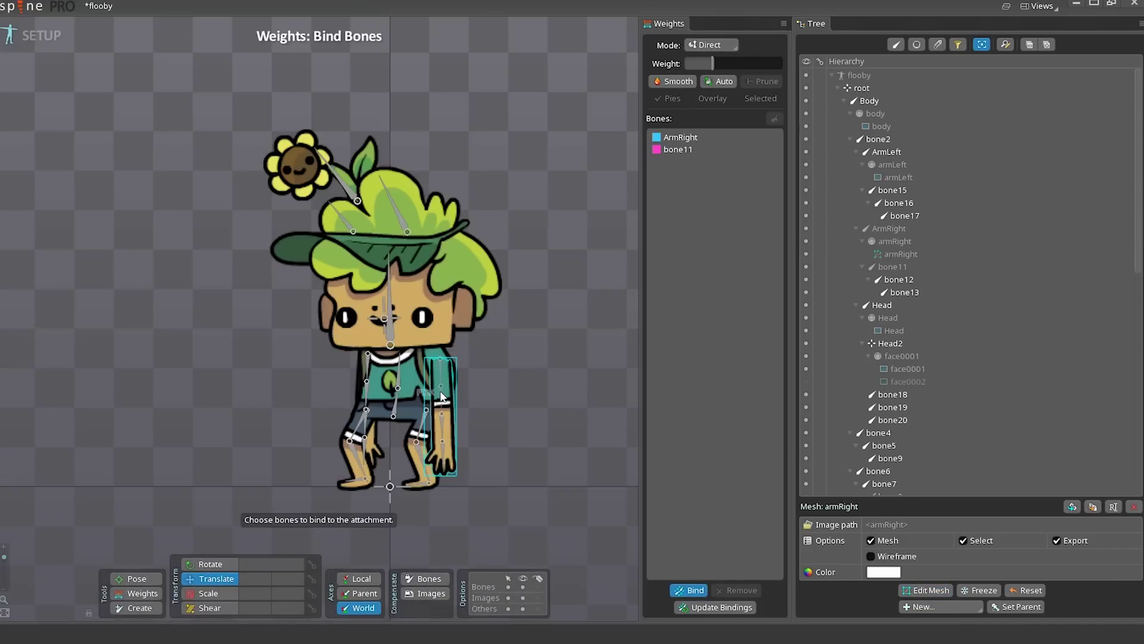
pyautogui.click(446, 432)
pyautogui.click(447, 446)
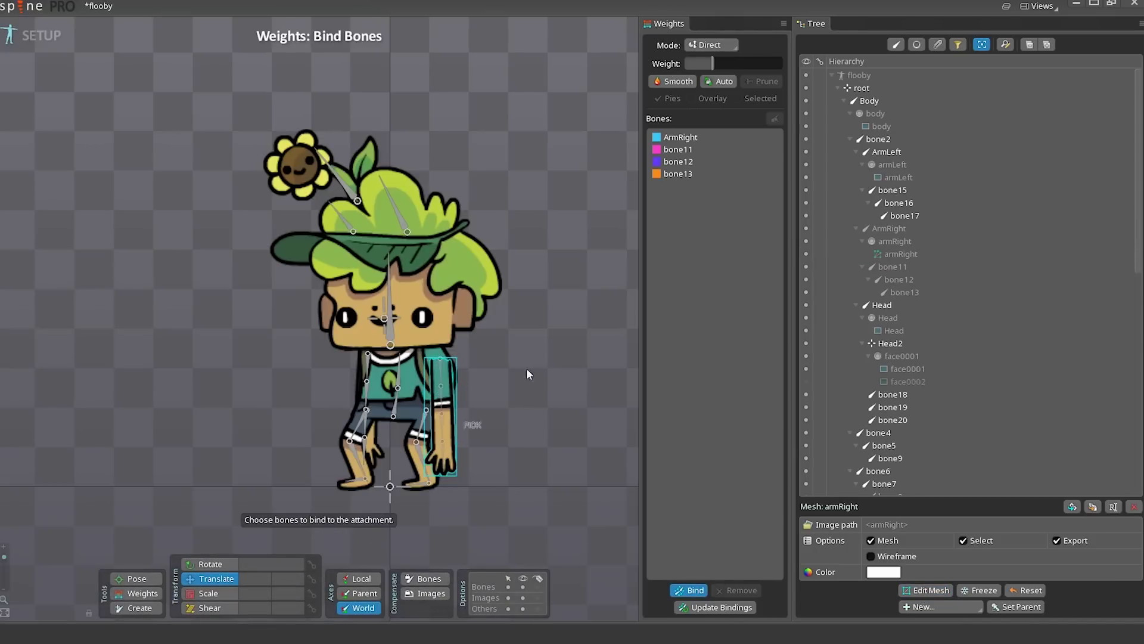
pyautogui.click(710, 80)
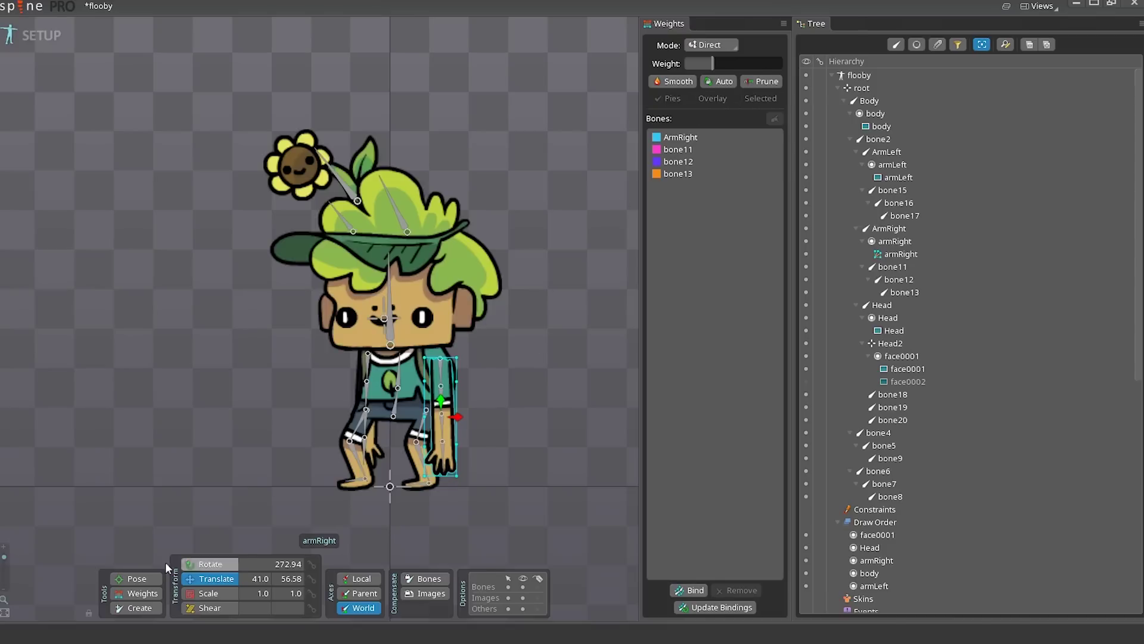
# Test the right arm's bending by rotating its four bones together outward and undo the rotation.
pyautogui.click(135, 579)
pyautogui.moveTo(453, 380); pyautogui.dragTo(431, 353)
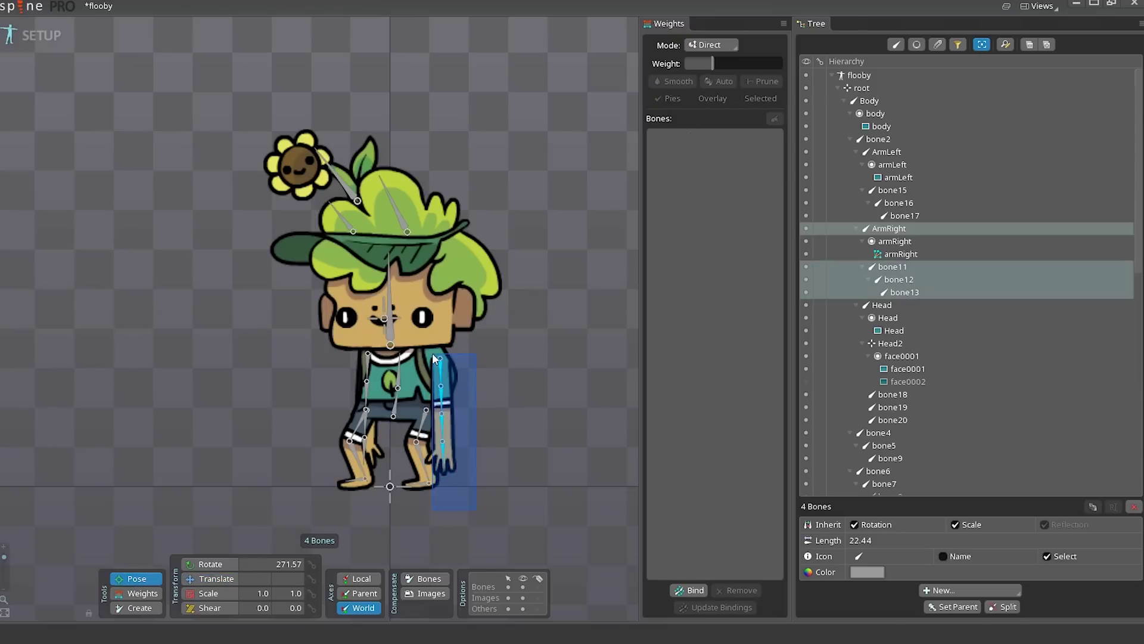
pyautogui.click(209, 564)
pyautogui.moveTo(521, 497); pyautogui.dragTo(531, 378)
pyautogui.click(487, 366)
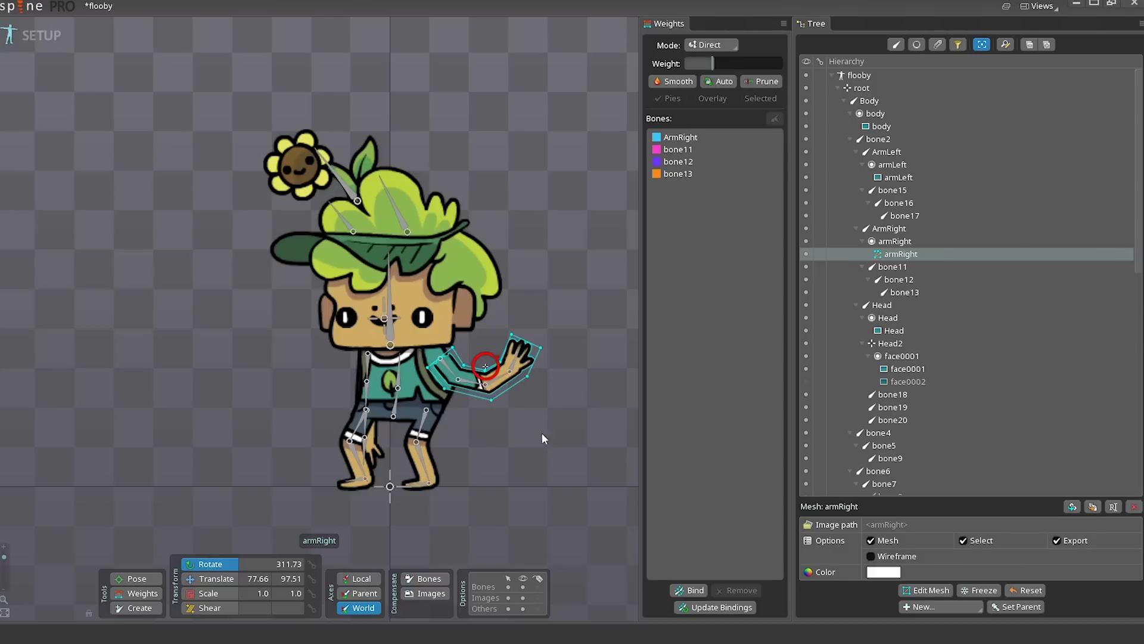
pyautogui.click(941, 592)
pyautogui.click(940, 592)
pyautogui.hotkey('ctrl', 'z')
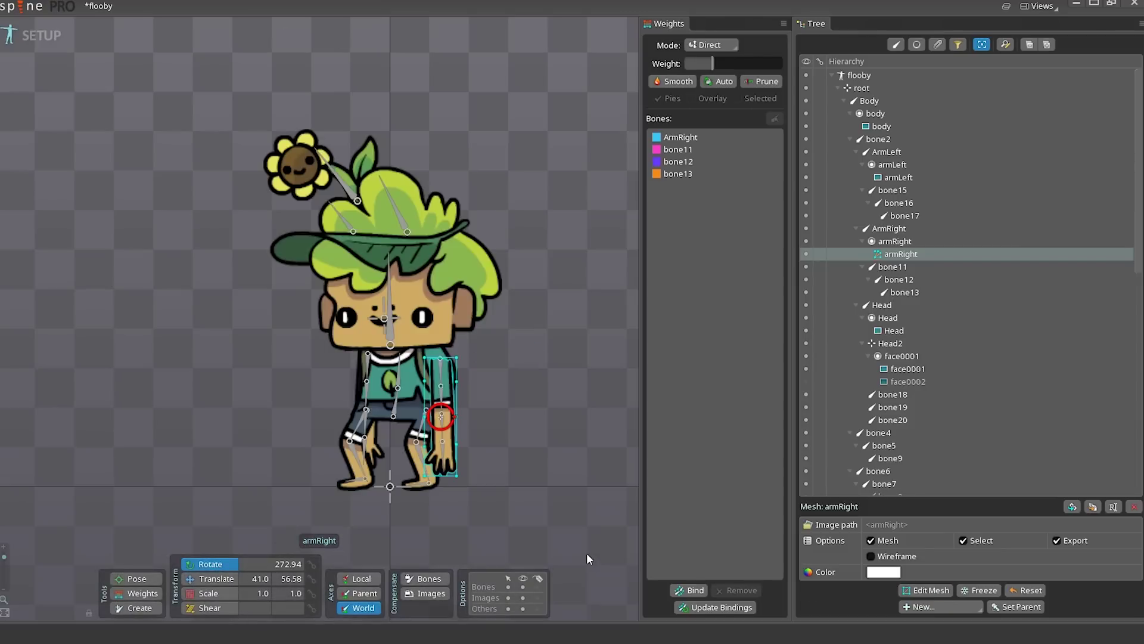
pyautogui.click(908, 591)
pyautogui.click(909, 591)
pyautogui.scroll(-5, 282, 494)
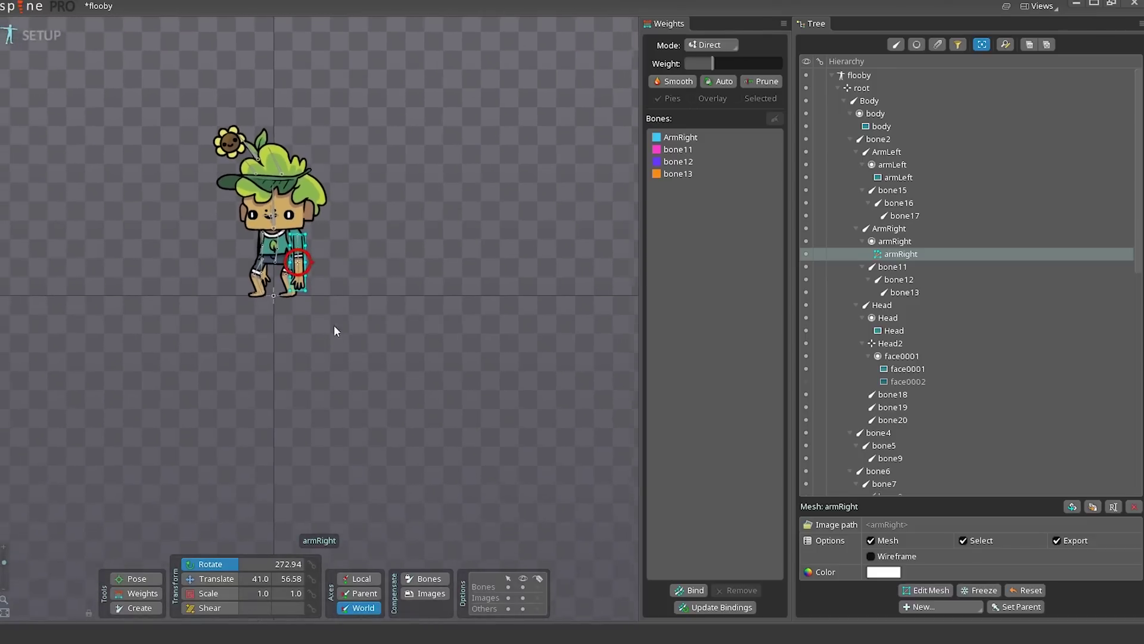
pyautogui.click(847, 293)
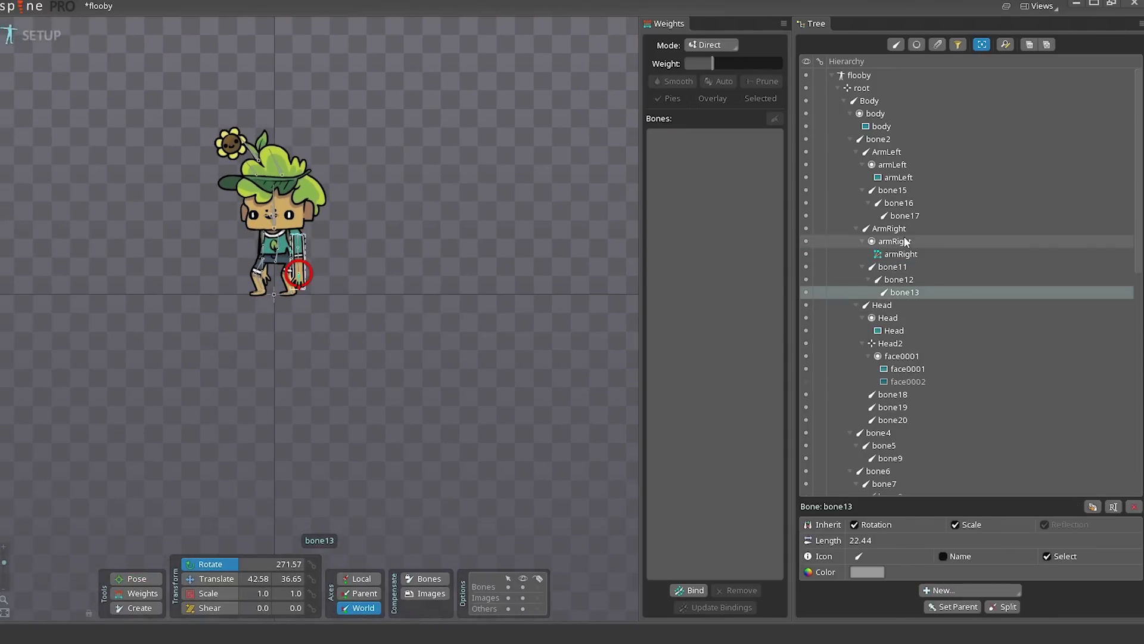
pyautogui.click(908, 229)
pyautogui.keyDown('shift'); pyautogui.click(906, 292); pyautogui.keyUp('shift')
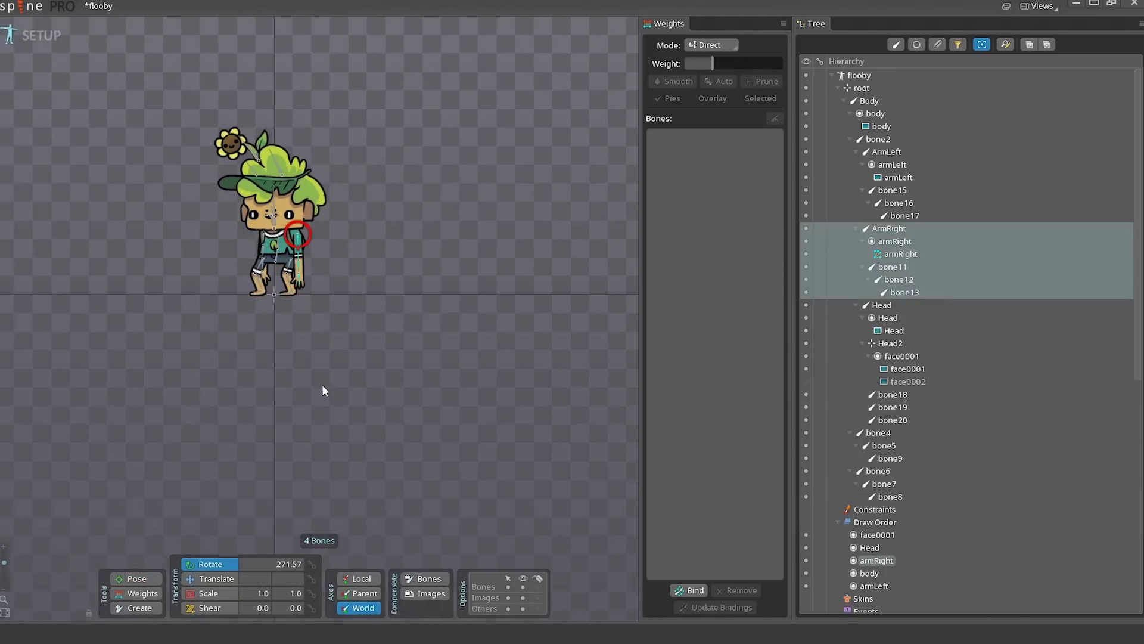
pyautogui.moveTo(270, 397); pyautogui.dragTo(396, 424)
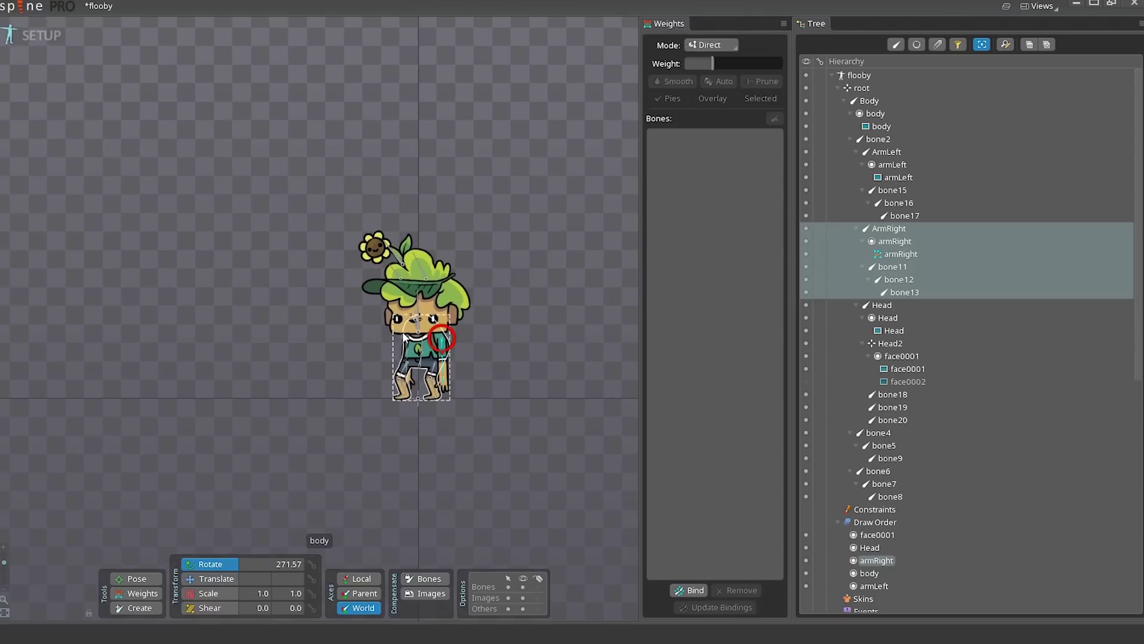
# Duplicate the ArmRight bone with its whole arm and move the copy beside the character to about X -113.8.
pyautogui.click(406, 338)
pyautogui.scroll(5, 495, 382)
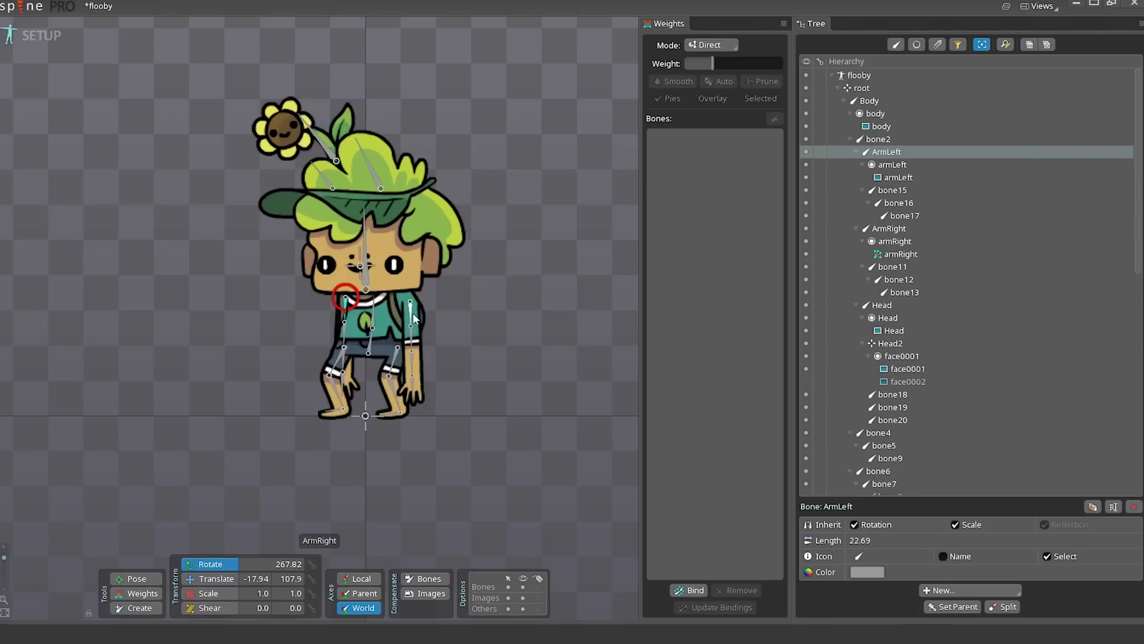
pyautogui.click(413, 312)
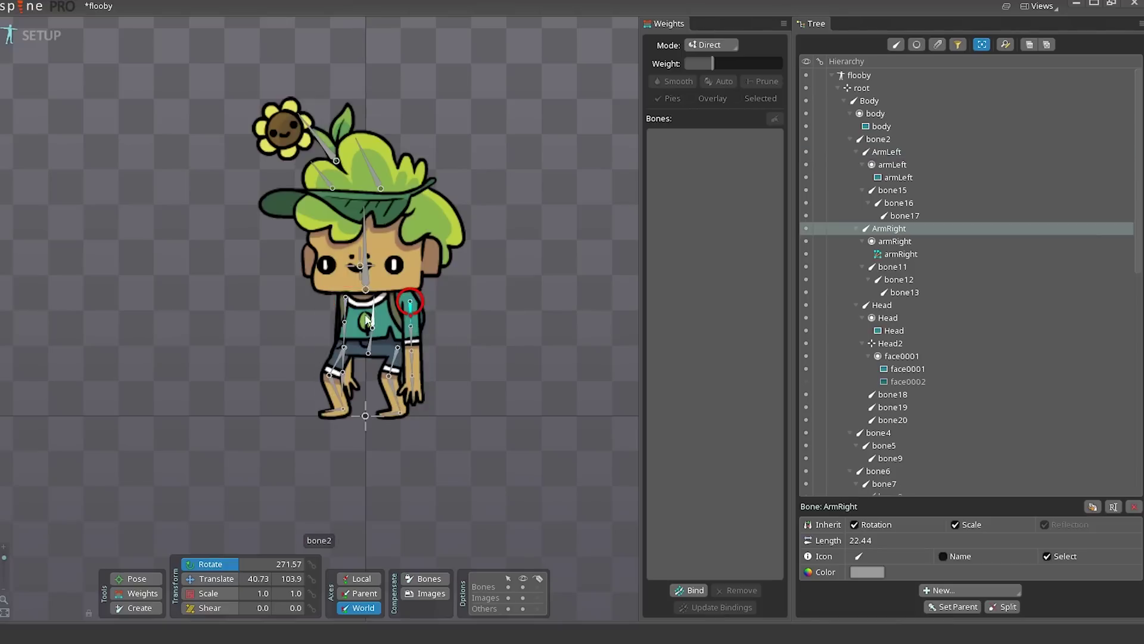
pyautogui.click(1094, 506)
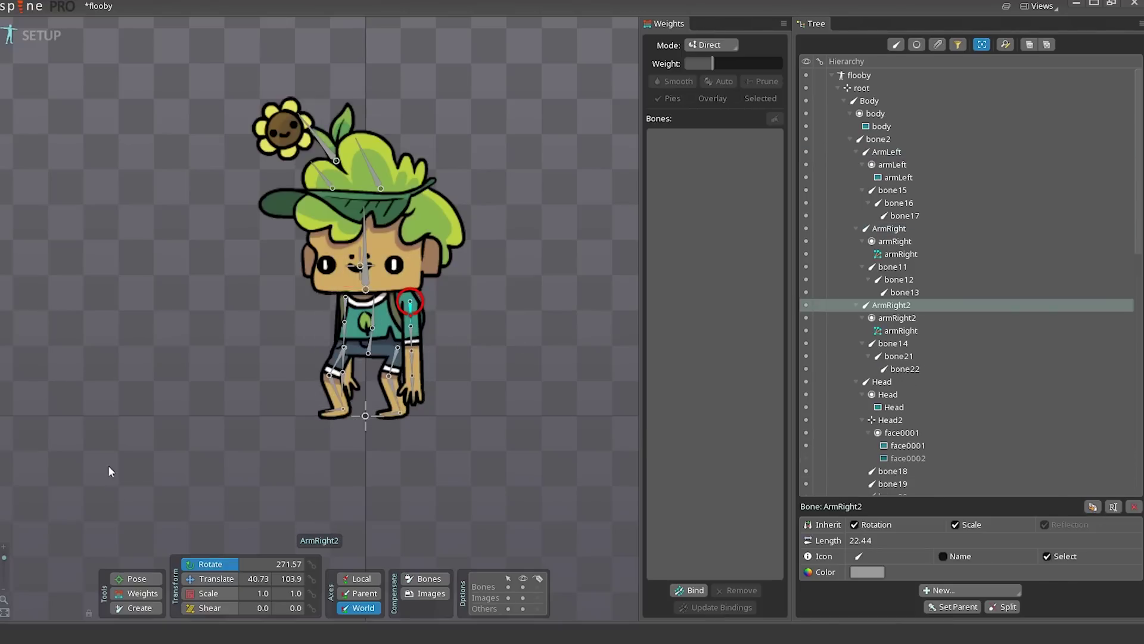
pyautogui.click(209, 579)
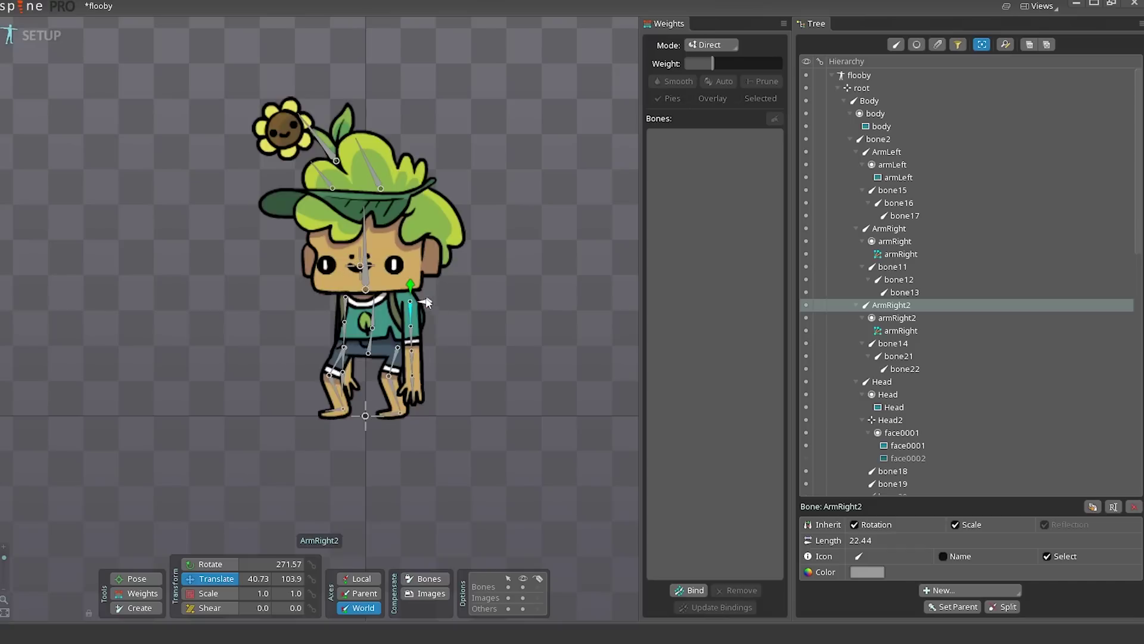
pyautogui.moveTo(399, 319); pyautogui.dragTo(228, 319)
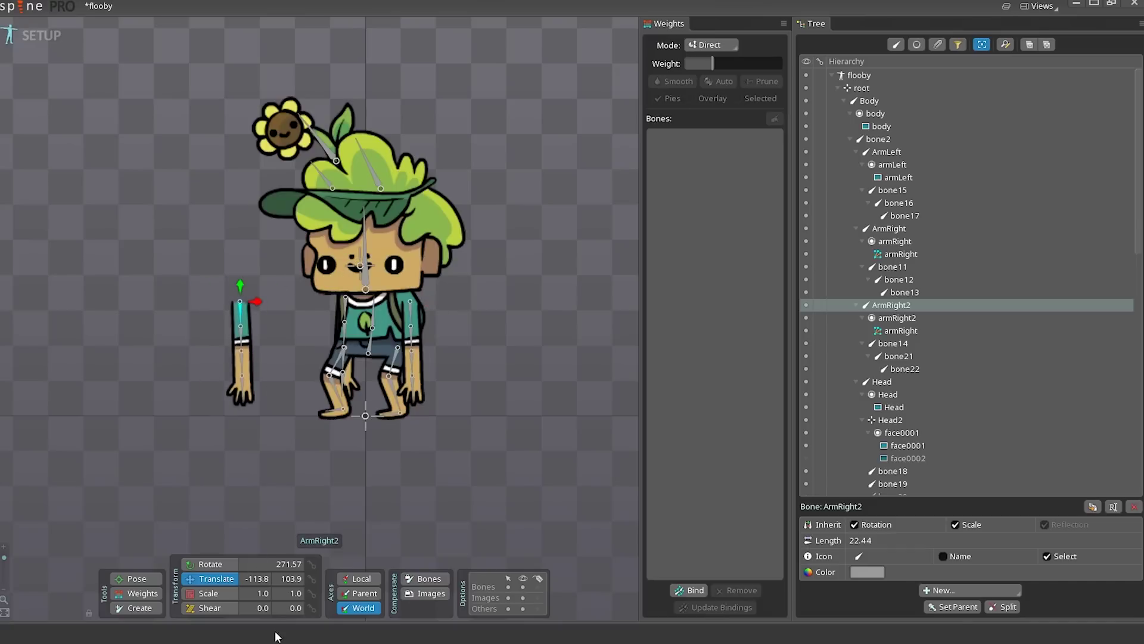
pyautogui.write('-1')
pyautogui.press('Return')
pyautogui.hotkey('ctrl', 'z')
# Mirror the duplicated arm by setting its bone's Y scale to -1.
pyautogui.click(304, 593)
pyautogui.write('-1')
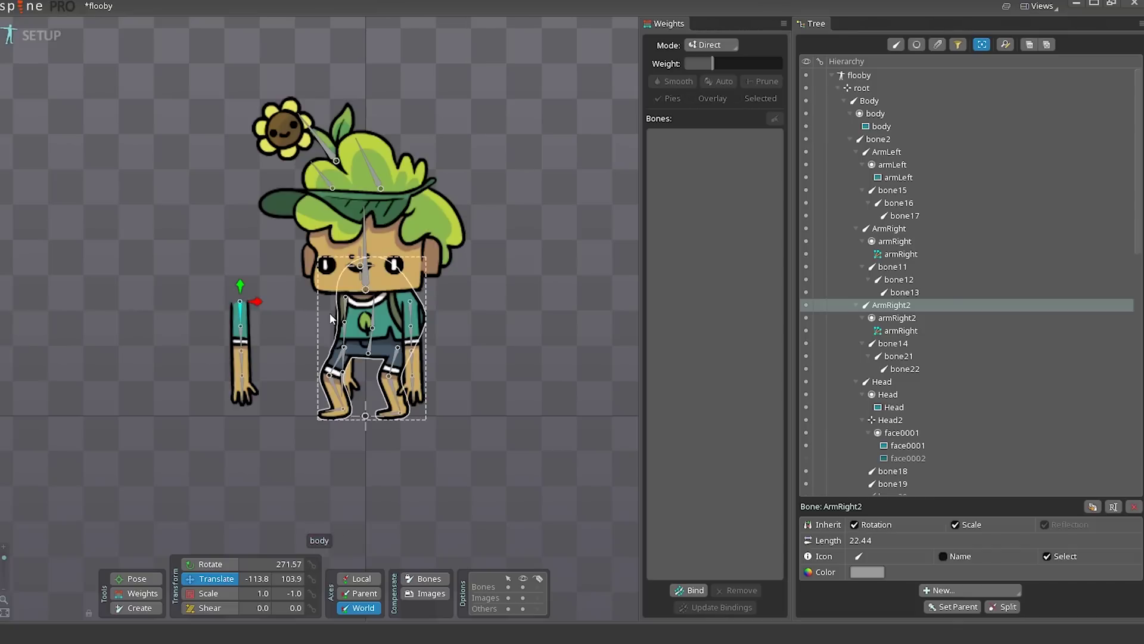
# Delete the original ArmLeft bone together with its attached arm.
pyautogui.click(344, 299)
pyautogui.click(345, 306)
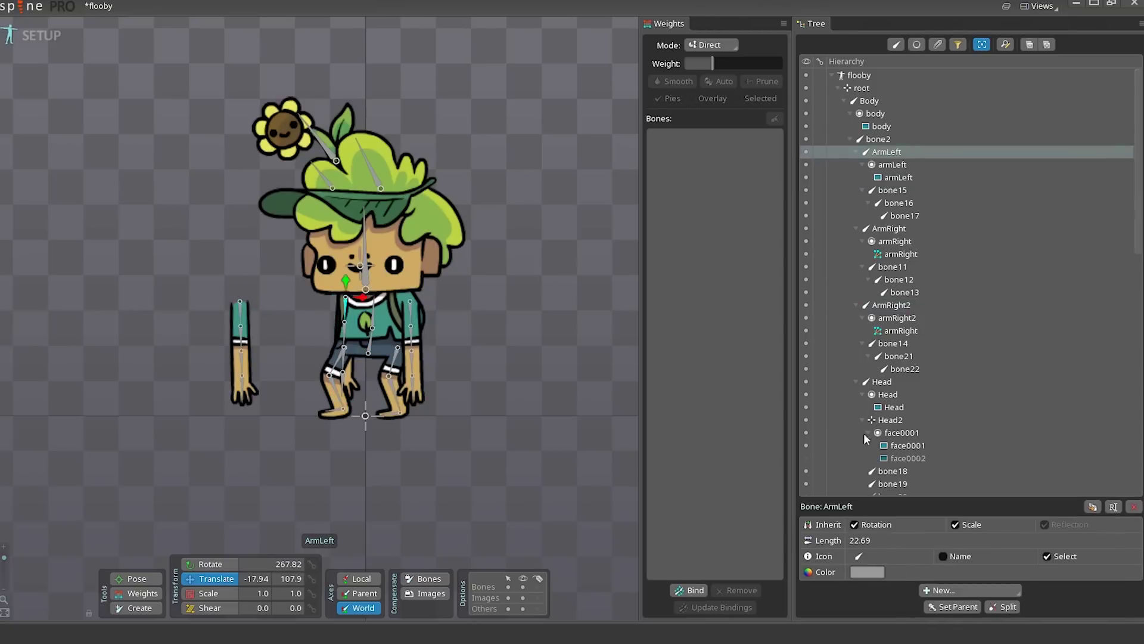
pyautogui.click(1133, 507)
pyautogui.click(290, 338)
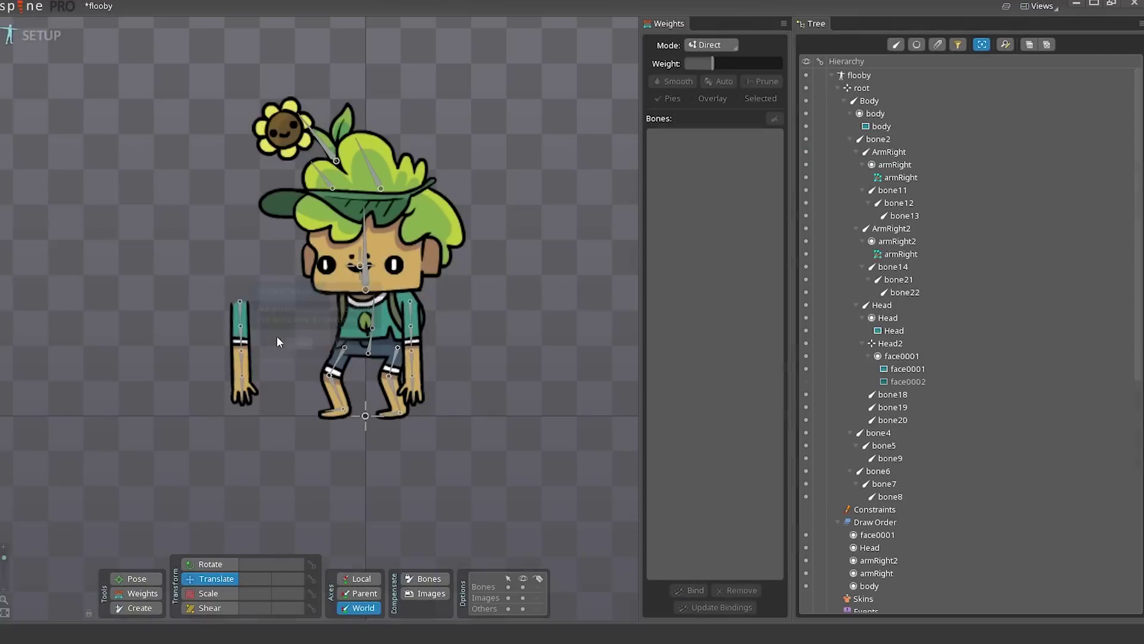
# Rename the mirrored arm's root bone ArmLeft and move it against the body to about X -24.4.
pyautogui.click(243, 310)
pyautogui.doubleClick(898, 228)
pyautogui.write('ArmLeft')
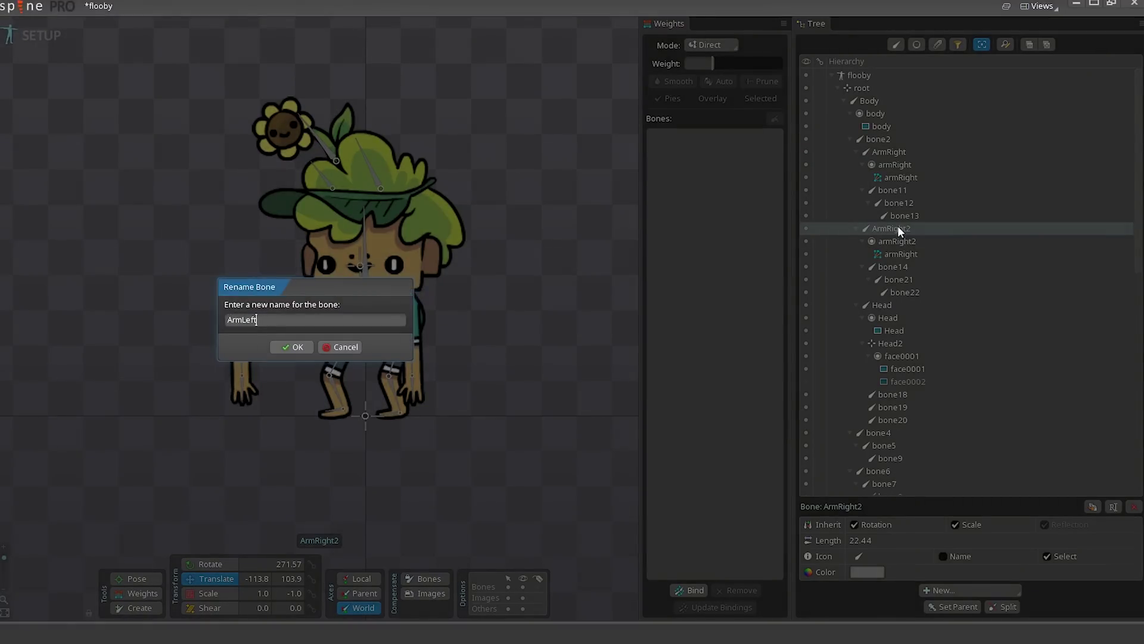
pyautogui.press('Return')
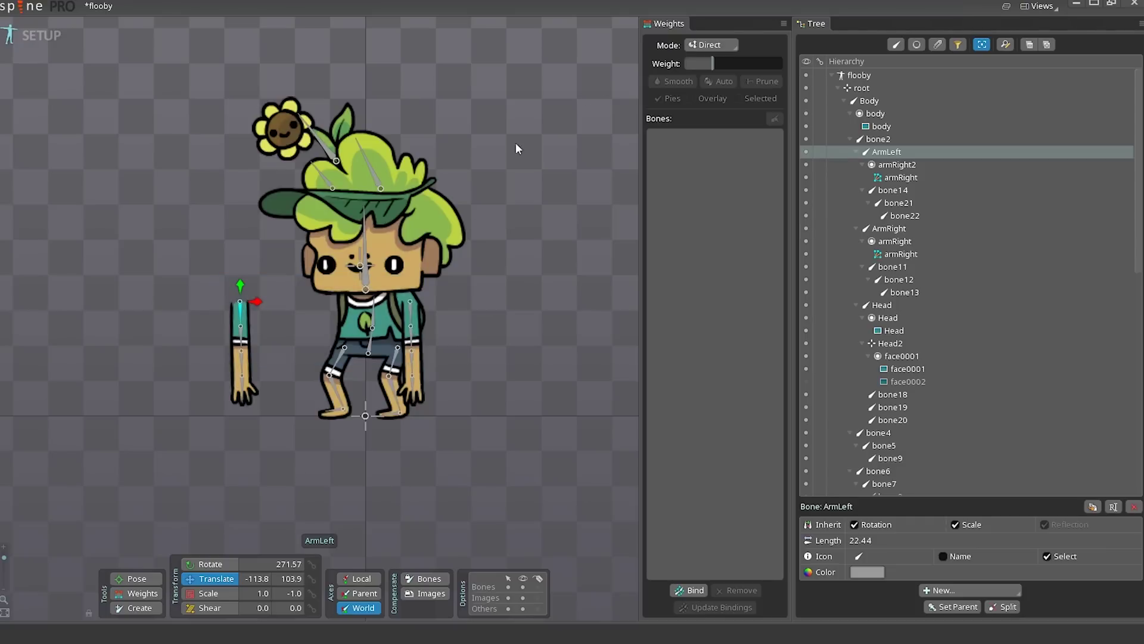
pyautogui.moveTo(272, 296)
pyautogui.mouseDown()
pyautogui.moveTo(357, 307)
pyautogui.moveTo(338, 289)
pyautogui.mouseUp()
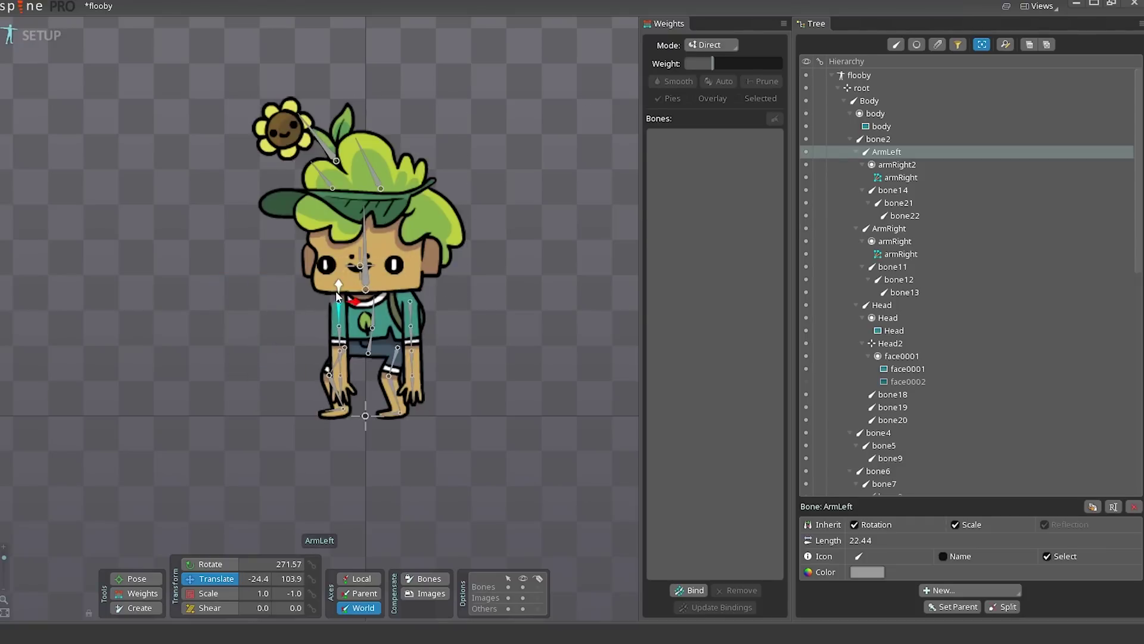
# Place the armRight2 slot below body in the draw order so the mirrored arm sits behind the torso.
pyautogui.scroll(-4, 954, 425)
pyautogui.scroll(-3, 954, 420)
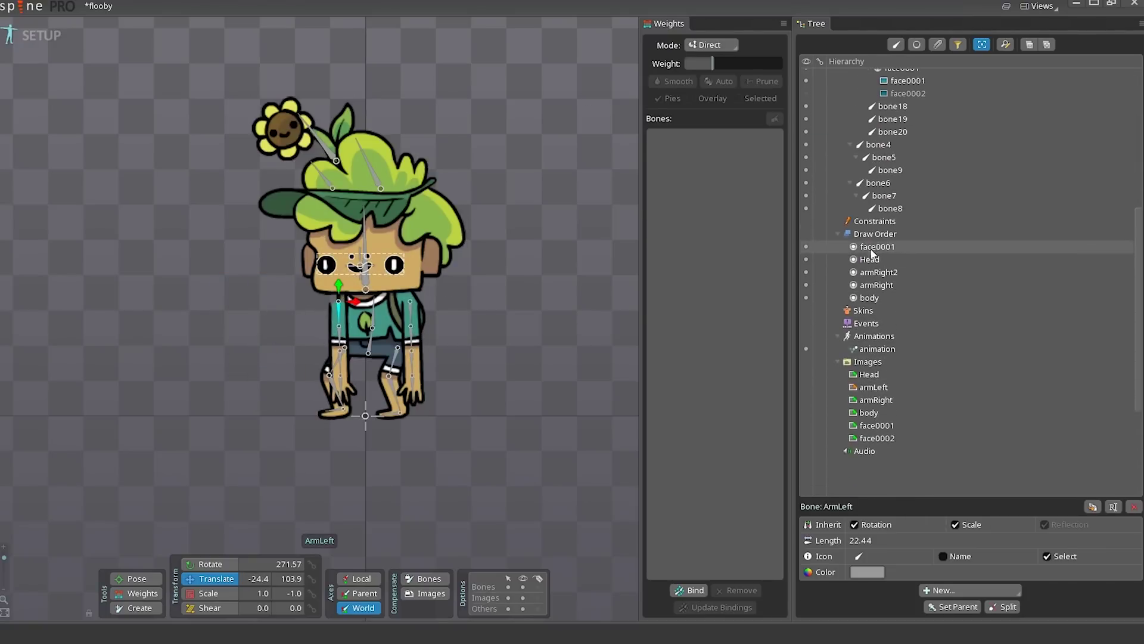
pyautogui.moveTo(893, 274); pyautogui.dragTo(893, 304)
pyautogui.hotkey('ctrl', 'z')
pyautogui.click(892, 288)
pyautogui.click(340, 302)
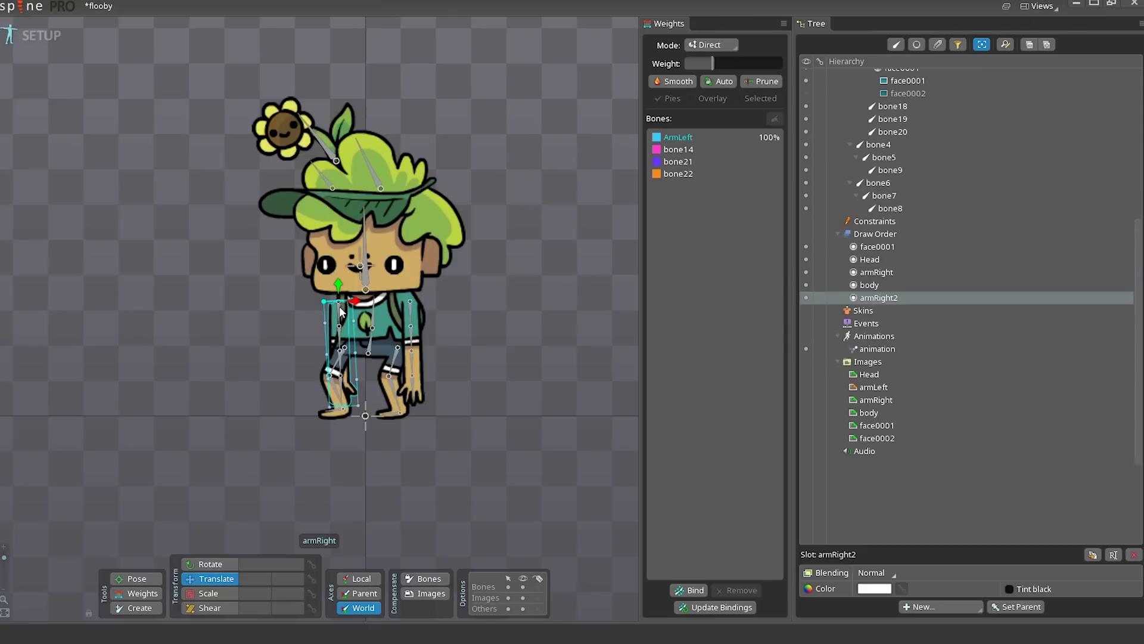
# Move the ArmLeft bone to about X -15.57, Y 111.1 at the shoulder and save the project.
pyautogui.click(368, 308)
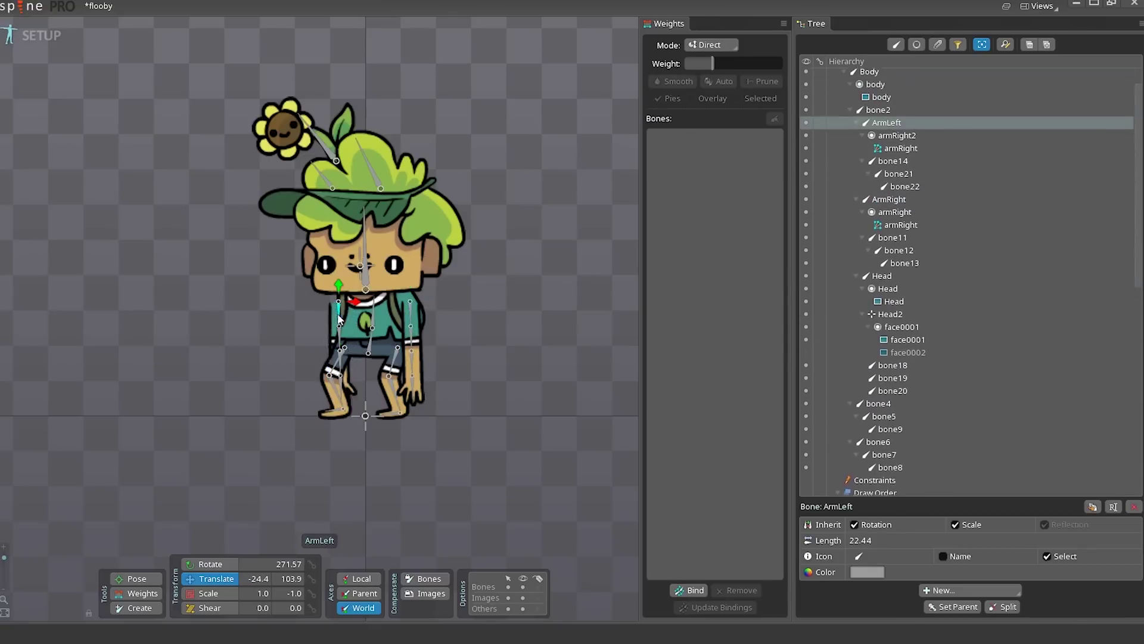
pyautogui.moveTo(370, 308); pyautogui.dragTo(366, 301)
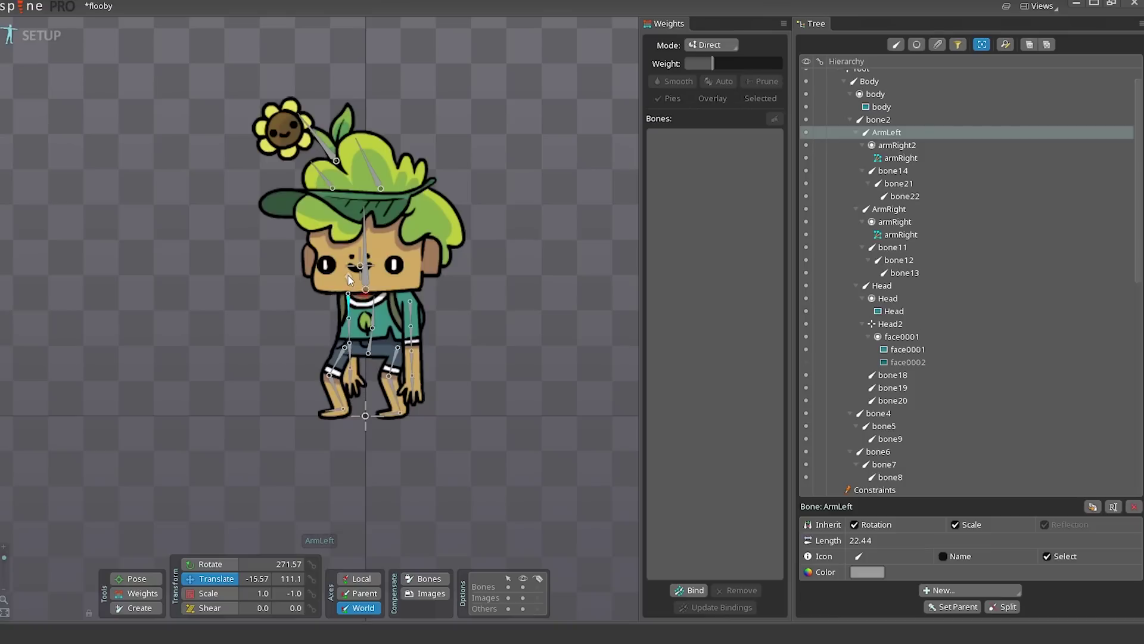
pyautogui.hotkey('ctrl', 's')
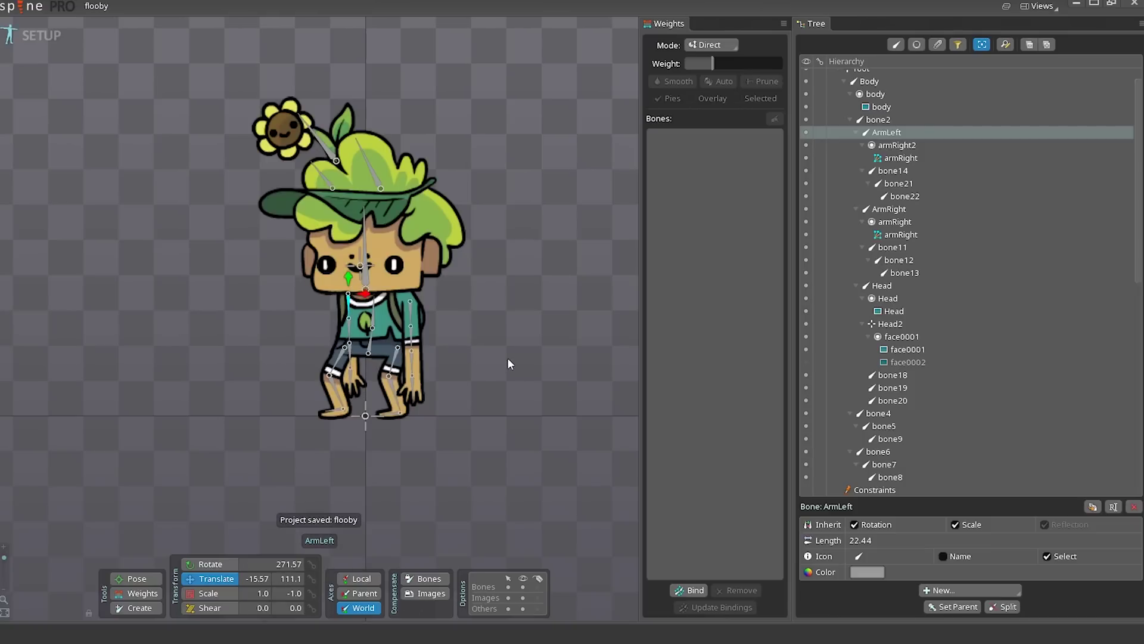
# Convert the body image into a mesh and clear its default hull to start a new outline.
pyautogui.click(394, 318)
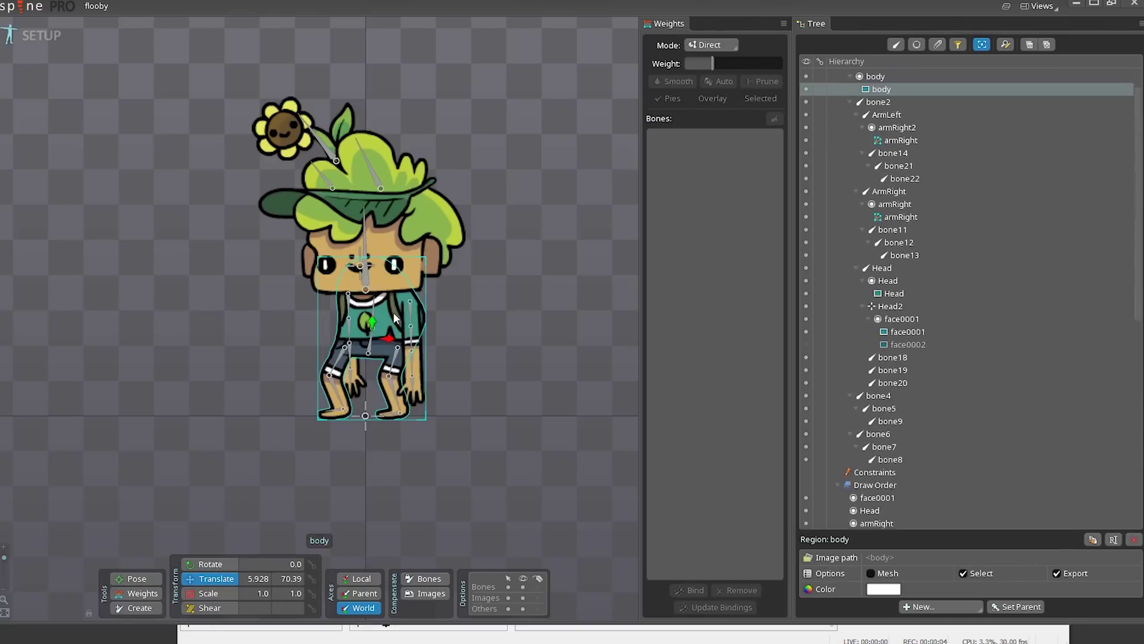
pyautogui.moveTo(507, 343); pyautogui.dragTo(504, 393)
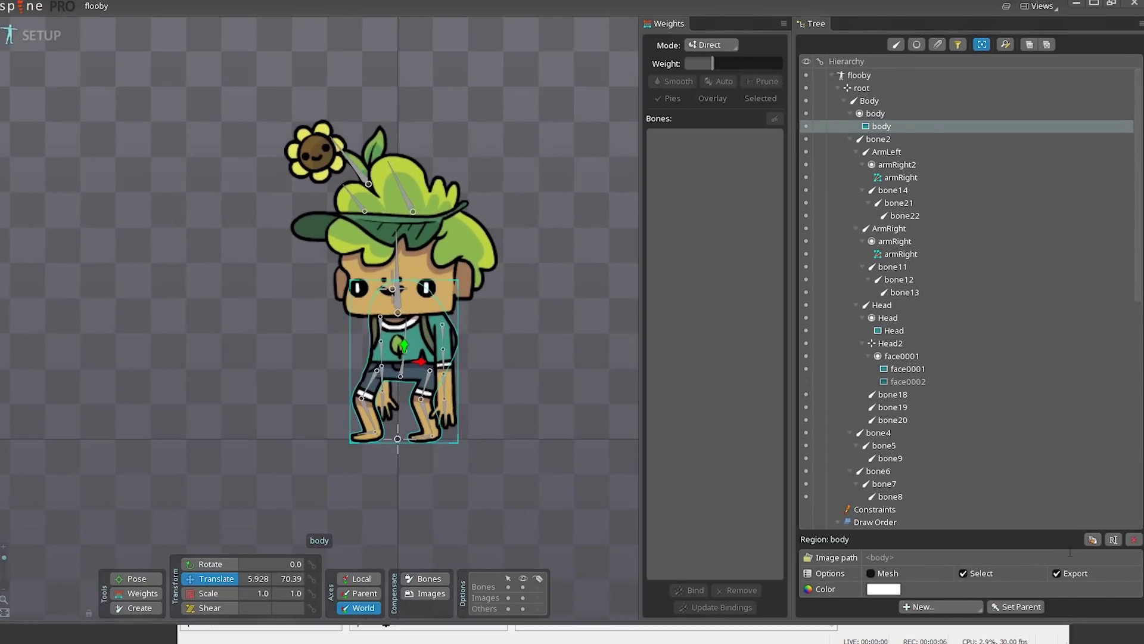
pyautogui.click(871, 573)
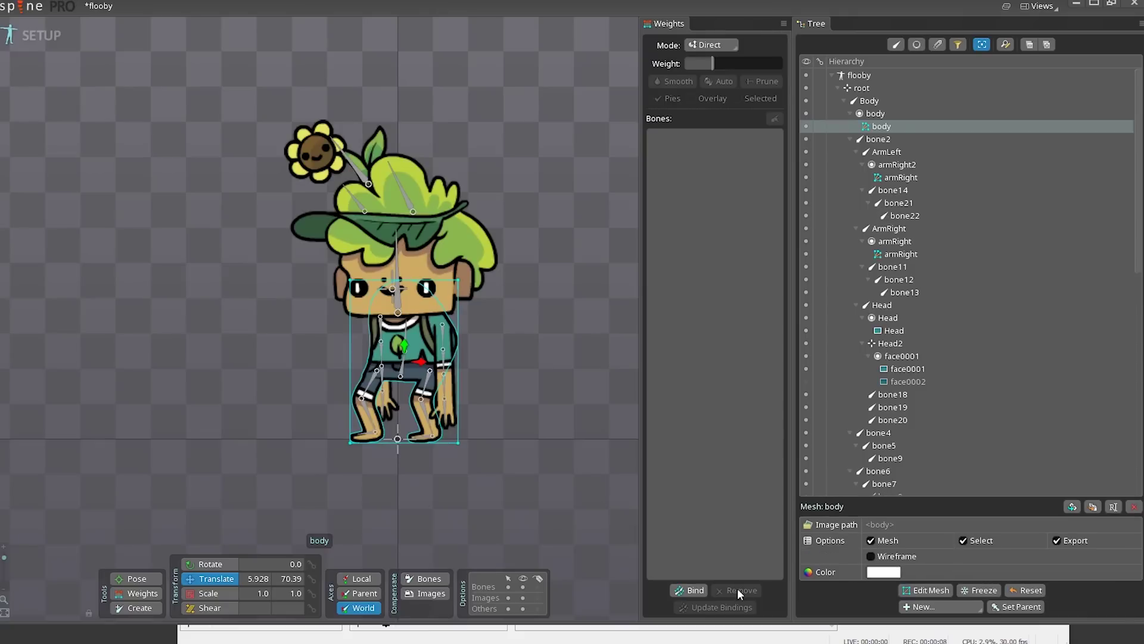
pyautogui.click(903, 592)
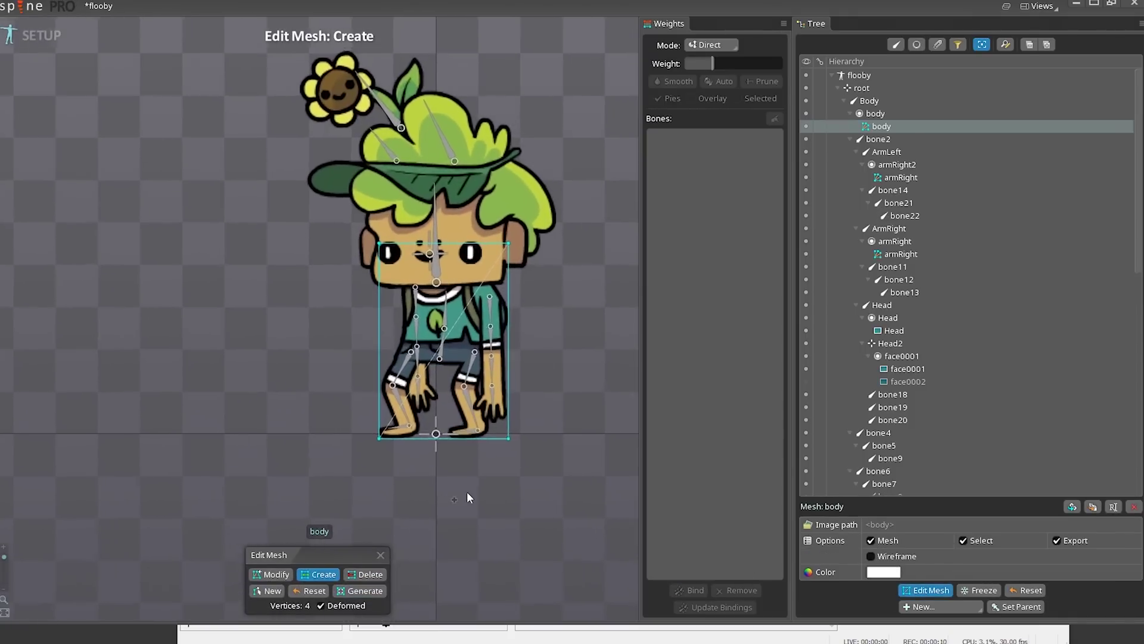
pyautogui.click(269, 591)
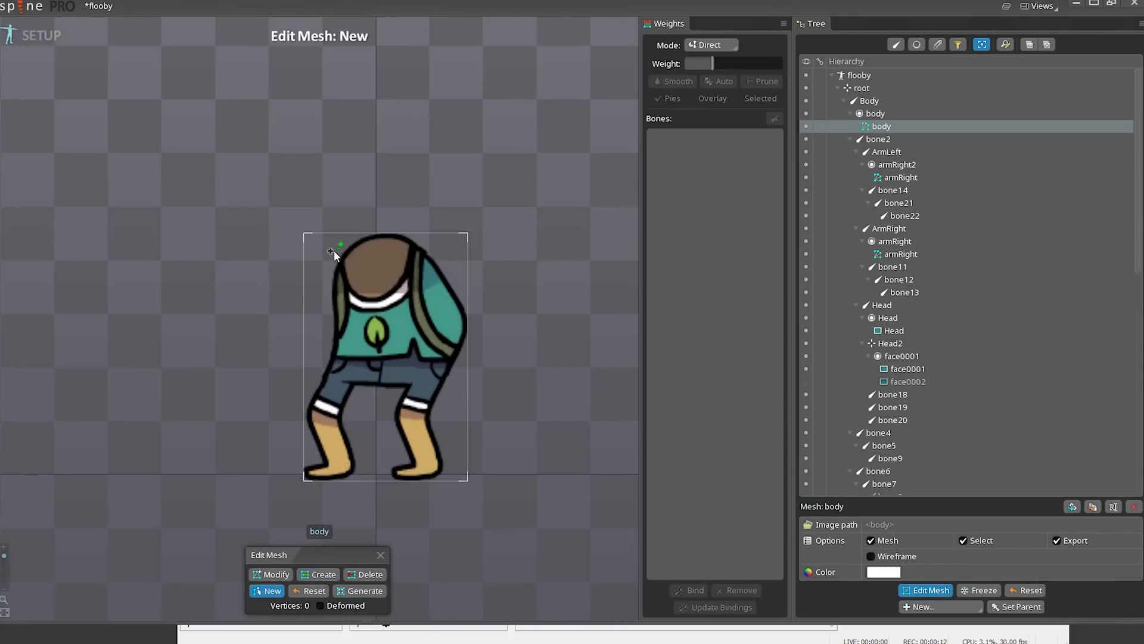
# Trace the new body hull over the top of the torso and down the backpack side to its widest point.
pyautogui.click(353, 232)
pyautogui.click(405, 233)
pyautogui.click(441, 258)
pyautogui.click(465, 296)
pyautogui.click(468, 345)
pyautogui.click(451, 378)
pyautogui.click(433, 409)
pyautogui.hotkey('ctrl', 'z')
pyautogui.hotkey('ctrl', 'z')
# Continue the body hull down the outer side of the right-hand leg to beneath its heel.
pyautogui.click(459, 363)
pyautogui.click(446, 392)
pyautogui.click(433, 415)
pyautogui.click(442, 438)
pyautogui.click(448, 470)
pyautogui.click(438, 480)
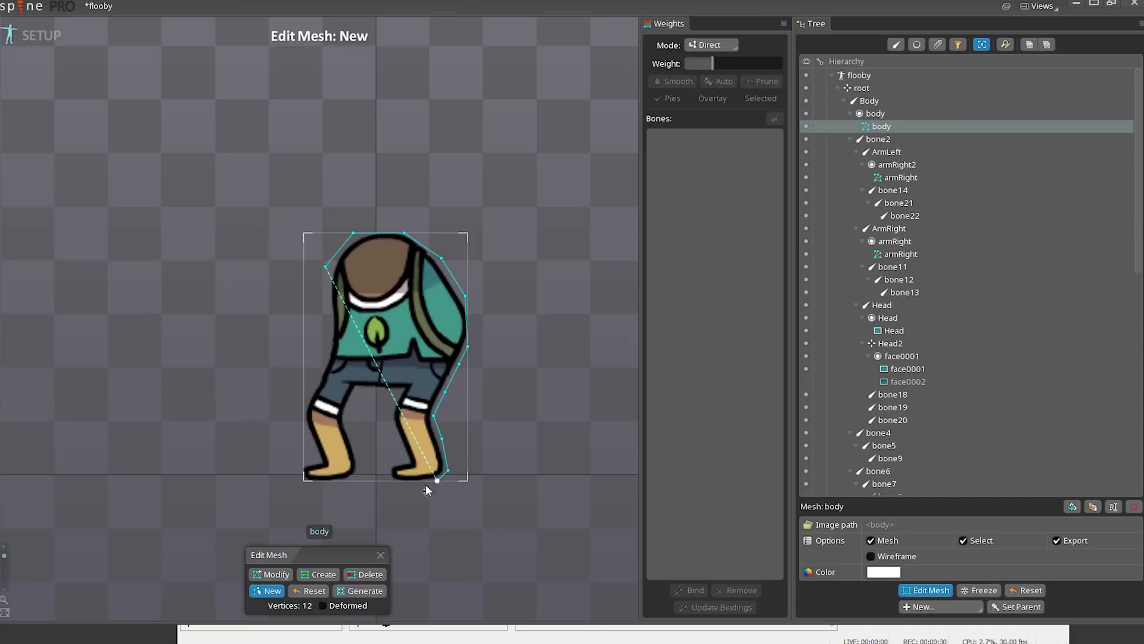
# Trace the hull around the right-hand foot's sole and toe and up the inside of that leg to the crotch.
pyautogui.click(392, 481)
pyautogui.click(382, 465)
pyautogui.click(404, 459)
pyautogui.click(399, 442)
pyautogui.click(386, 415)
pyautogui.click(393, 389)
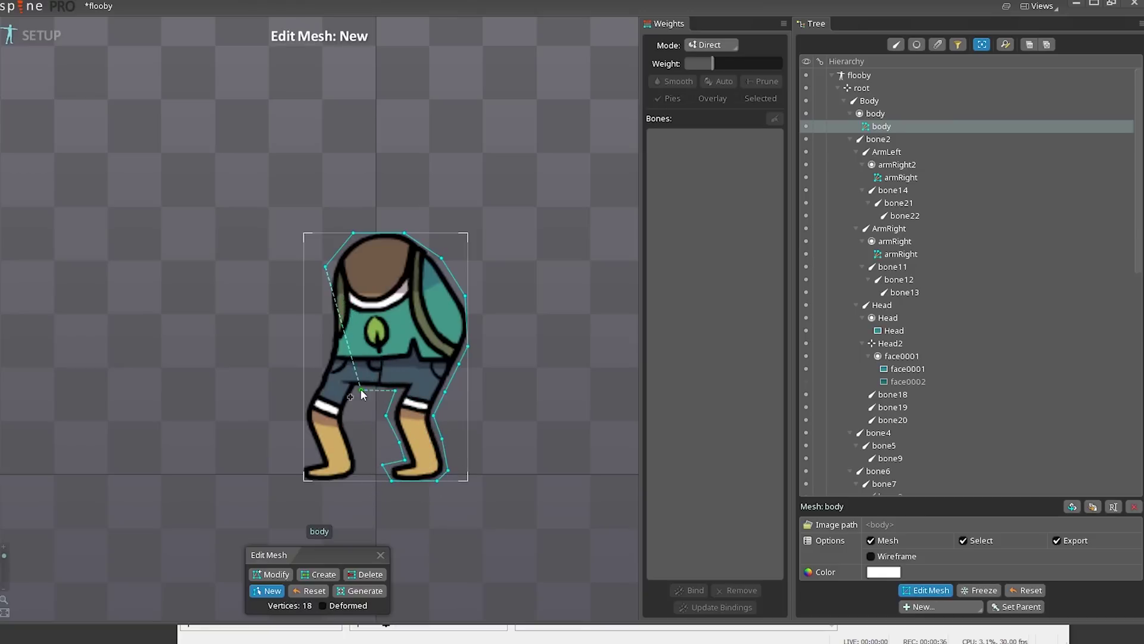
# Trace the hull from the crotch down the inside of the left-hand leg and around its foot.
pyautogui.click(360, 388)
pyautogui.click(346, 413)
pyautogui.click(352, 436)
pyautogui.click(361, 472)
pyautogui.click(349, 481)
pyautogui.click(304, 462)
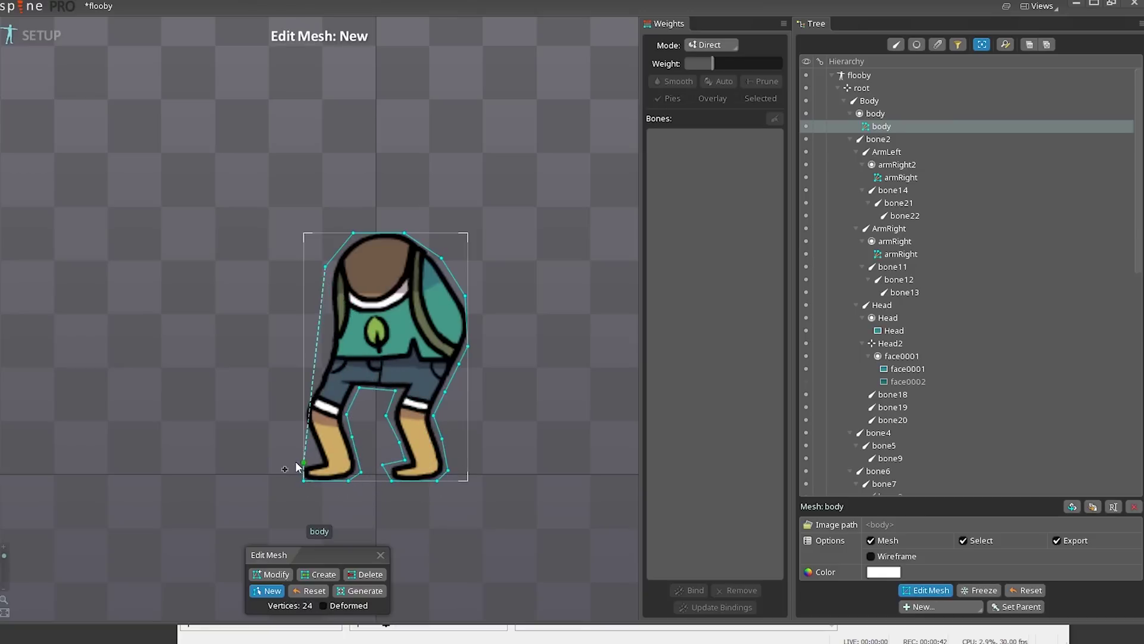
# Trace the hull up the outer left-hand leg and torso side and close it at its starting vertex.
pyautogui.click(309, 440)
pyautogui.click(304, 413)
pyautogui.click(310, 389)
pyautogui.click(316, 375)
pyautogui.click(323, 360)
pyautogui.click(325, 339)
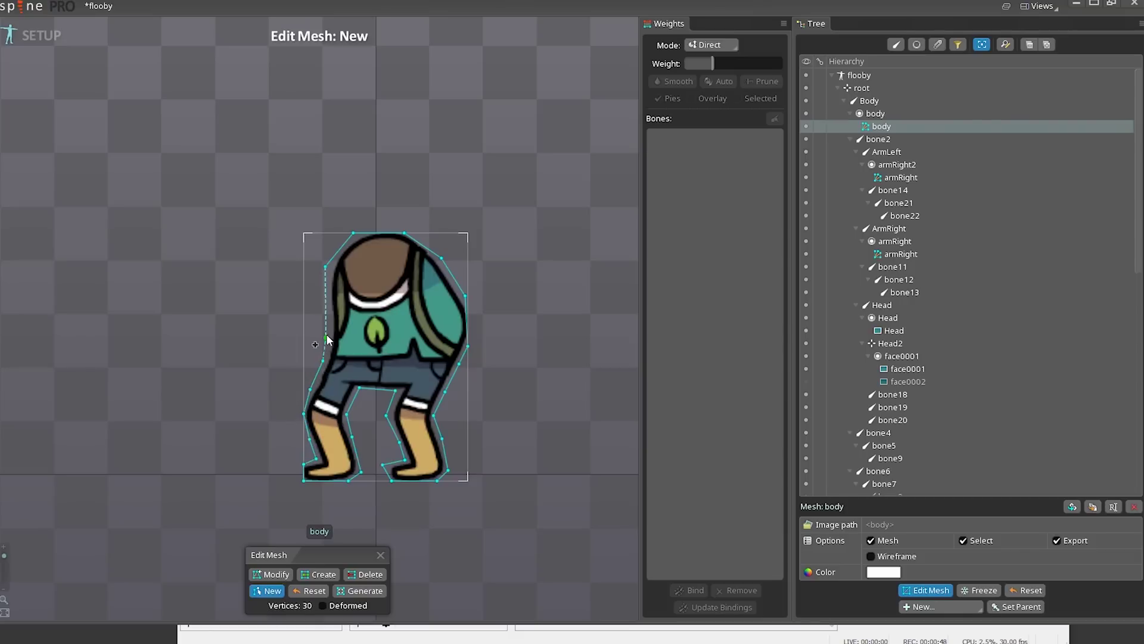
pyautogui.click(329, 331)
pyautogui.click(327, 296)
pyautogui.click(326, 266)
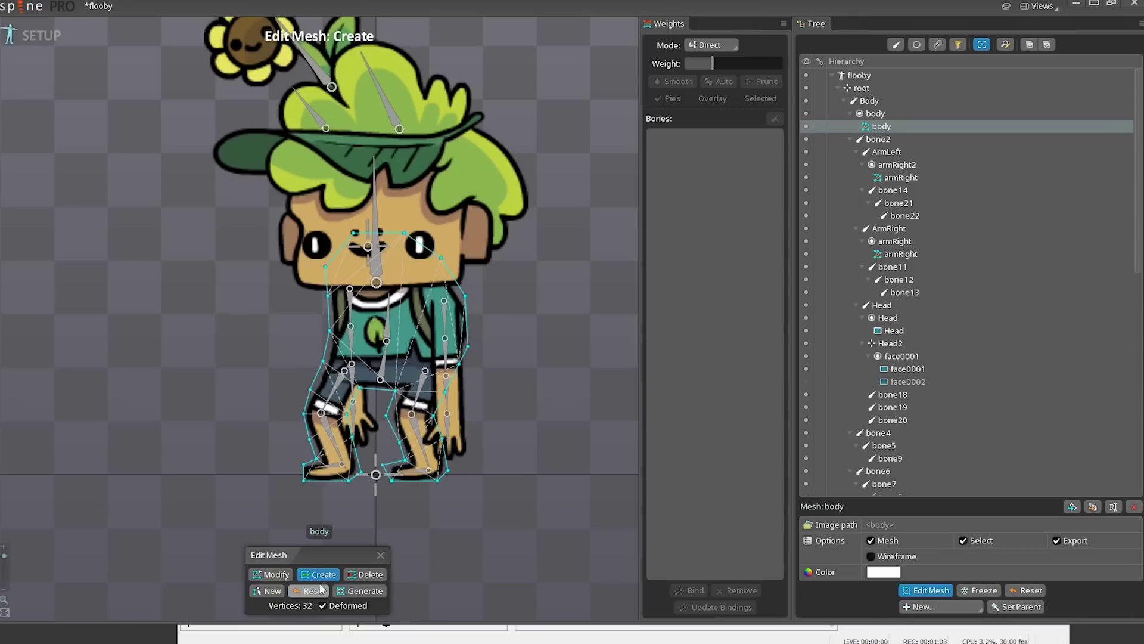
# Add interior vertices at the thigh, knee and ankle of both legs in the body mesh.
pyautogui.click(336, 383)
pyautogui.click(324, 412)
pyautogui.click(332, 445)
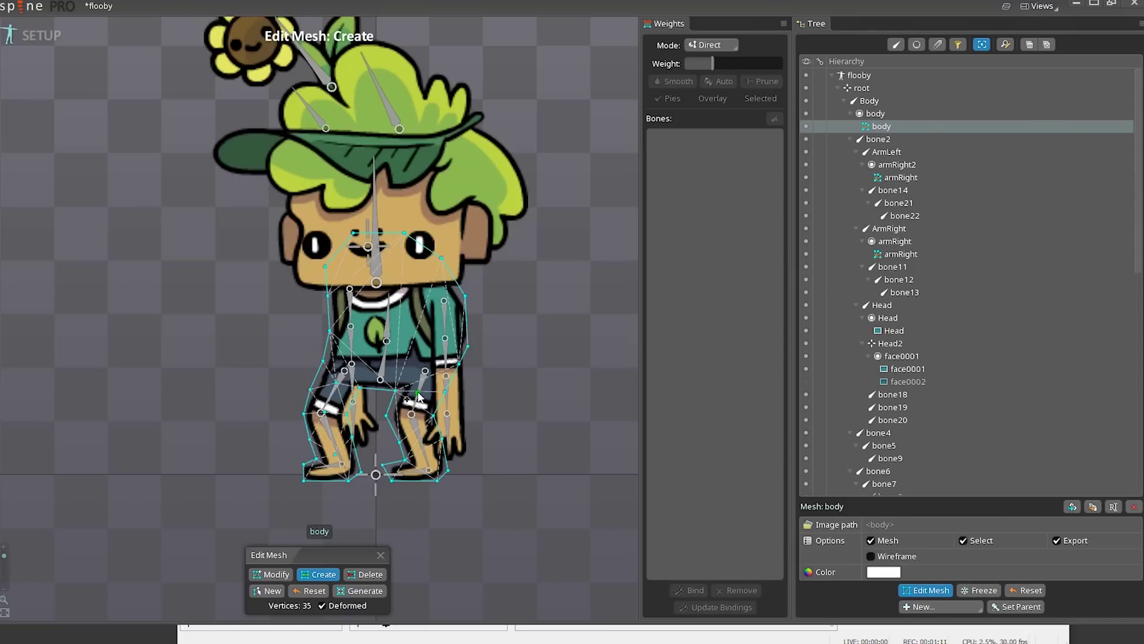
pyautogui.click(418, 392)
pyautogui.click(410, 417)
pyautogui.click(425, 452)
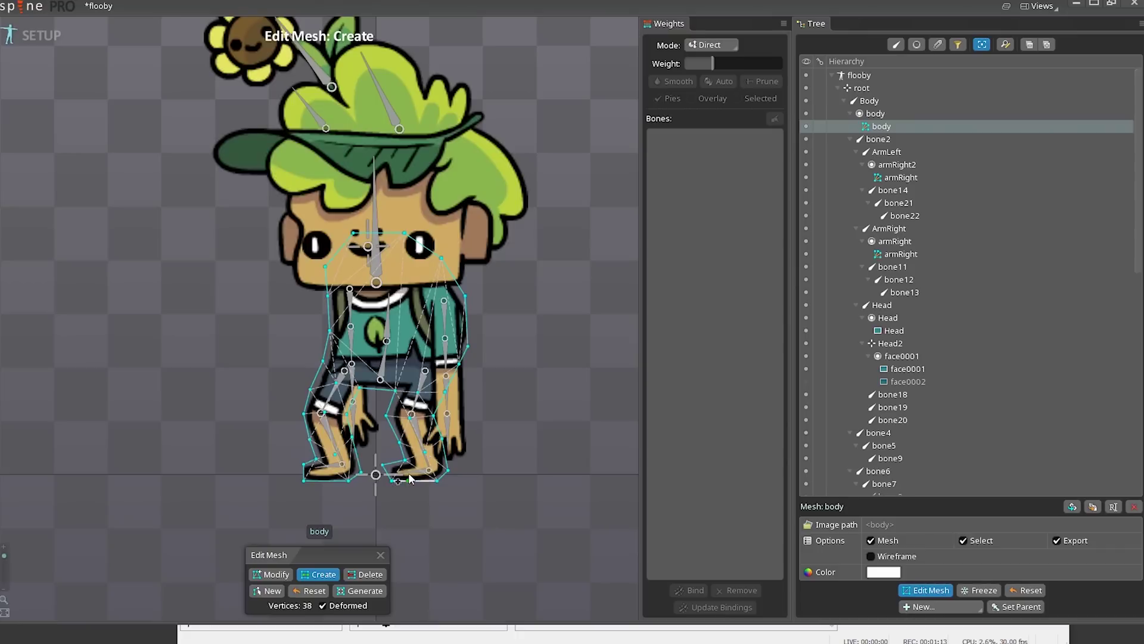
# Add a row of interior vertices across the waist of the body mesh.
pyautogui.click(380, 380)
pyautogui.click(389, 359)
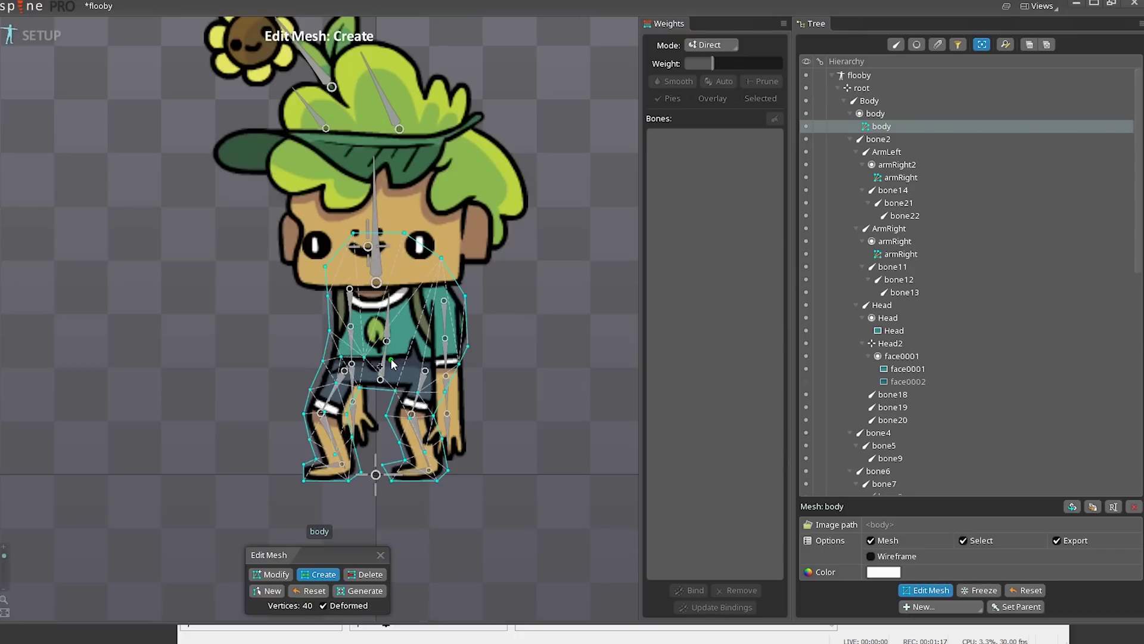
pyautogui.click(435, 361)
pyautogui.click(441, 363)
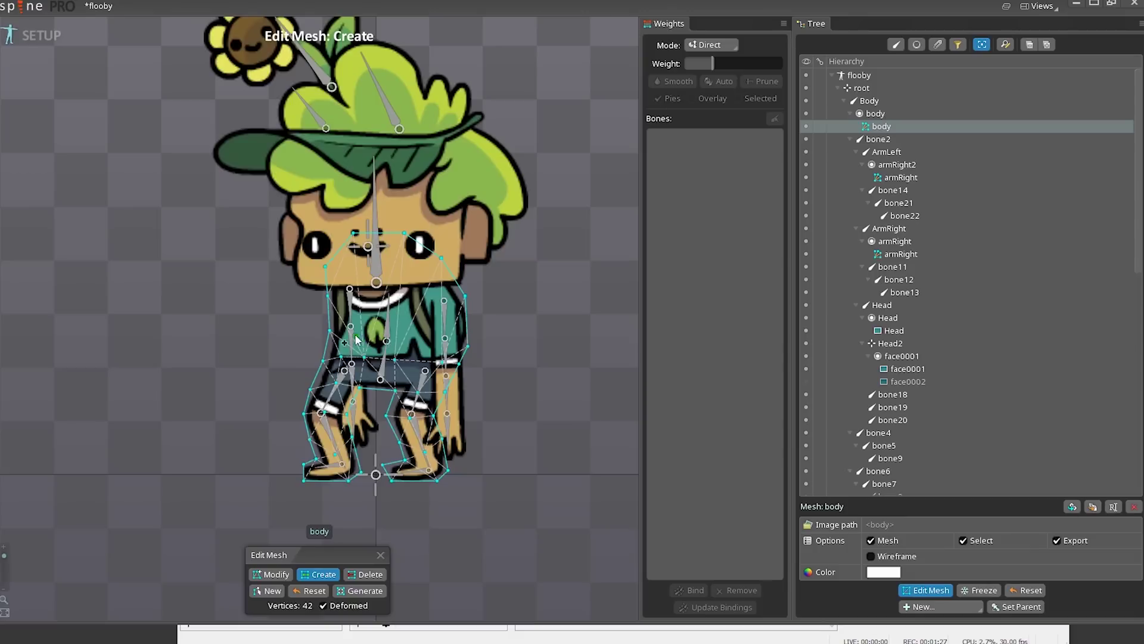
# Add interior vertices across the chest and neckline of the body mesh and finish editing the mesh.
pyautogui.click(360, 330)
pyautogui.click(437, 330)
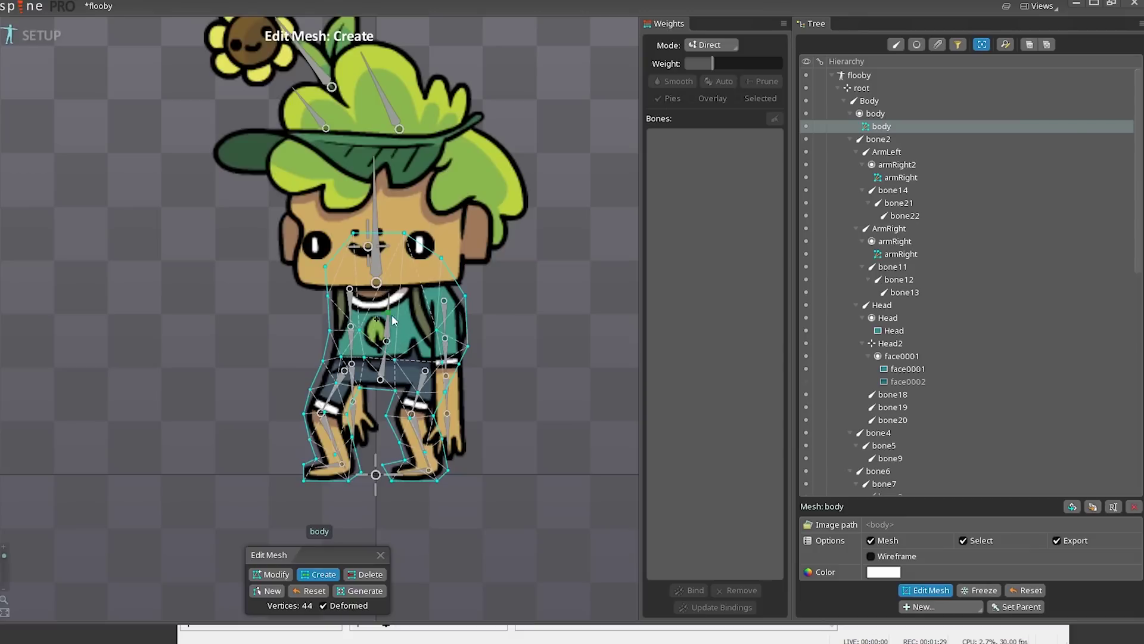
pyautogui.click(366, 300)
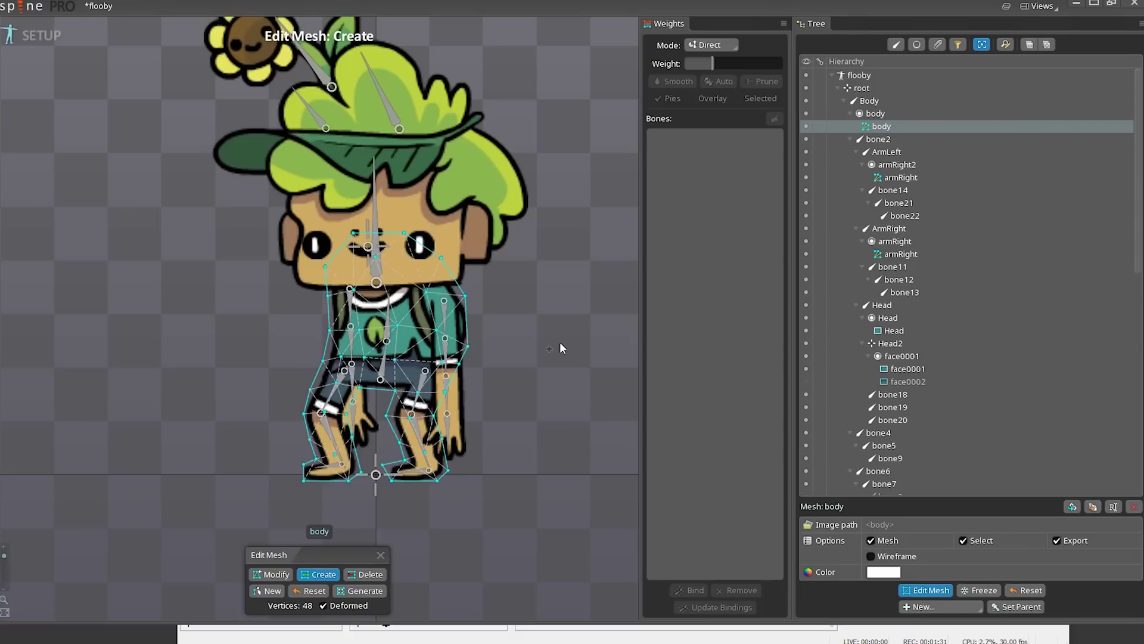
pyautogui.click(919, 587)
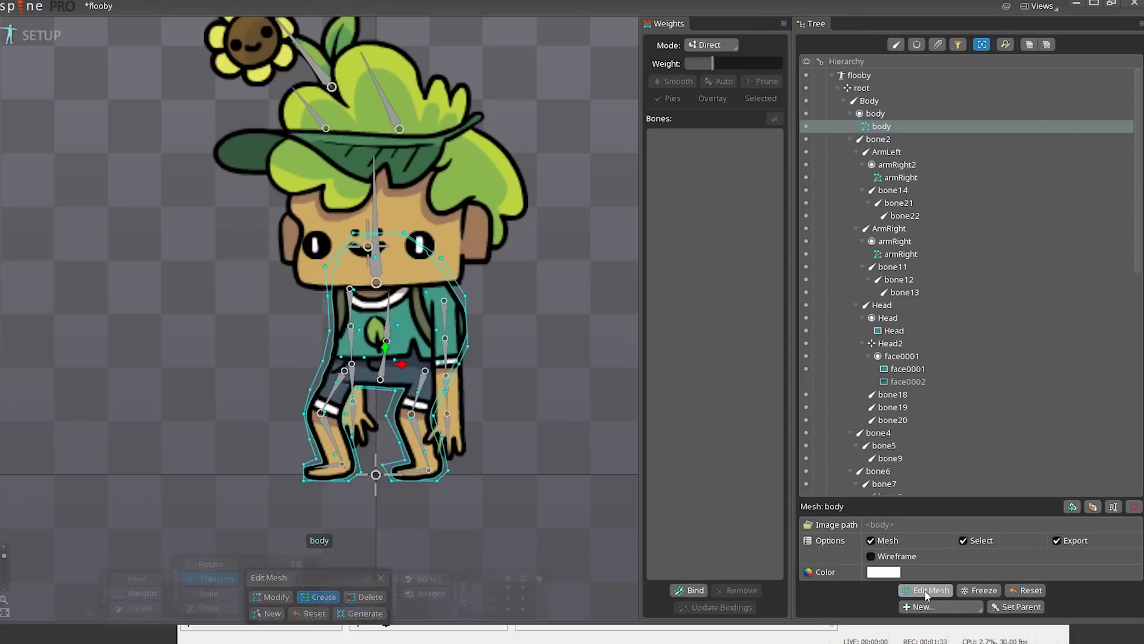
# Bind the body mesh to bone4, bone5, bone9, bone6, bone7, bone8, Body and bone2, and calculate automatic weights.
pyautogui.click(690, 590)
pyautogui.moveTo(309, 369); pyautogui.dragTo(344, 470)
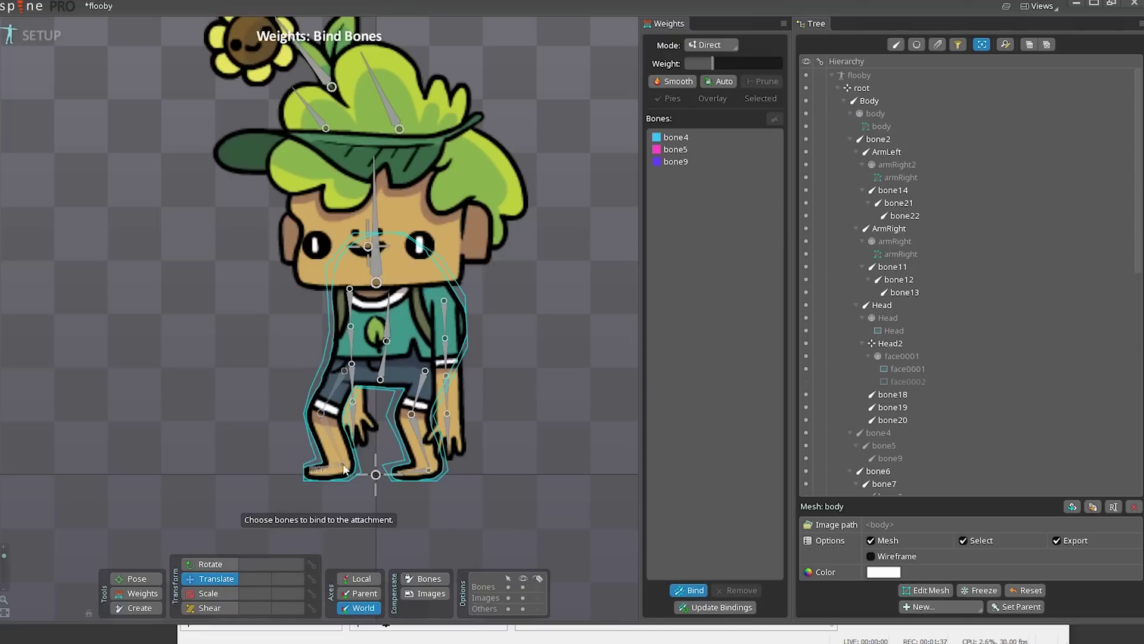
pyautogui.click(418, 390)
pyautogui.click(421, 443)
pyautogui.click(412, 472)
pyautogui.click(387, 361)
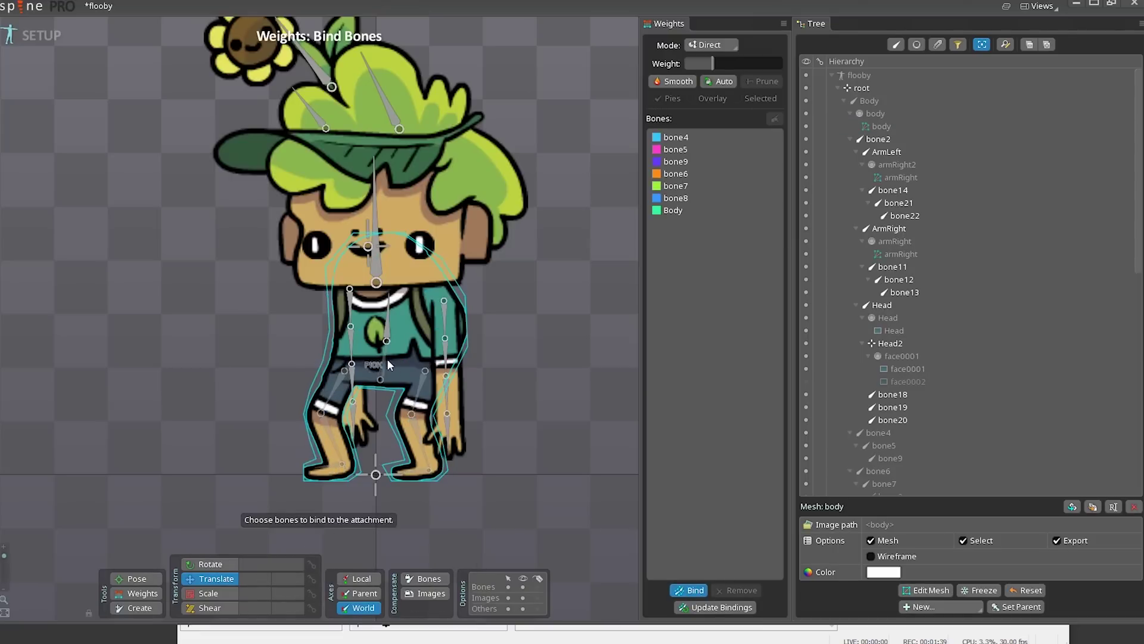
pyautogui.click(381, 331)
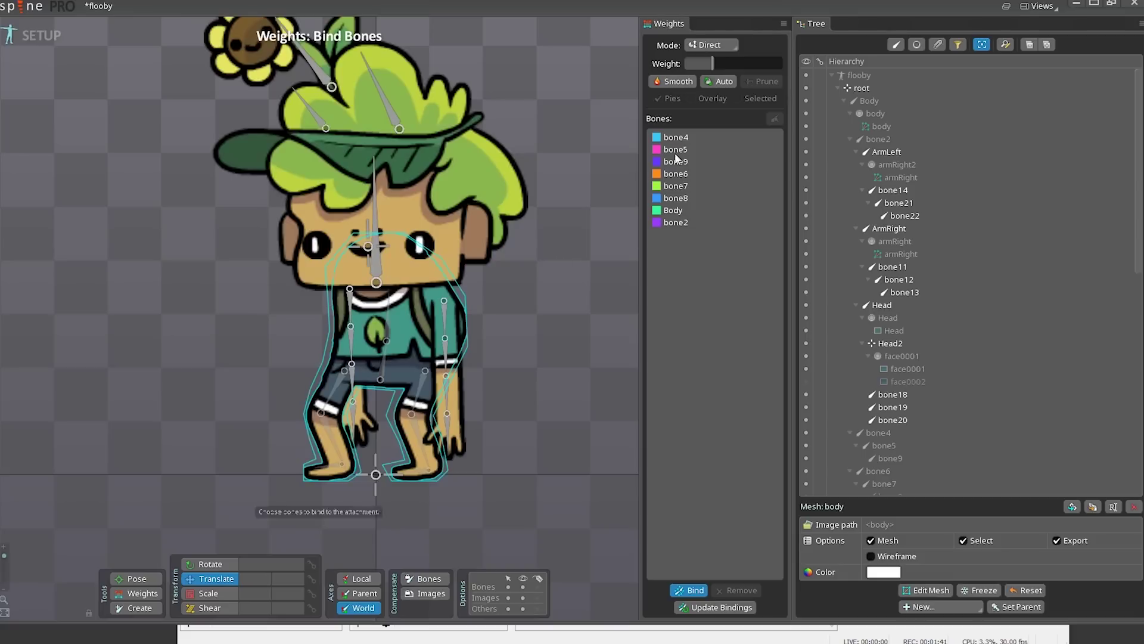
pyautogui.click(715, 83)
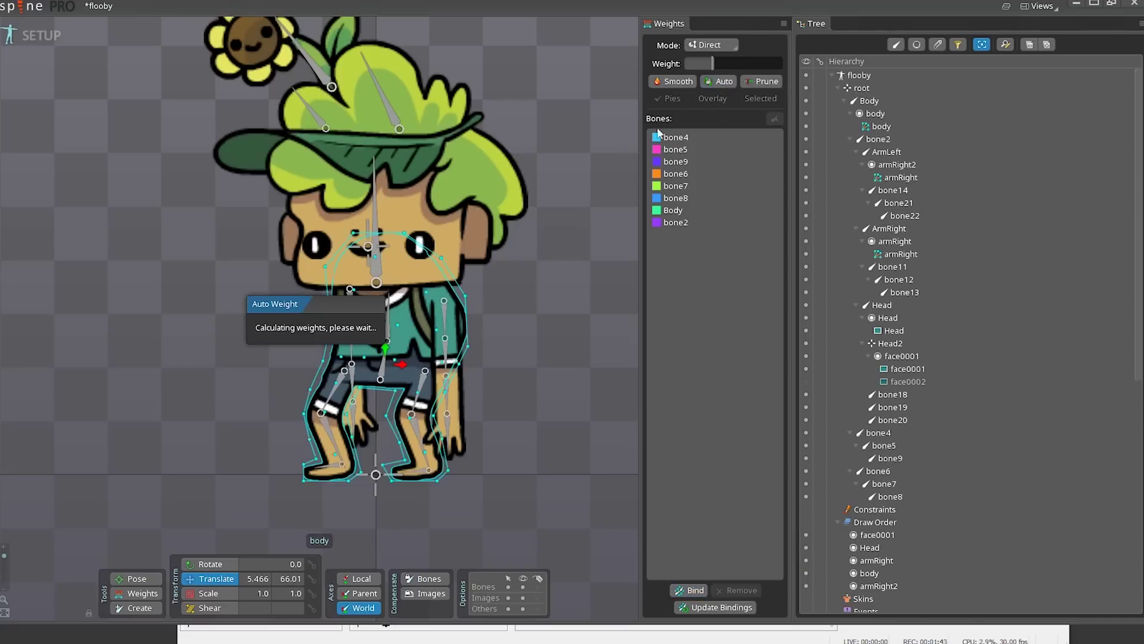
# Try rotating bone4, bone5 and bone9 together to test the leg's deformation, and undo the rotation.
pyautogui.click(144, 579)
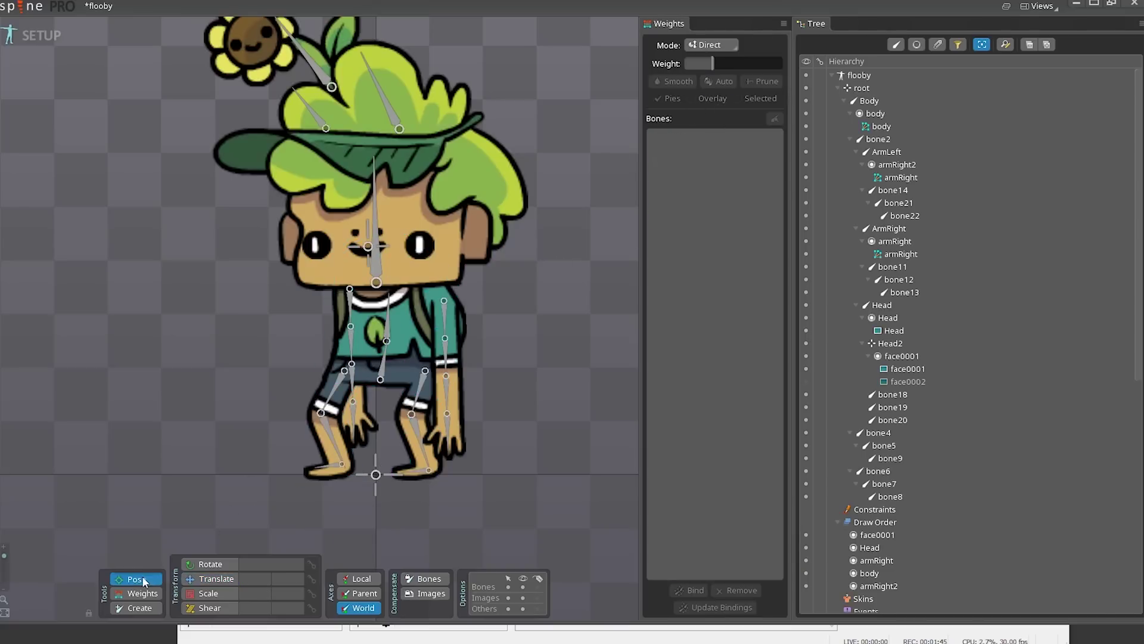
pyautogui.moveTo(303, 411); pyautogui.dragTo(339, 477)
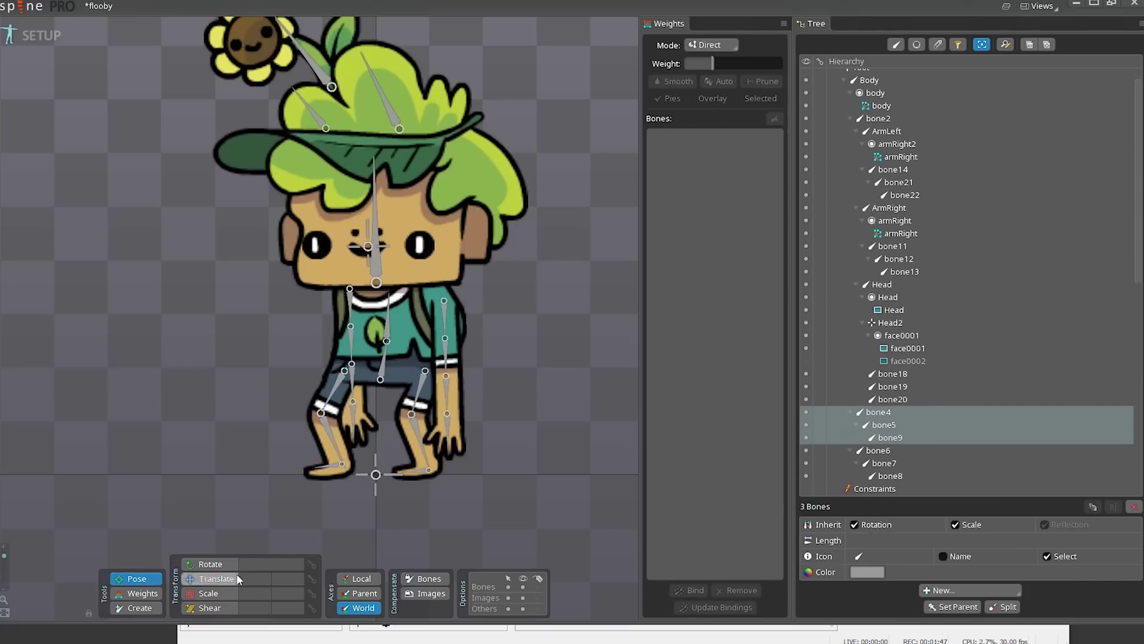
pyautogui.moveTo(213, 397); pyautogui.dragTo(343, 487)
pyautogui.moveTo(423, 530); pyautogui.dragTo(201, 471)
pyautogui.hotkey('ctrl', 'z')
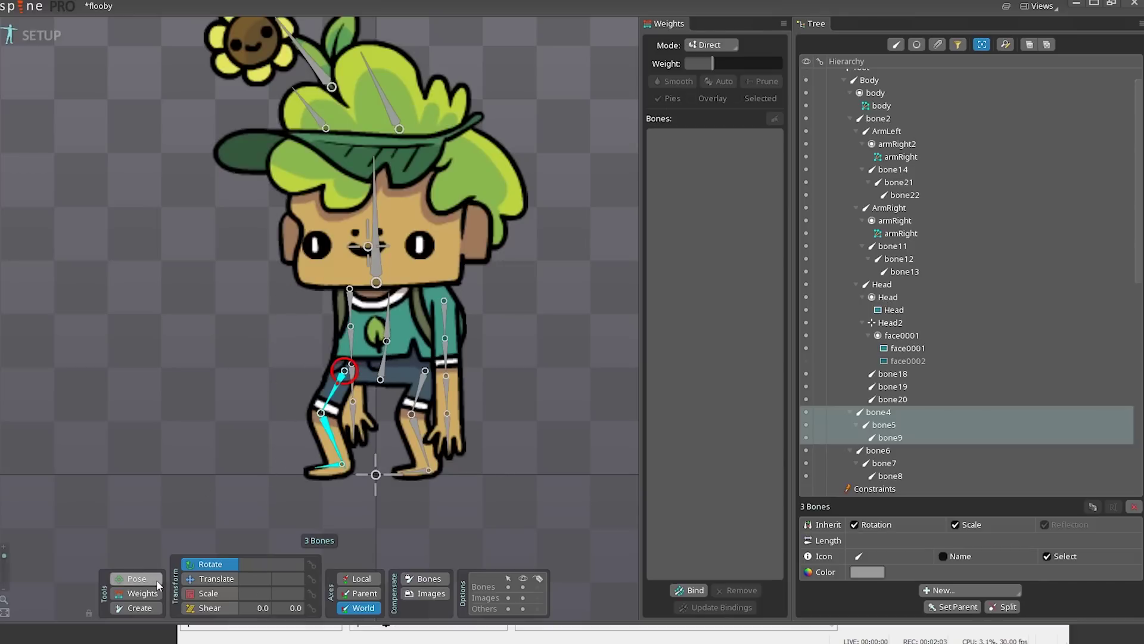
# Show the body mesh's weights and hide the armRight2 and armRight slots to uncover the torso.
pyautogui.click(151, 593)
pyautogui.click(371, 344)
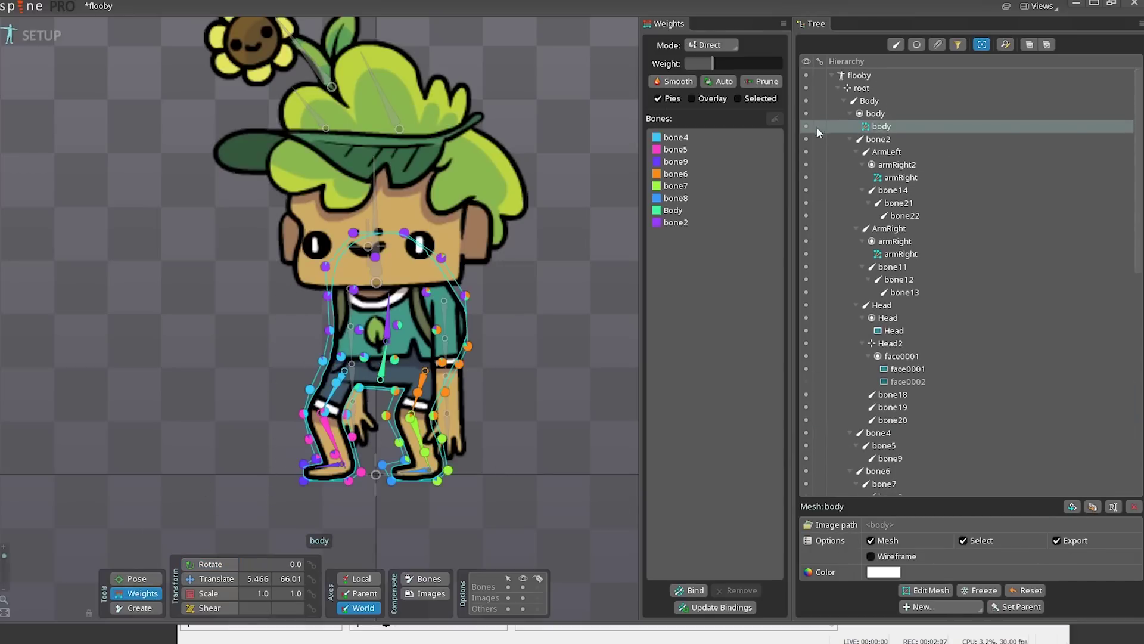
pyautogui.click(804, 164)
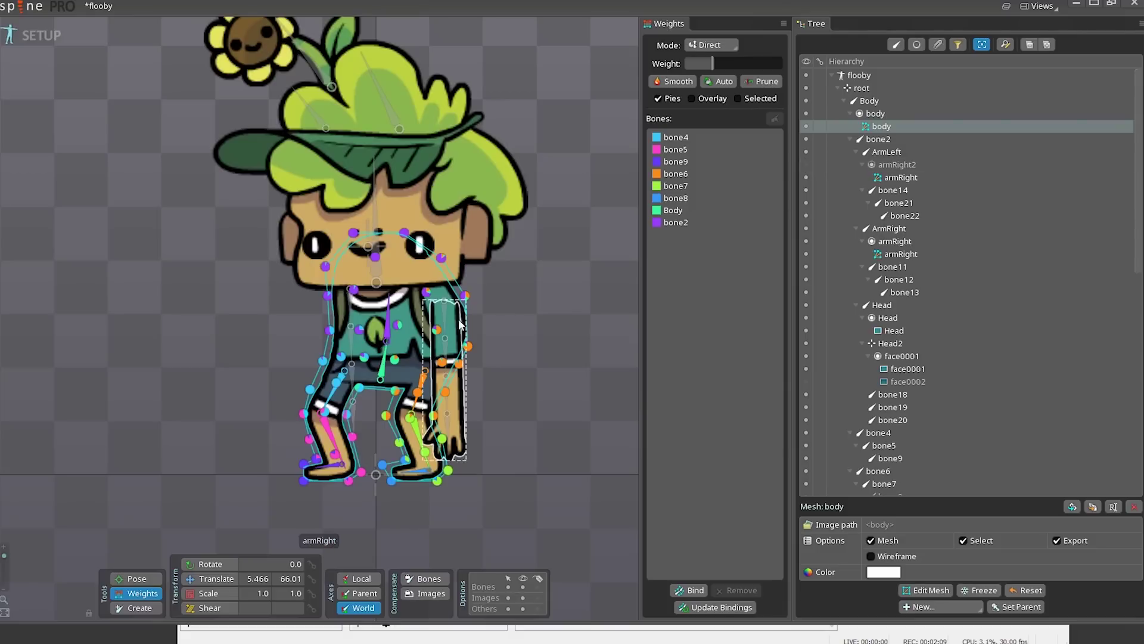
pyautogui.click(806, 254)
pyautogui.click(804, 257)
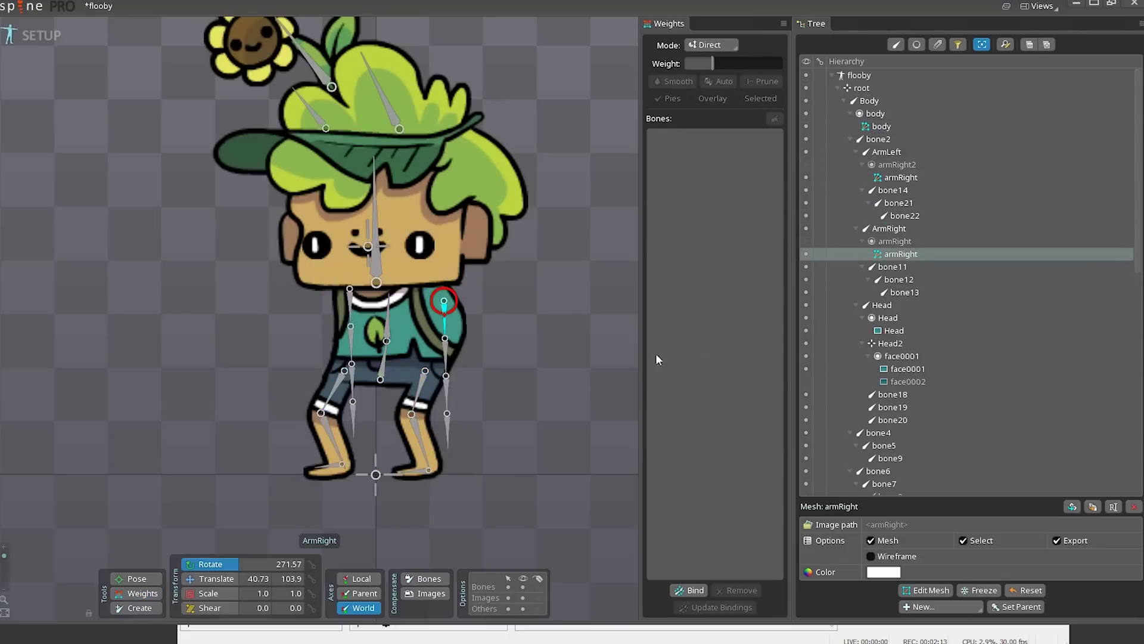
# Hide the Head image to expose the upper body mesh, and show it again.
pyautogui.click(436, 206)
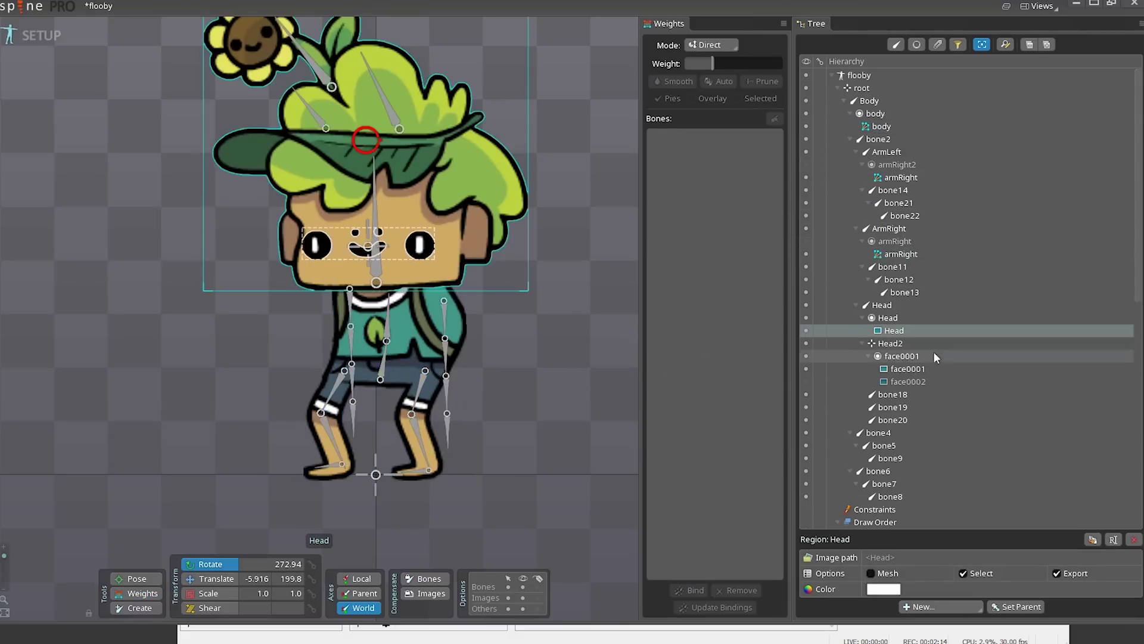
pyautogui.click(806, 331)
pyautogui.click(413, 267)
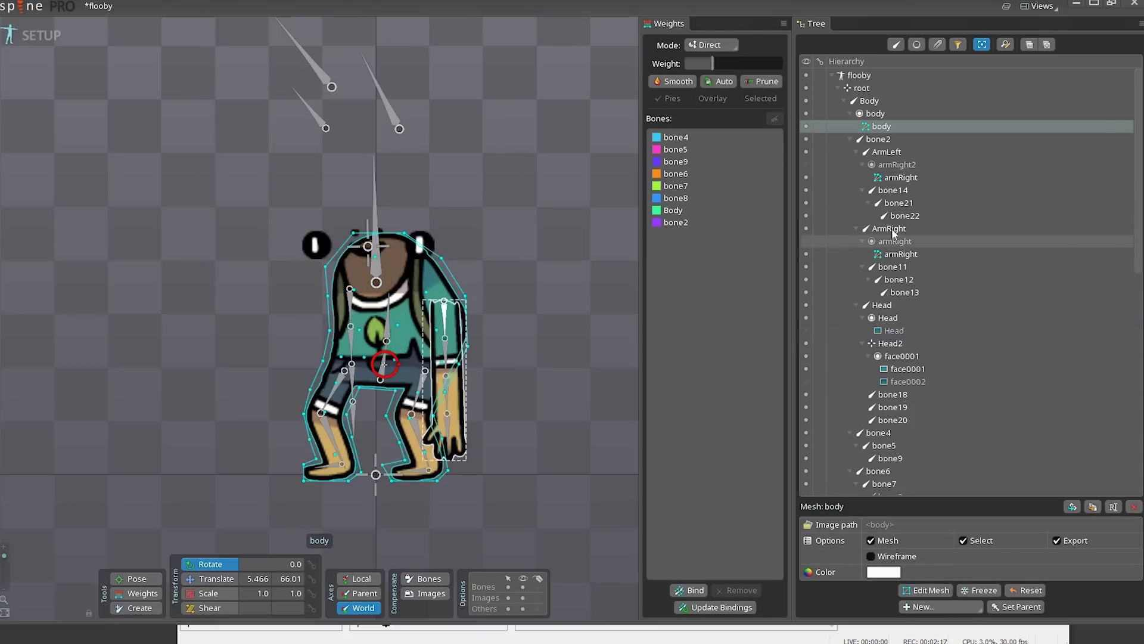
pyautogui.click(806, 330)
# Display the body mesh's weights and examine bone4's influence on the vertices around the left-hand thigh.
pyautogui.click(429, 343)
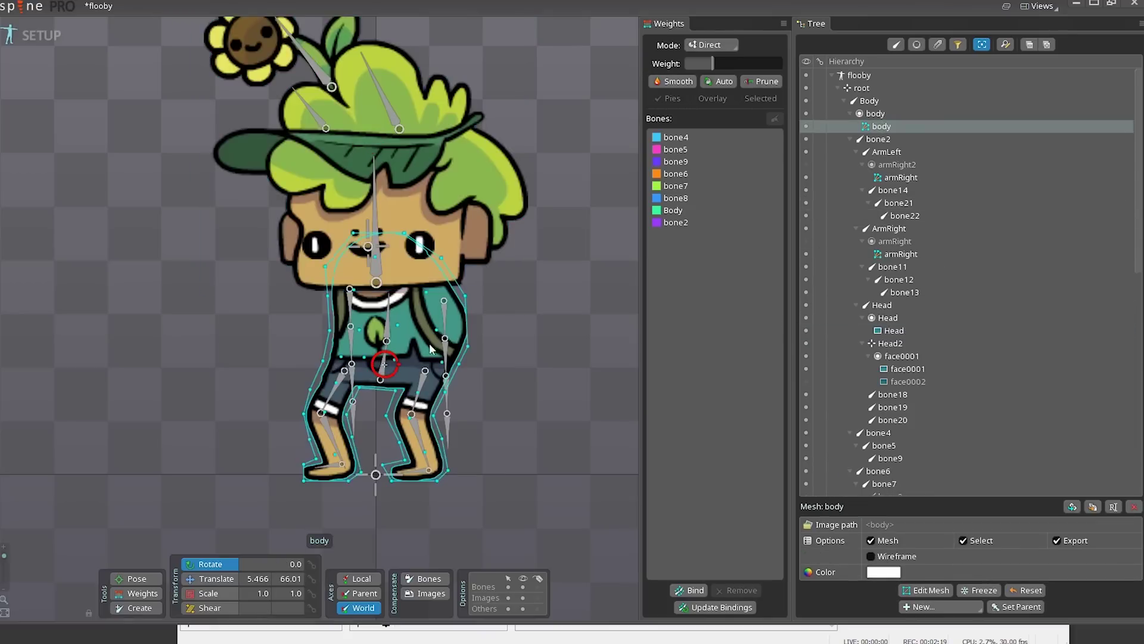
pyautogui.click(143, 594)
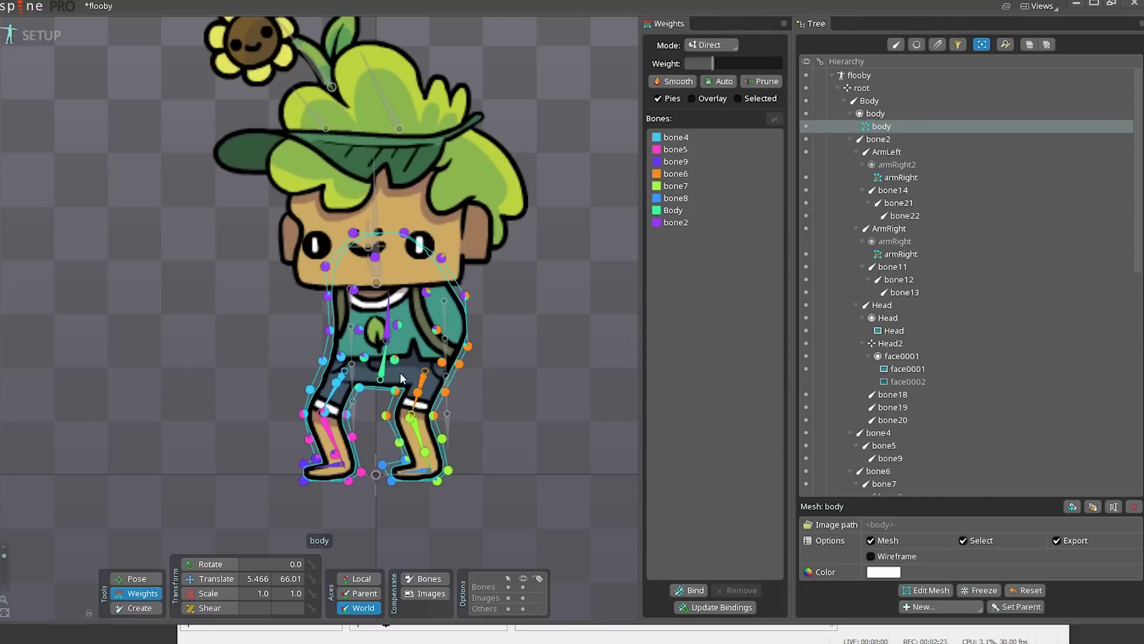
pyautogui.click(359, 388)
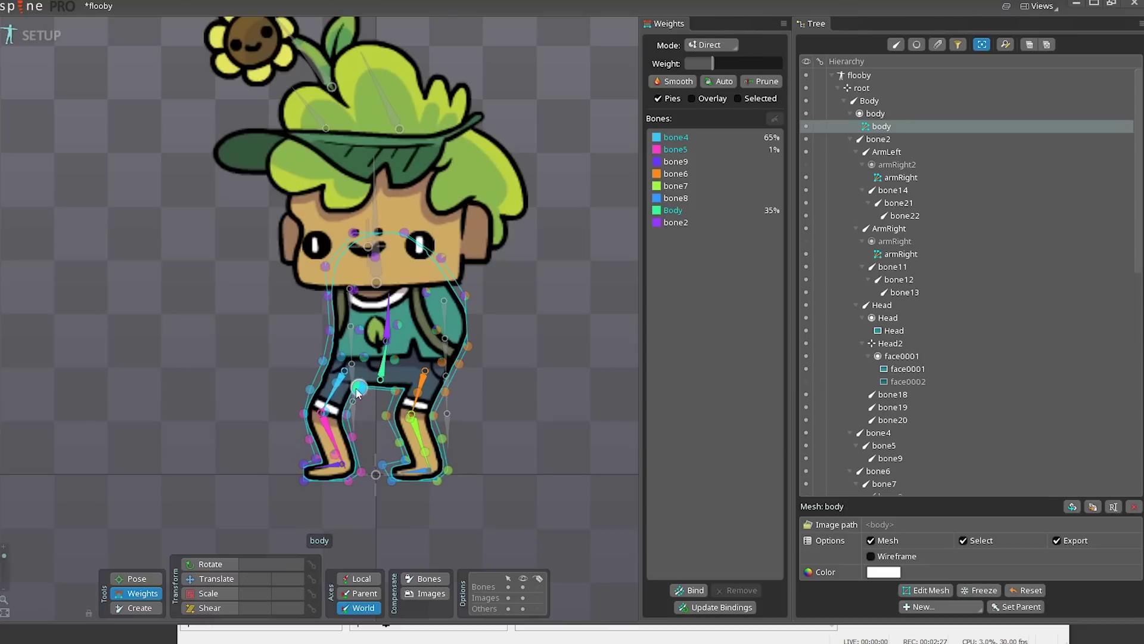
pyautogui.click(341, 357)
pyautogui.click(336, 383)
pyautogui.click(349, 374)
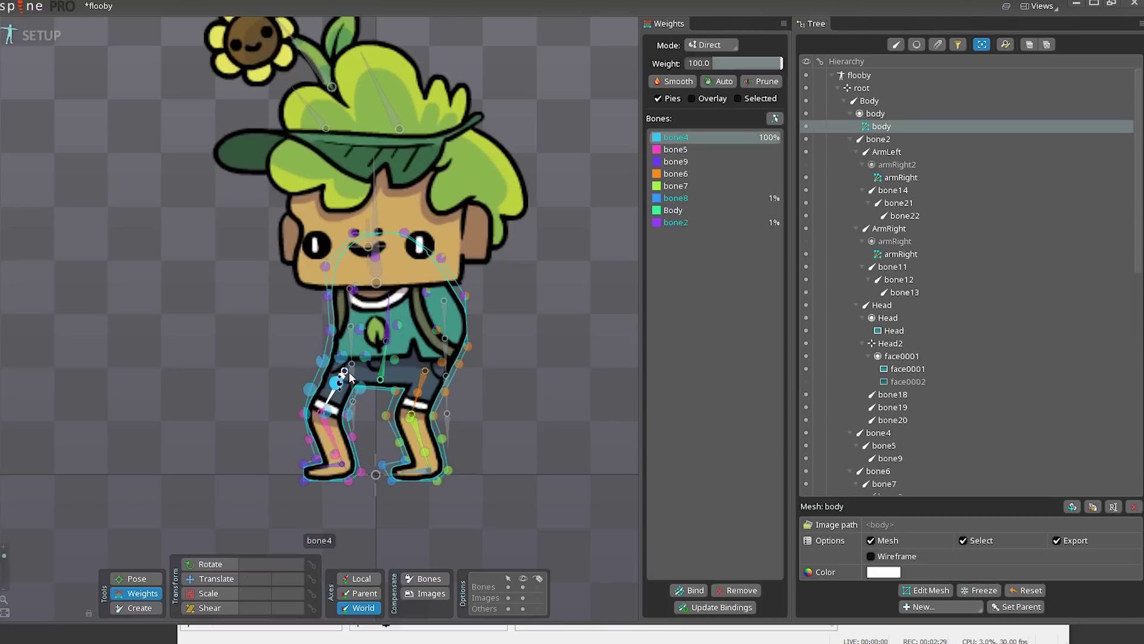
# Set bone4's weight to 0 on the body mesh's torso vertices above the hips.
pyautogui.scroll(2, 344, 379)
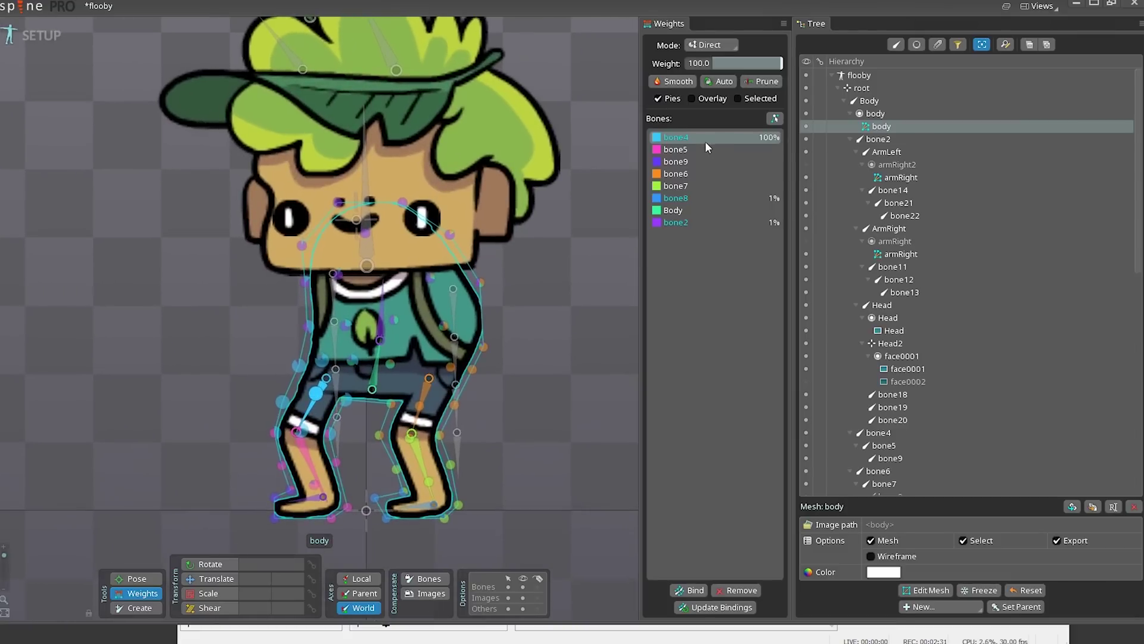
pyautogui.click(222, 565)
pyautogui.click(317, 393)
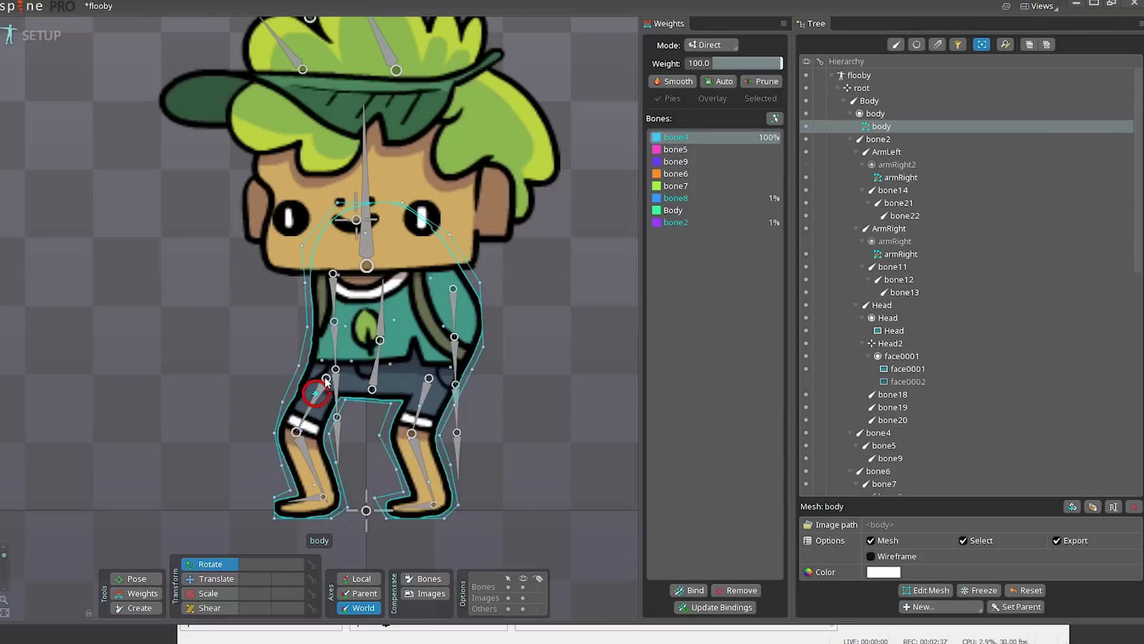
pyautogui.click(326, 381)
pyautogui.click(143, 593)
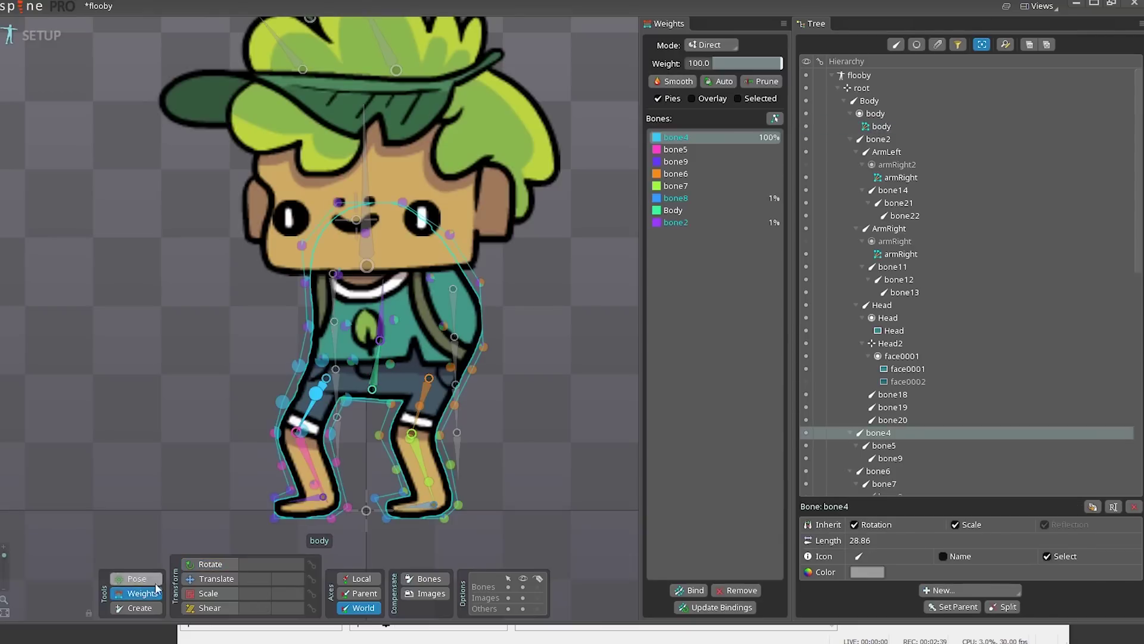
pyautogui.click(373, 389)
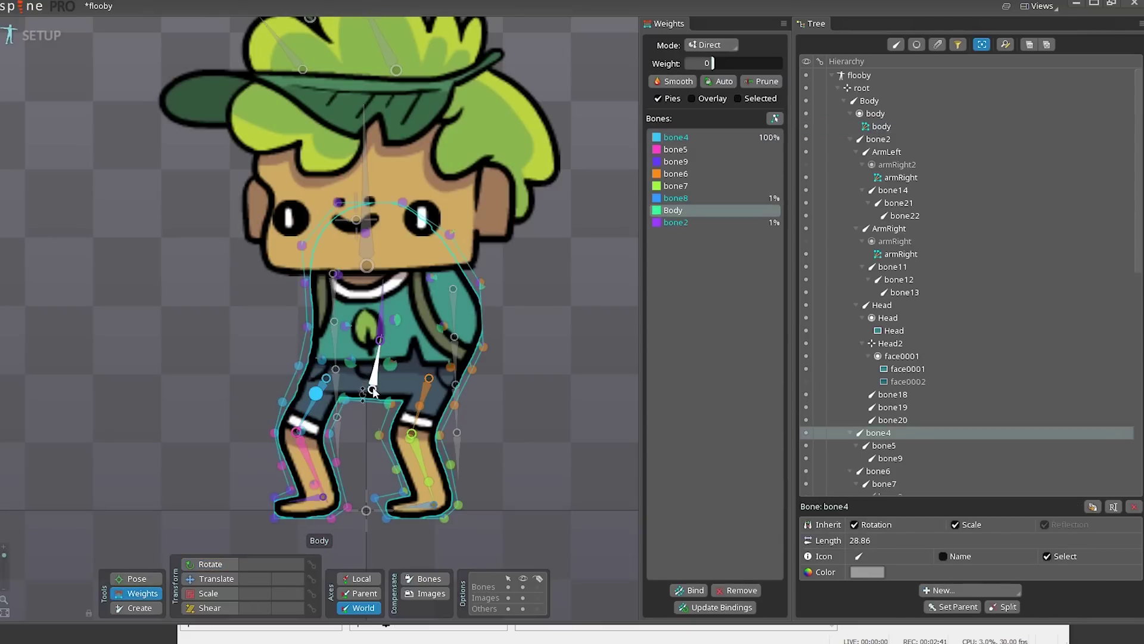
pyautogui.click(316, 394)
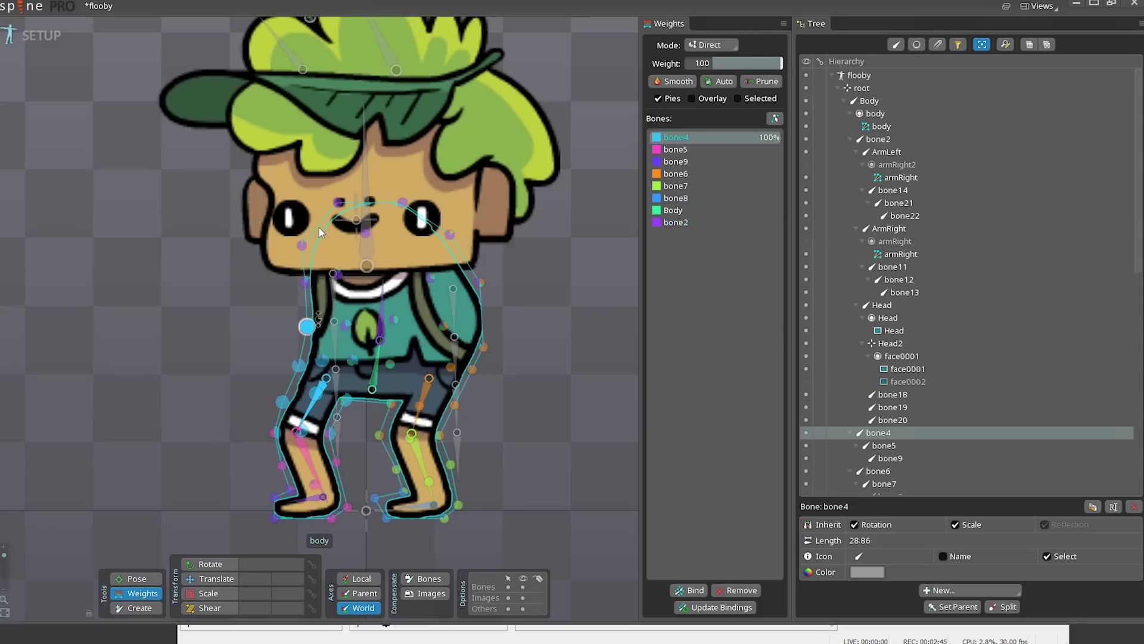
pyautogui.moveTo(307, 326); pyautogui.dragTo(330, 447)
pyautogui.moveTo(345, 326); pyautogui.dragTo(349, 370)
pyautogui.click(305, 282)
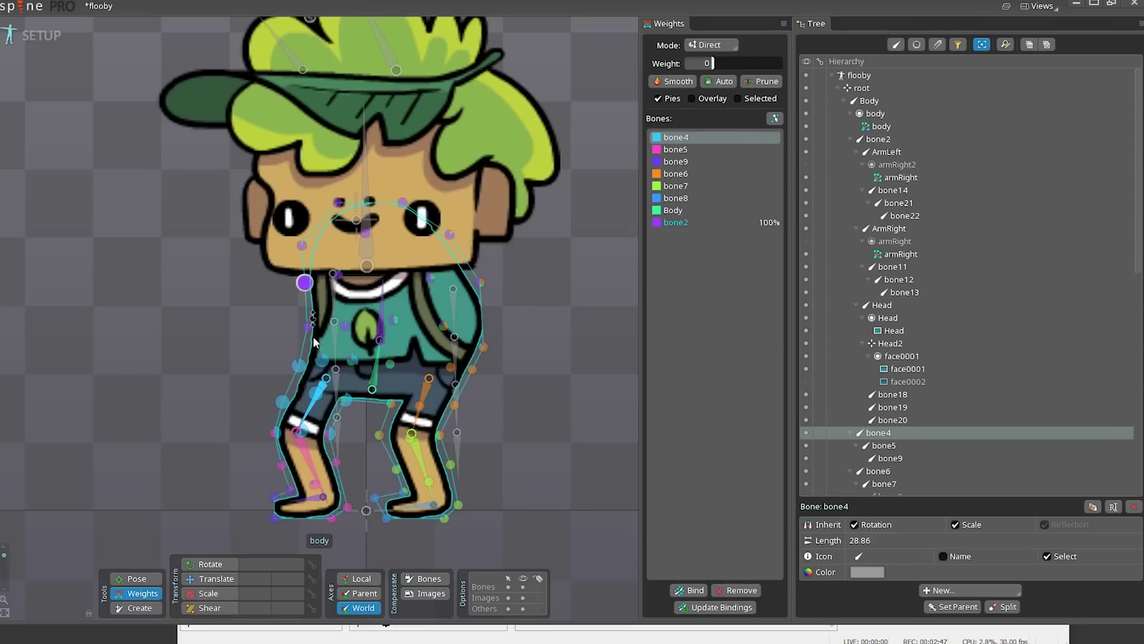
pyautogui.click(394, 320)
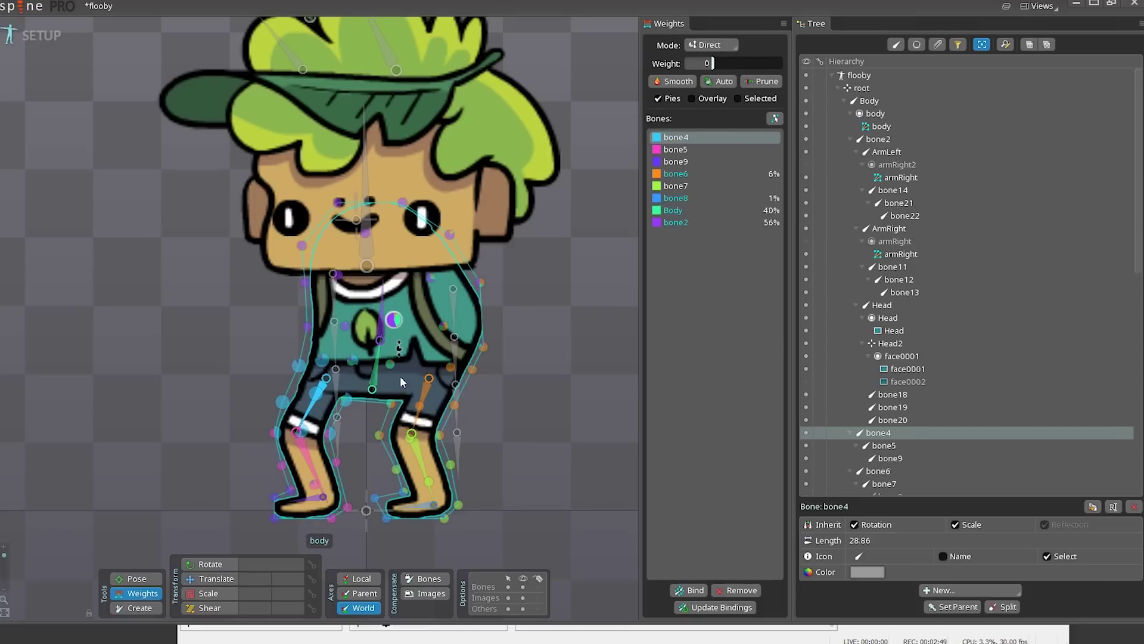
pyautogui.click(390, 363)
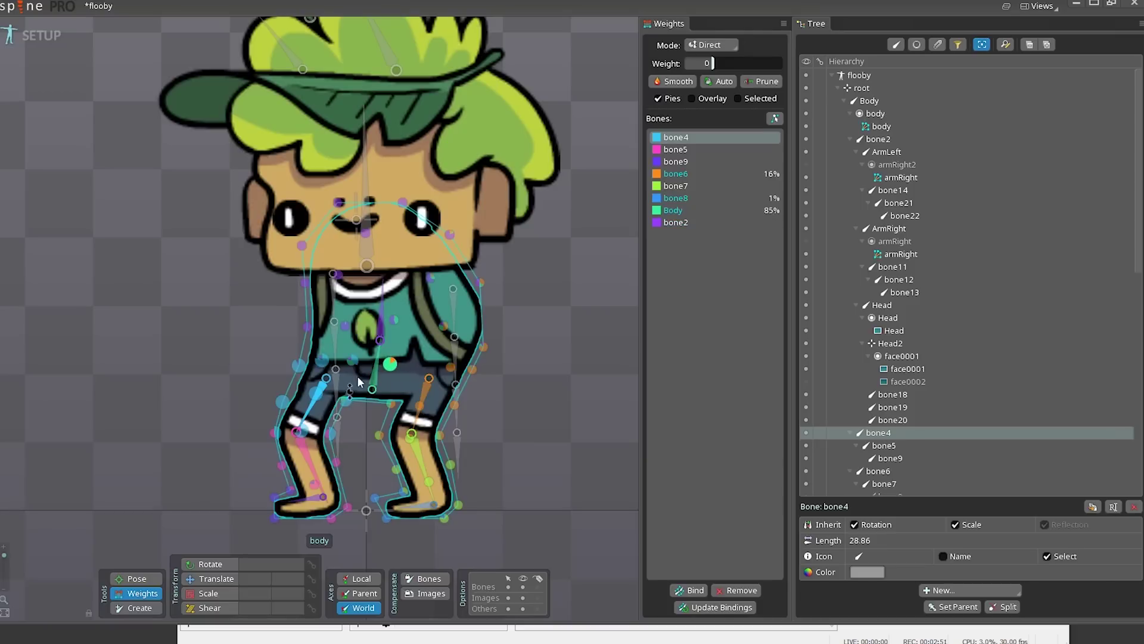
# Set bone6's weight to 0 on the body mesh's torso vertices, including those along the right-hand side and shoulder.
pyautogui.click(136, 594)
pyautogui.click(426, 389)
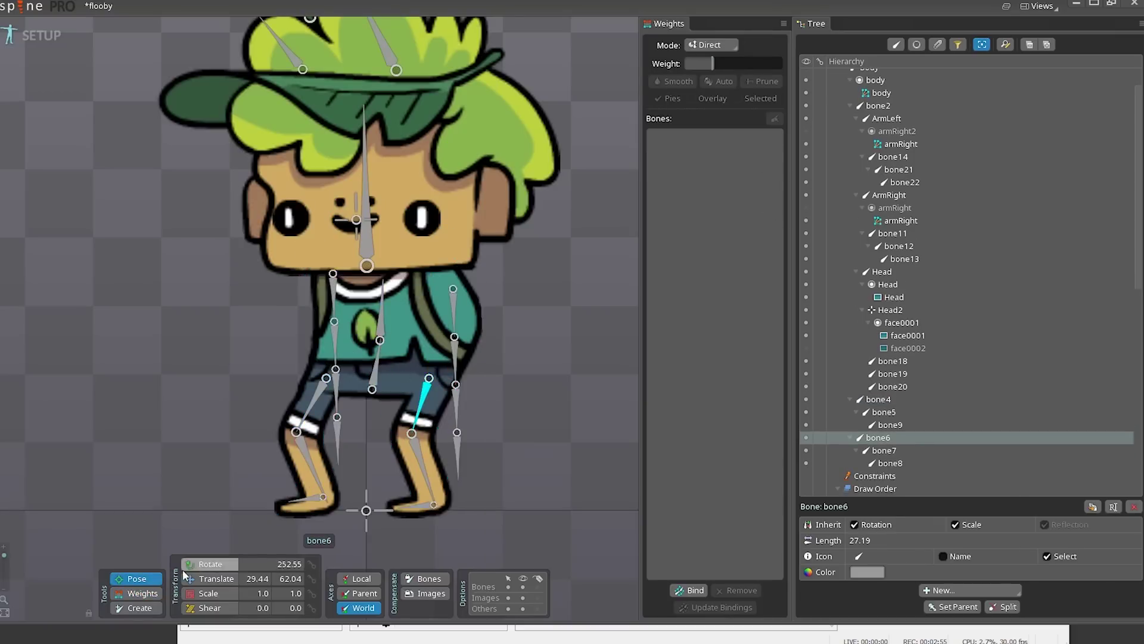
pyautogui.click(136, 594)
pyautogui.click(425, 385)
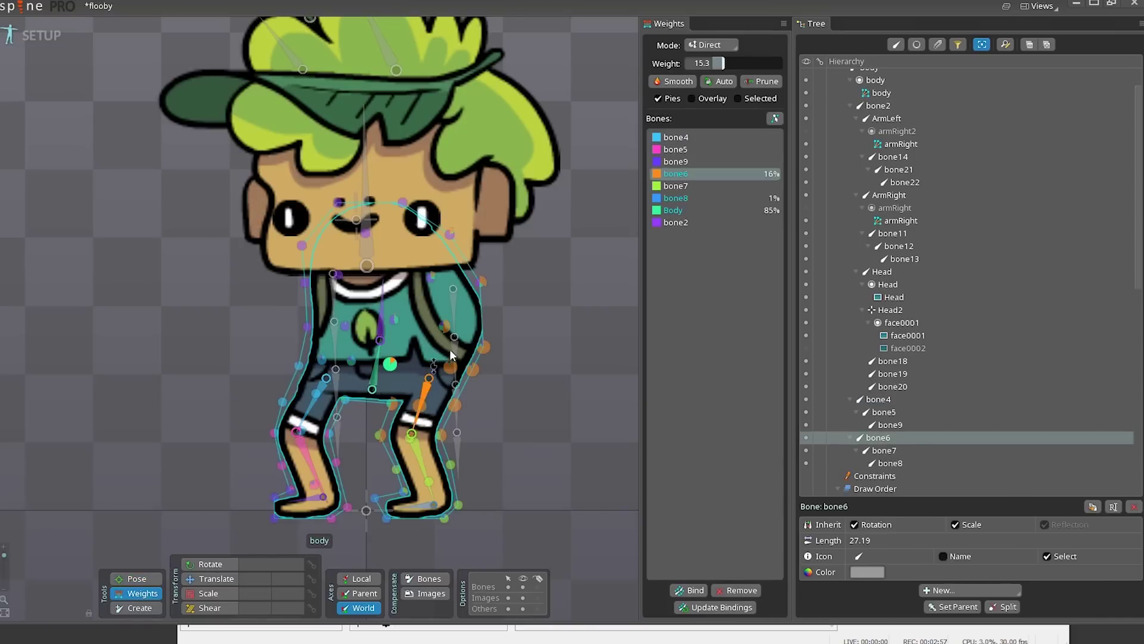
pyautogui.moveTo(441, 325); pyautogui.dragTo(427, 413)
pyautogui.moveTo(393, 318); pyautogui.dragTo(395, 341)
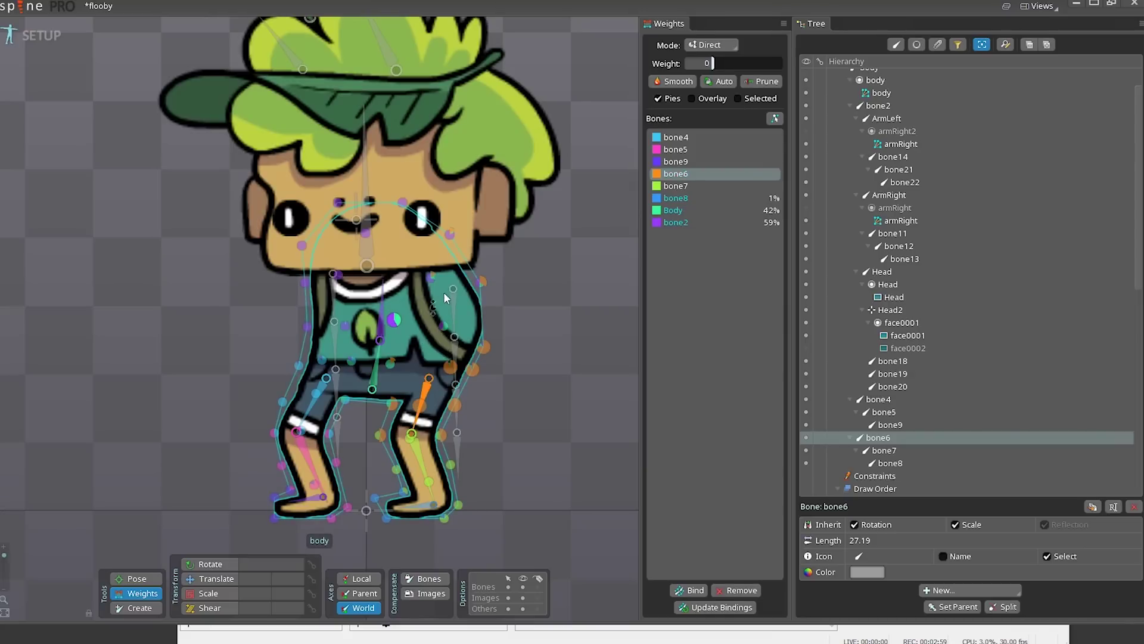
pyautogui.click(430, 278)
pyautogui.moveTo(480, 282); pyautogui.dragTo(479, 324)
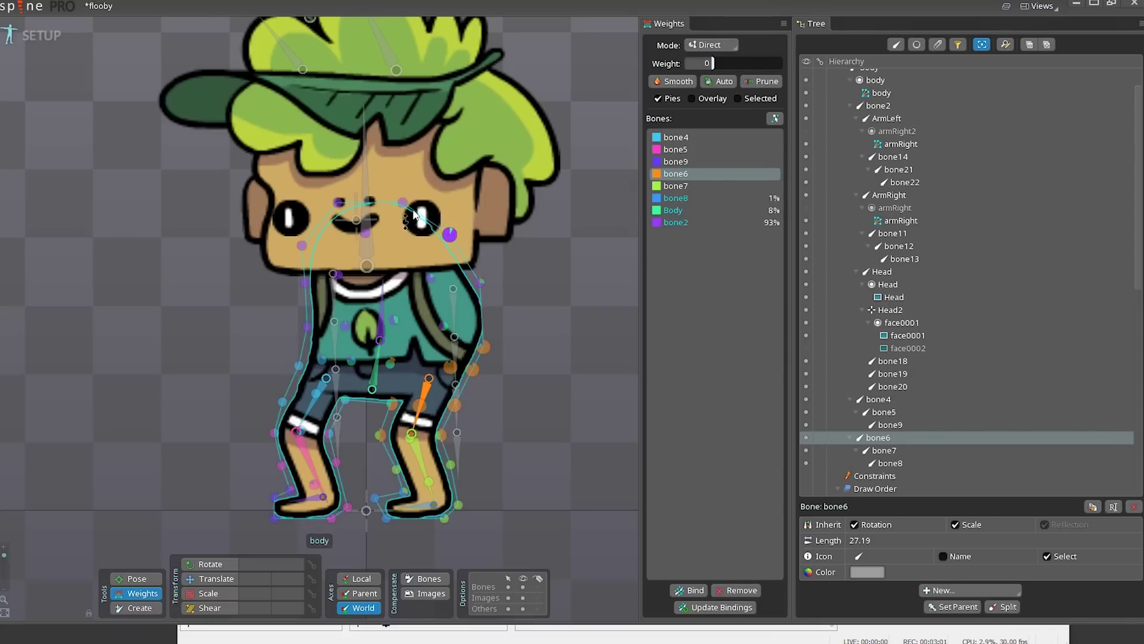
pyautogui.click(483, 348)
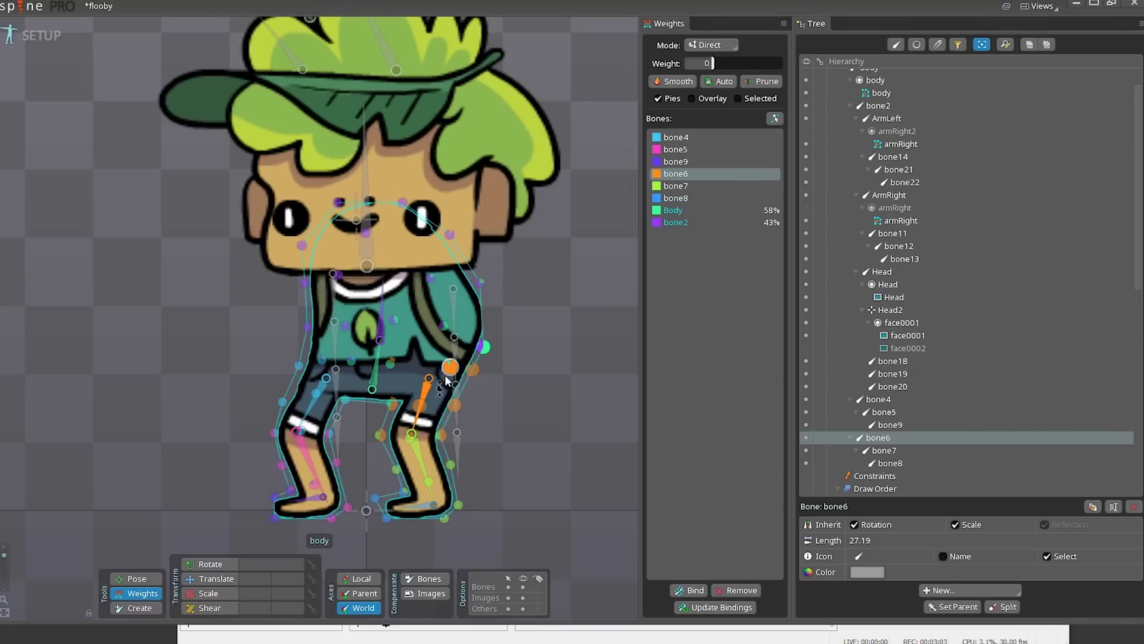
# Raise the Body bone's weight on the waist and lower torso vertices, with 53% at the right-hand hip and 44% on the left-hand torso edge.
pyautogui.click(377, 372)
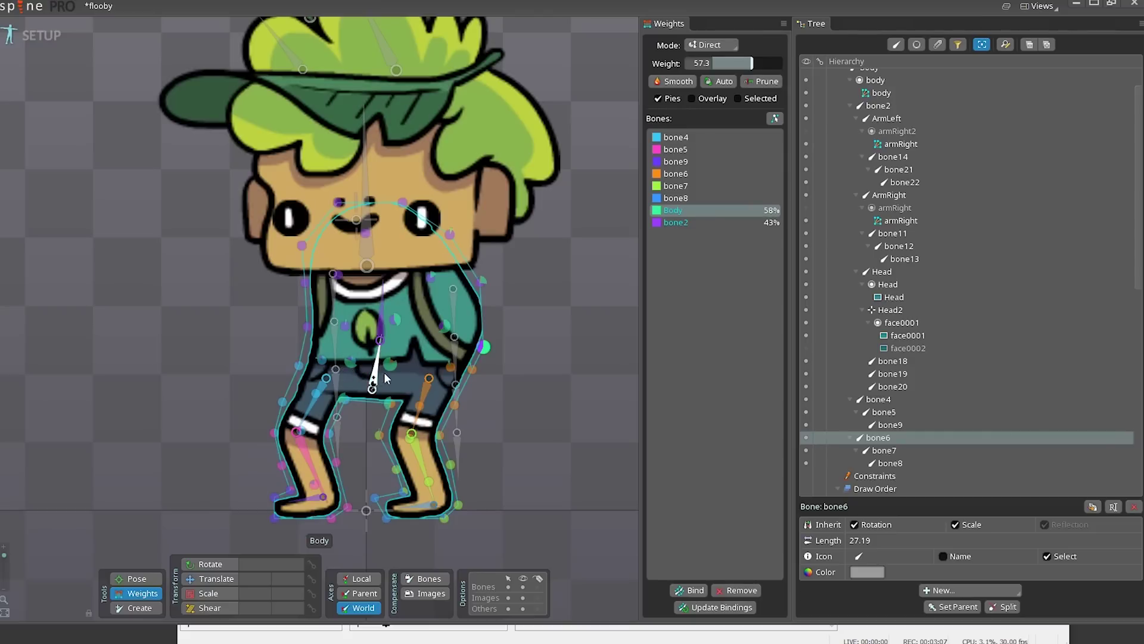
pyautogui.click(355, 365)
pyautogui.moveTo(358, 357); pyautogui.dragTo(346, 301)
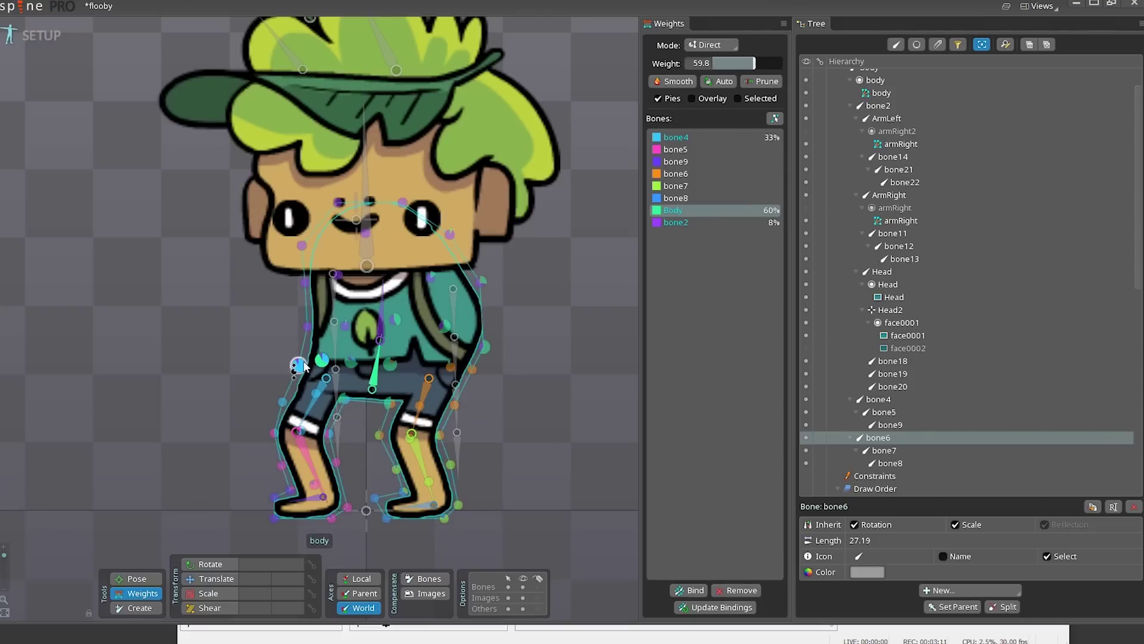
pyautogui.moveTo(299, 366); pyautogui.dragTo(326, 319)
pyautogui.moveTo(448, 370); pyautogui.dragTo(415, 320)
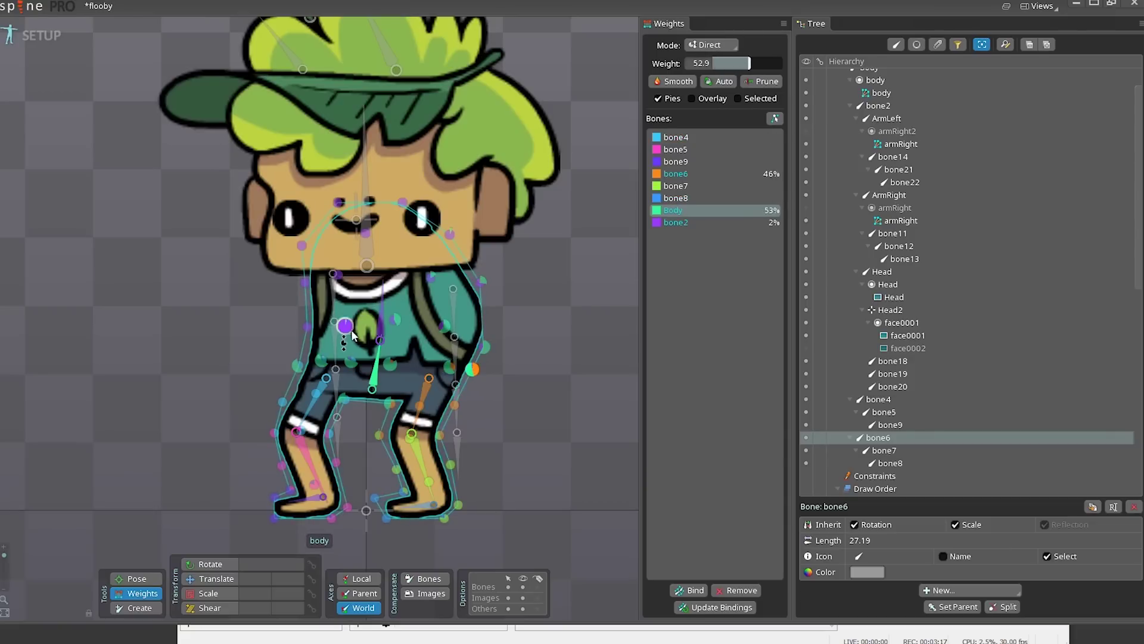
pyautogui.click(307, 326)
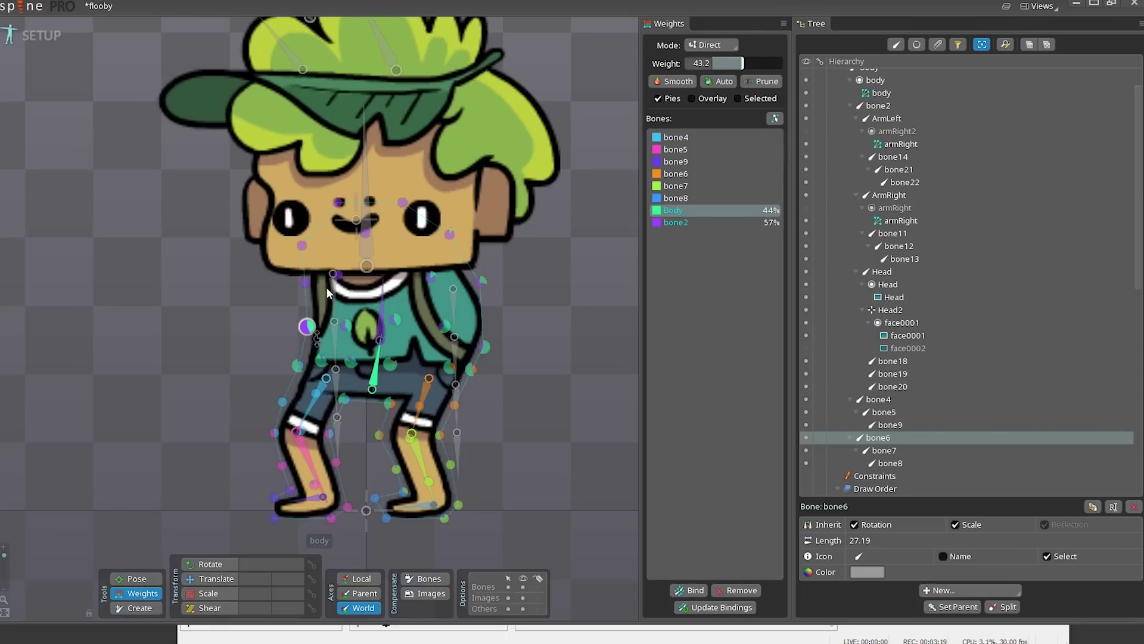
pyautogui.moveTo(326, 287); pyautogui.dragTo(327, 286)
# Review the Body, bone2 and Head bones and examine the influence of Body and bone2 on the body mesh.
pyautogui.click(156, 578)
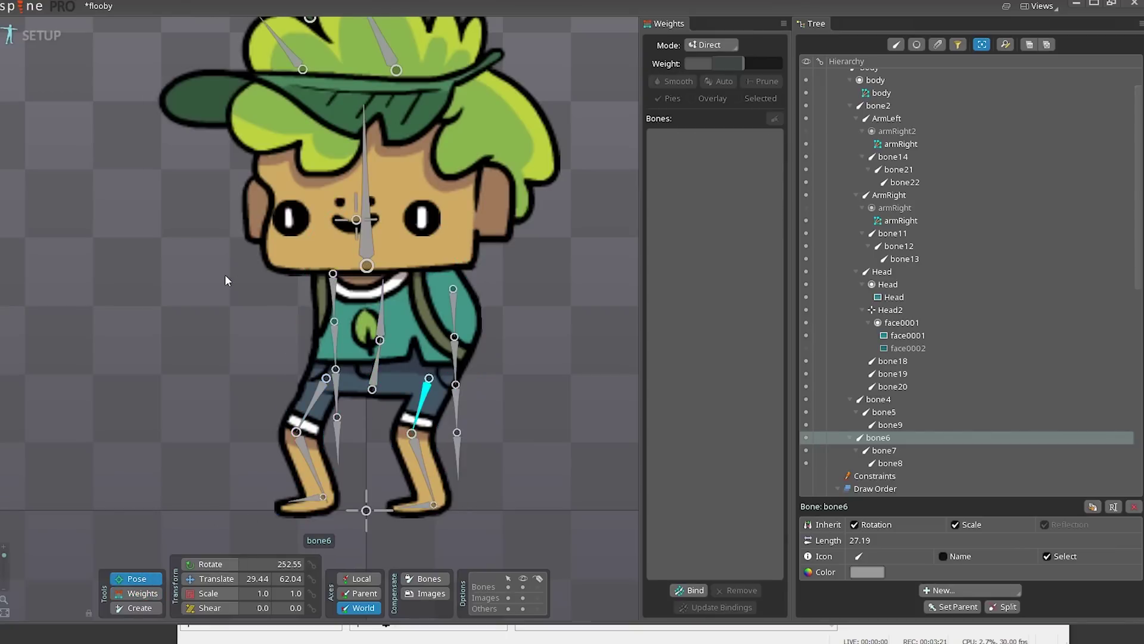
pyautogui.click(365, 376)
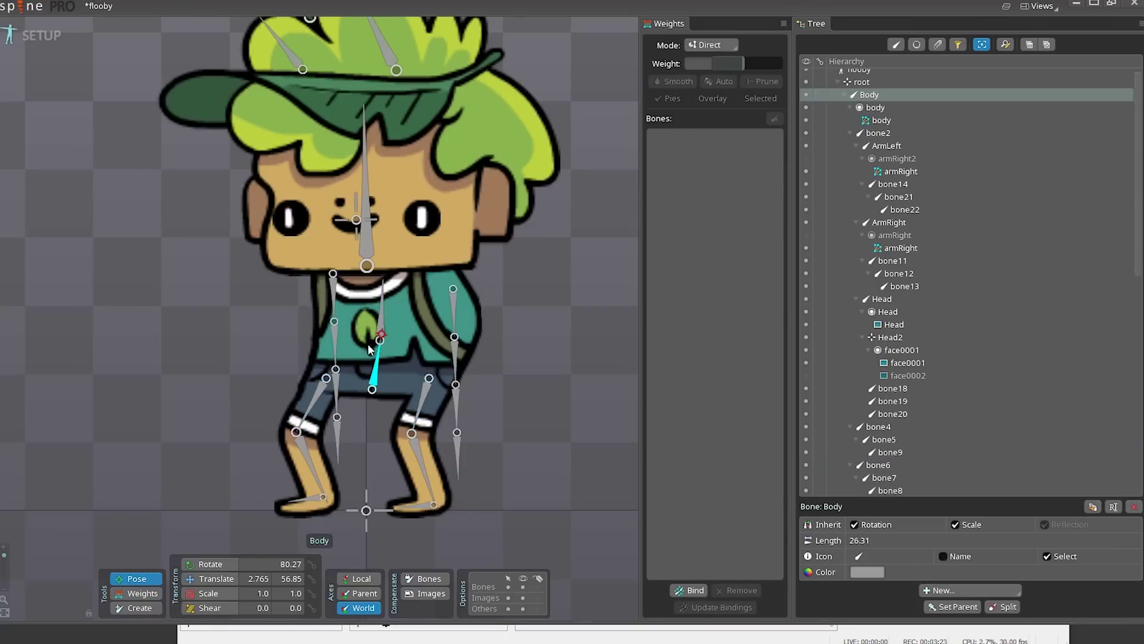
pyautogui.click(378, 322)
pyautogui.click(367, 249)
pyautogui.click(143, 594)
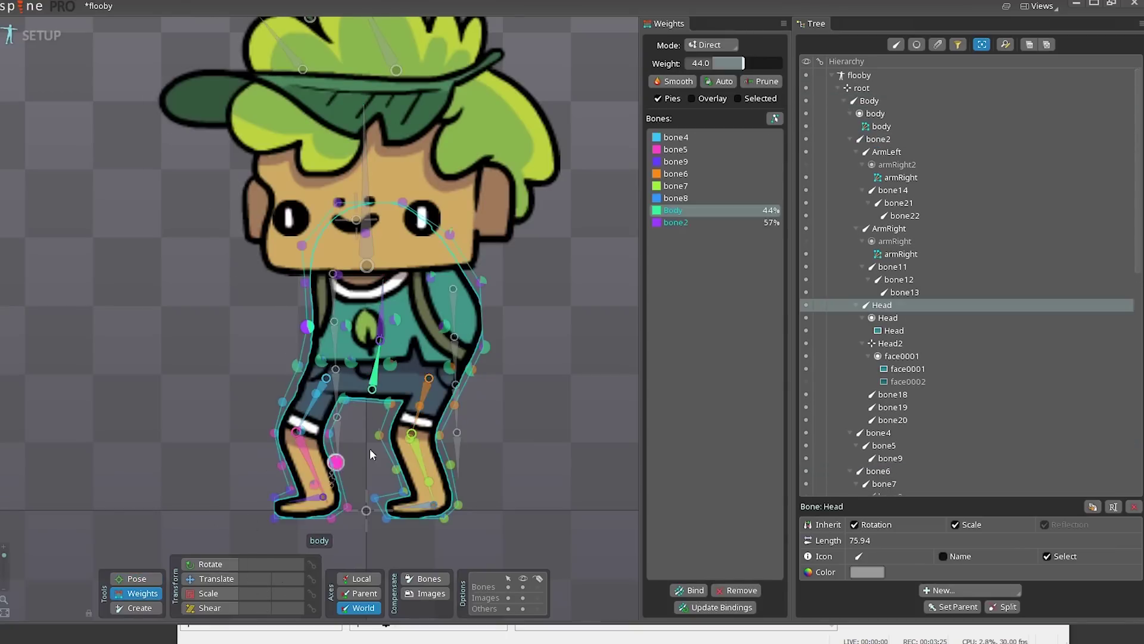
pyautogui.click(374, 376)
pyautogui.click(379, 322)
pyautogui.click(372, 353)
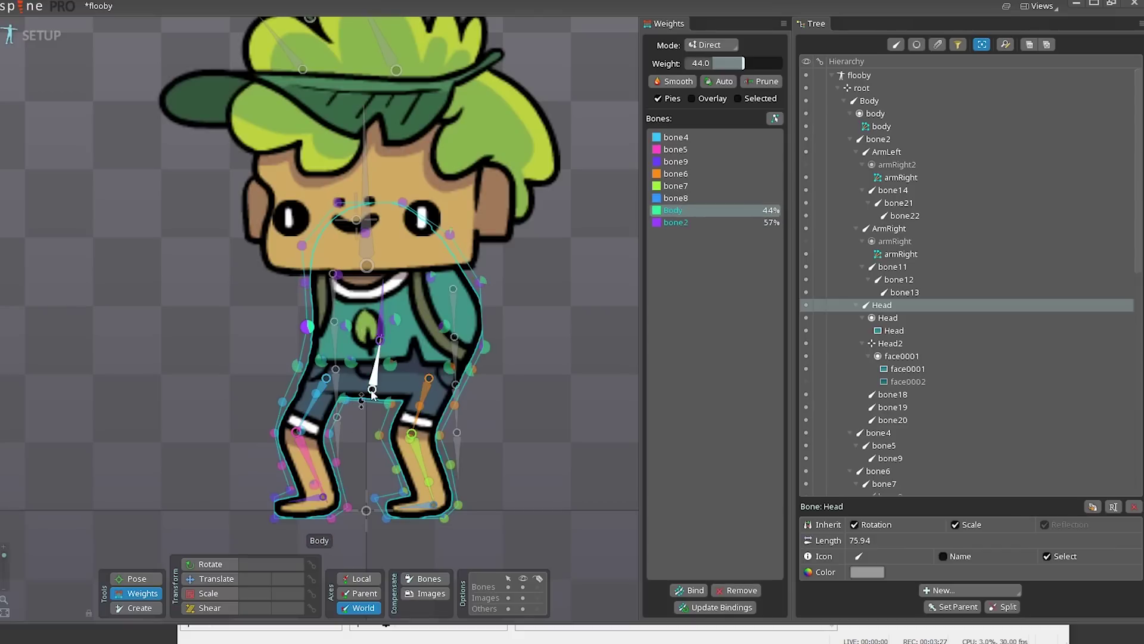
pyautogui.press('space')
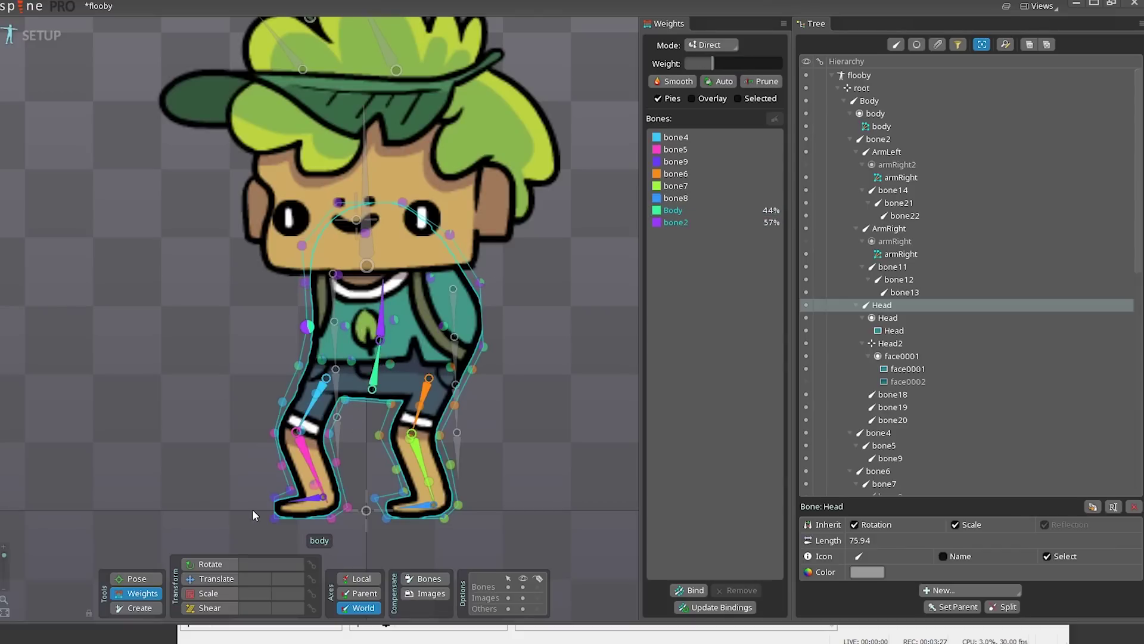
# Test the reweighted leg by rotating bone4, bone5 and bone9 together, and undo the rotation.
pyautogui.click(143, 582)
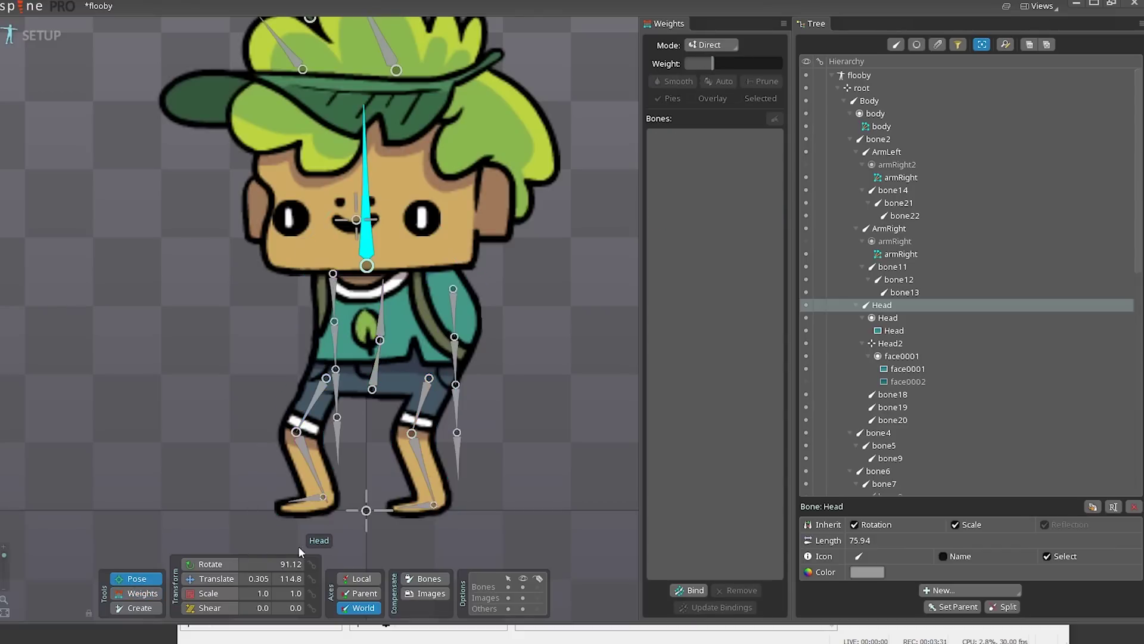
pyautogui.moveTo(224, 377); pyautogui.dragTo(312, 534)
pyautogui.click(204, 565)
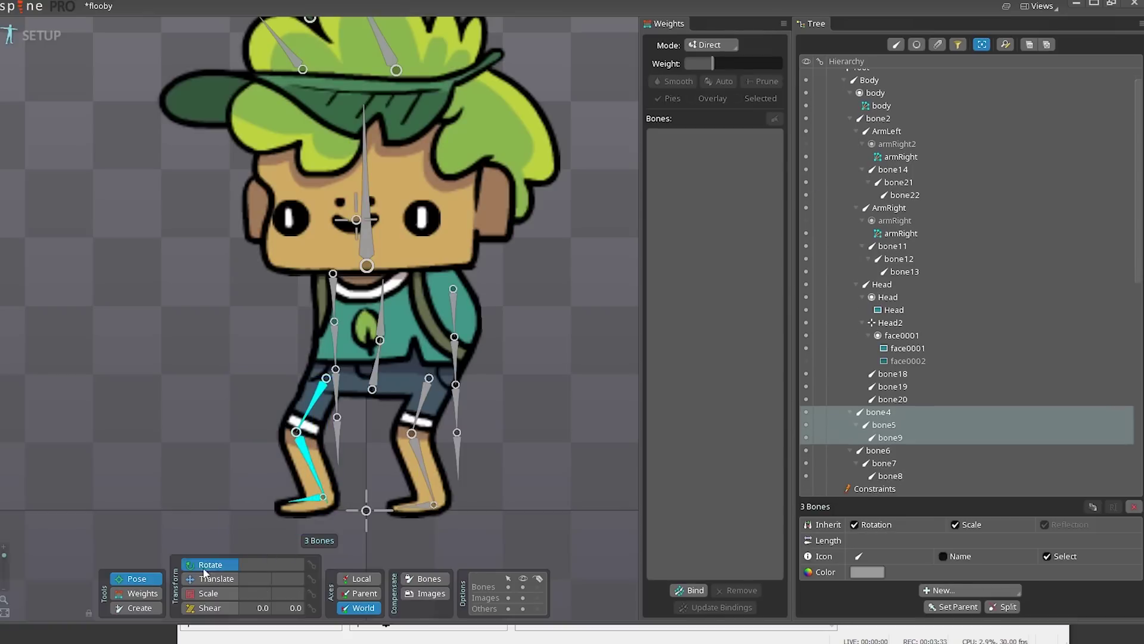
pyautogui.moveTo(477, 441); pyautogui.dragTo(349, 459)
pyautogui.moveTo(537, 455); pyautogui.dragTo(366, 509)
pyautogui.hotkey('ctrl', 'z')
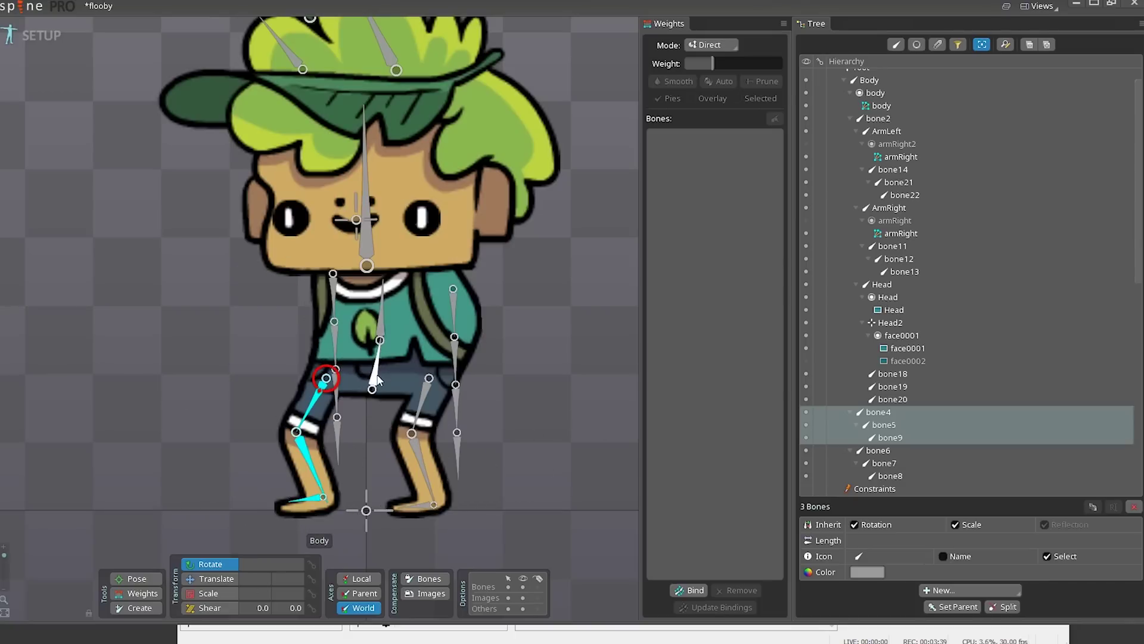
# Create an IK constraint named LegLeft on bone4 and bone5, with a new target at the left-hand ankle.
pyautogui.click(312, 406)
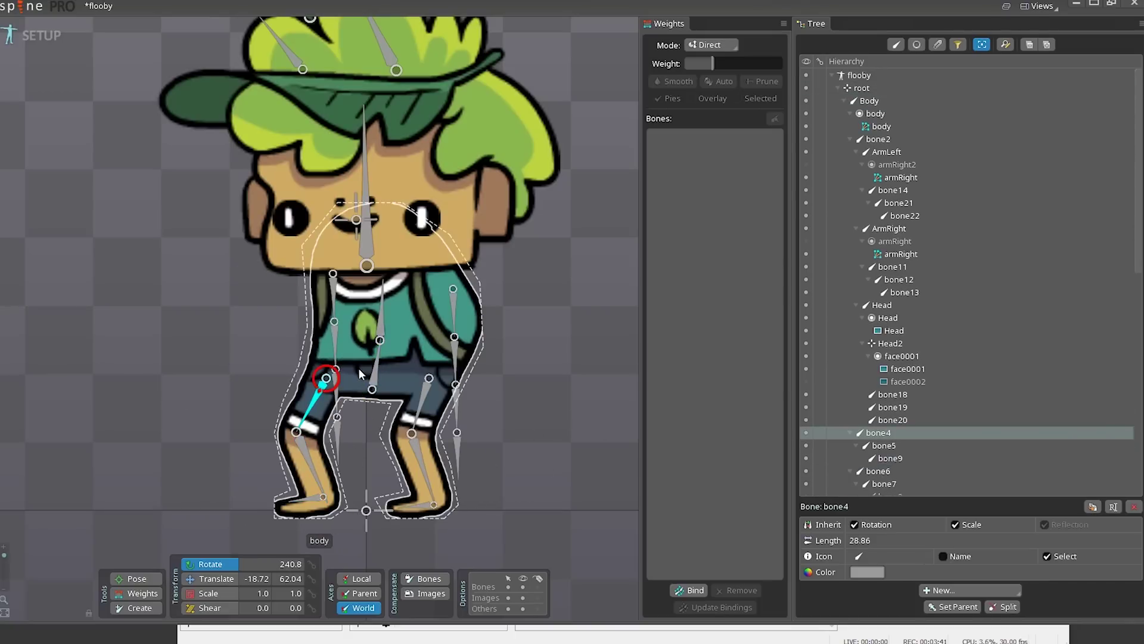
pyautogui.scroll(-2, 540, 492)
pyautogui.moveTo(539, 492); pyautogui.dragTo(495, 428)
pyautogui.scroll(1, 442, 423)
pyautogui.scroll(-1, 495, 427)
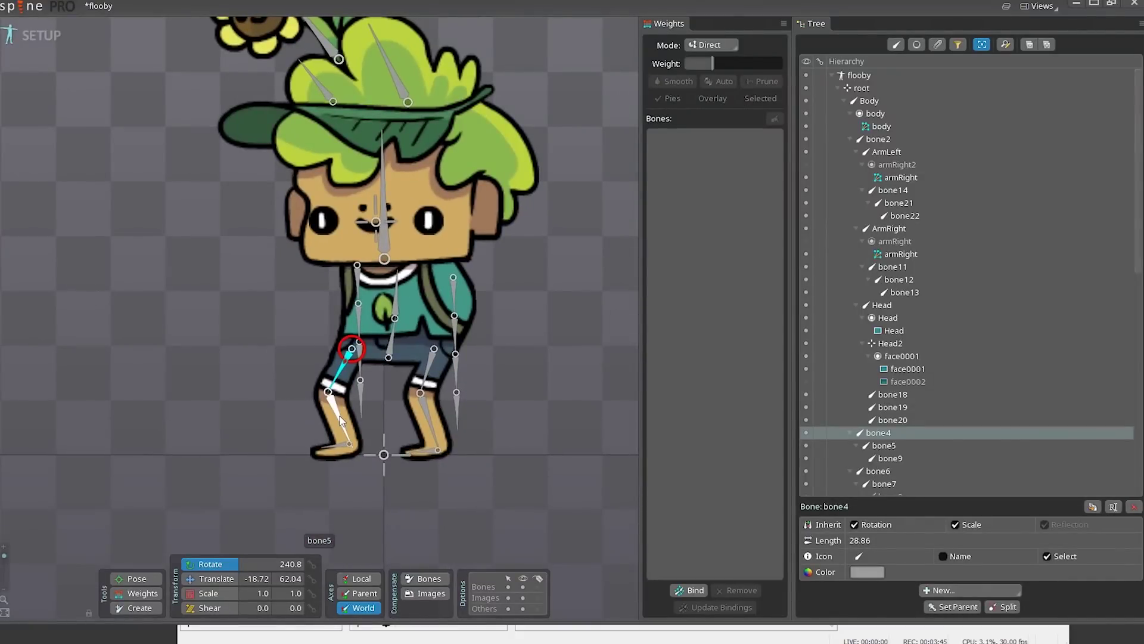
pyautogui.scroll(-10, 897, 346)
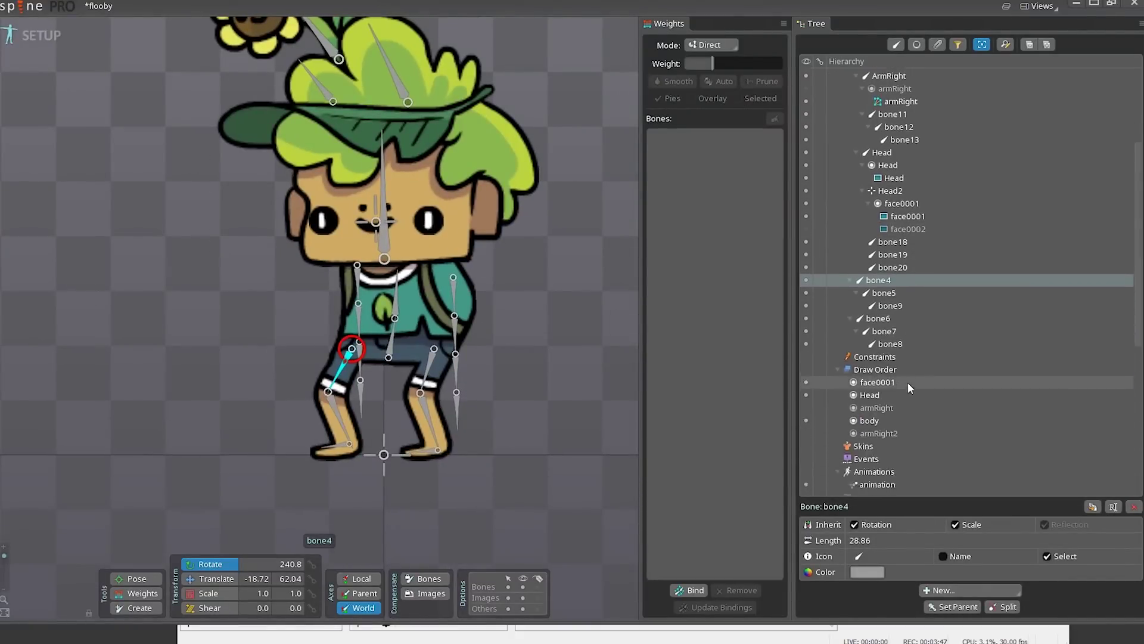
pyautogui.keyDown('ctrl'); pyautogui.click(333, 417); pyautogui.keyUp('ctrl')
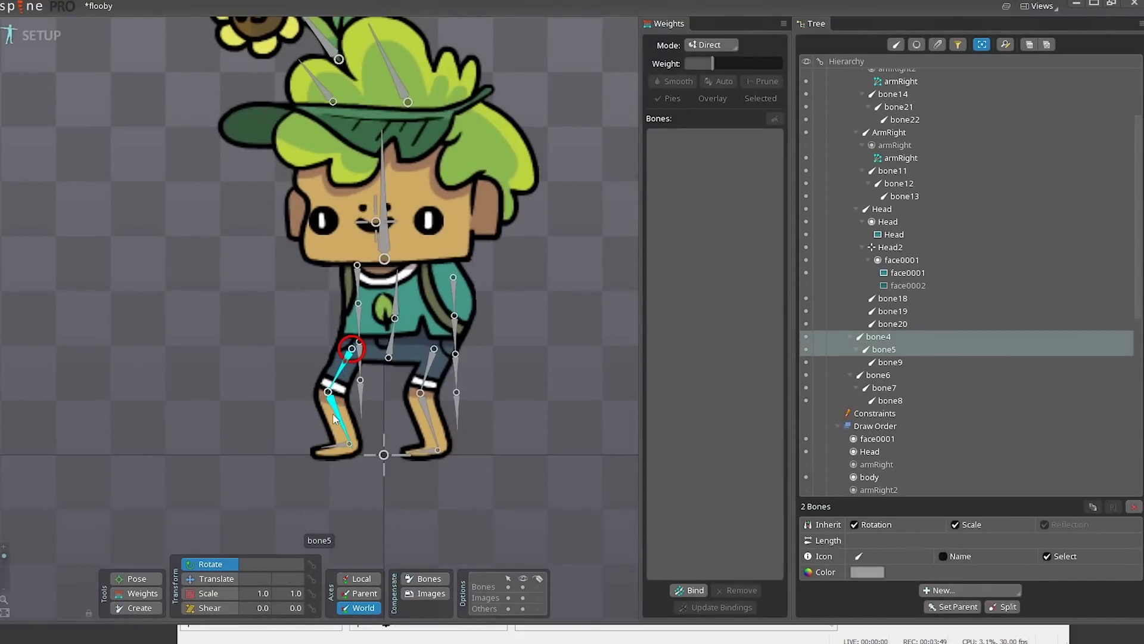
pyautogui.click(962, 592)
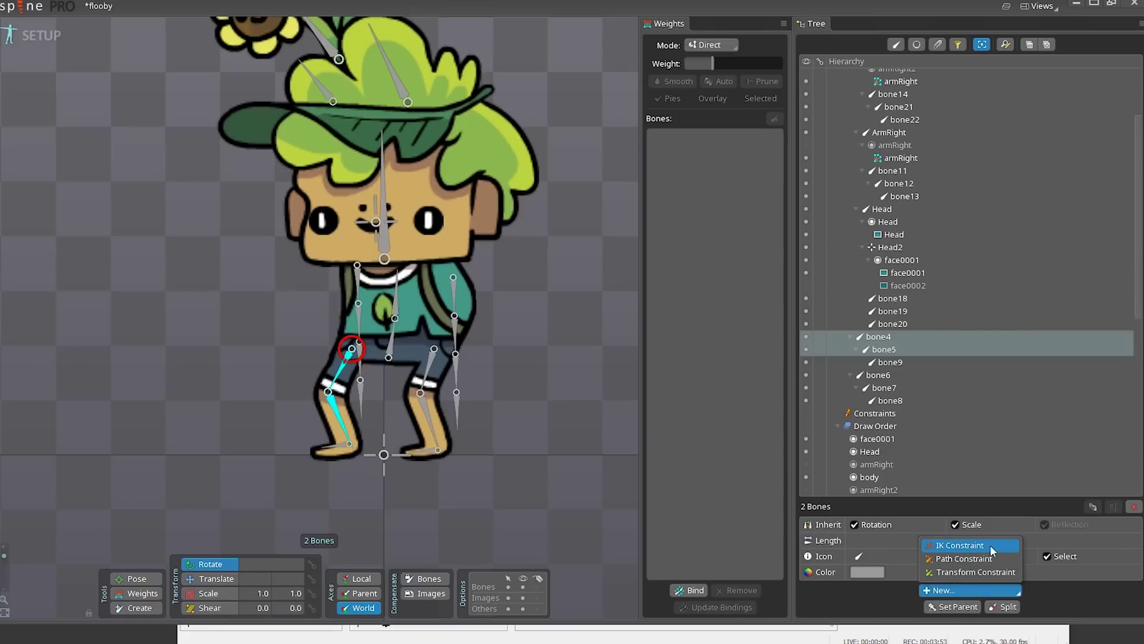
pyautogui.click(972, 545)
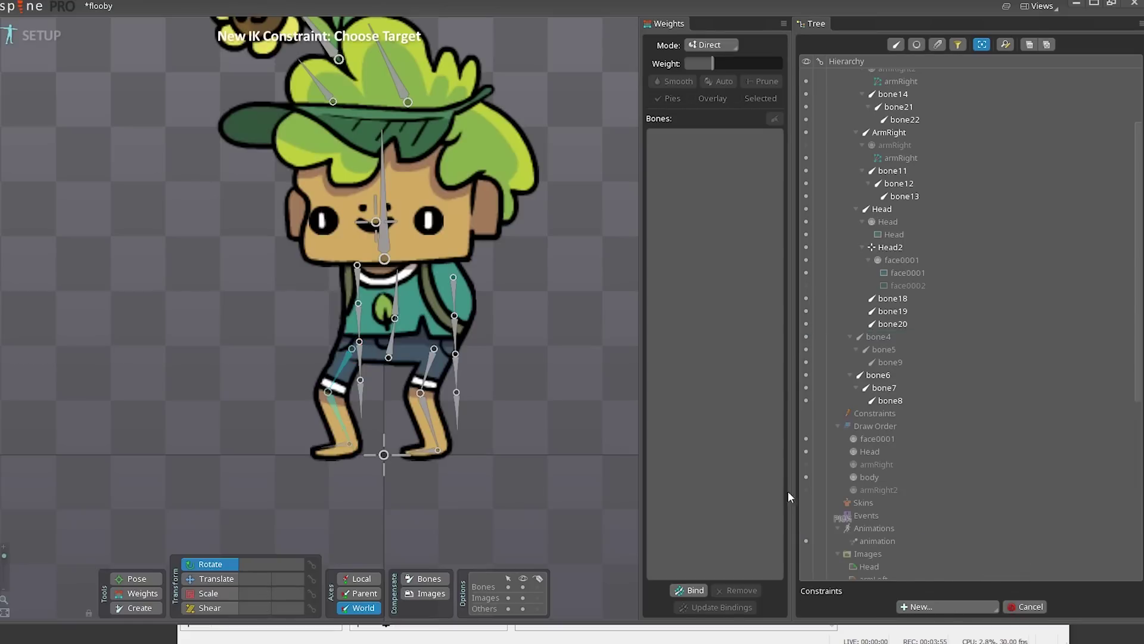
pyautogui.click(348, 447)
pyautogui.press('BackSpace')
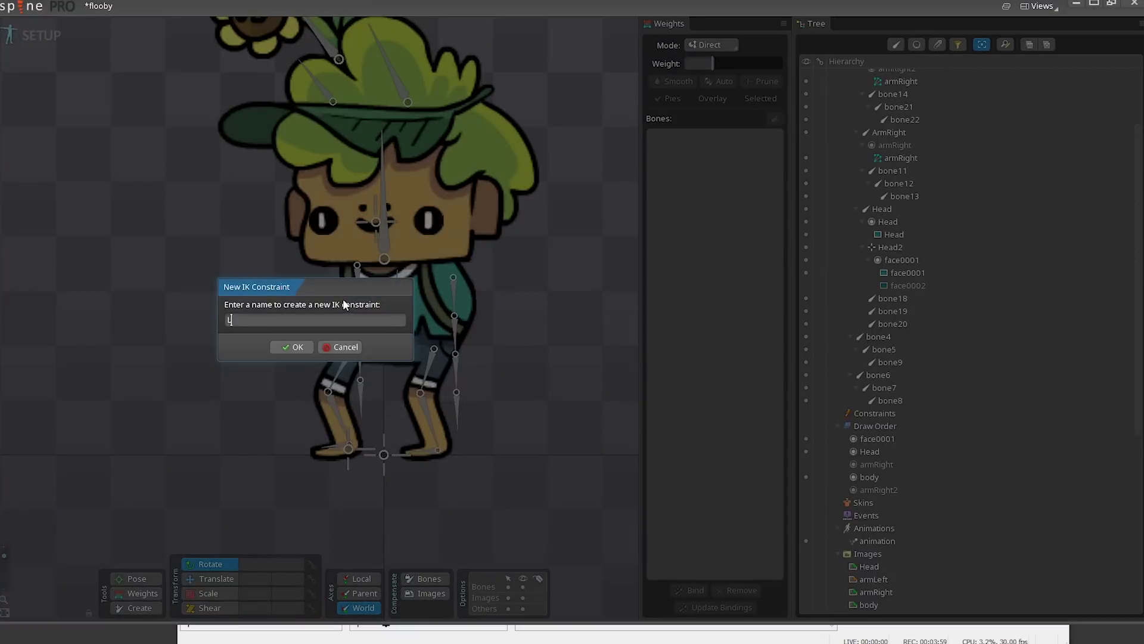
pyautogui.write('LegLeft')
pyautogui.press('Return')
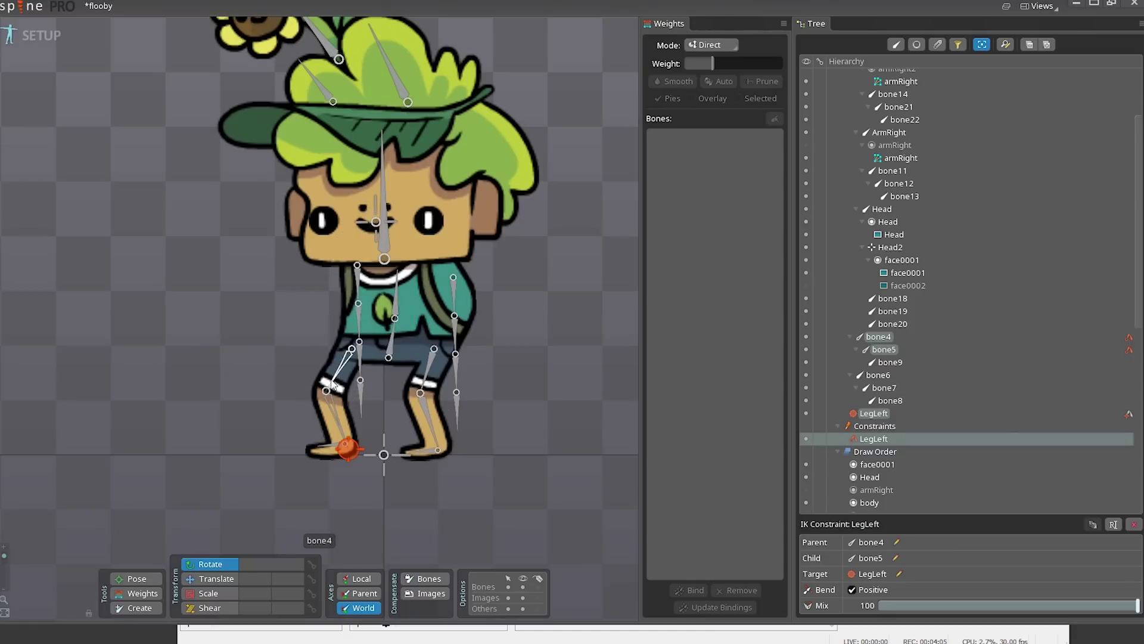
pyautogui.click(349, 450)
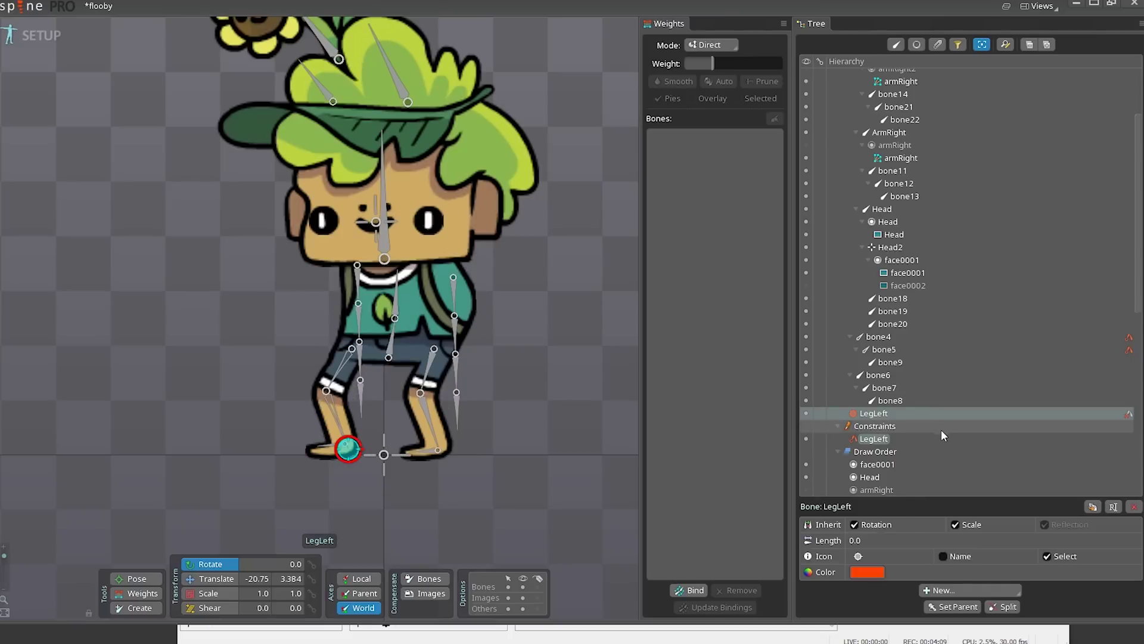
pyautogui.click(951, 590)
pyautogui.click(937, 605)
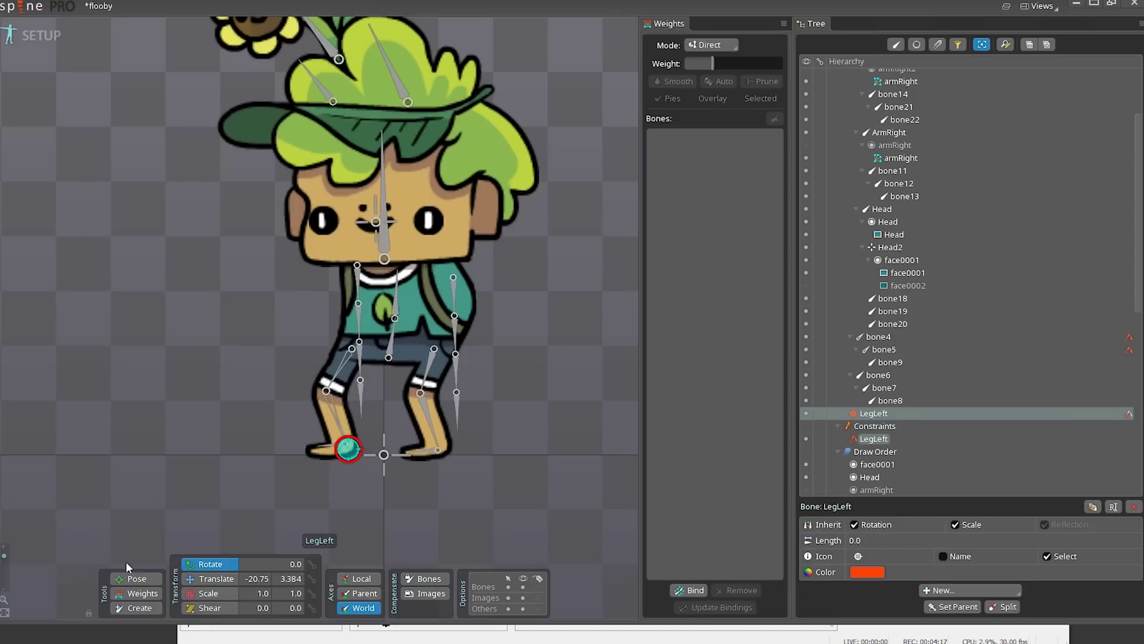
# Test the left-hand leg's IK by translating the Body bone slightly, leaving it at about 4.5, 57.2.
pyautogui.click(134, 578)
pyautogui.click(397, 351)
pyautogui.click(234, 580)
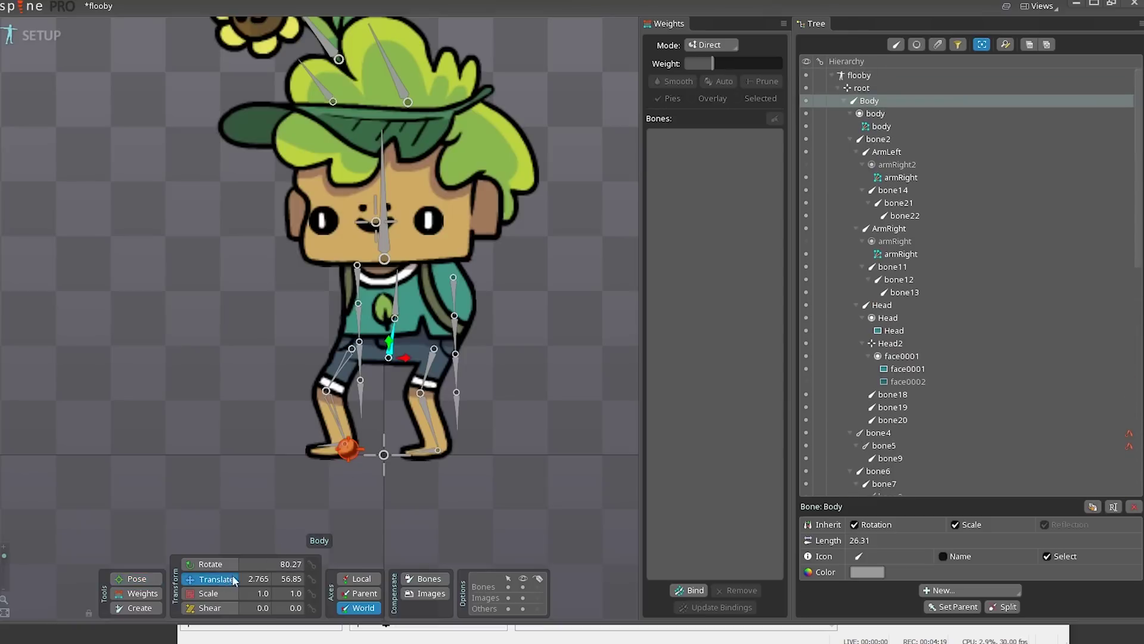
pyautogui.moveTo(527, 367)
pyautogui.mouseDown()
pyautogui.moveTo(522, 435)
pyautogui.moveTo(456, 339)
pyautogui.moveTo(535, 423)
pyautogui.moveTo(549, 358)
pyautogui.moveTo(409, 325)
pyautogui.moveTo(572, 396)
pyautogui.moveTo(469, 363)
pyautogui.moveTo(516, 458)
pyautogui.moveTo(535, 429)
pyautogui.moveTo(534, 347)
pyautogui.moveTo(514, 401)
pyautogui.moveTo(541, 396)
pyautogui.moveTo(448, 343)
pyautogui.moveTo(524, 416)
pyautogui.moveTo(508, 366)
pyautogui.moveTo(543, 377)
pyautogui.moveTo(536, 353)
pyautogui.moveTo(520, 351)
pyautogui.moveTo(532, 372)
pyautogui.mouseUp()
# Create an IK constraint named LegRight on bone7 alone, with a new target at the right-hand ankle.
pyautogui.click(428, 394)
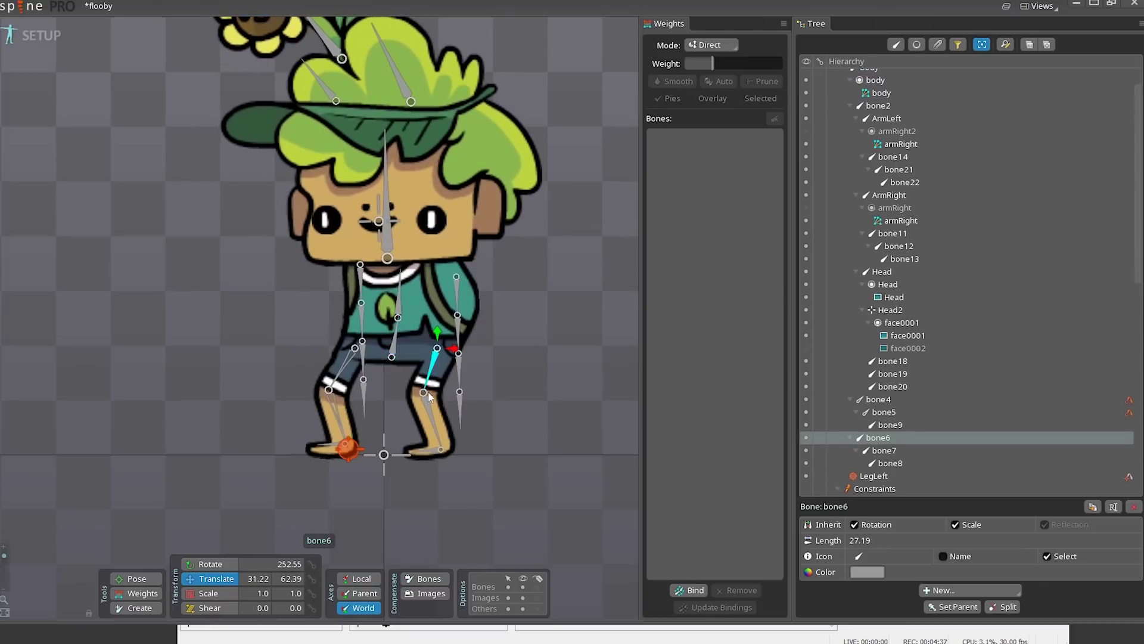
pyautogui.click(952, 590)
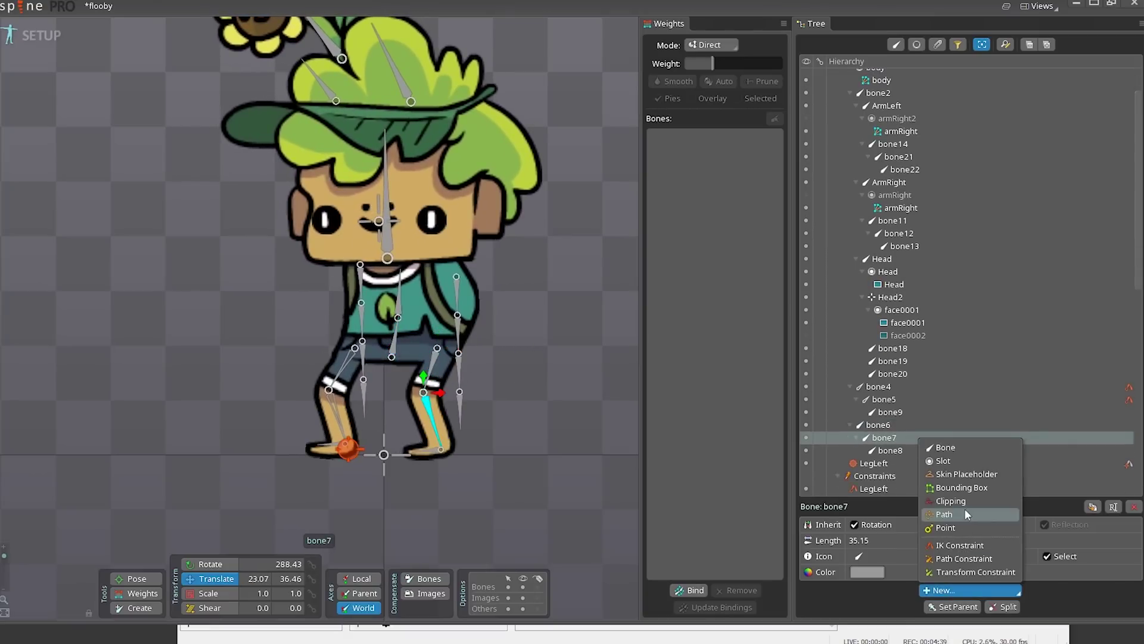
pyautogui.click(960, 545)
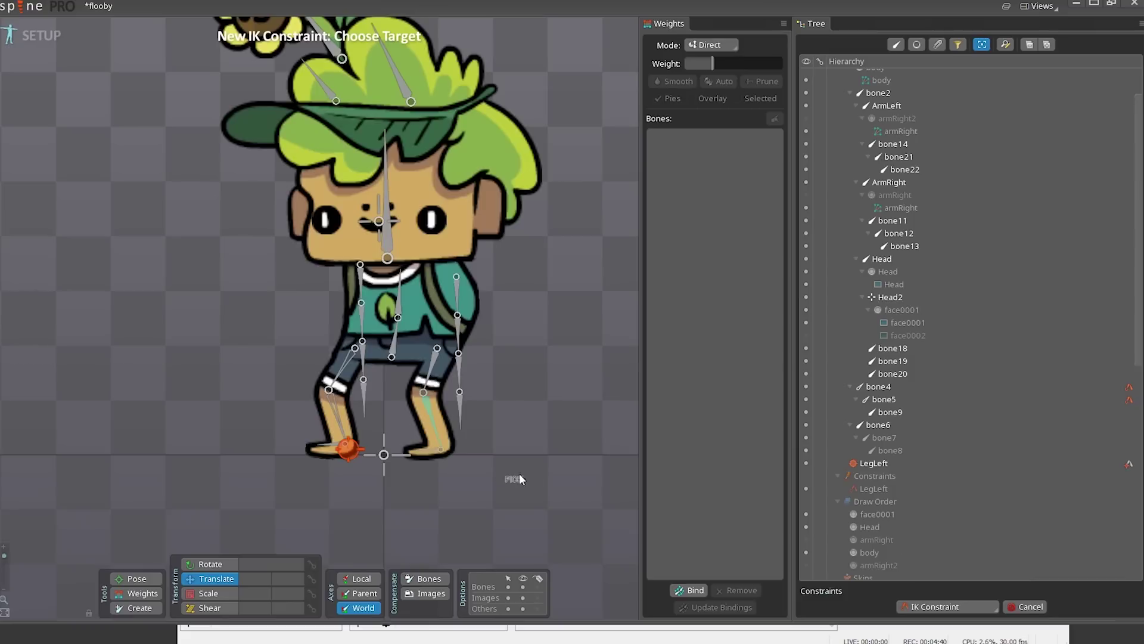
pyautogui.click(440, 448)
pyautogui.write('LegR')
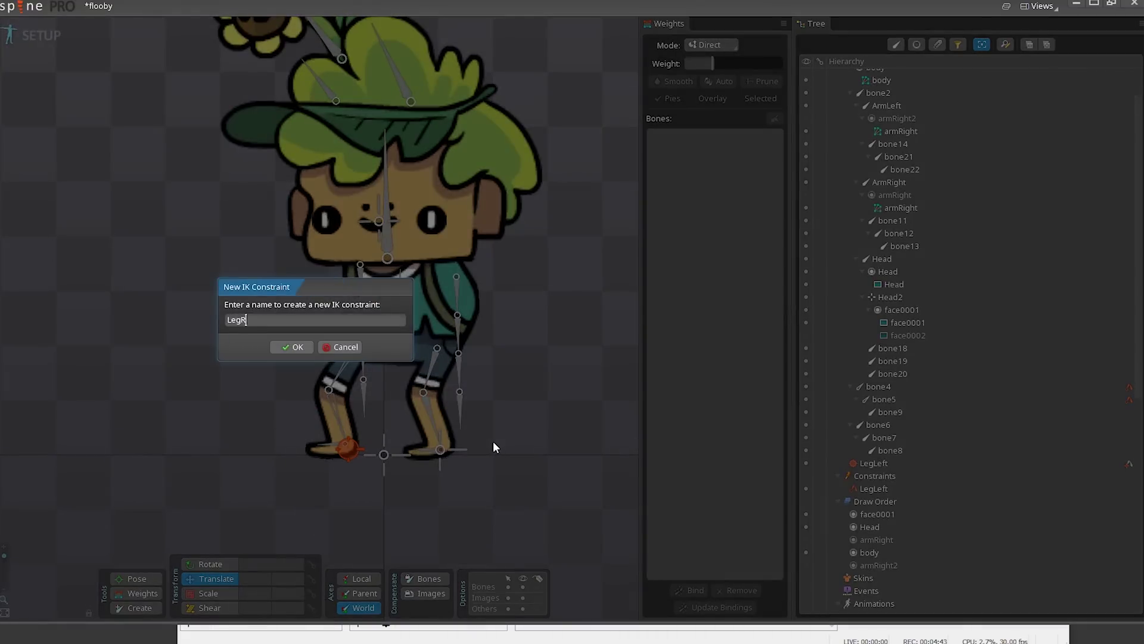
pyautogui.write('ight')
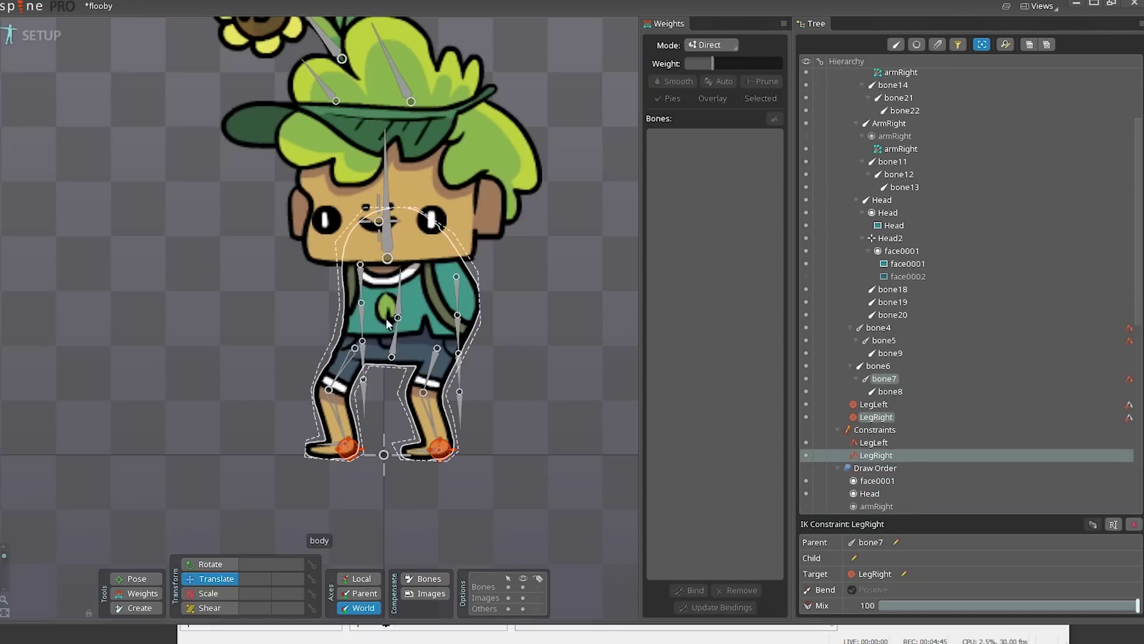
# Test the torso and leg constraints by rotating Body and bone2 together, and undo the rotation.
pyautogui.click(393, 310)
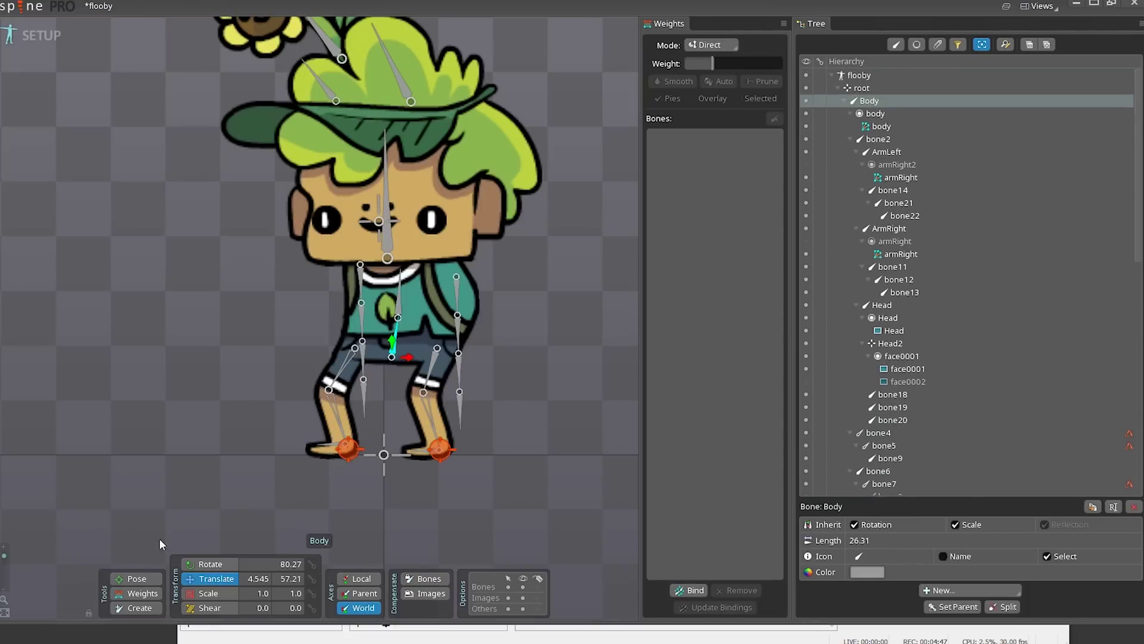
pyautogui.keyDown('ctrl'); pyautogui.click(399, 298); pyautogui.keyUp('ctrl')
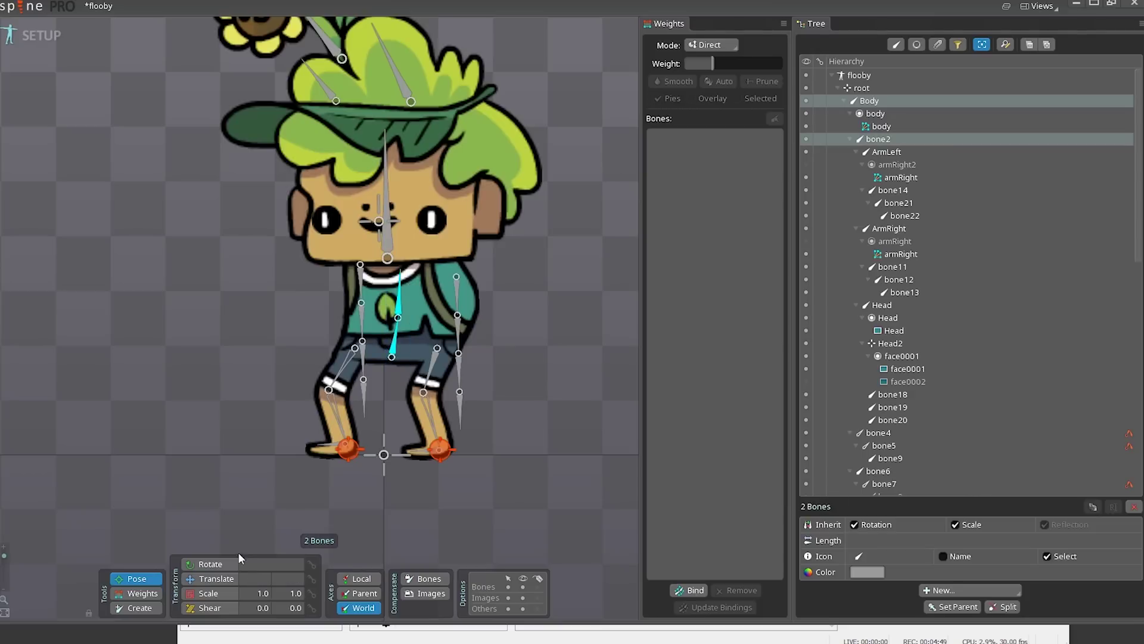
pyautogui.click(210, 564)
pyautogui.moveTo(516, 380); pyautogui.dragTo(527, 460)
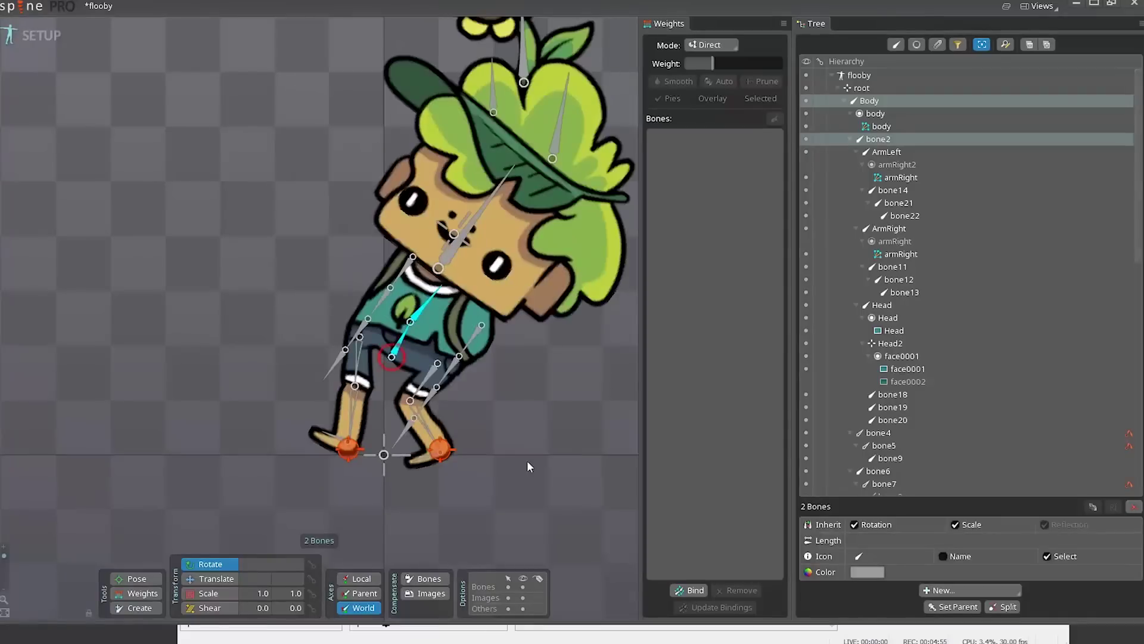
pyautogui.hotkey('ctrl', 'z')
# Test bone2 and Body separately by rotating each one, and restore the pose.
pyautogui.click(400, 298)
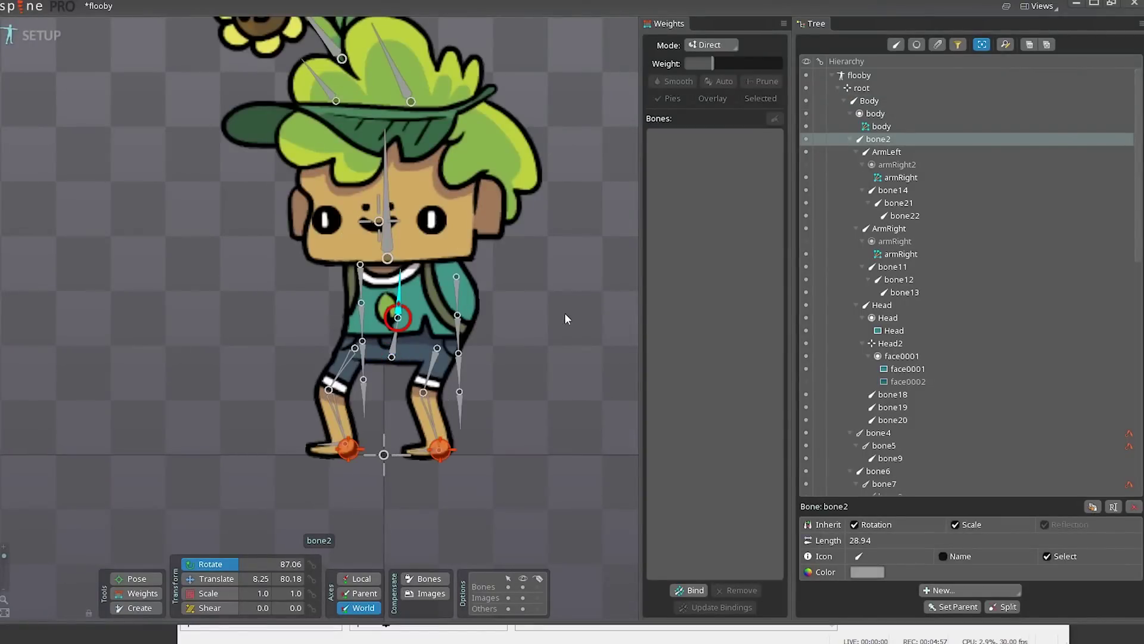
pyautogui.moveTo(563, 313); pyautogui.dragTo(487, 266)
pyautogui.hotkey('ctrl', 'z')
pyautogui.click(392, 357)
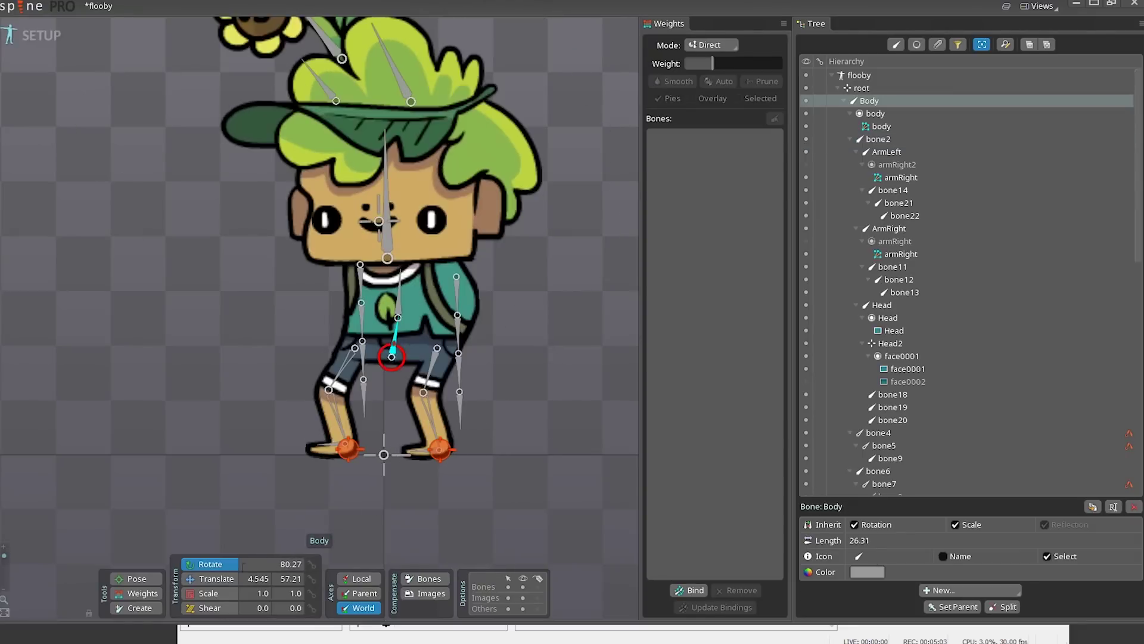
pyautogui.moveTo(459, 496); pyautogui.dragTo(564, 469)
# Delete the LegRight target bone at the right-hand ankle together with its IK constraint.
pyautogui.click(428, 361)
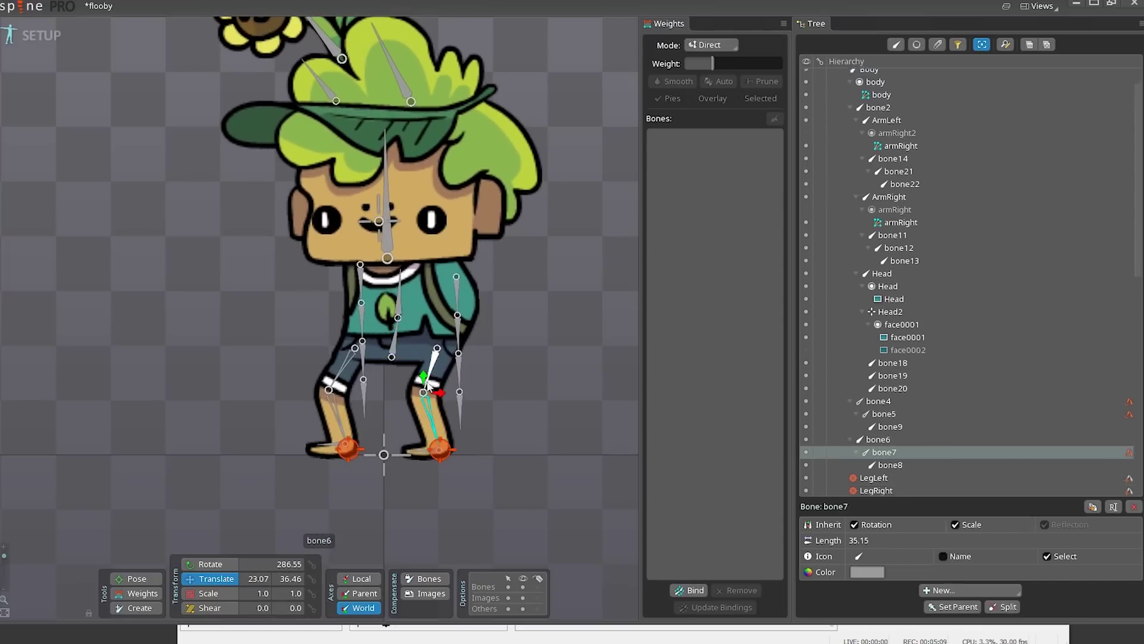
pyautogui.click(439, 449)
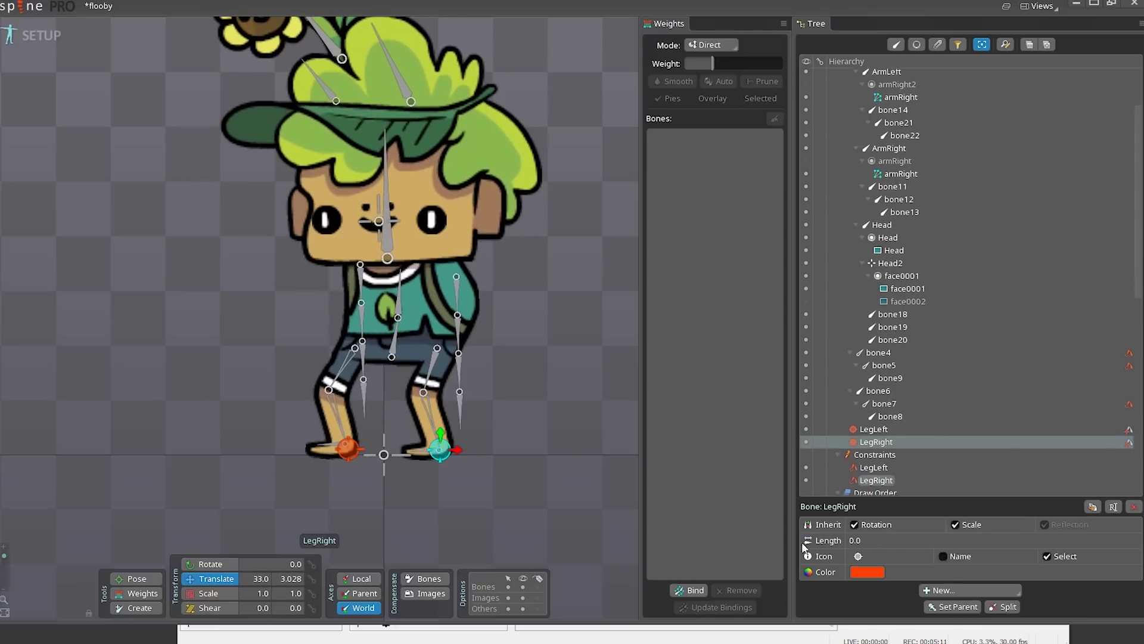
pyautogui.click(1135, 507)
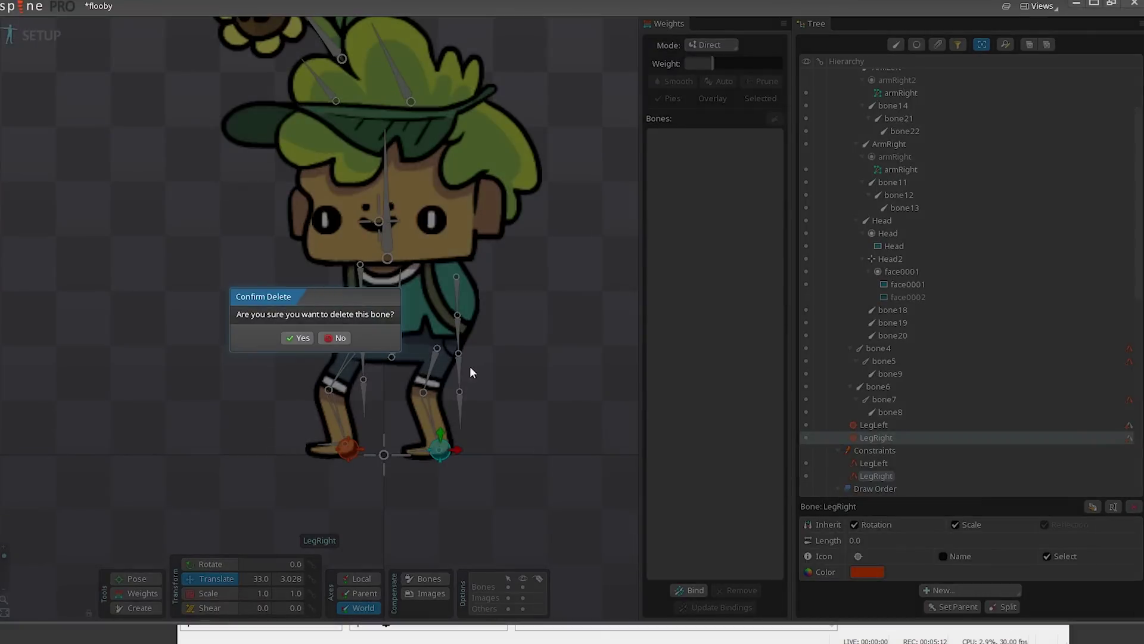
pyautogui.click(296, 337)
# Create an IK constraint named LegRight on bone6 and bone7, with a new target at the right-hand ankle.
pyautogui.click(425, 397)
pyautogui.click(424, 393)
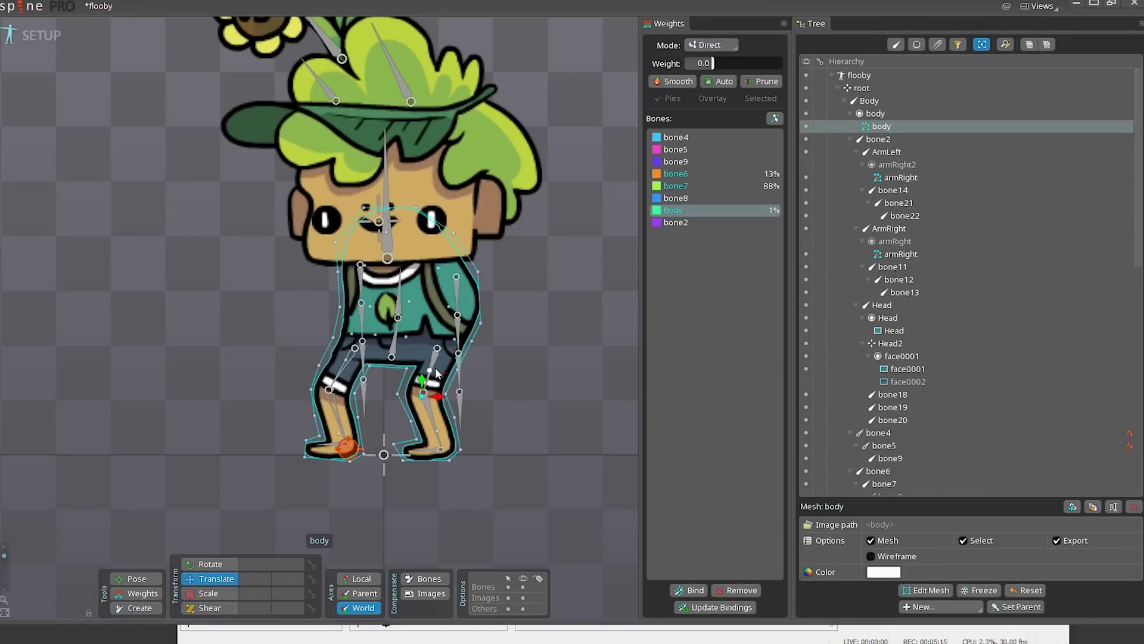
pyautogui.click(460, 398)
pyautogui.click(430, 417)
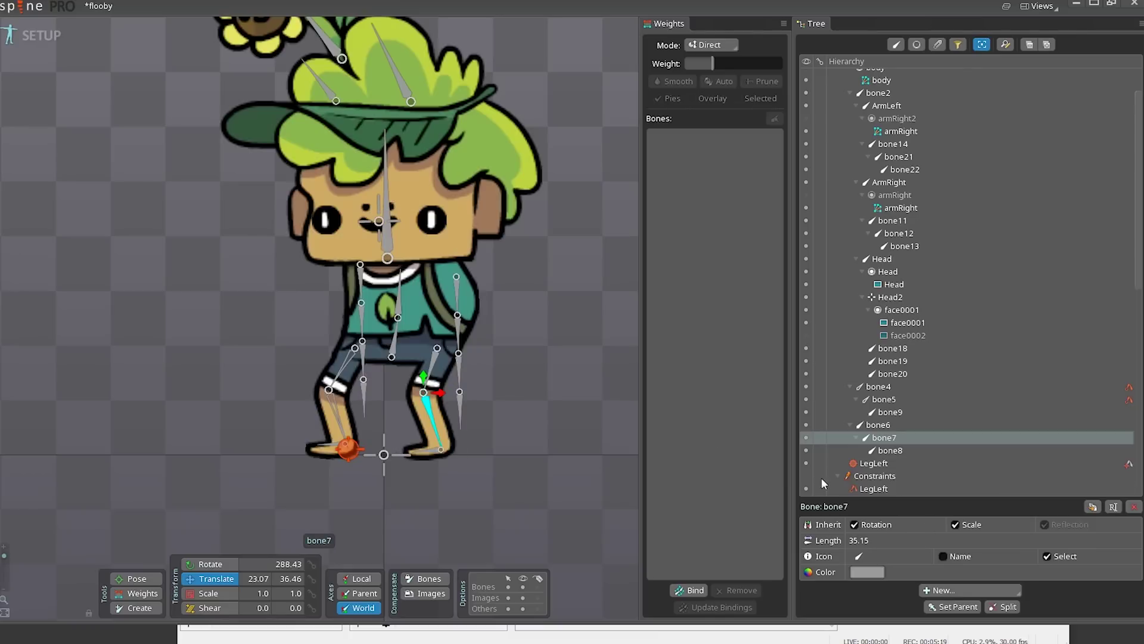
pyautogui.keyDown('ctrl'); pyautogui.click(438, 357); pyautogui.keyUp('ctrl')
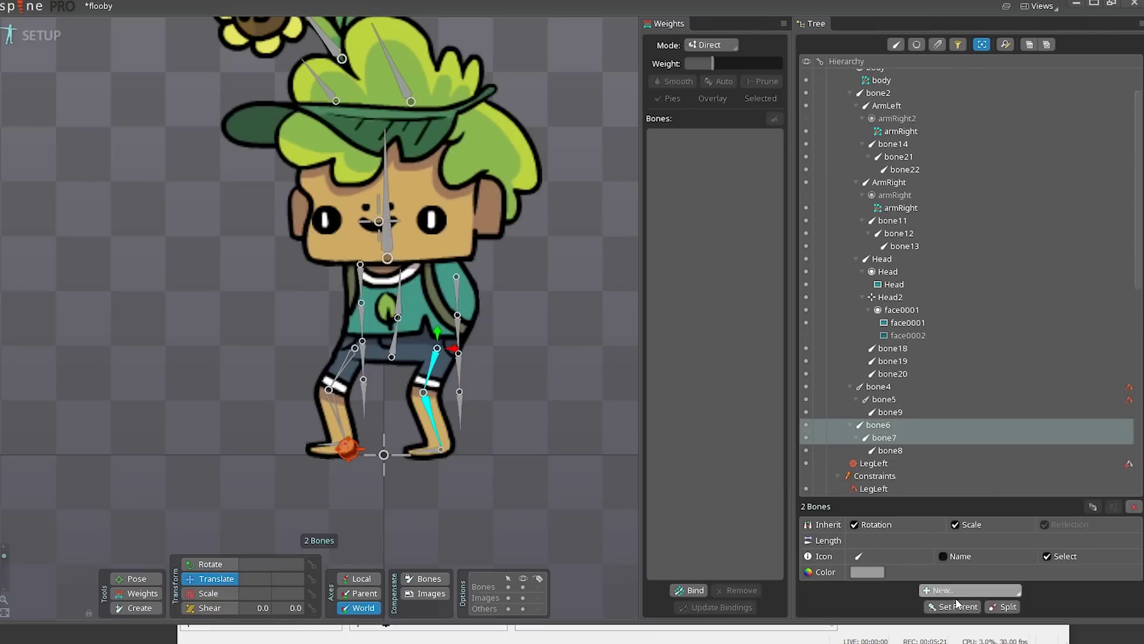
pyautogui.click(960, 546)
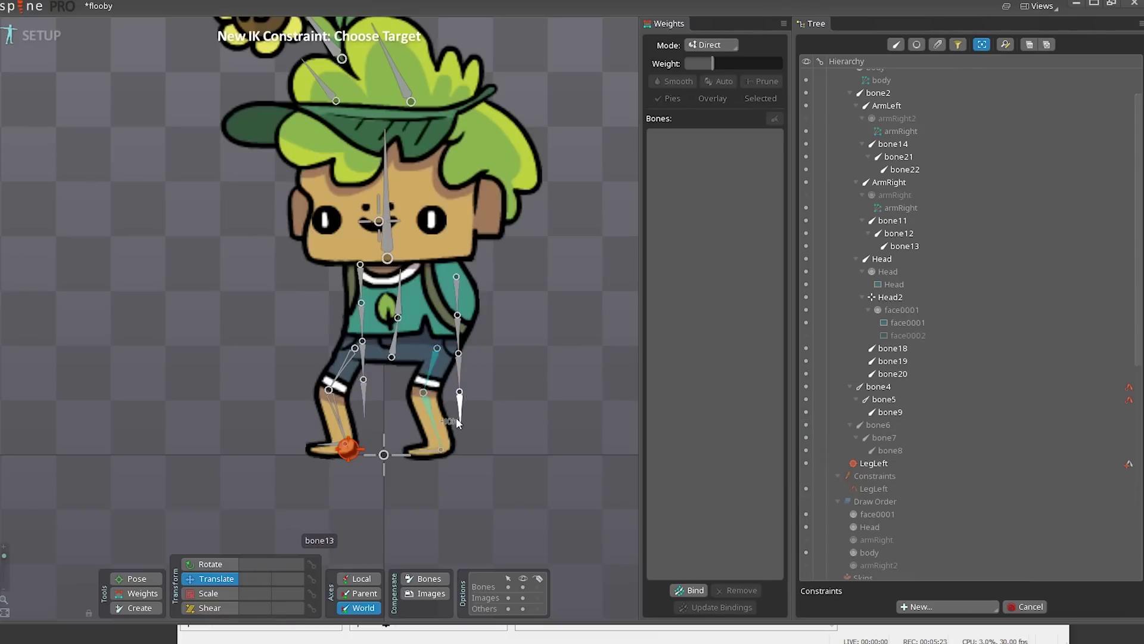
pyautogui.click(439, 448)
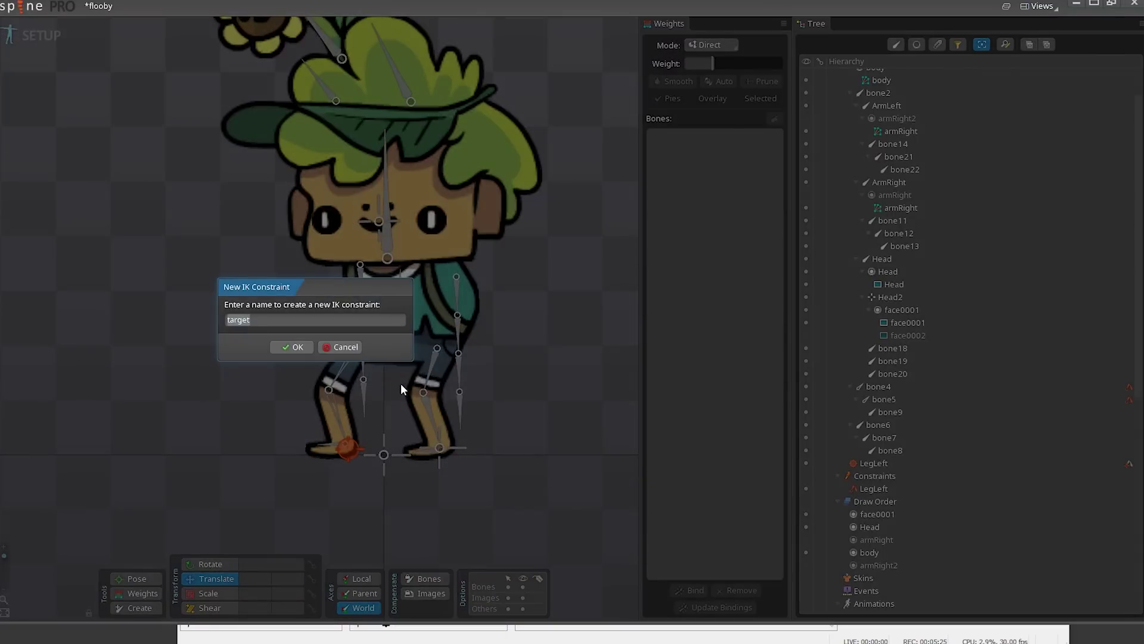
pyautogui.write('LegRight')
pyautogui.press('Return')
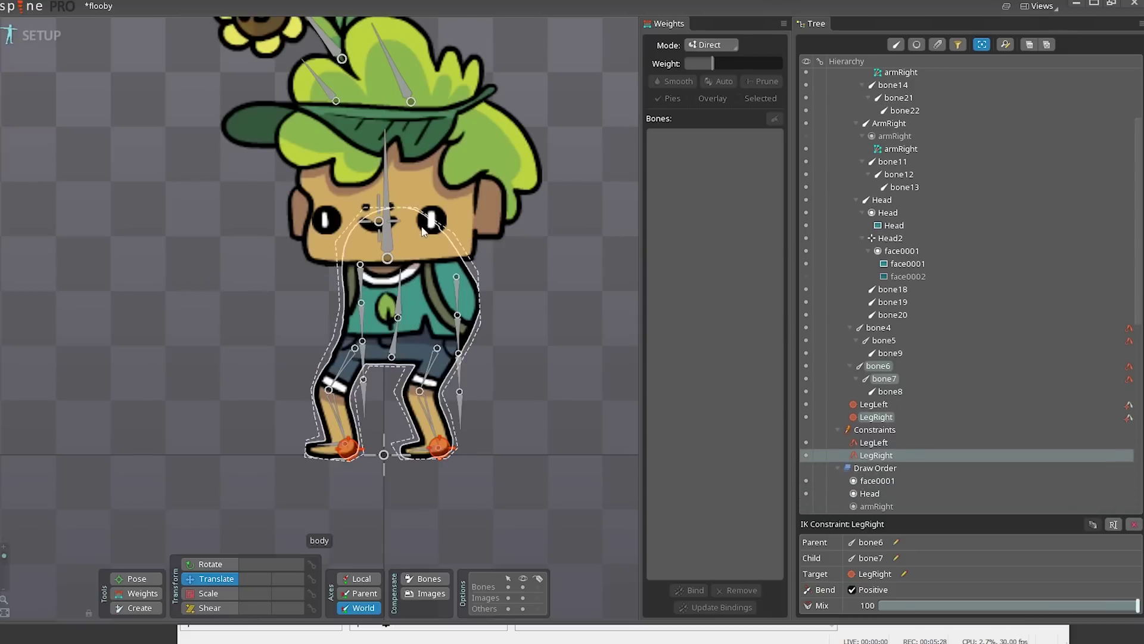
# Lower the Body bone to a height of 55.07 and set its weight to 100% on the crotch vertex beside the left-hand leg.
pyautogui.click(395, 352)
pyautogui.moveTo(388, 349)
pyautogui.mouseDown()
pyautogui.moveTo(383, 388)
pyautogui.moveTo(386, 311)
pyautogui.moveTo(384, 376)
pyautogui.moveTo(387, 330)
pyautogui.mouseUp()
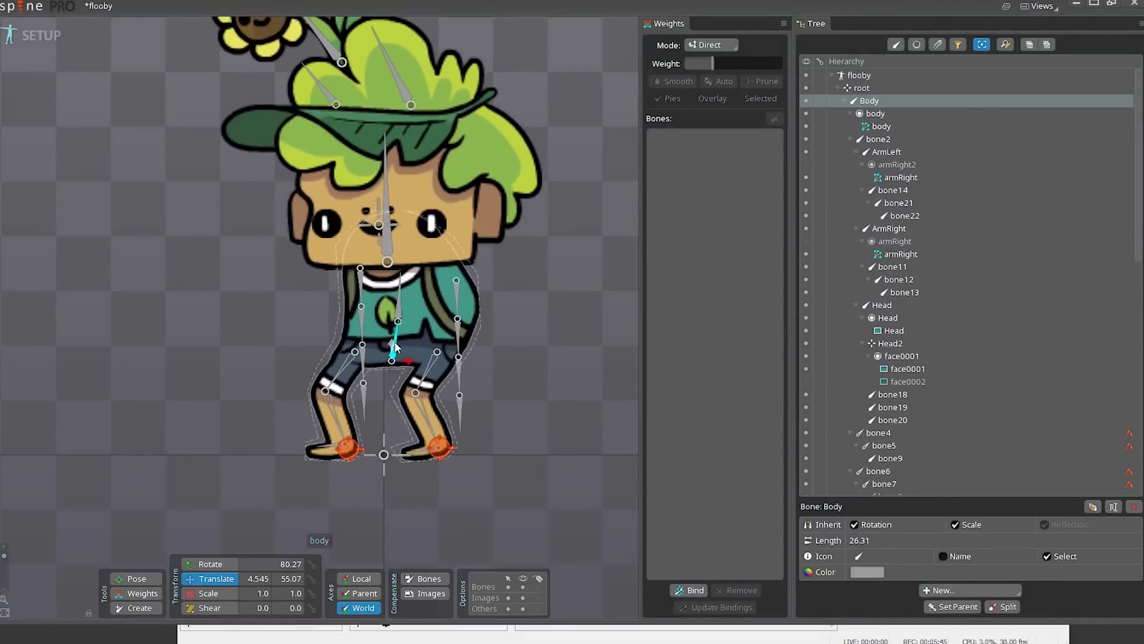
pyautogui.click(419, 341)
pyautogui.click(128, 594)
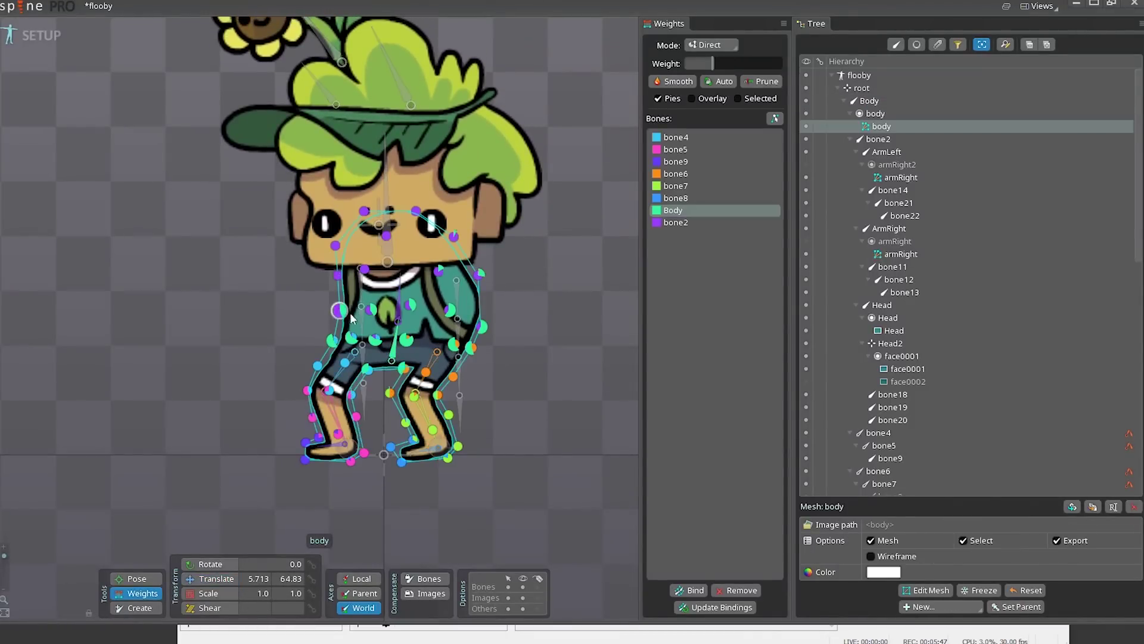
pyautogui.click(405, 373)
pyautogui.click(401, 365)
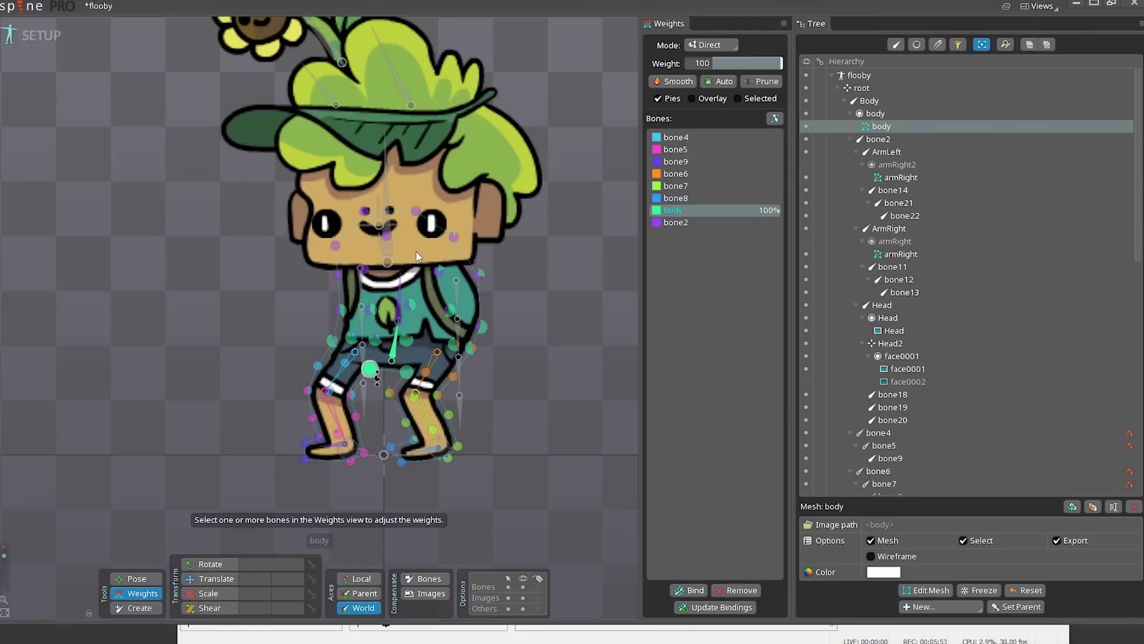
# Test the leg bend by lowering the Body bone to a height of 36.2, and undo the move.
pyautogui.click(136, 581)
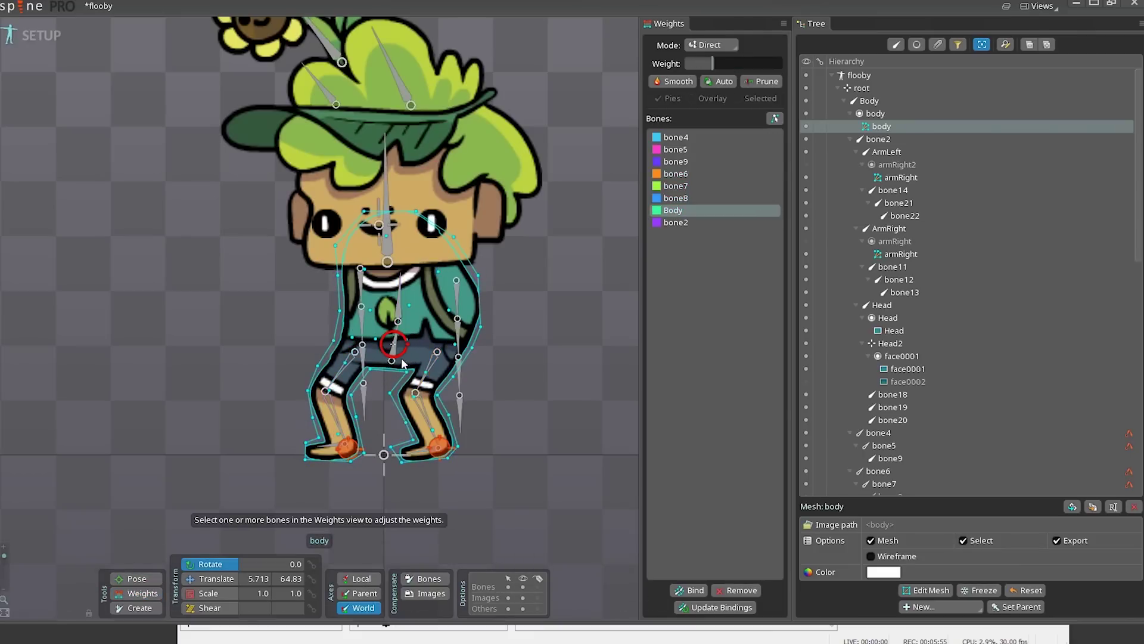
pyautogui.click(406, 304)
pyautogui.press('space')
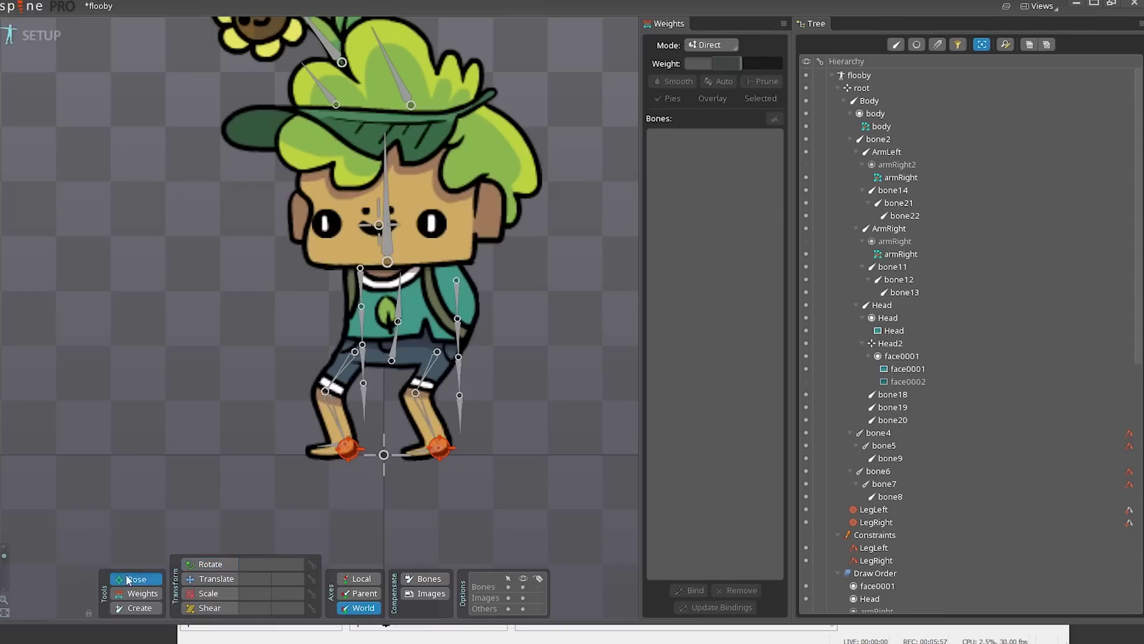
pyautogui.click(394, 360)
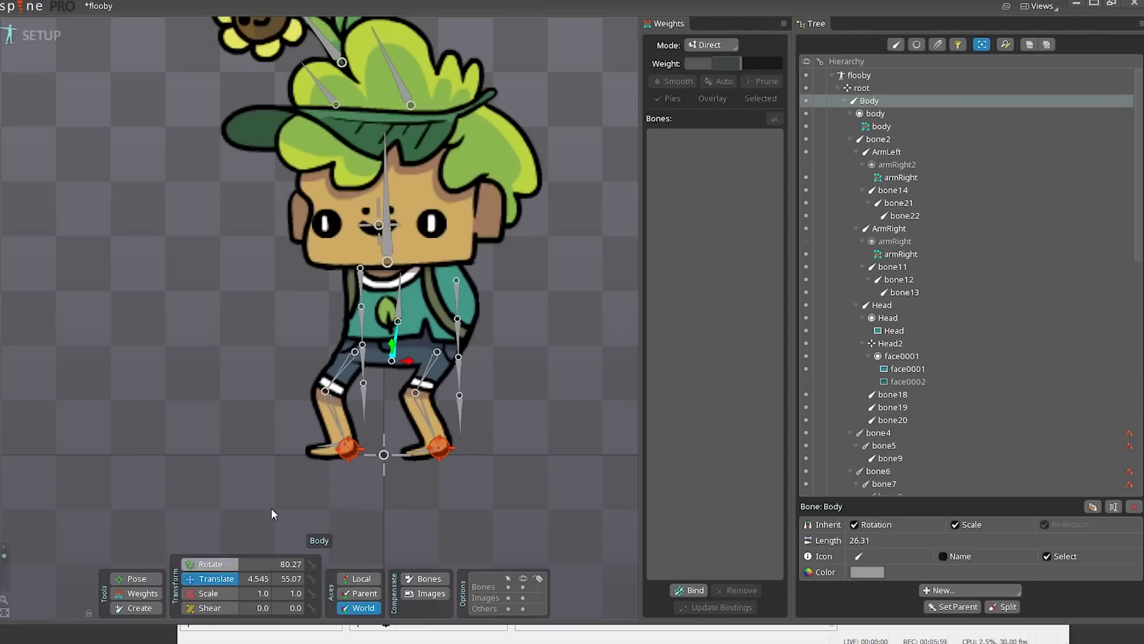
pyautogui.moveTo(396, 353); pyautogui.dragTo(398, 385)
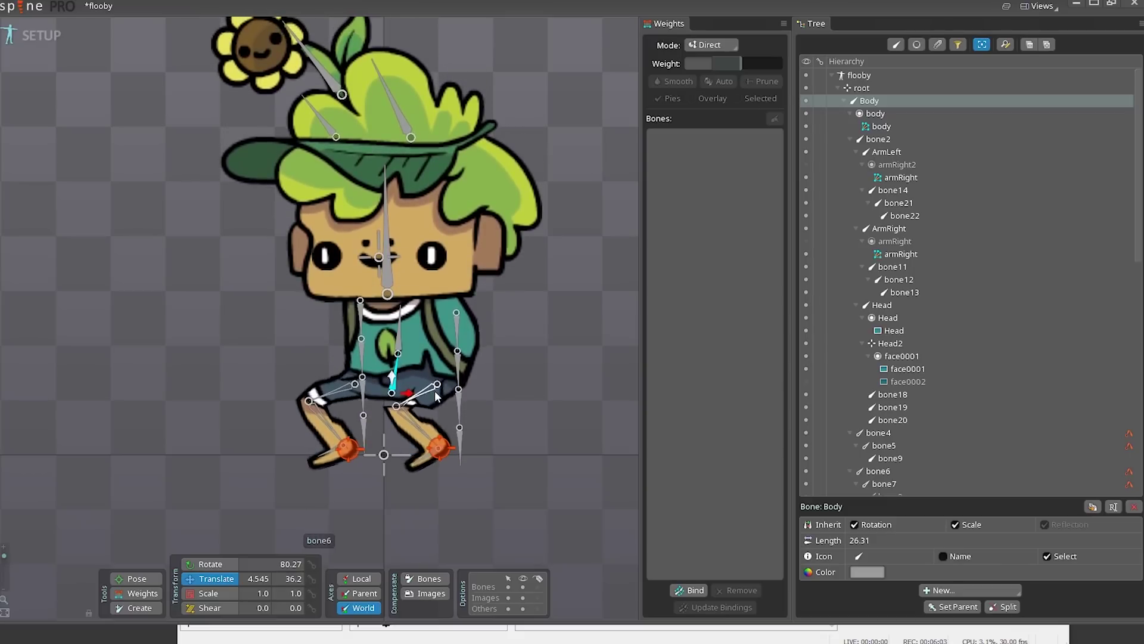
pyautogui.hotkey('ctrl', 'z')
# Raise bone6's weight to 52 on the body mesh's crotch vertex beside the right-hand leg.
pyautogui.click(403, 377)
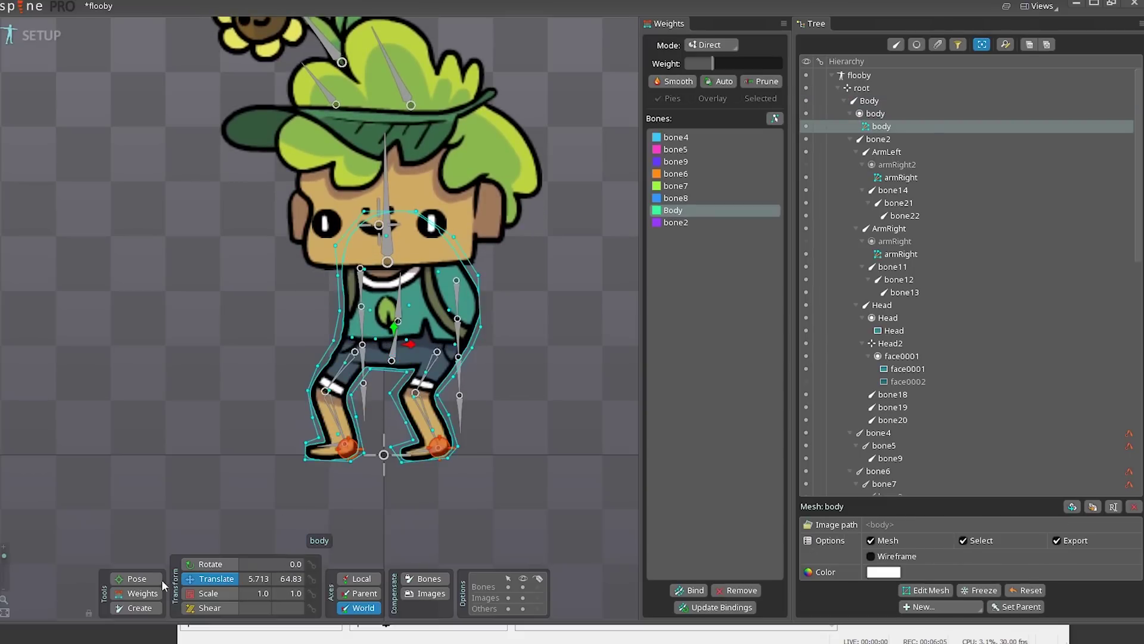
pyautogui.click(143, 593)
pyautogui.click(408, 375)
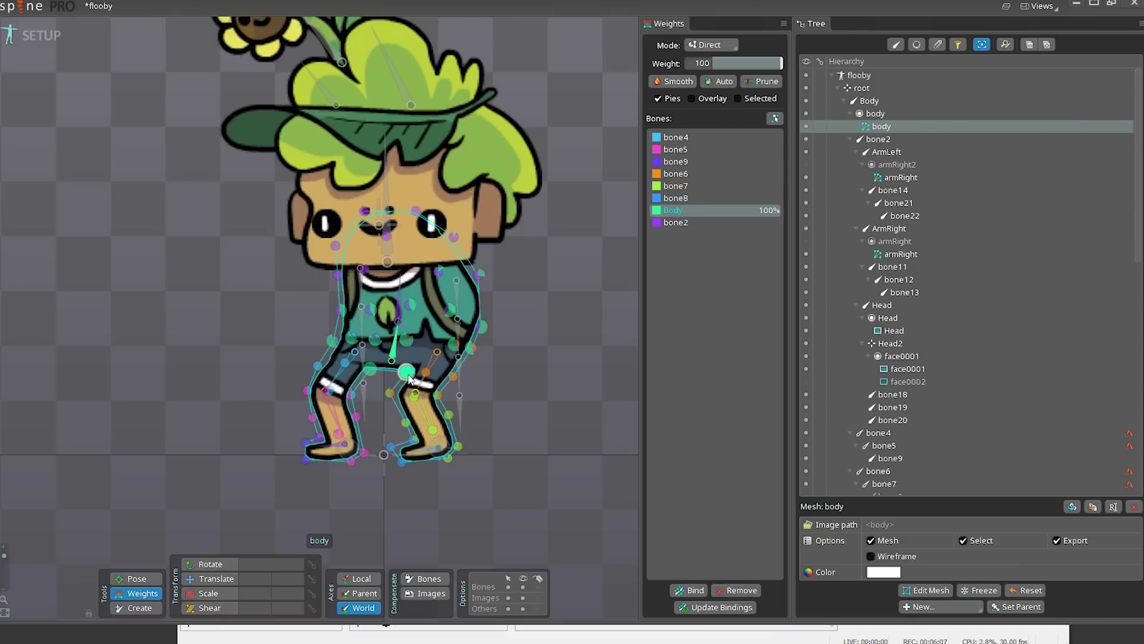
pyautogui.click(426, 373)
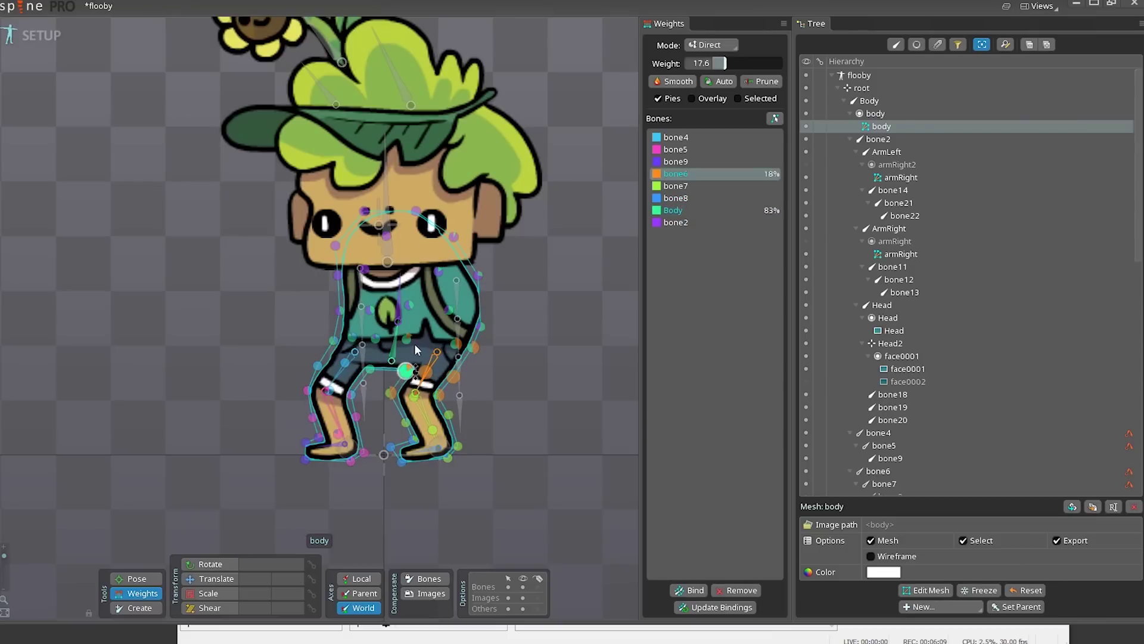
pyautogui.moveTo(422, 317); pyautogui.dragTo(421, 322)
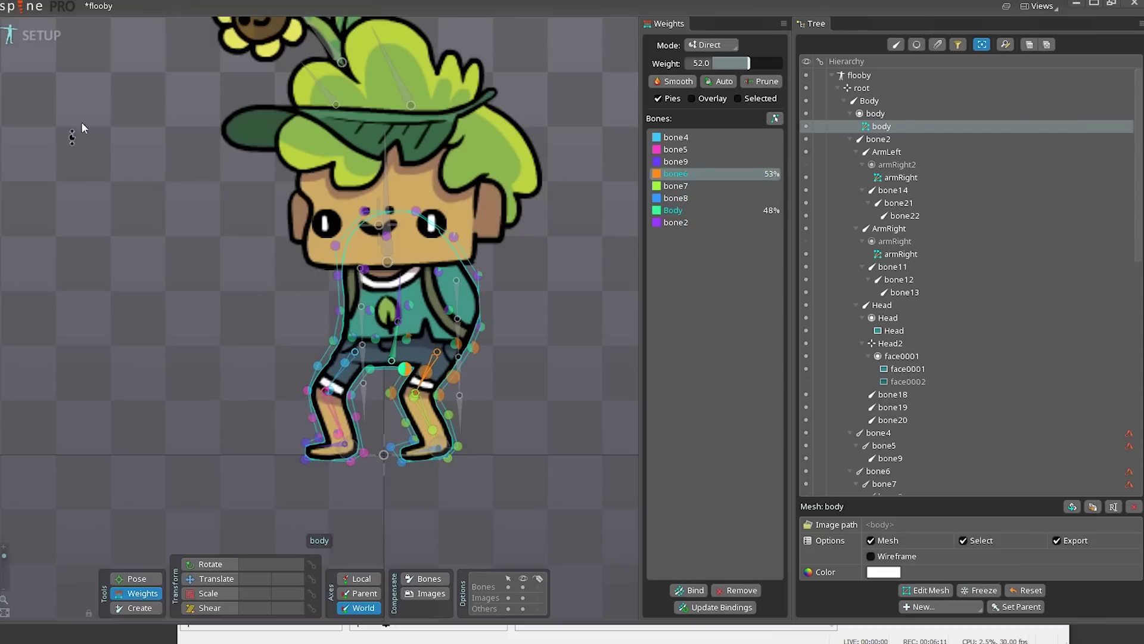
# Switch to Animate mode and back to Setup mode, and activate the Rotate tool for posing.
pyautogui.click(38, 43)
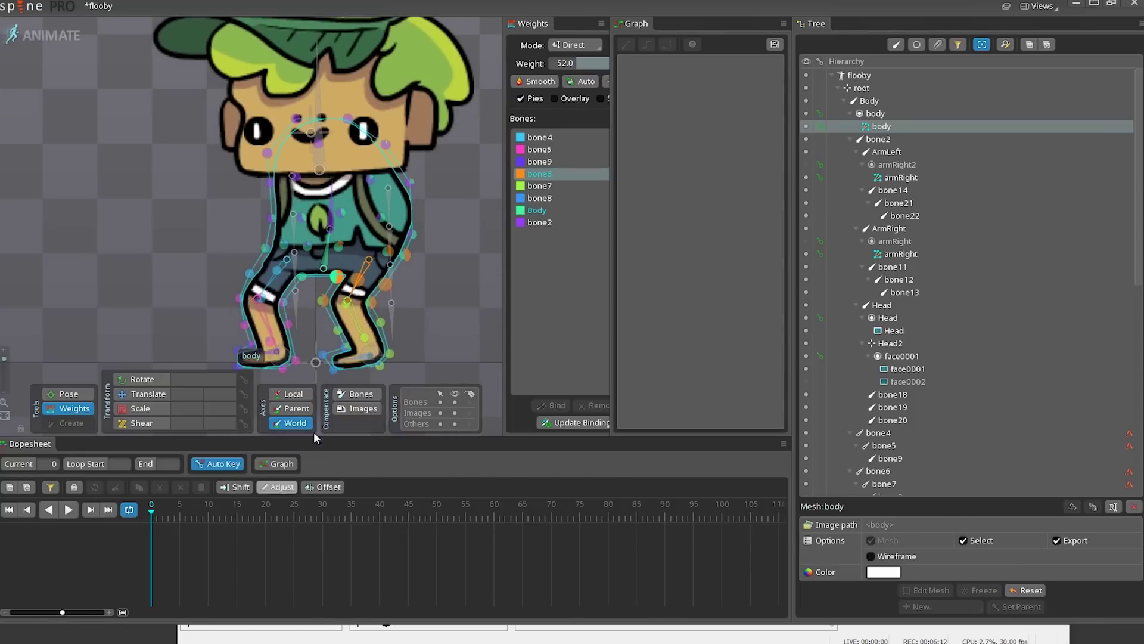
pyautogui.click(41, 43)
pyautogui.click(210, 564)
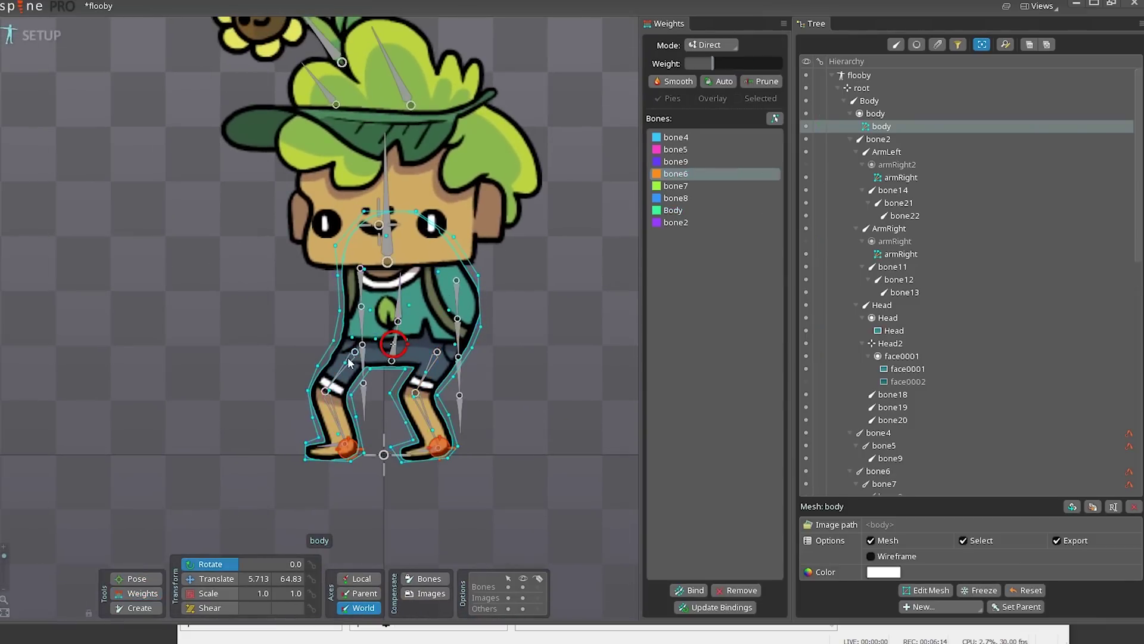
# Select the Body bone and move it slightly with the Translate tool to test how the legs deform.
pyautogui.click(393, 351)
pyautogui.click(456, 303)
pyautogui.click(394, 343)
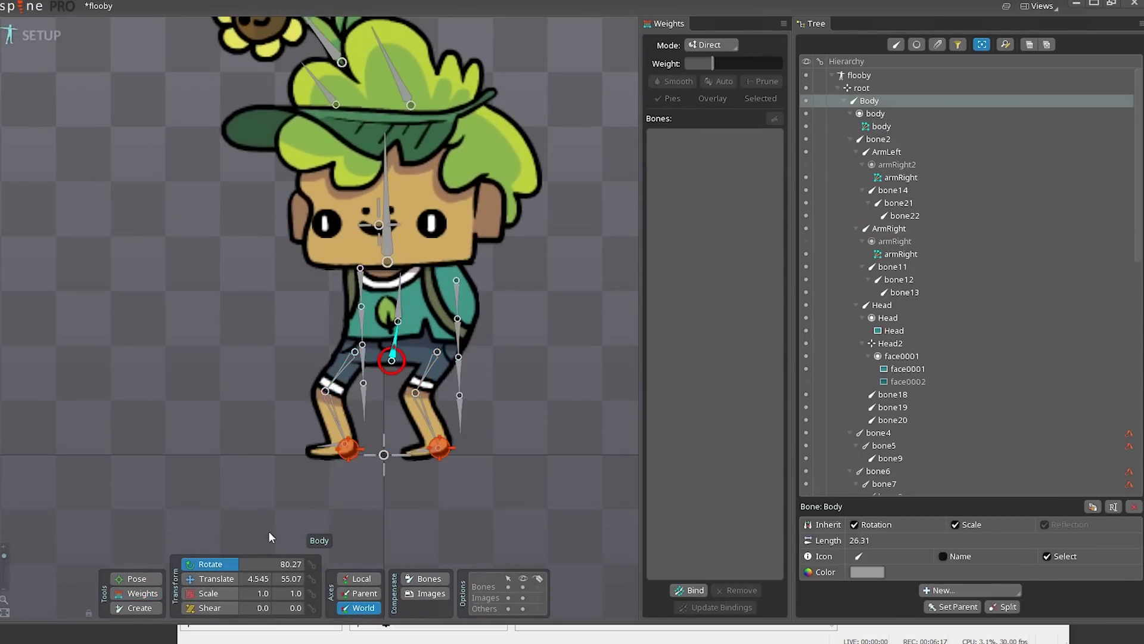
pyautogui.click(215, 579)
pyautogui.moveTo(514, 470)
pyautogui.mouseDown()
pyautogui.moveTo(516, 428)
pyautogui.moveTo(514, 475)
pyautogui.mouseUp()
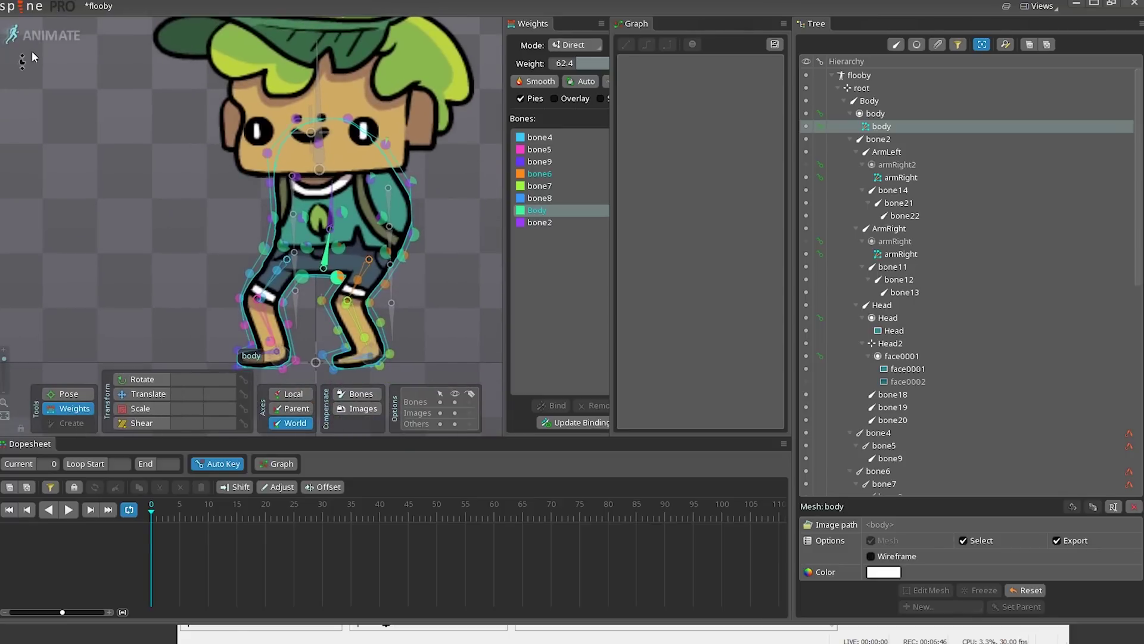
# Return to Setup mode, deselect the body mesh, and test the leg bend by moving the Body bone with Translate.
pyautogui.click(37, 36)
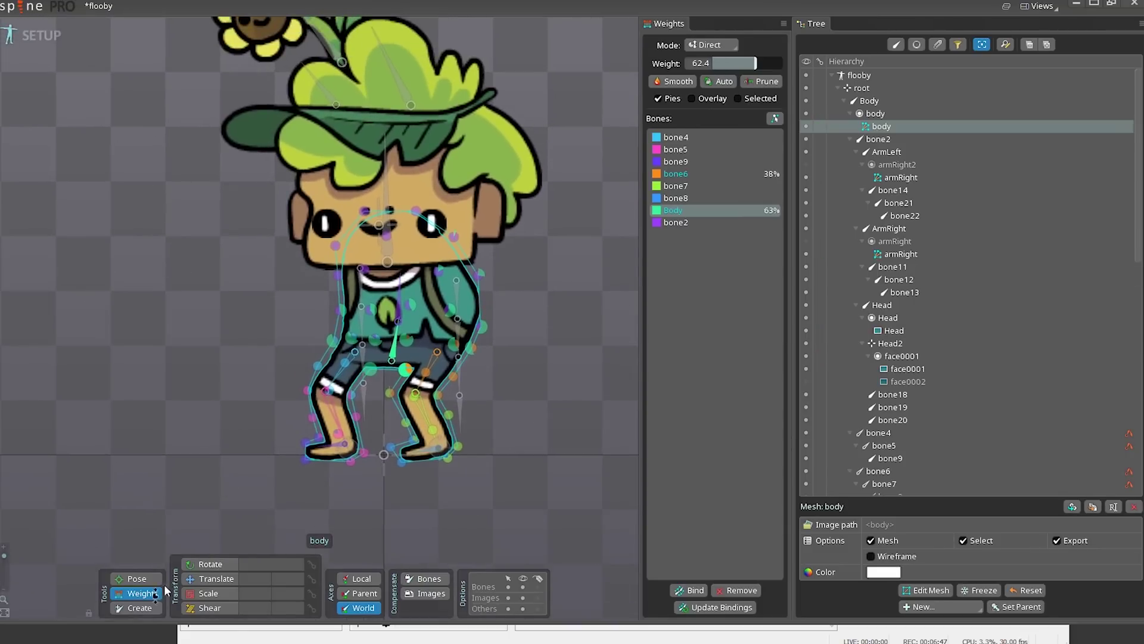
pyautogui.scroll(-5, 392, 316)
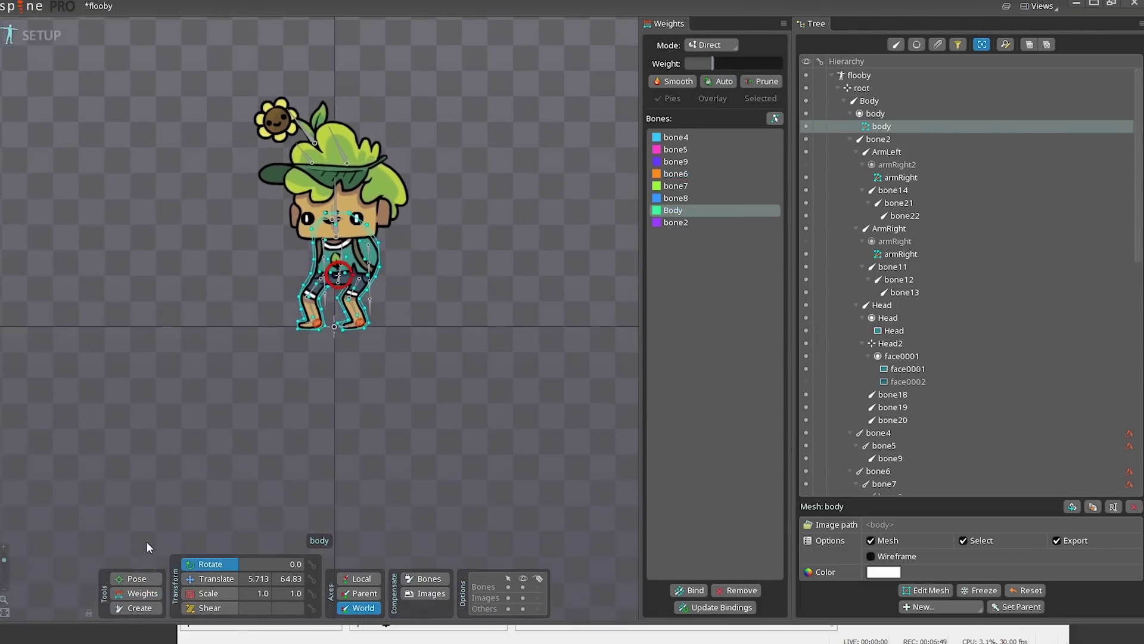
pyautogui.click(136, 578)
pyautogui.press('Escape')
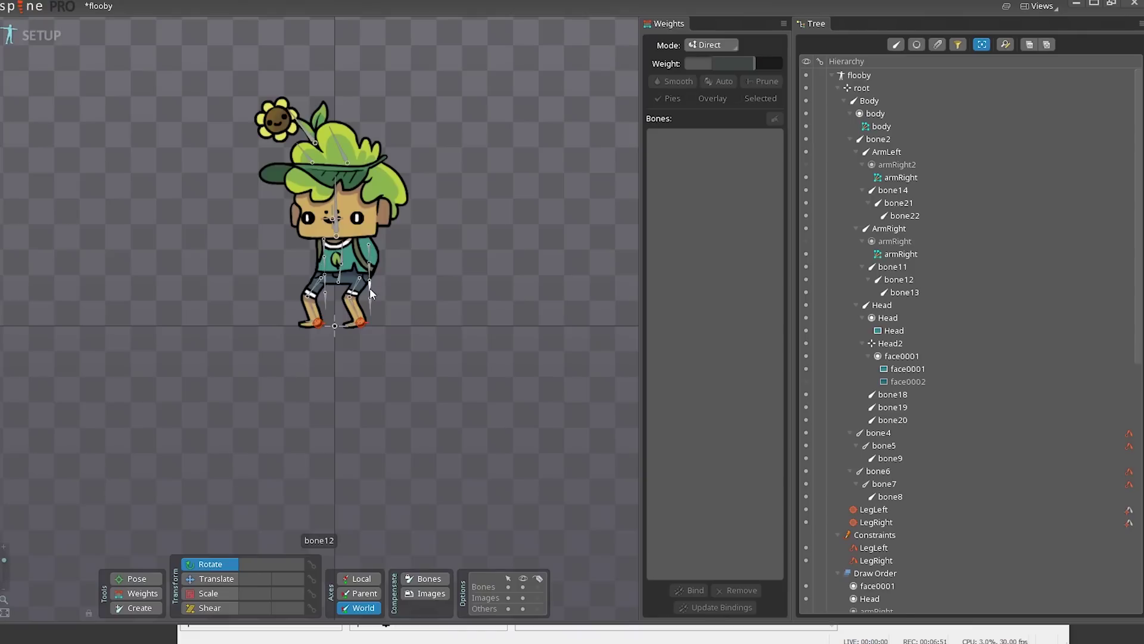
pyautogui.click(330, 283)
pyautogui.scroll(-3, 357, 333)
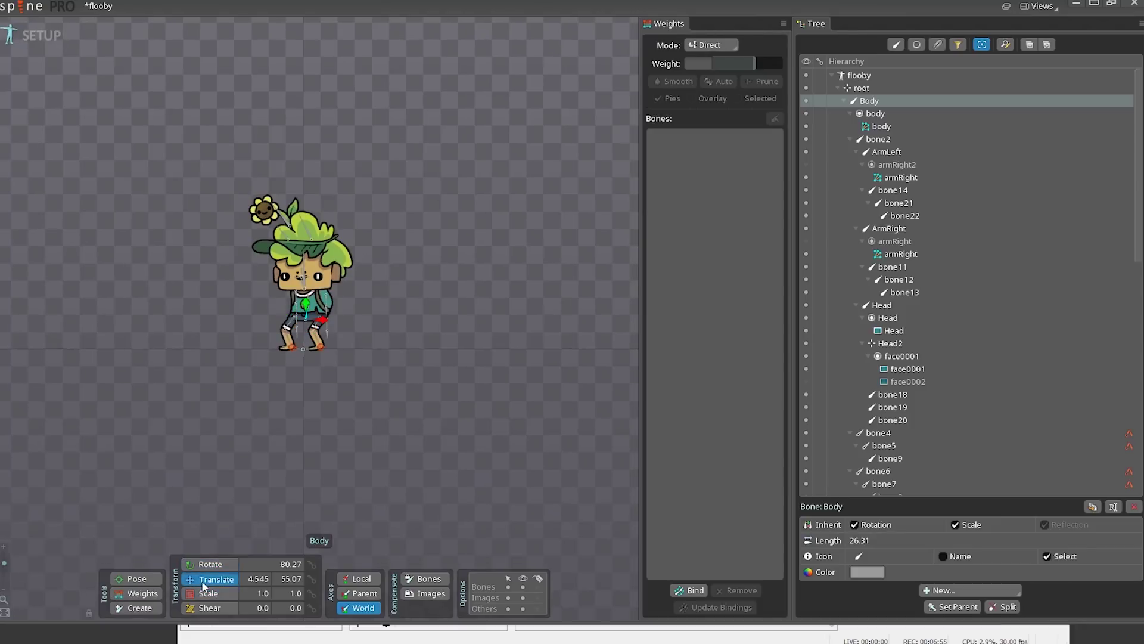
pyautogui.moveTo(335, 406)
pyautogui.mouseDown()
pyautogui.moveTo(331, 420)
pyautogui.moveTo(331, 390)
pyautogui.moveTo(336, 411)
pyautogui.mouseUp()
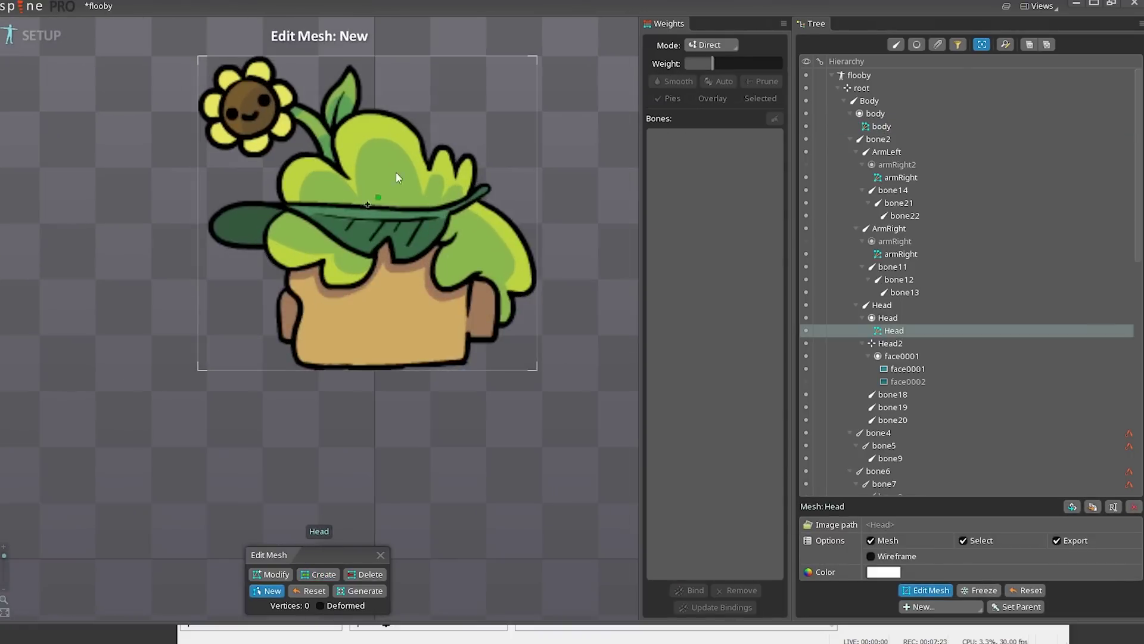
# Trace a new mesh outline around the Head image's face, hat, leaves and flower, and activate Create for adding vertices.
pyautogui.moveTo(311, 222); pyautogui.dragTo(280, 258)
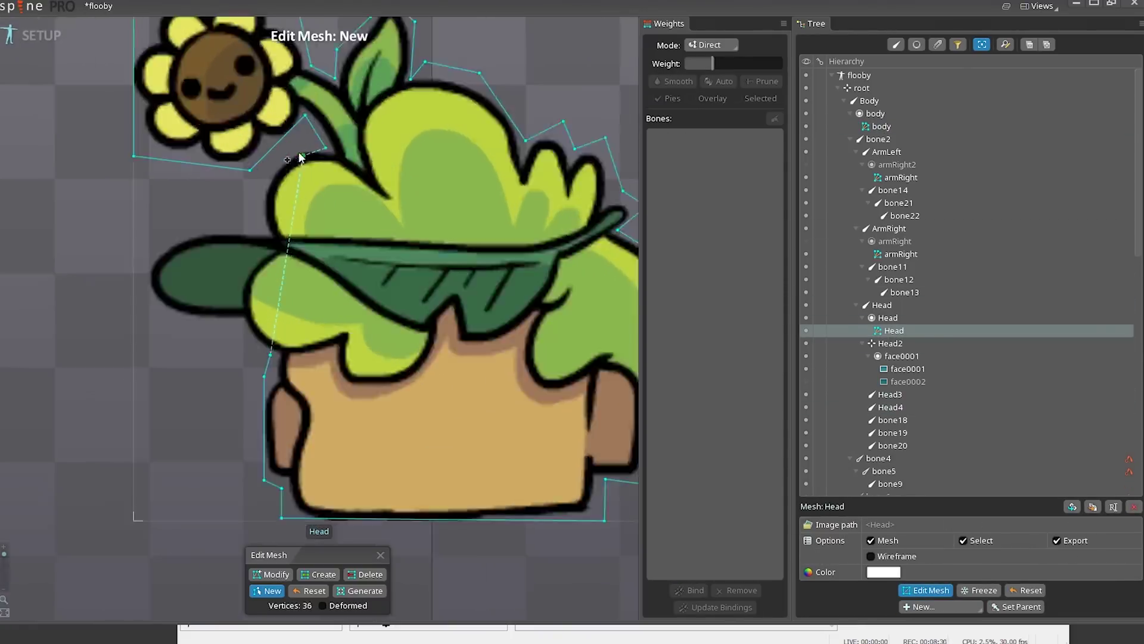
pyautogui.click(314, 578)
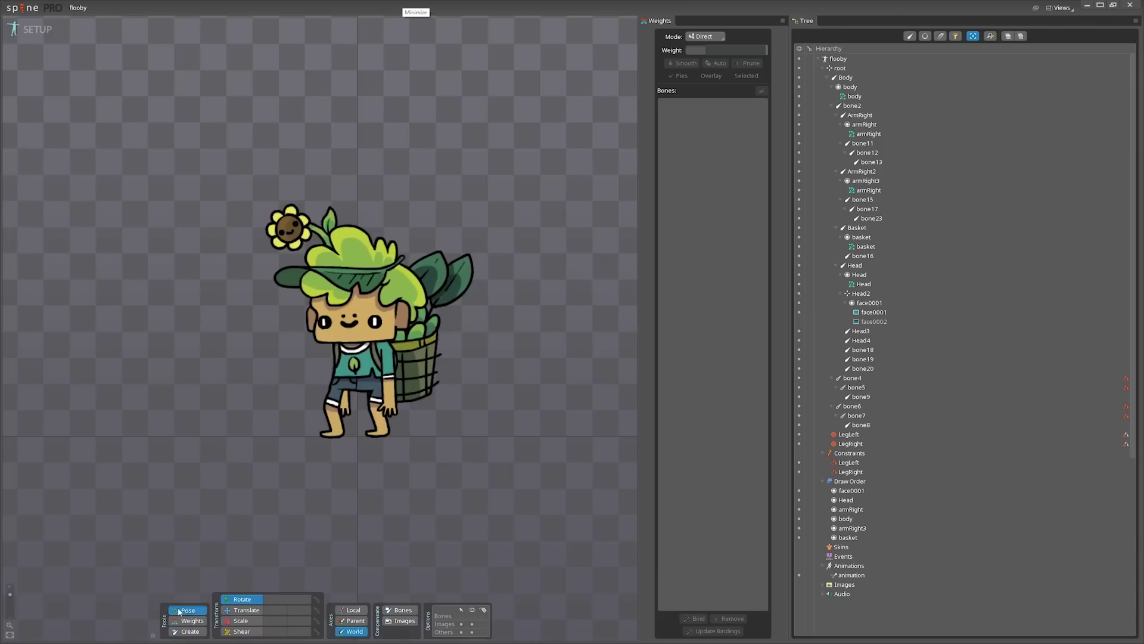
# Check the basket's leaf bone, test the rig by moving the Head bone with Translate, and undo the move.
pyautogui.click(432, 379)
pyautogui.click(435, 290)
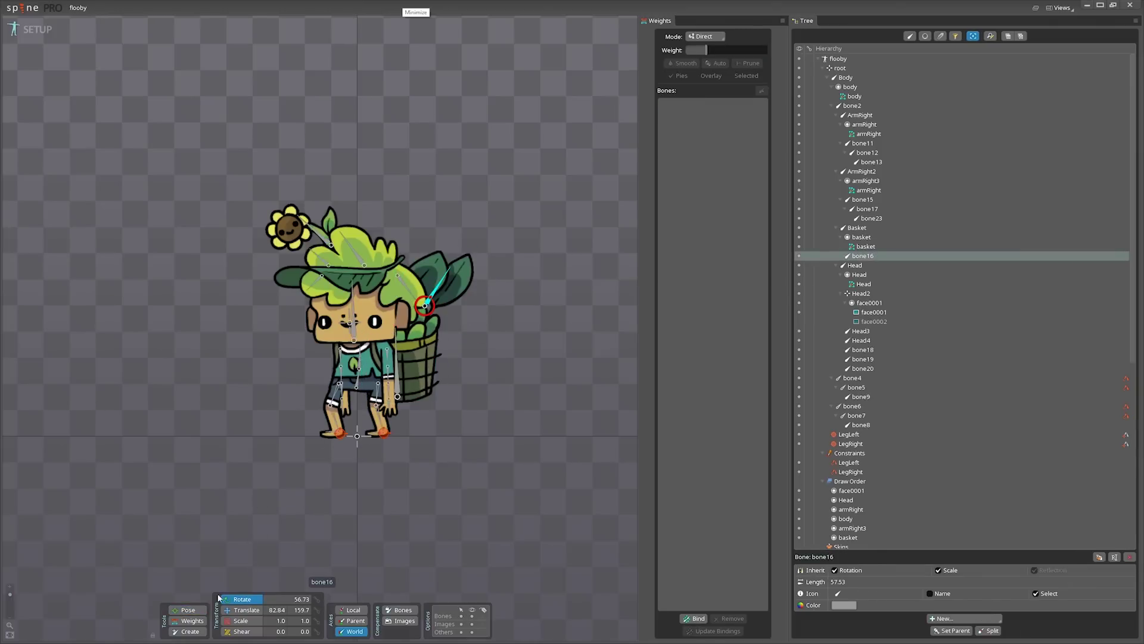
pyautogui.click(354, 310)
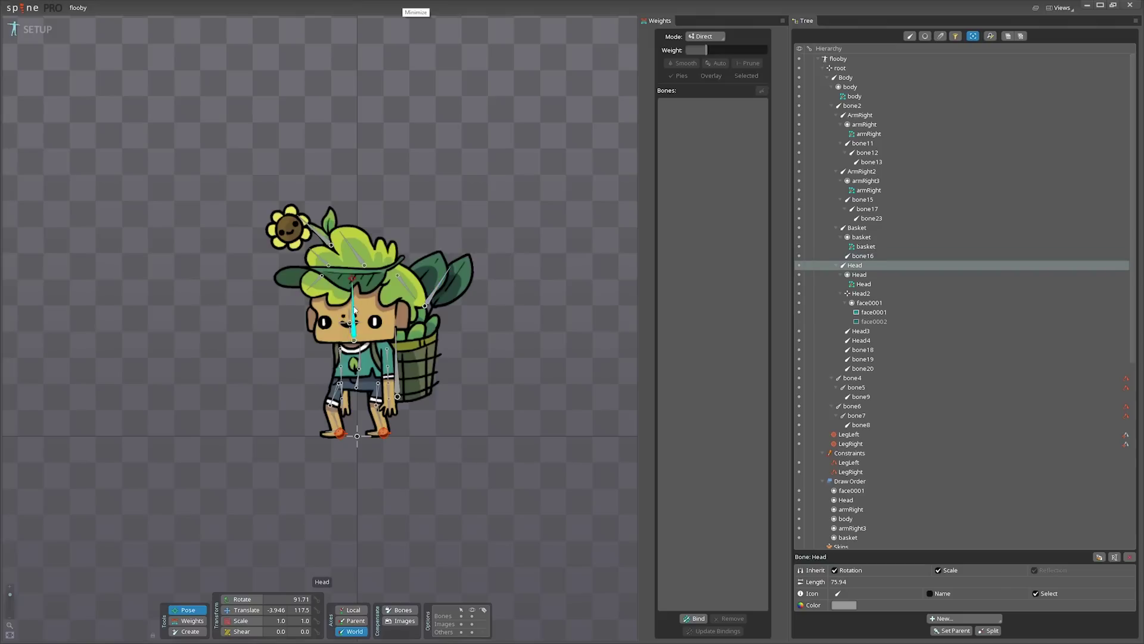
pyautogui.click(247, 613)
pyautogui.moveTo(318, 505)
pyautogui.mouseDown()
pyautogui.moveTo(342, 524)
pyautogui.moveTo(323, 520)
pyautogui.moveTo(334, 512)
pyautogui.mouseUp()
pyautogui.hotkey('ctrl', 'z')
pyautogui.hotkey('ctrl', 'z')
pyautogui.scroll(-5, 1073, 467)
pyautogui.scroll(4, 1073, 469)
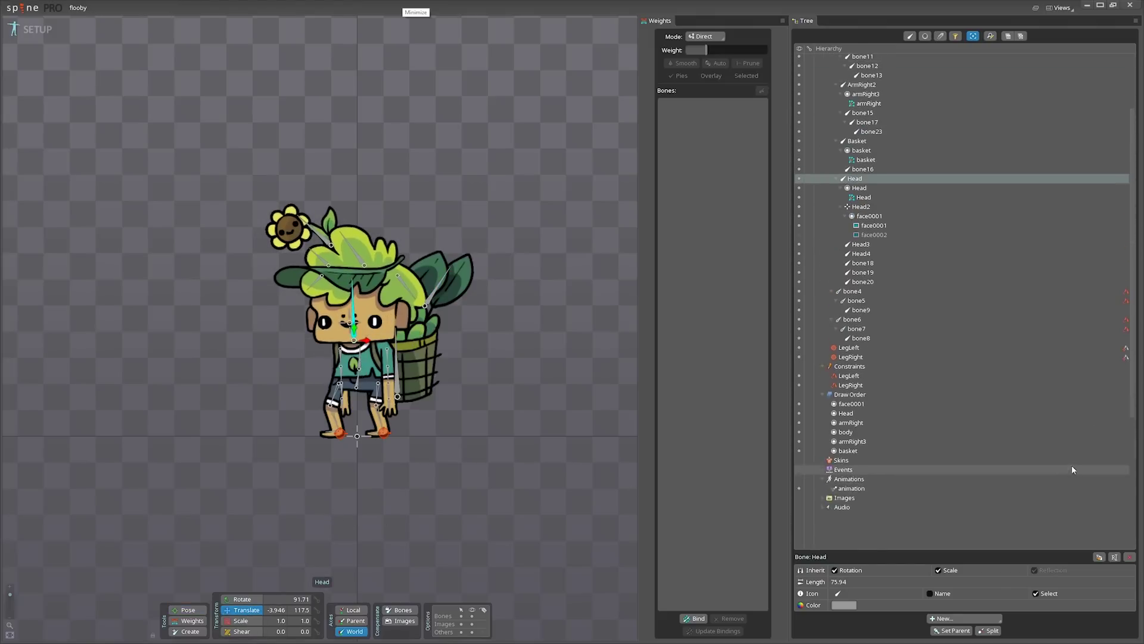